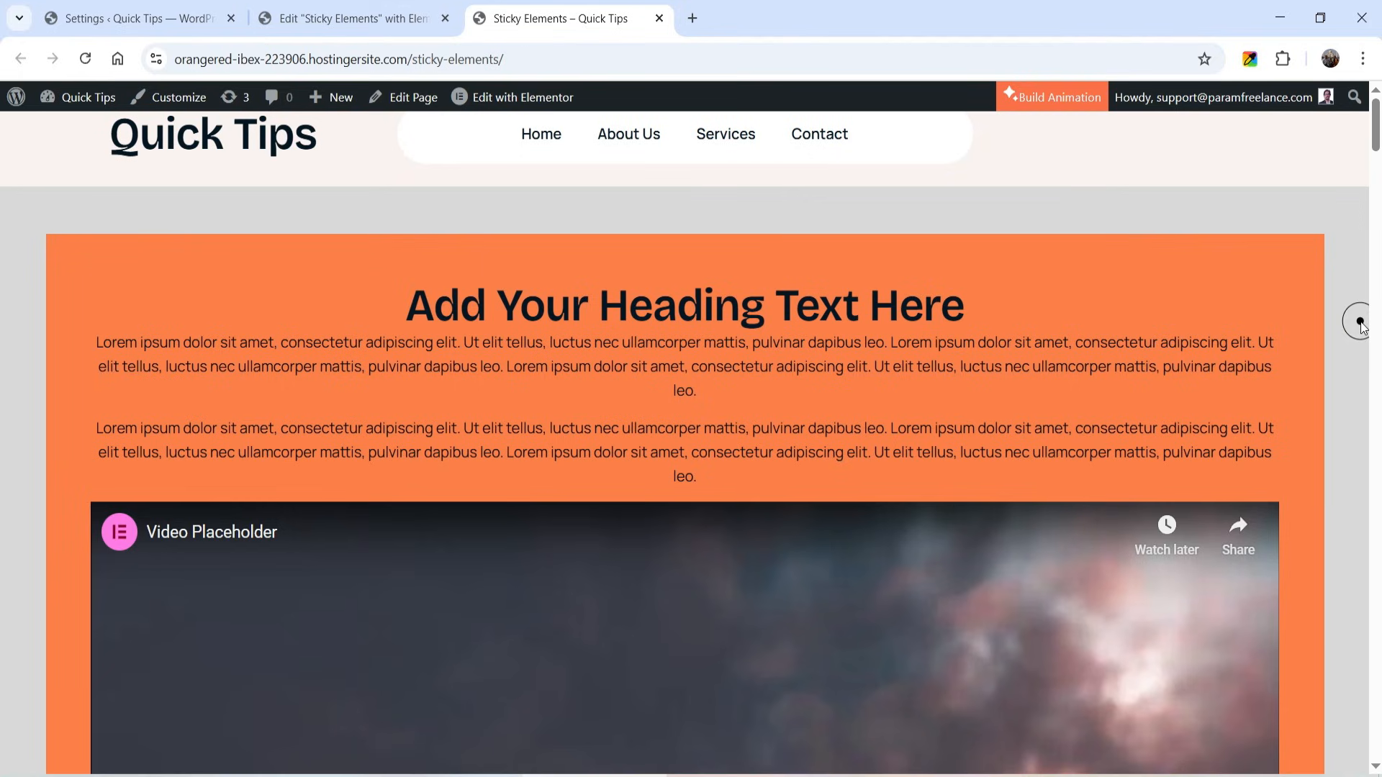
- Examine how the full-width cards in the first section stick and stack over each other on the published page
{"action": "scroll", "coordinate": [1333, 250], "scroll_direction": "down", "scroll_amount": 1}
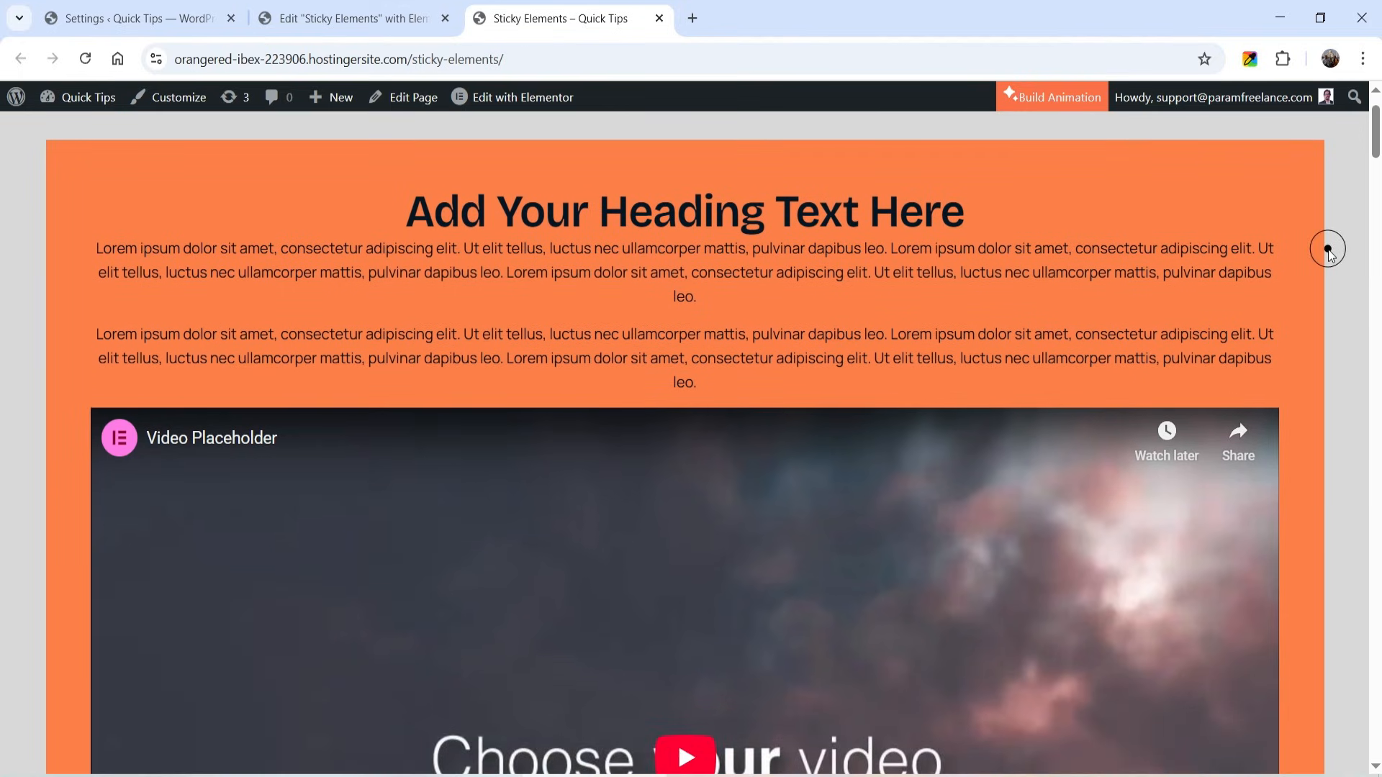
{"action": "scroll", "coordinate": [1328, 250], "scroll_direction": "down", "scroll_amount": 1}
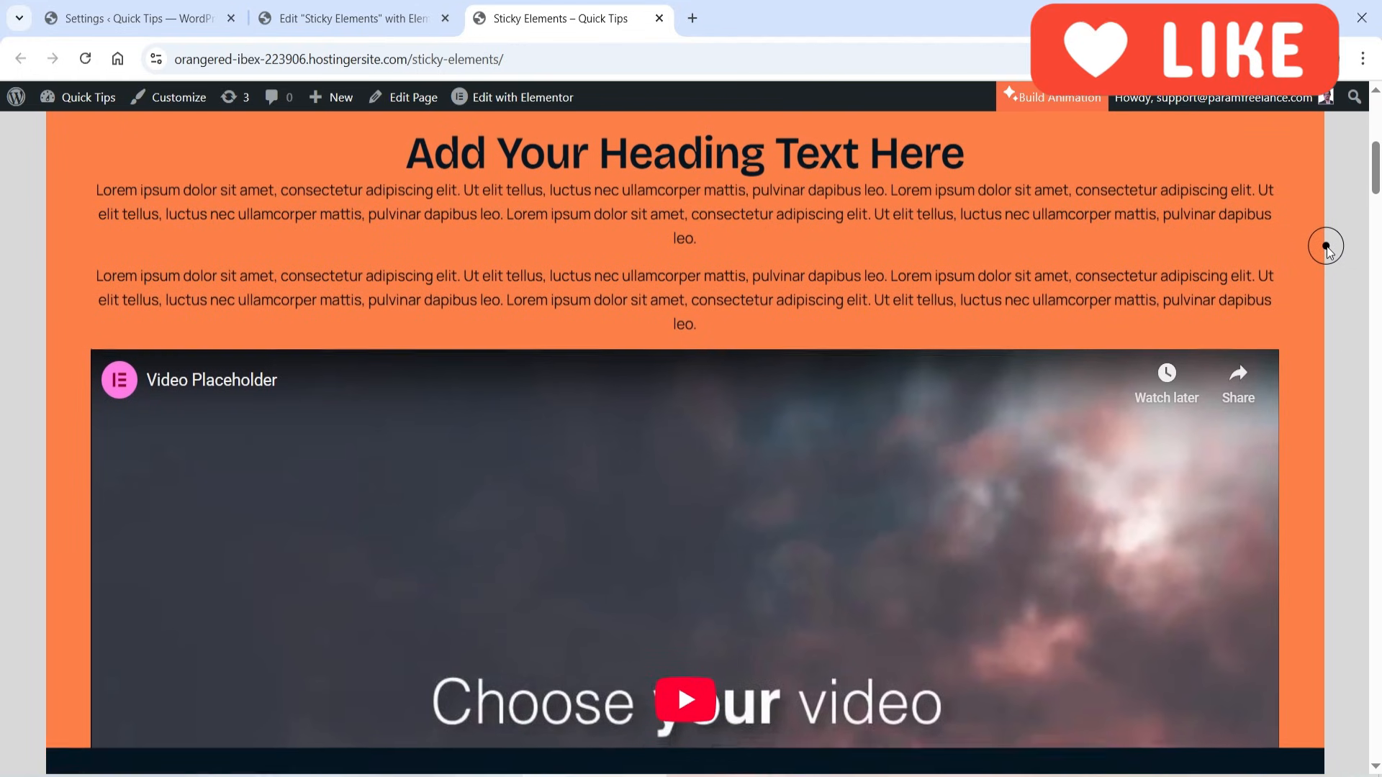
{"action": "scroll", "coordinate": [1328, 250], "scroll_direction": "down", "scroll_amount": 5}
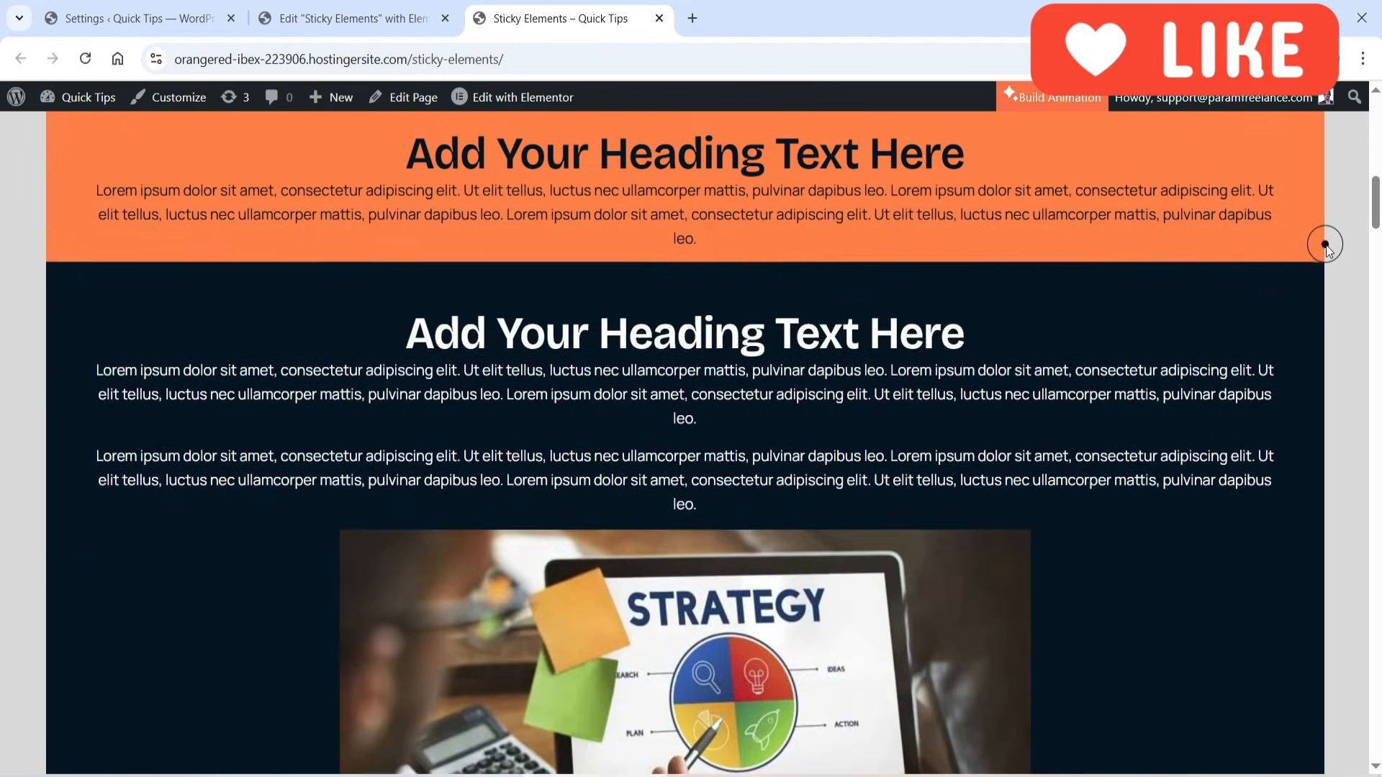
{"action": "scroll", "coordinate": [1326, 245], "scroll_direction": "down", "scroll_amount": 3}
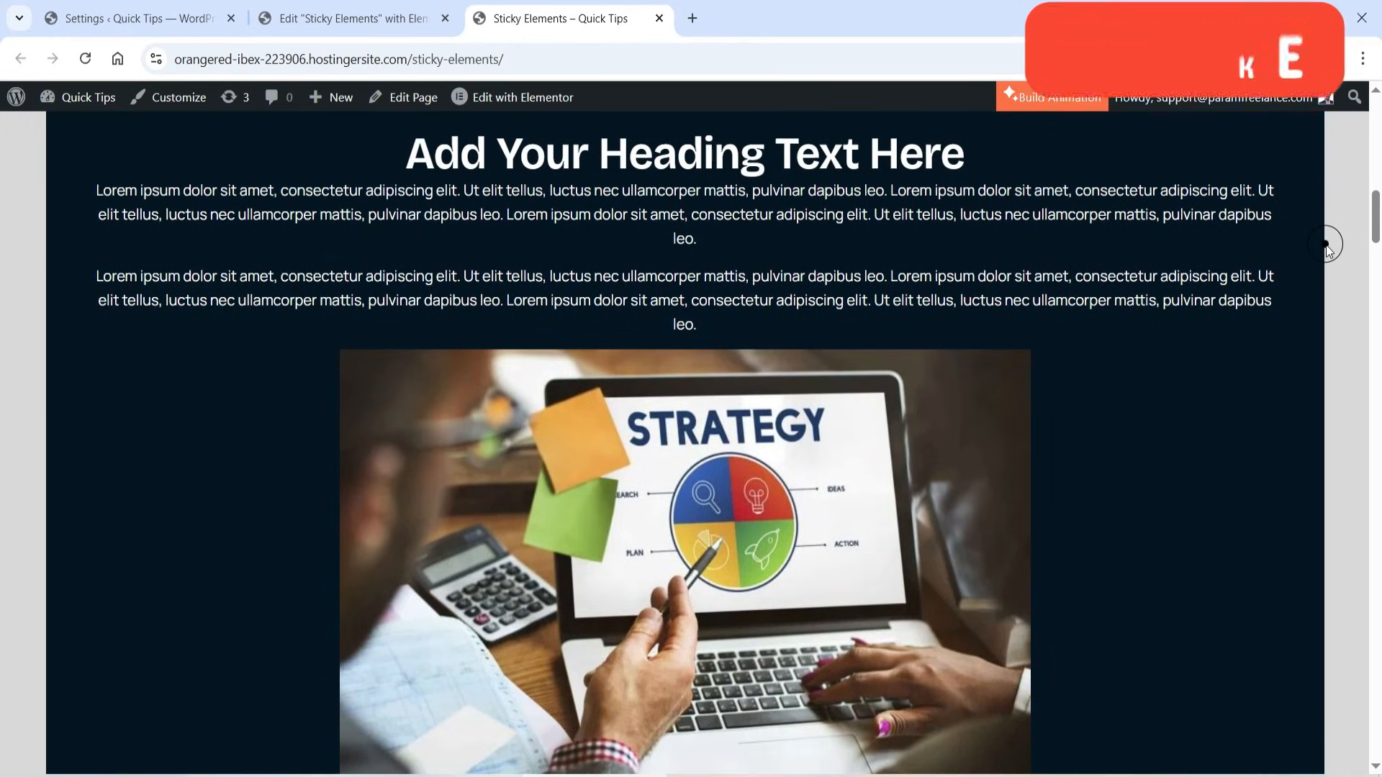
{"action": "scroll", "coordinate": [1328, 247], "scroll_direction": "down", "scroll_amount": 5}
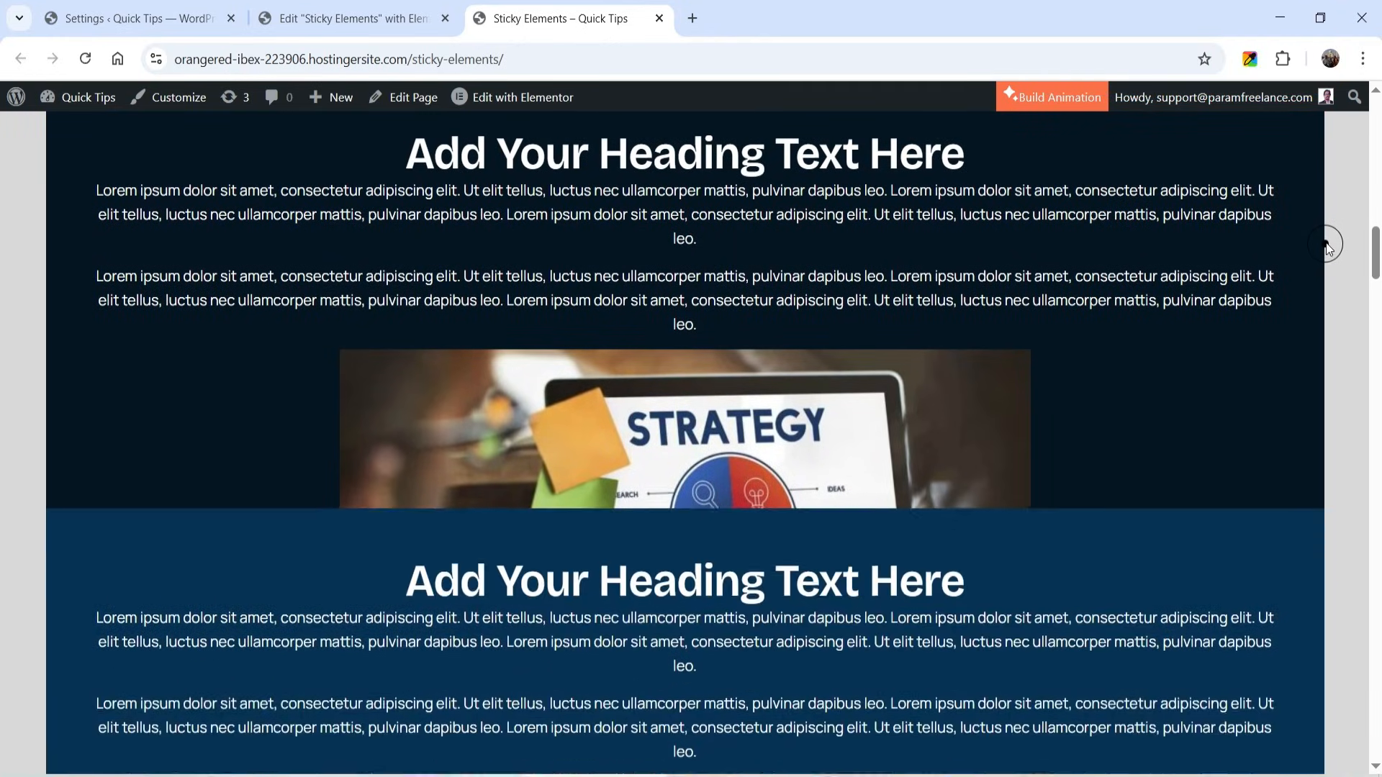
{"action": "scroll", "coordinate": [1328, 247], "scroll_direction": "down", "scroll_amount": 3}
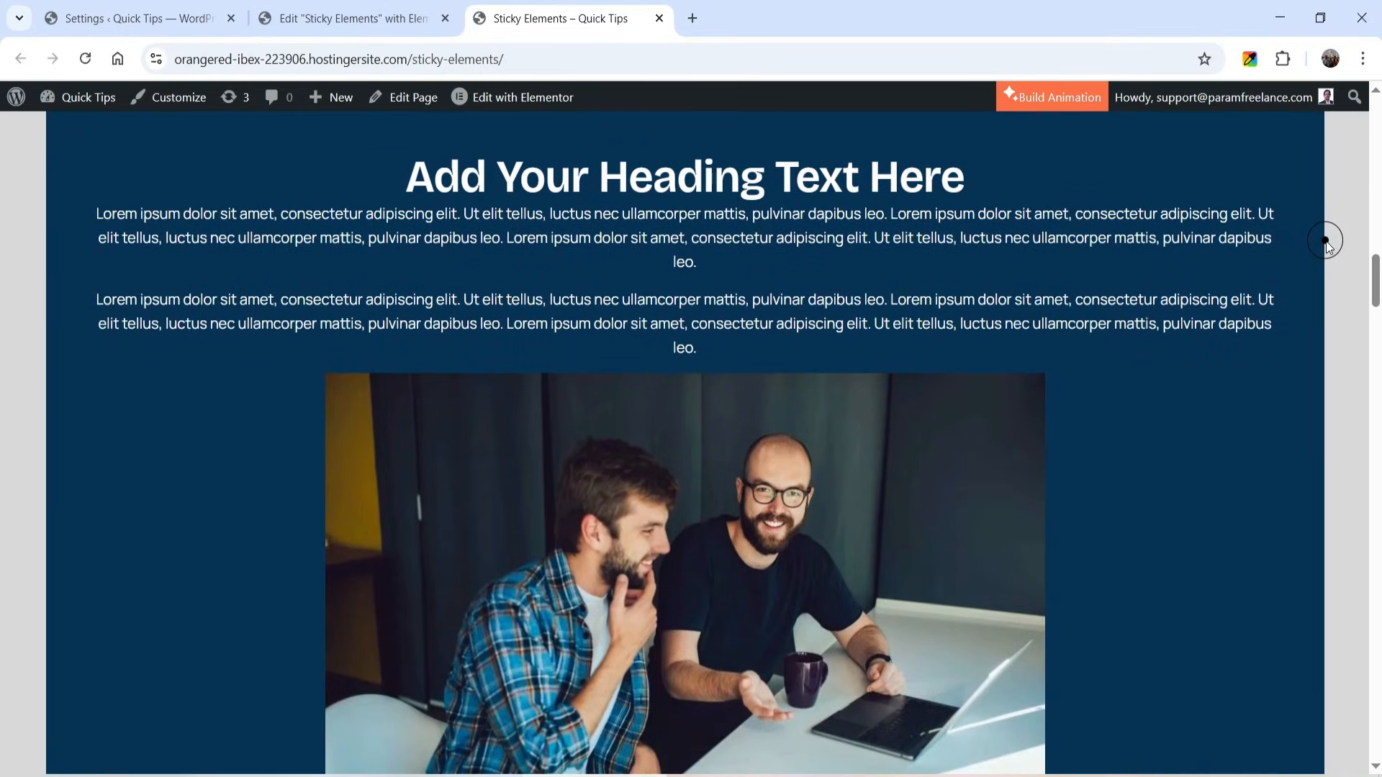
{"action": "scroll", "coordinate": [1328, 247], "scroll_direction": "down", "scroll_amount": 1}
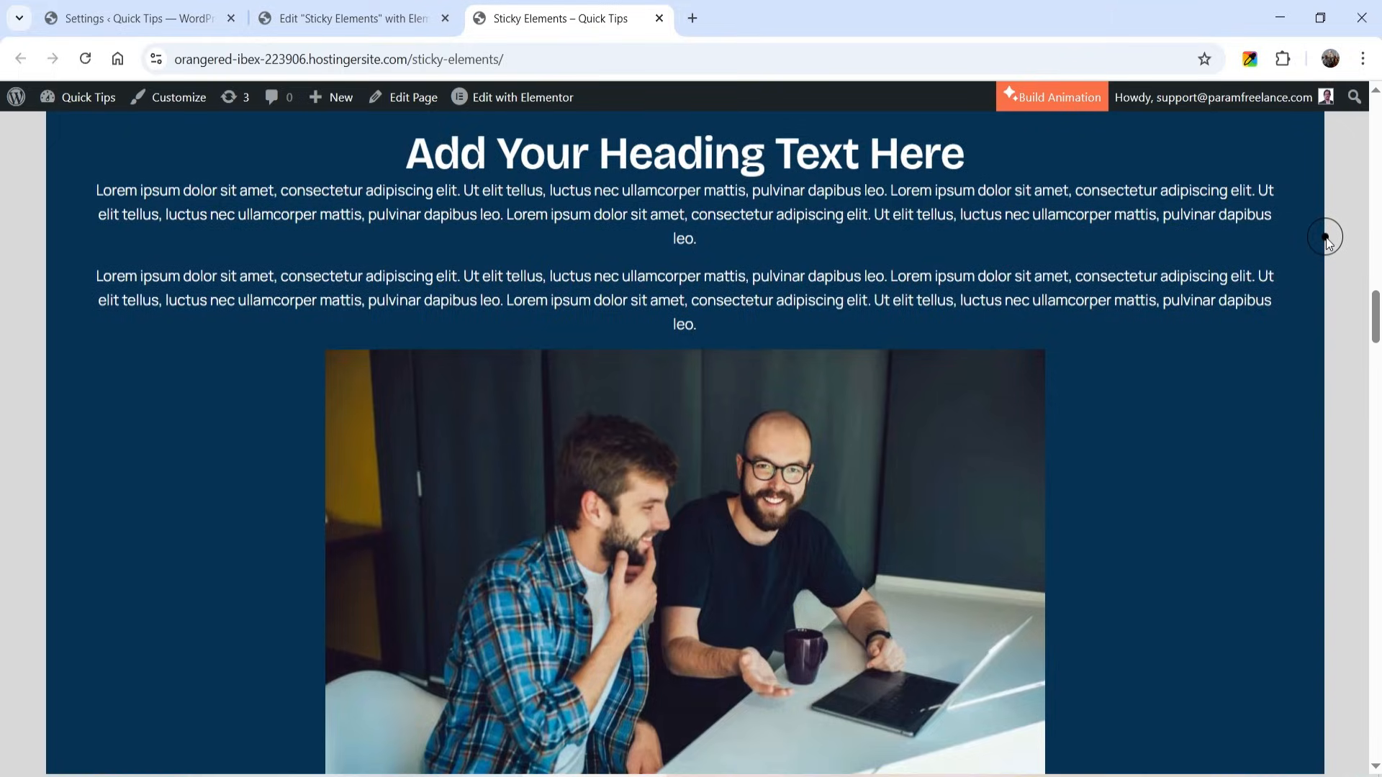
{"action": "scroll", "coordinate": [1329, 245], "scroll_direction": "down", "scroll_amount": 1}
{"action": "scroll", "coordinate": [1328, 241], "scroll_direction": "down", "scroll_amount": 6}
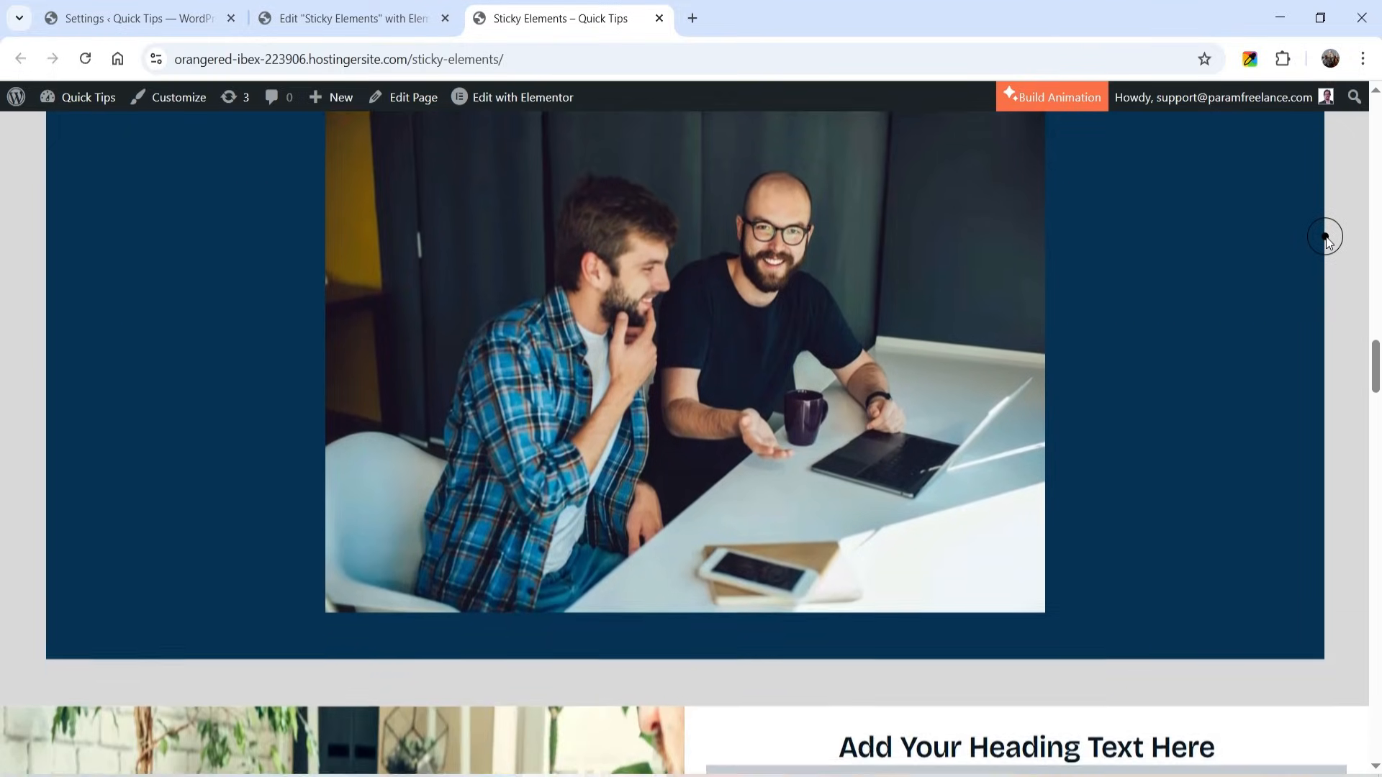
- Examine the two-column section where the laptop image stays pinned beside the scrolling content
{"action": "scroll", "coordinate": [1328, 237], "scroll_direction": "down", "scroll_amount": 2}
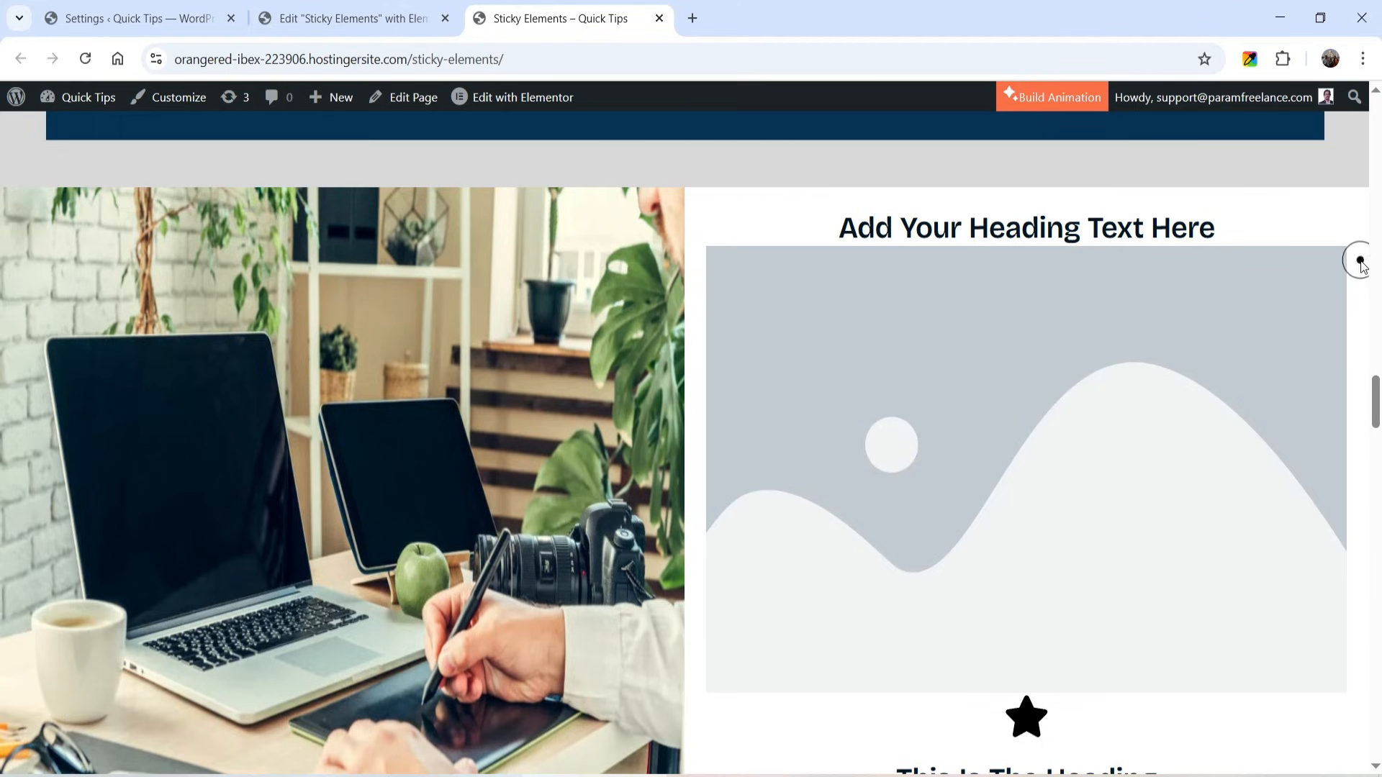
{"action": "scroll", "coordinate": [1358, 257], "scroll_direction": "down", "scroll_amount": 2}
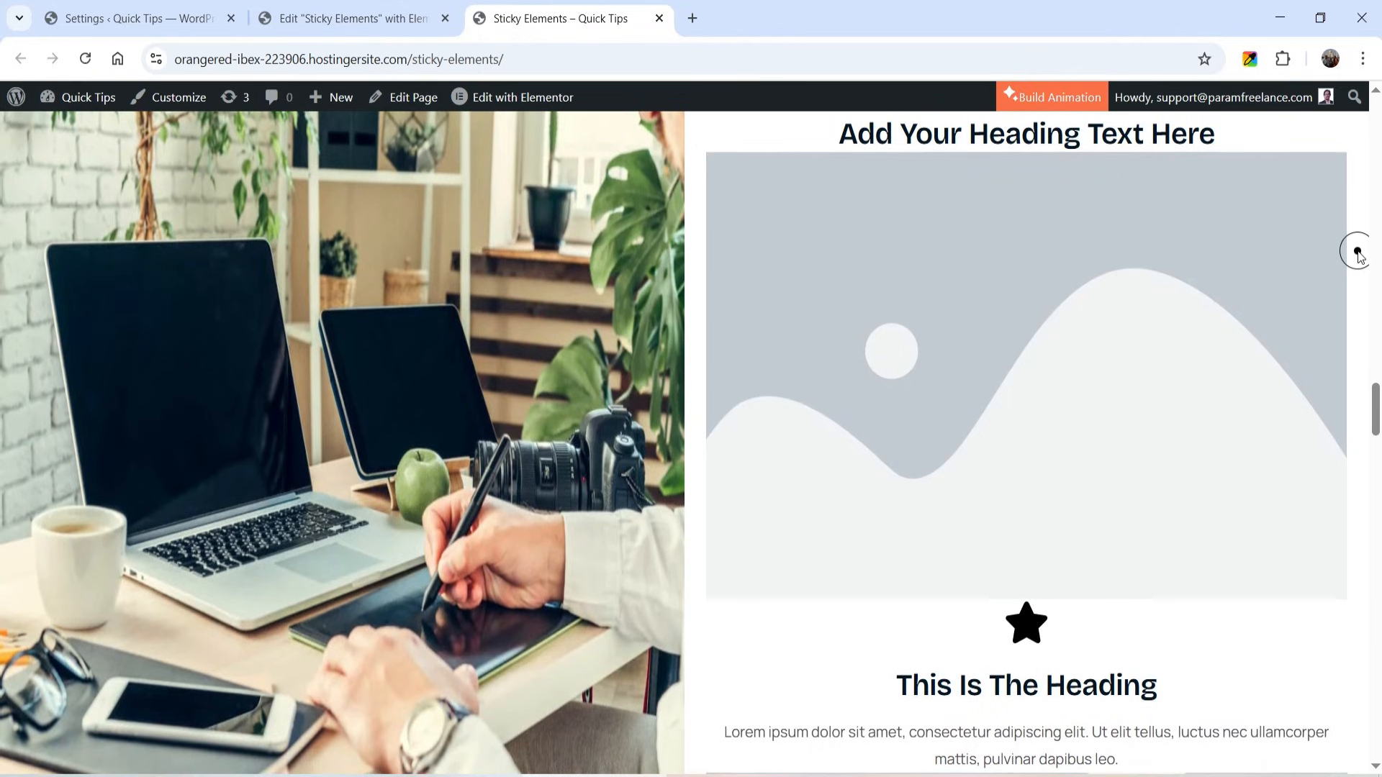
{"action": "scroll", "coordinate": [1358, 257], "scroll_direction": "down", "scroll_amount": 4}
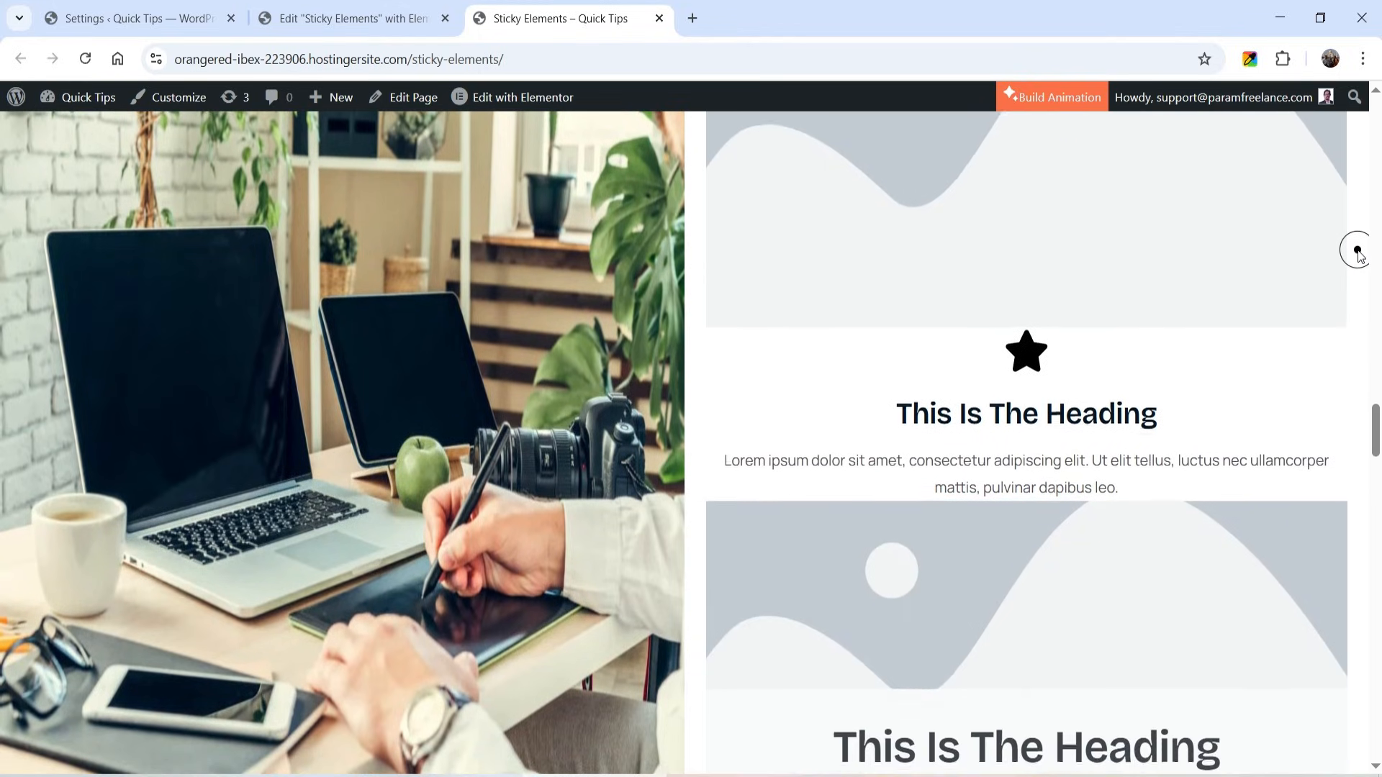
{"action": "scroll", "coordinate": [1358, 257], "scroll_direction": "down", "scroll_amount": 5}
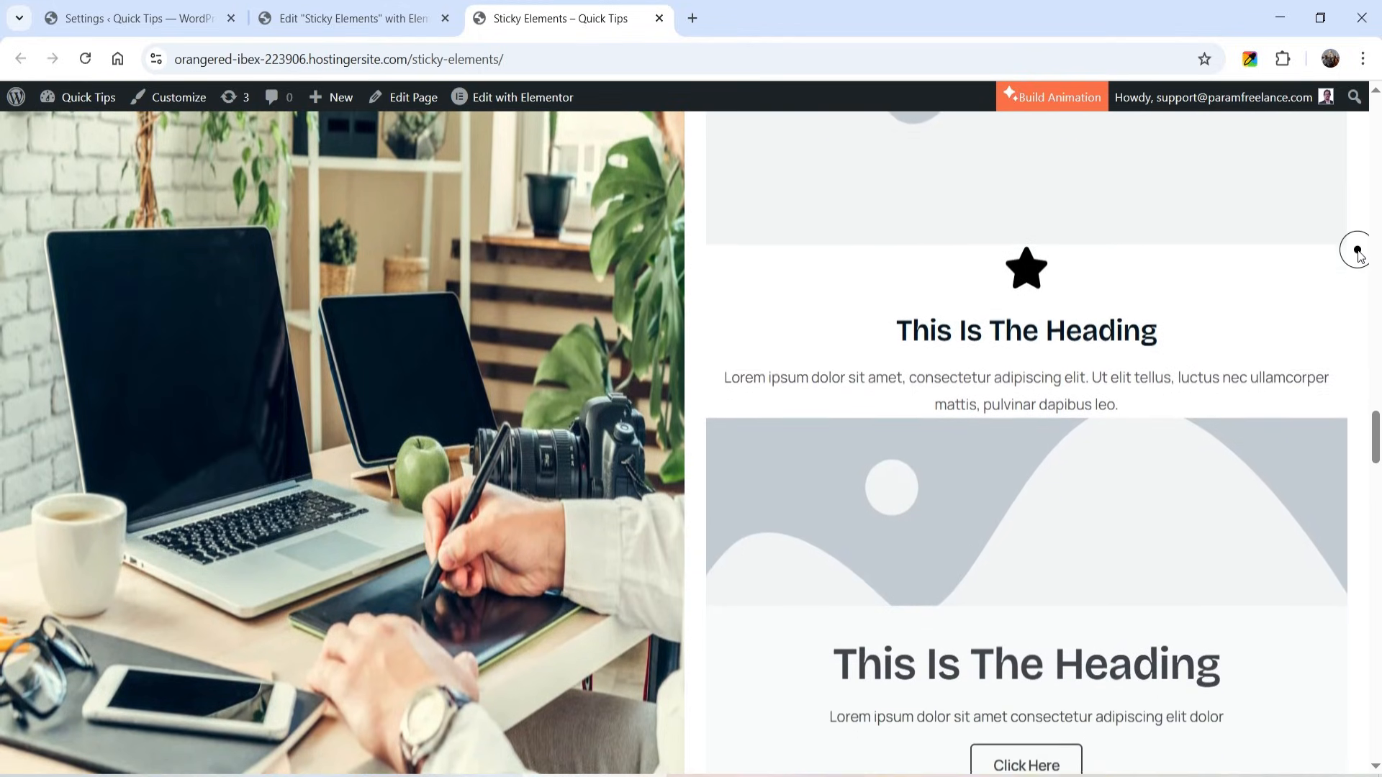
{"action": "scroll", "coordinate": [1358, 252], "scroll_direction": "down", "scroll_amount": 4}
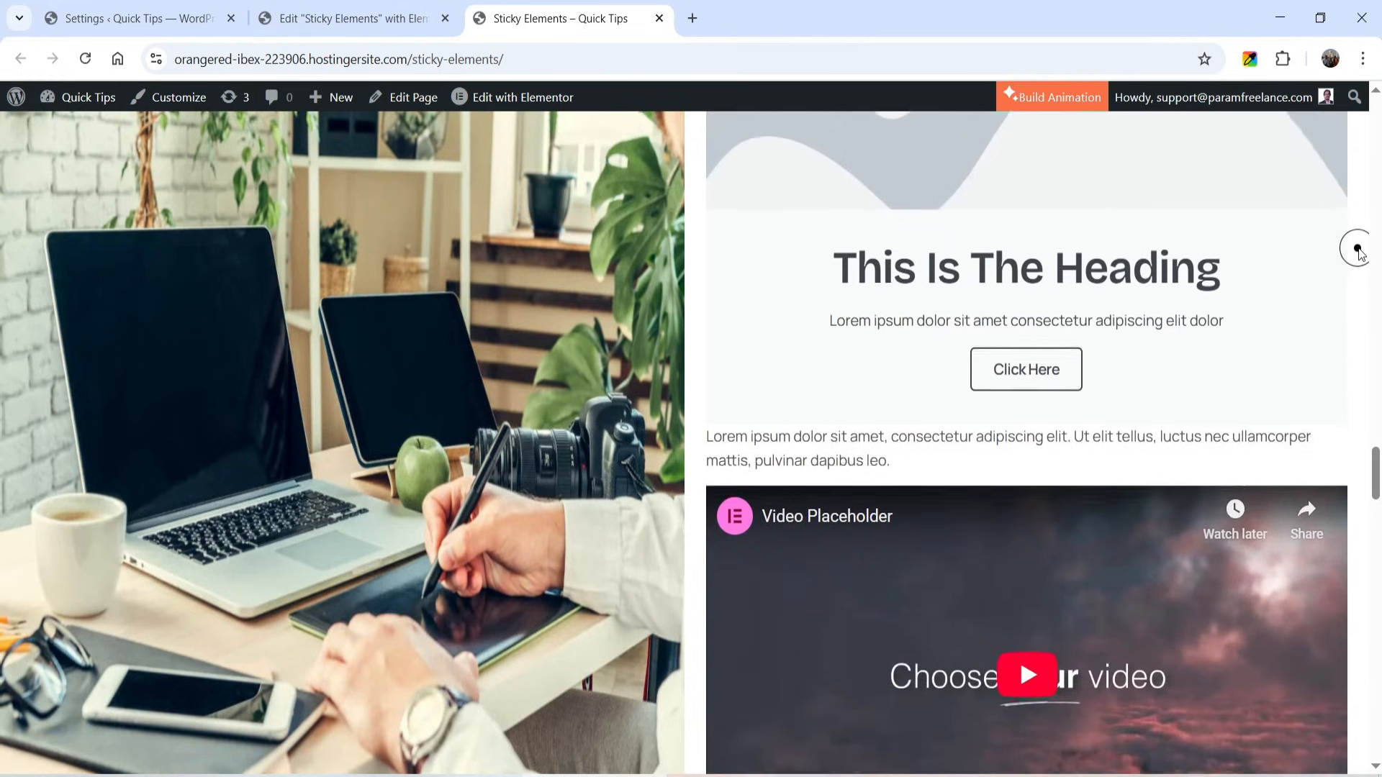
{"action": "scroll", "coordinate": [1360, 248], "scroll_direction": "down", "scroll_amount": 5}
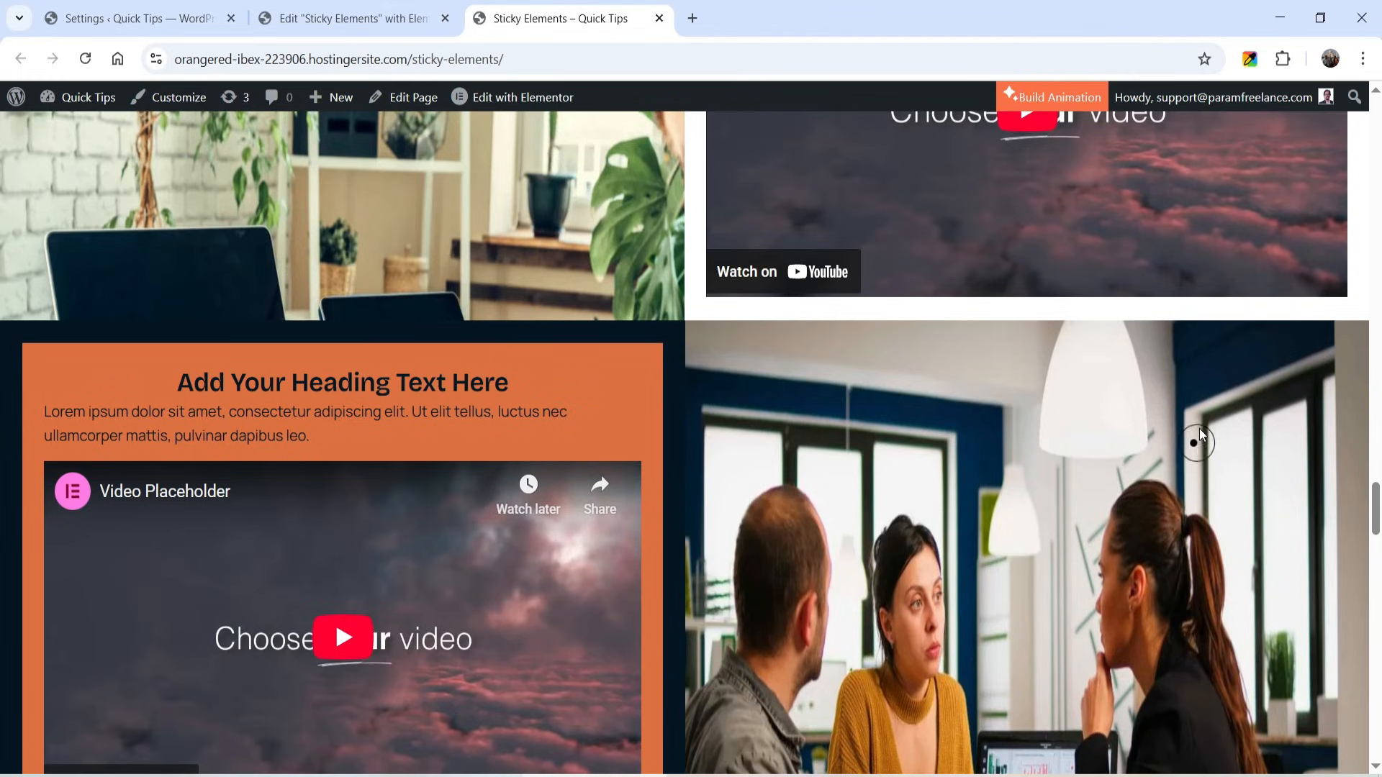
- Examine the section where the orange, green and teal cards stack beside the pinned meeting image
{"action": "scroll", "coordinate": [1222, 330], "scroll_direction": "down", "scroll_amount": 3}
{"action": "scroll", "coordinate": [1217, 320], "scroll_direction": "down", "scroll_amount": 1}
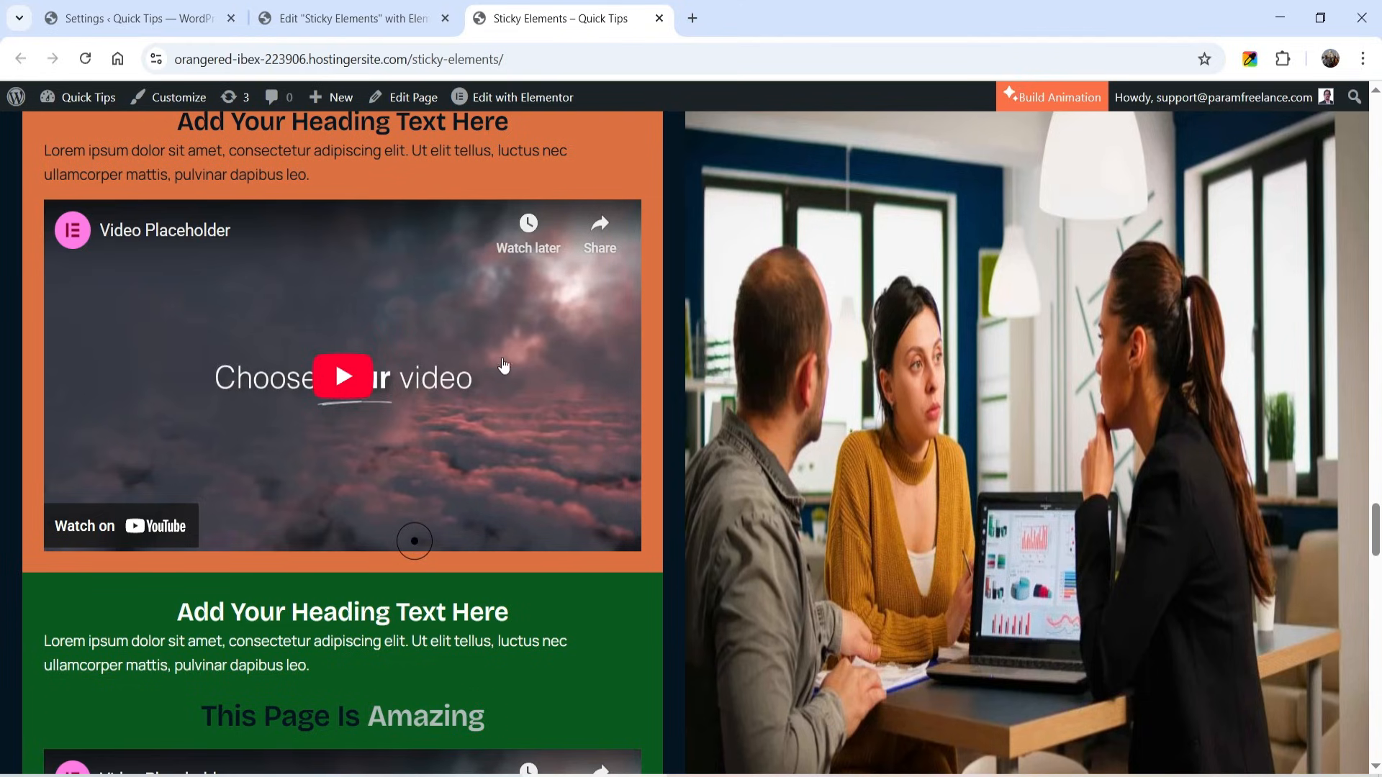
{"action": "scroll", "coordinate": [514, 338], "scroll_direction": "down", "scroll_amount": 4}
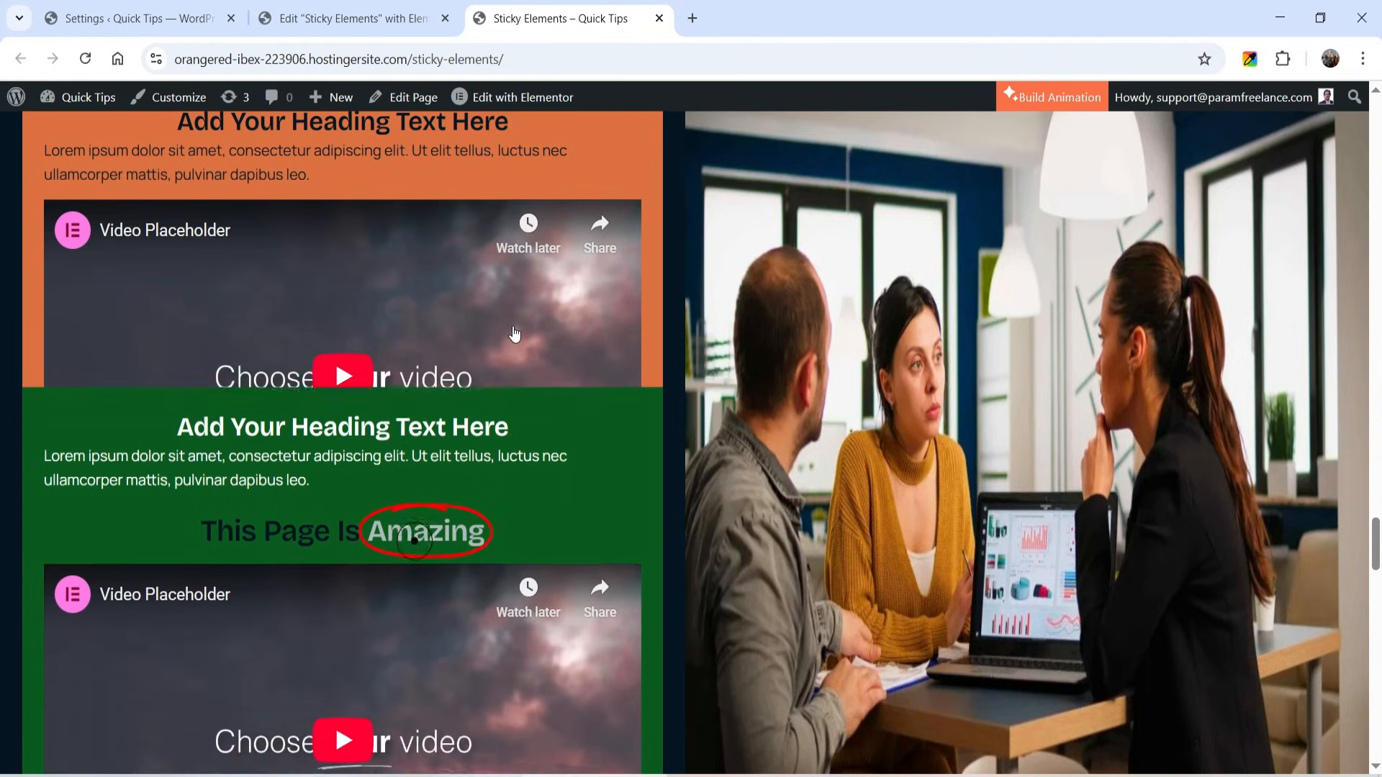
{"action": "scroll", "coordinate": [515, 333], "scroll_direction": "down", "scroll_amount": 3}
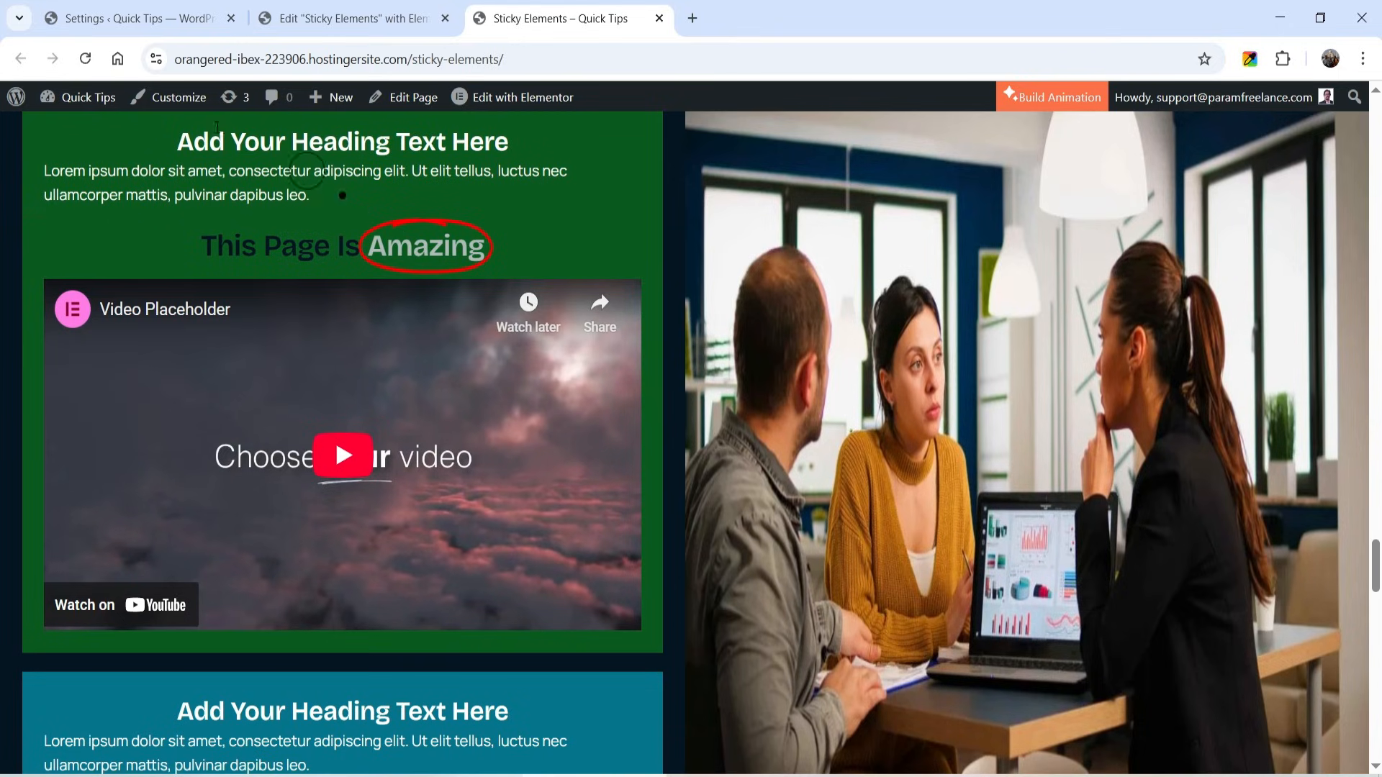
{"action": "scroll", "coordinate": [551, 191], "scroll_direction": "down", "scroll_amount": 2}
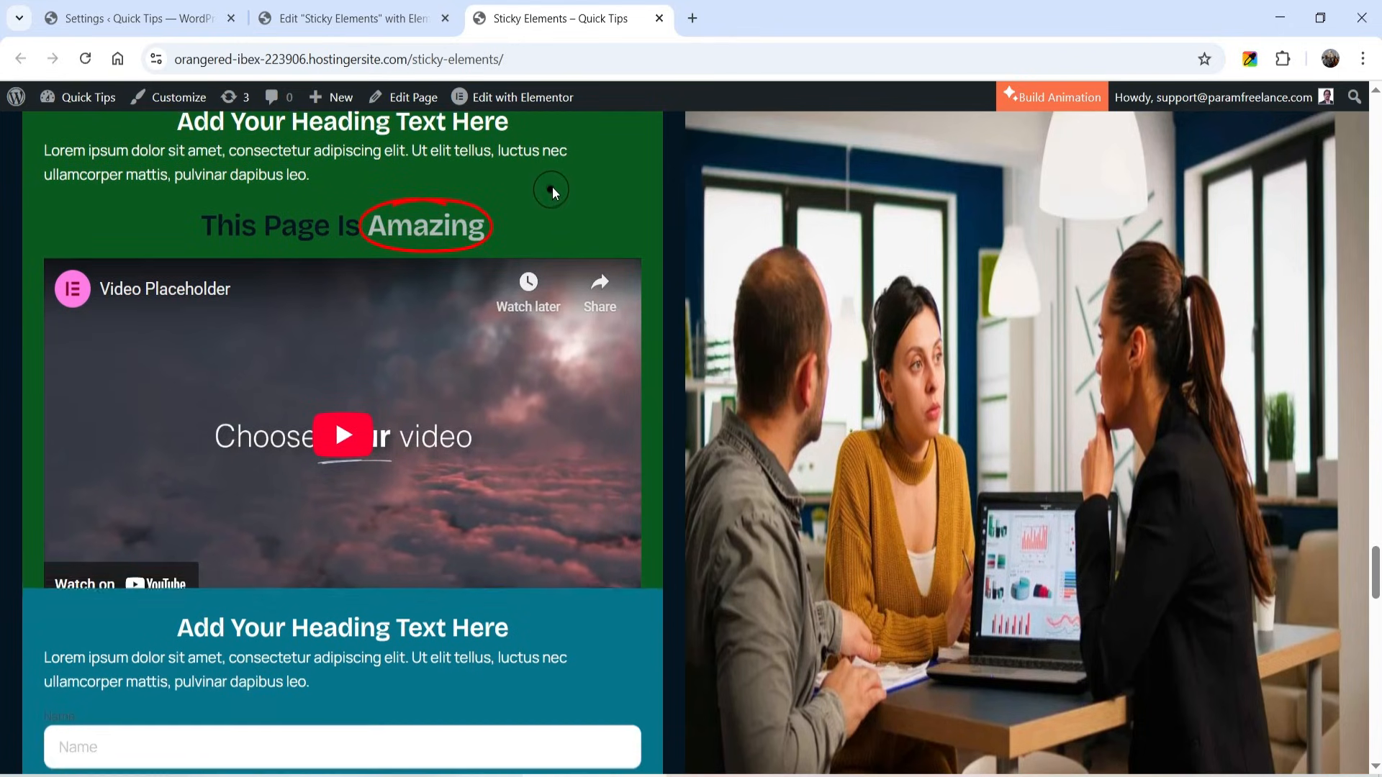
{"action": "scroll", "coordinate": [551, 187], "scroll_direction": "down", "scroll_amount": 4}
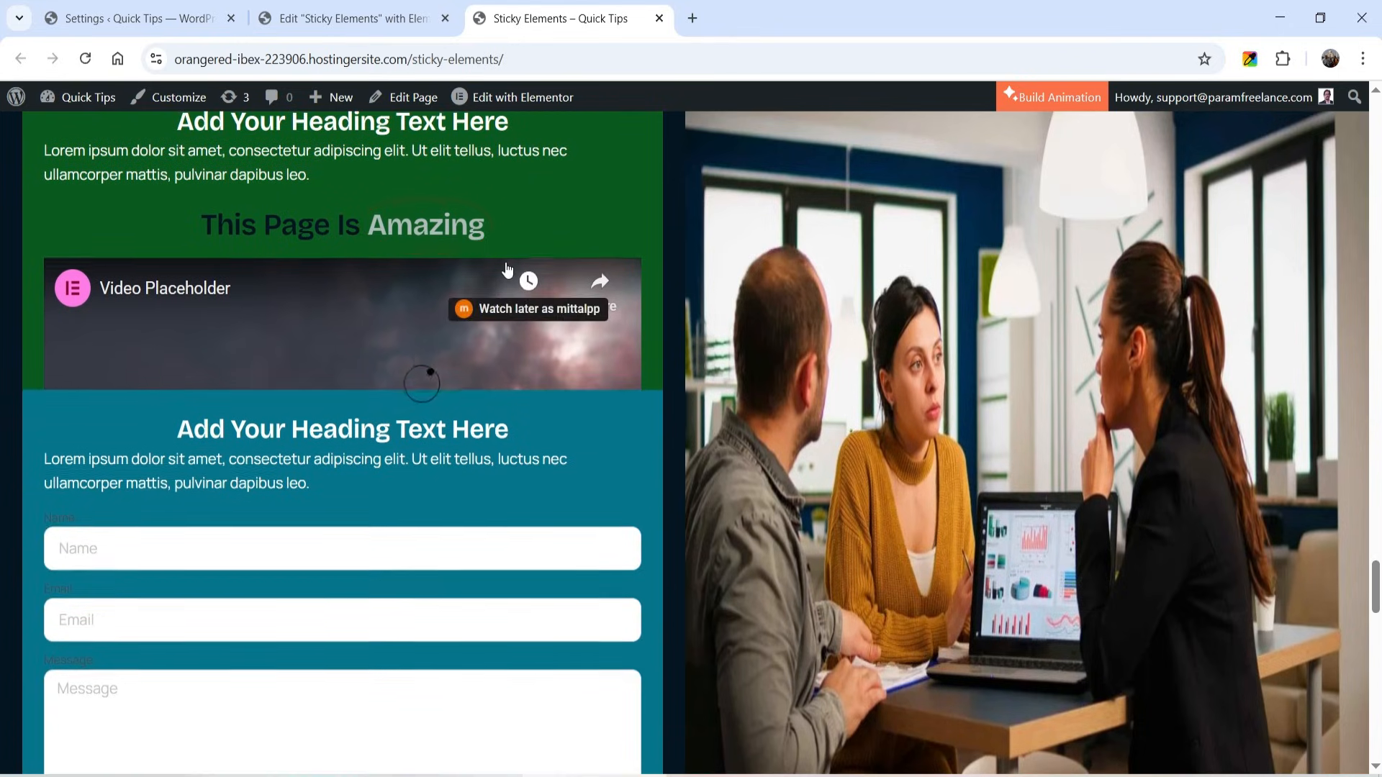
{"action": "scroll", "coordinate": [418, 389], "scroll_direction": "down", "scroll_amount": 1}
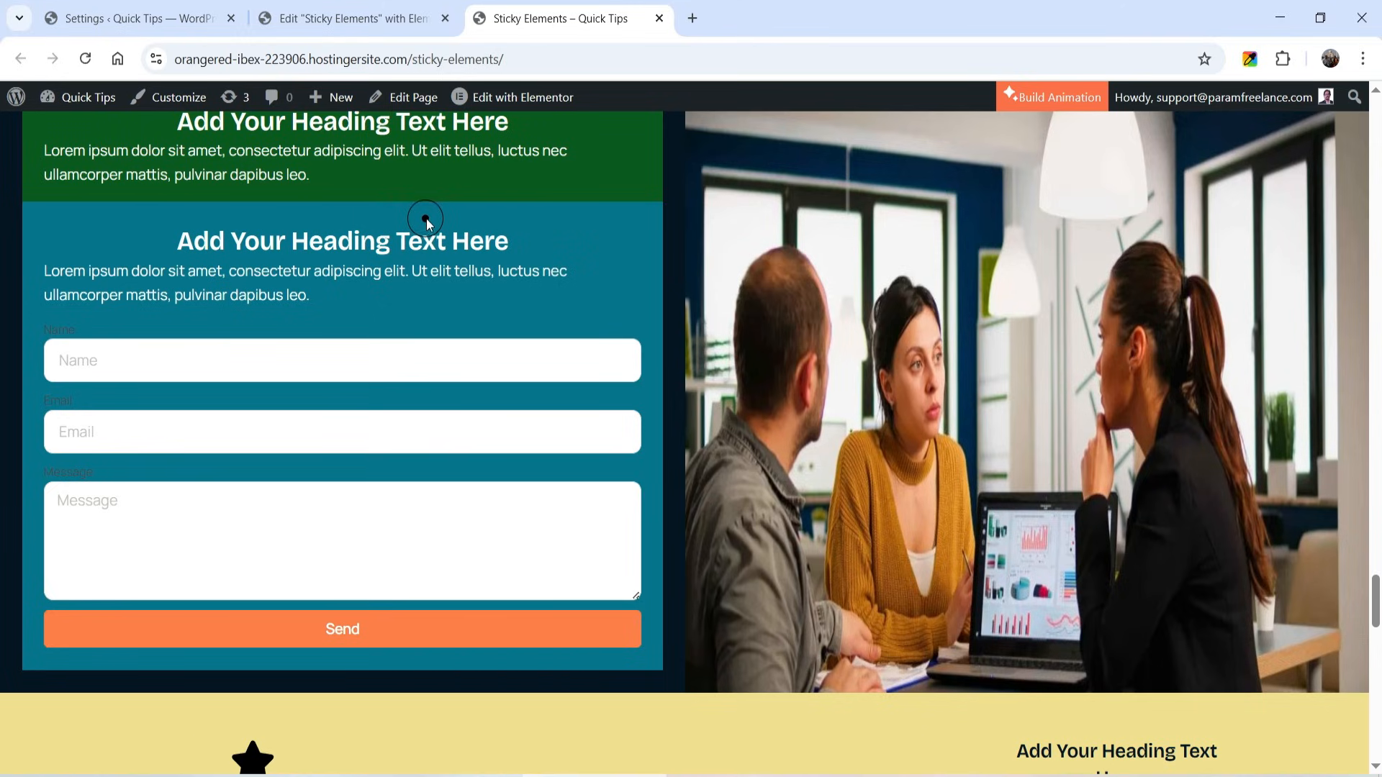
{"action": "scroll", "coordinate": [1342, 234], "scroll_direction": "down", "scroll_amount": 5}
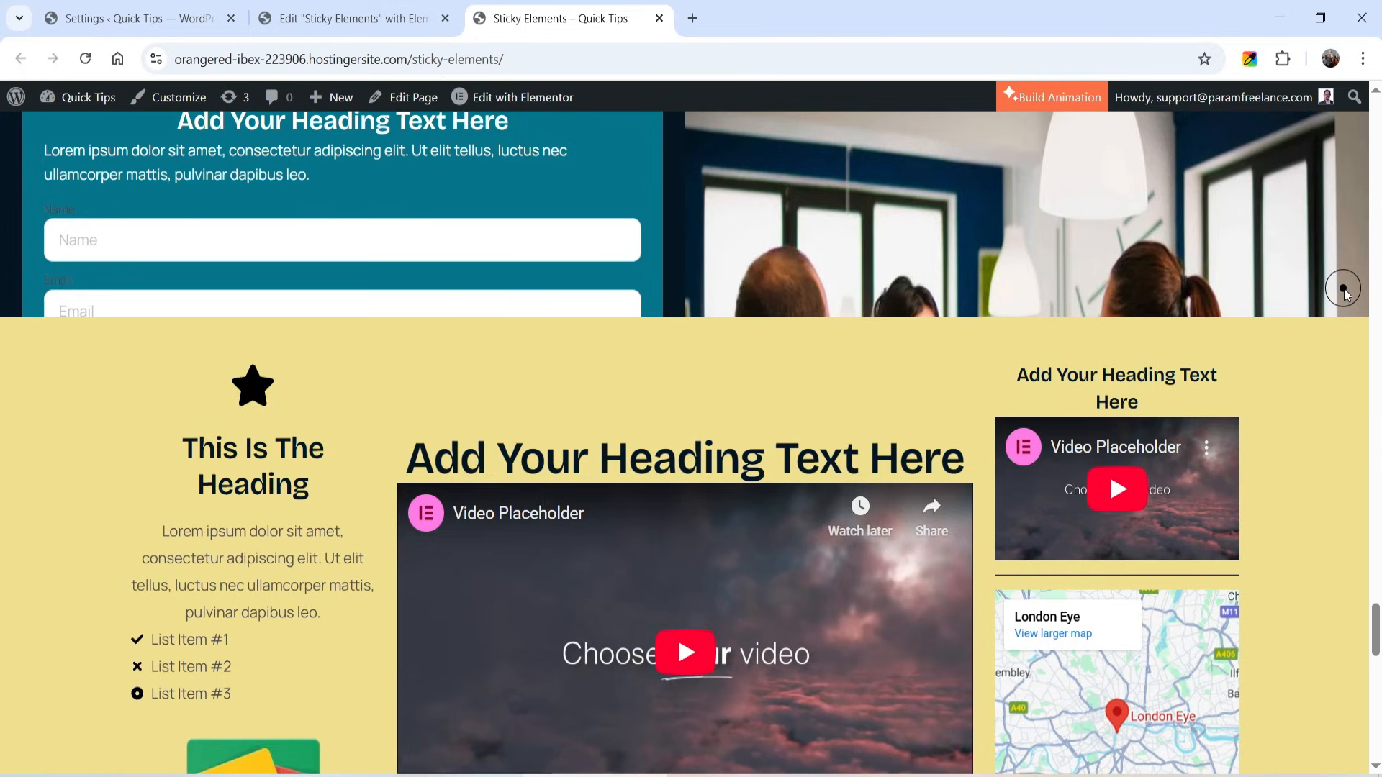
- Examine the three-column section where the middle heading and video stay pinned between the scrolling side columns
{"action": "scroll", "coordinate": [1344, 292], "scroll_direction": "down", "scroll_amount": 4}
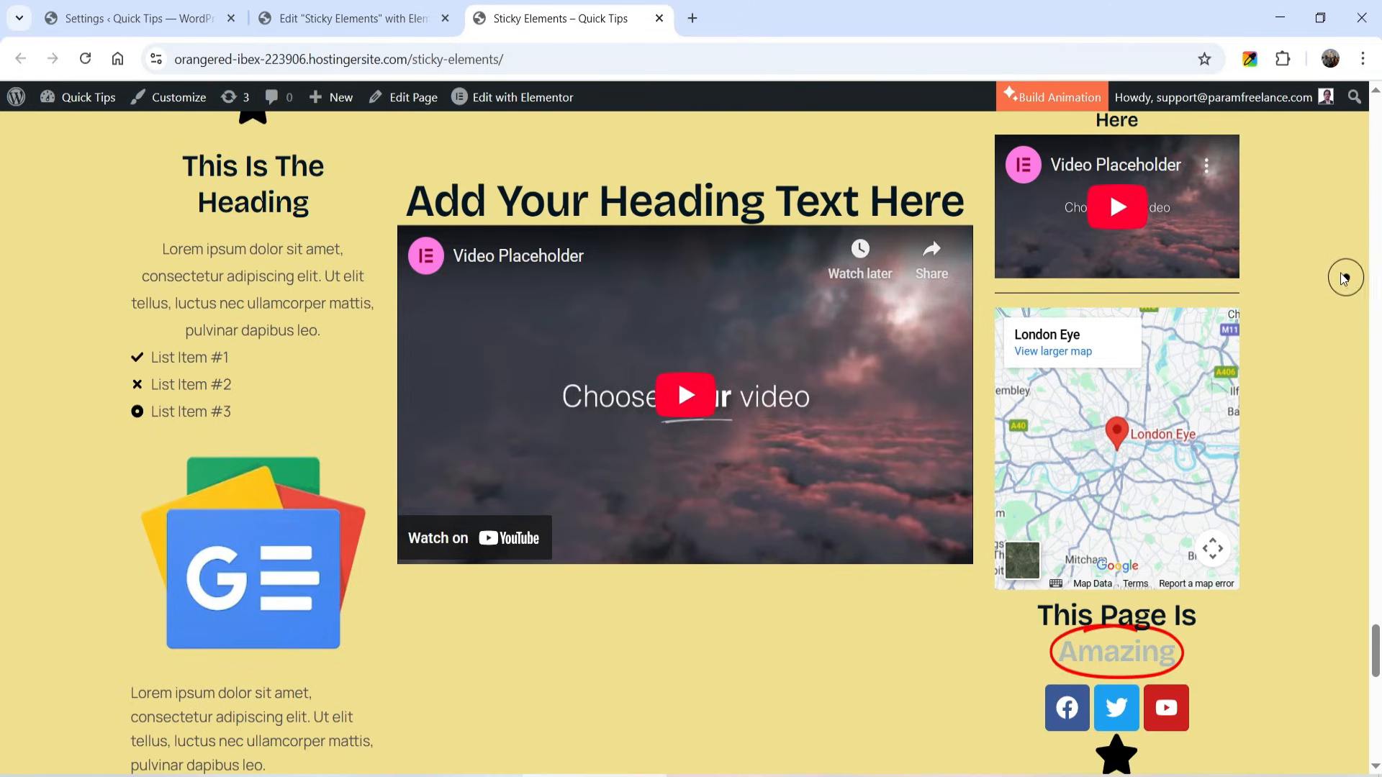
{"action": "scroll", "coordinate": [1337, 277], "scroll_direction": "down", "scroll_amount": 5}
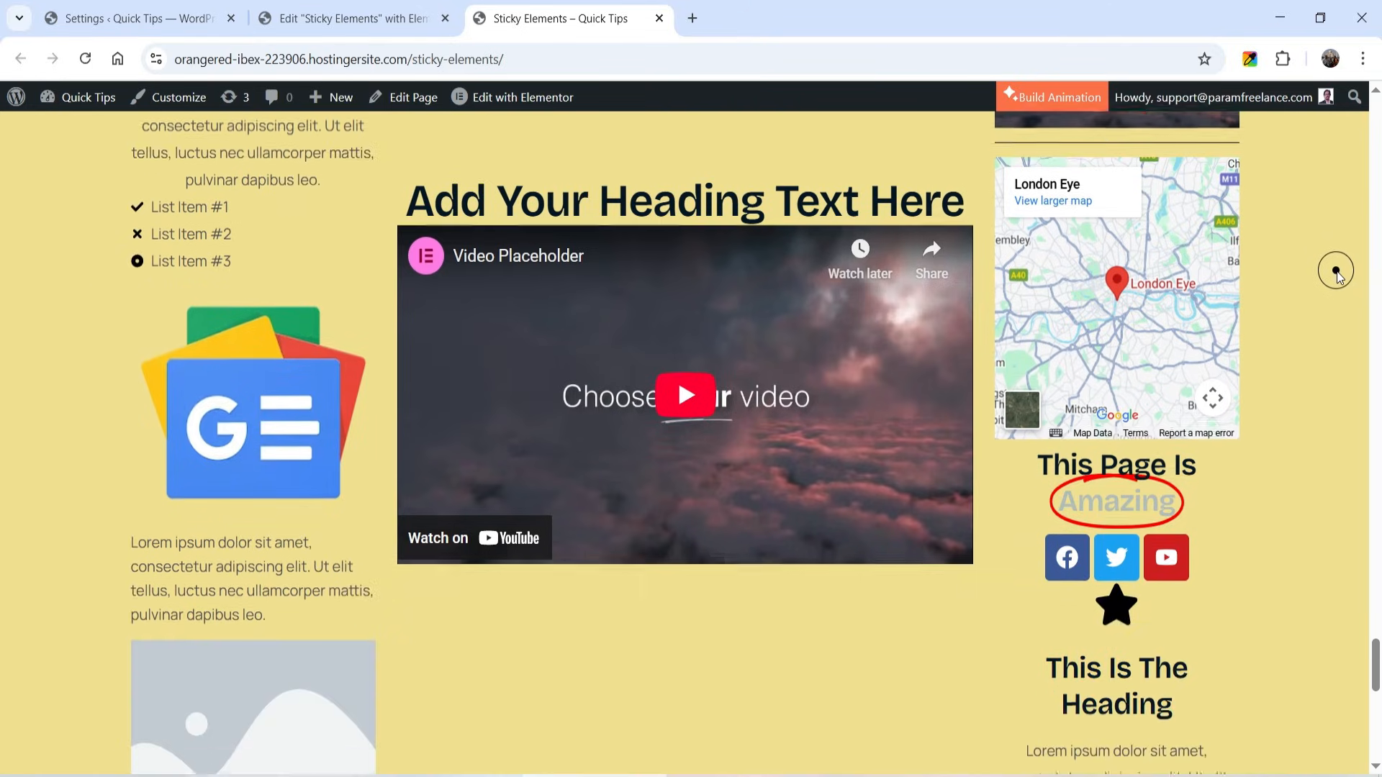
{"action": "scroll", "coordinate": [1338, 277], "scroll_direction": "down", "scroll_amount": 6}
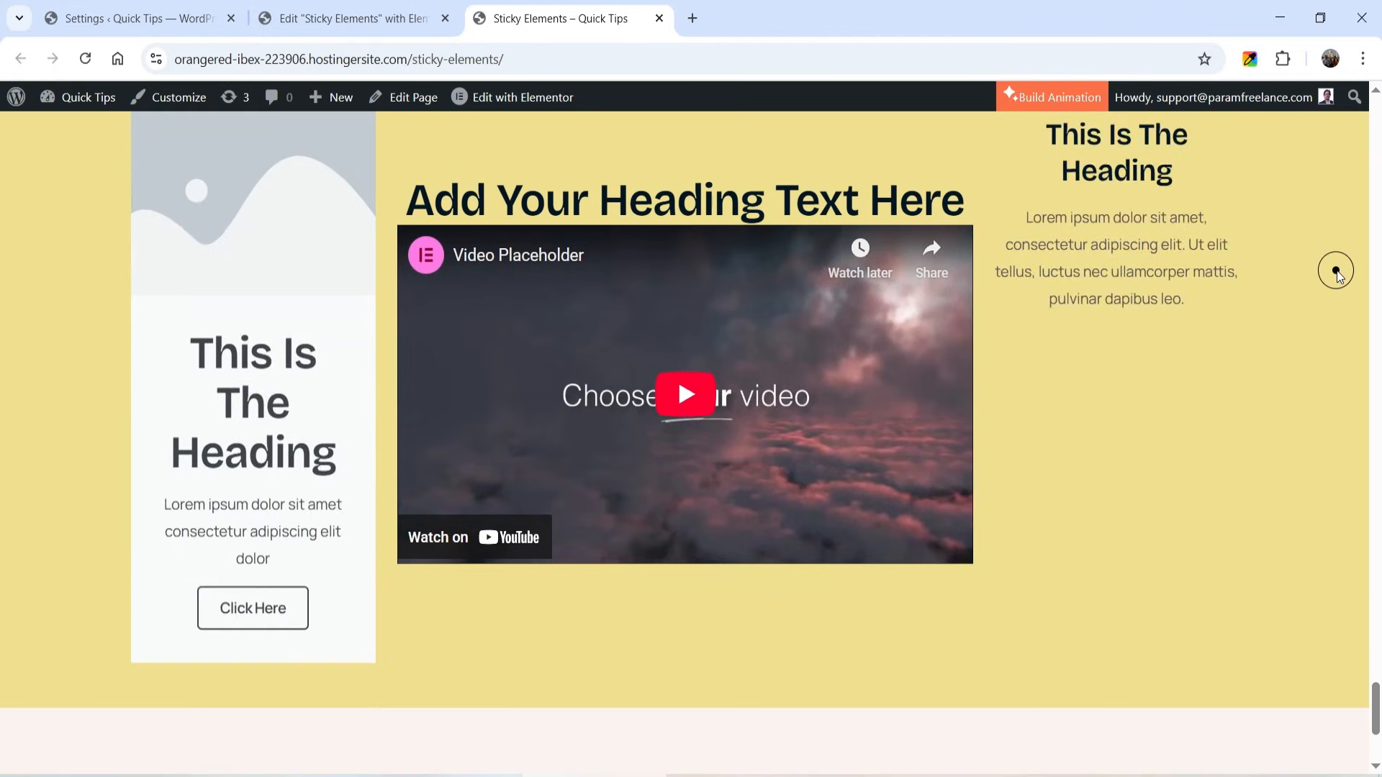
- Review the sticky sections again from the page's end back to its beginning, including the stacked cards
{"action": "scroll", "coordinate": [1337, 274], "scroll_direction": "up", "scroll_amount": 9}
{"action": "scroll", "coordinate": [1334, 267], "scroll_direction": "up", "scroll_amount": 10}
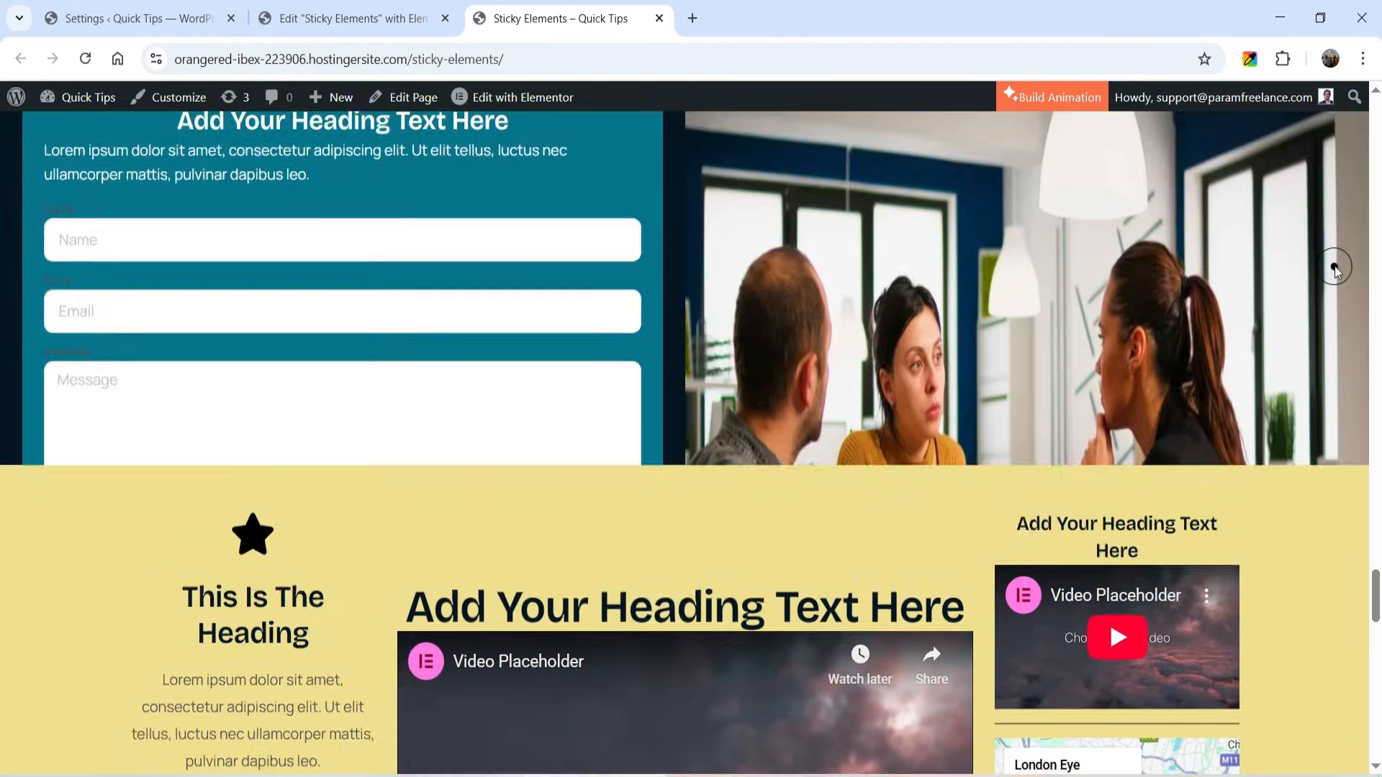
{"action": "scroll", "coordinate": [1332, 267], "scroll_direction": "up", "scroll_amount": 10}
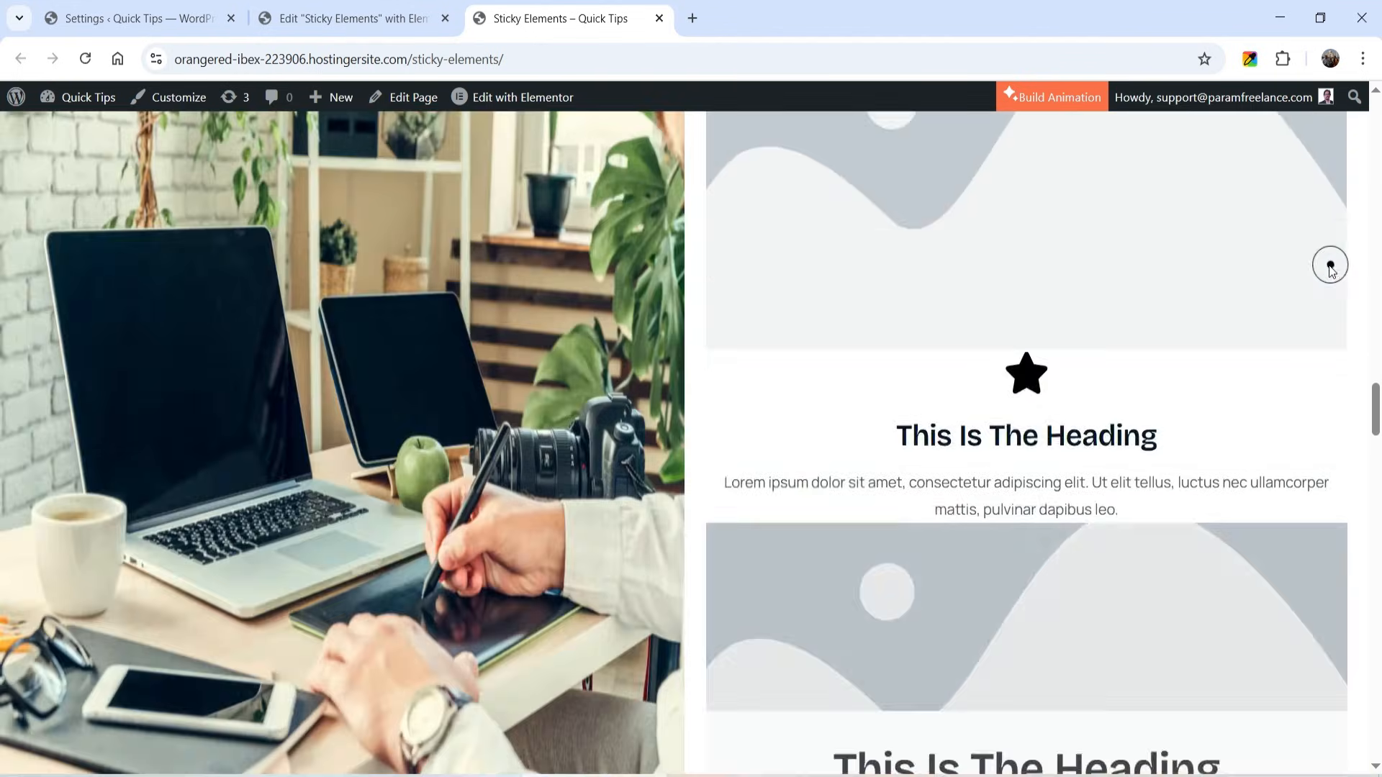
{"action": "scroll", "coordinate": [1327, 271], "scroll_direction": "up", "scroll_amount": 10}
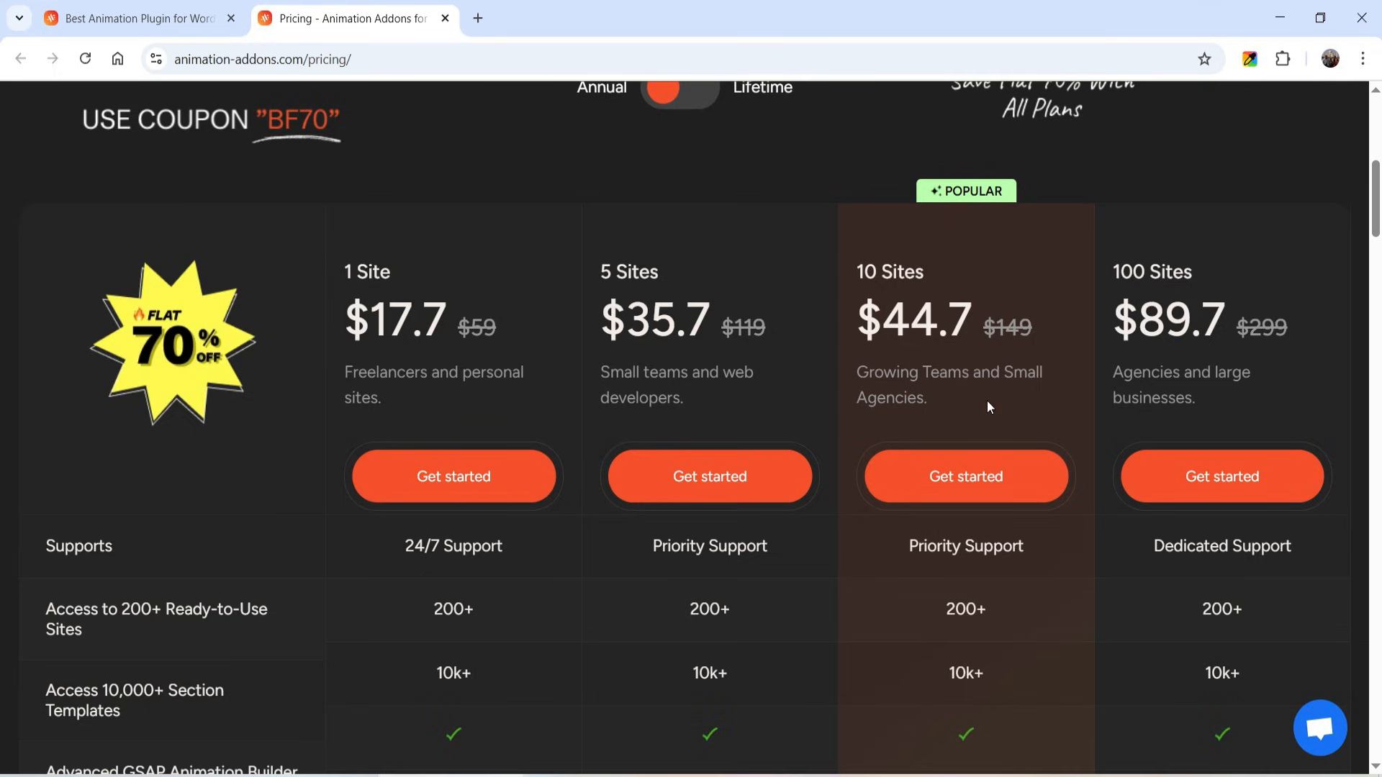
{"action": "scroll", "coordinate": [1258, 347], "scroll_direction": "up", "scroll_amount": 1}
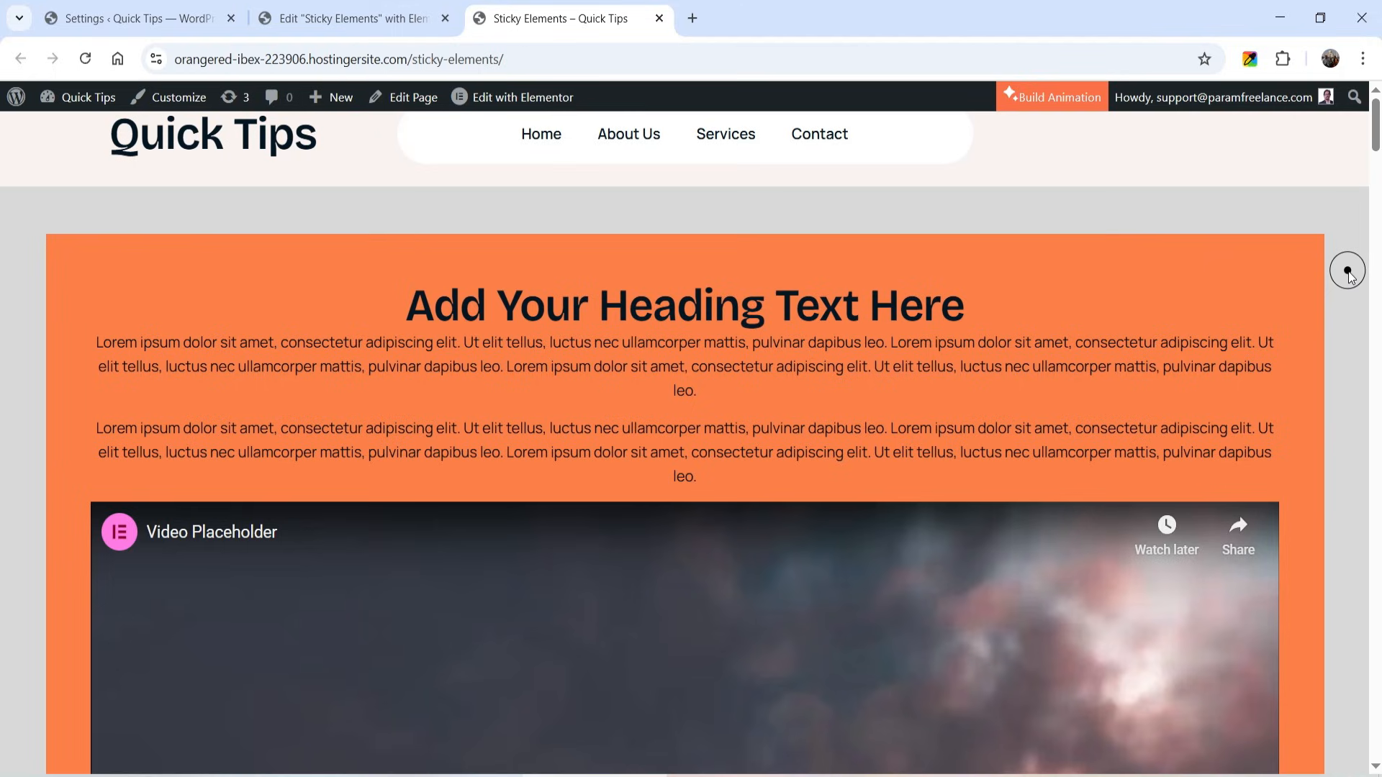
{"action": "scroll", "coordinate": [1350, 278], "scroll_direction": "down", "scroll_amount": 2}
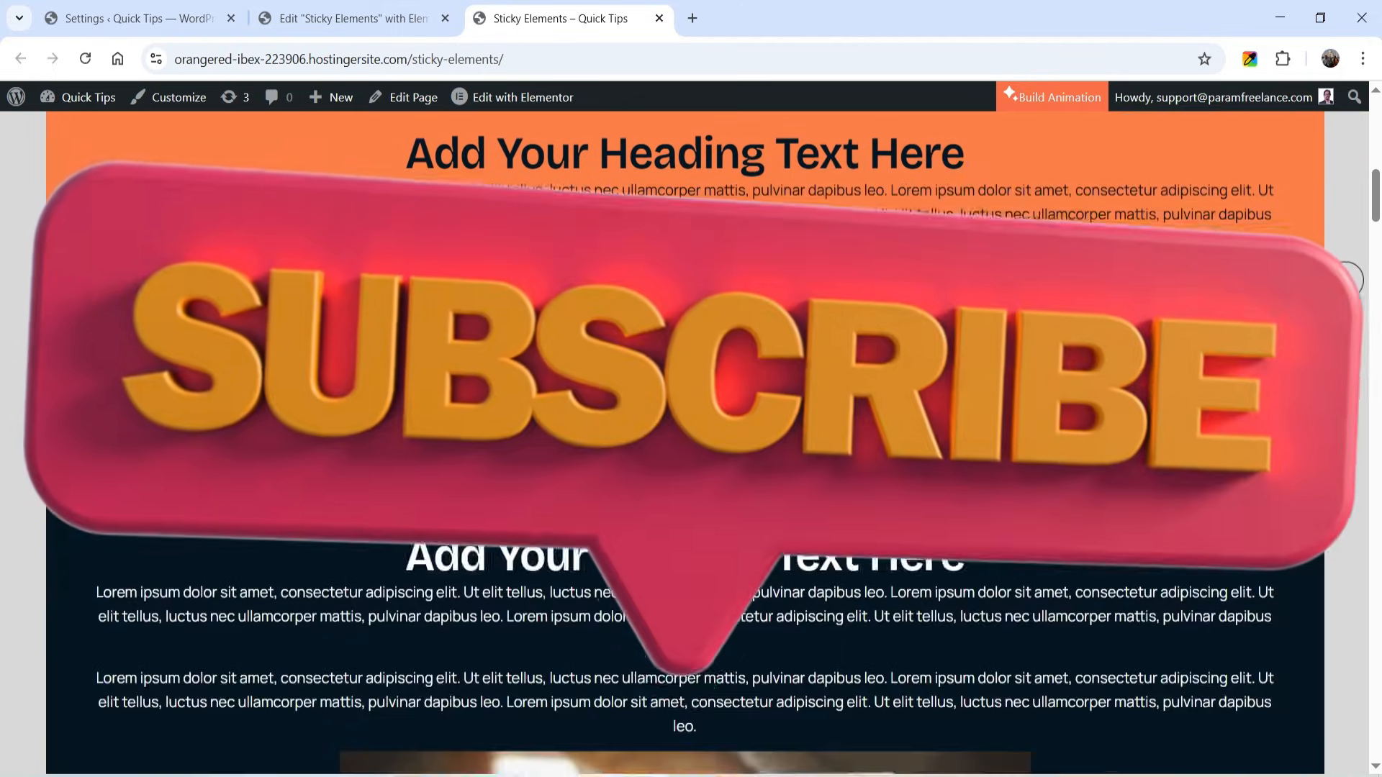
{"action": "scroll", "coordinate": [1351, 279], "scroll_direction": "down", "scroll_amount": 10}
{"action": "scroll", "coordinate": [1346, 280], "scroll_direction": "down", "scroll_amount": 10}
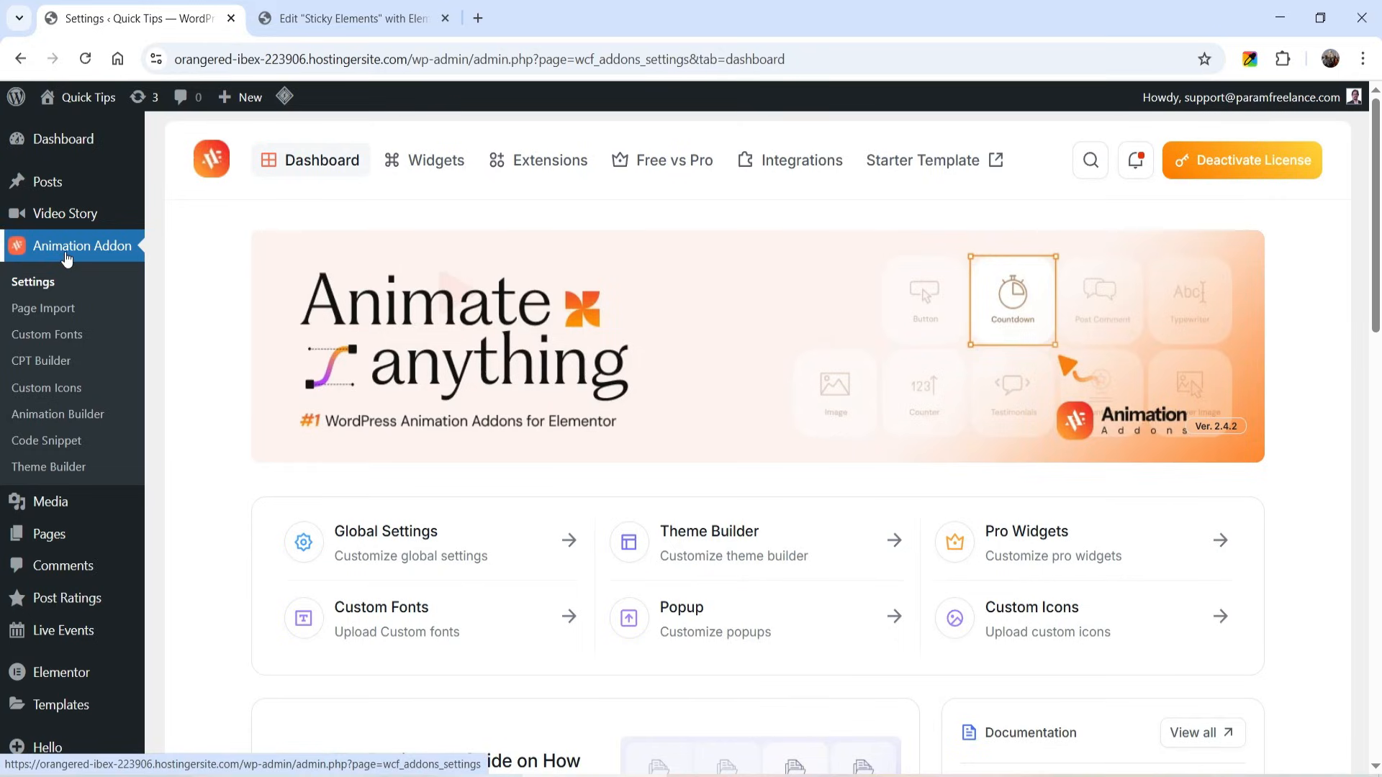
- Check the Sticky Elements extension under Scroll Smoother in the Animation Addon settings, and switch to the Sticky Elements page in the Elementor editor
{"action": "left_click", "coordinate": [34, 283]}
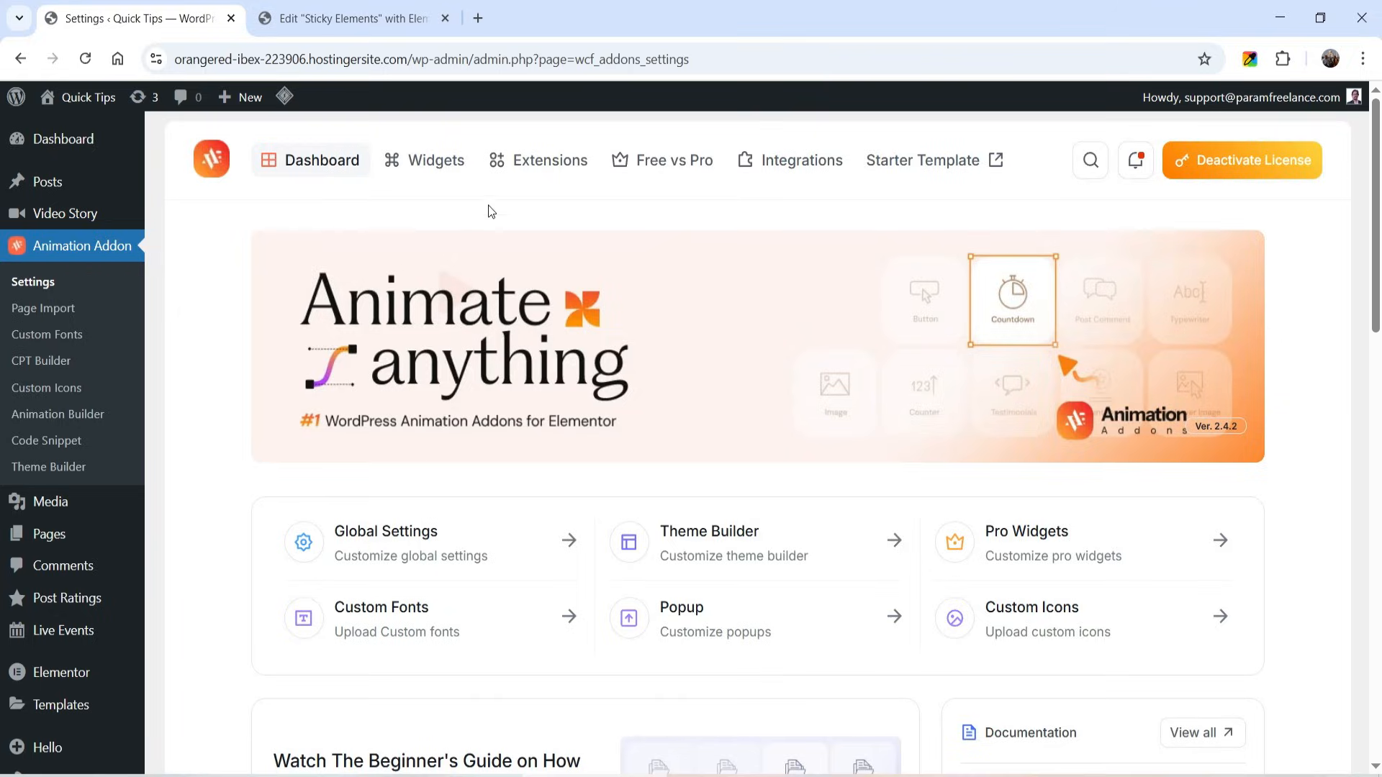
{"action": "left_click", "coordinate": [552, 165]}
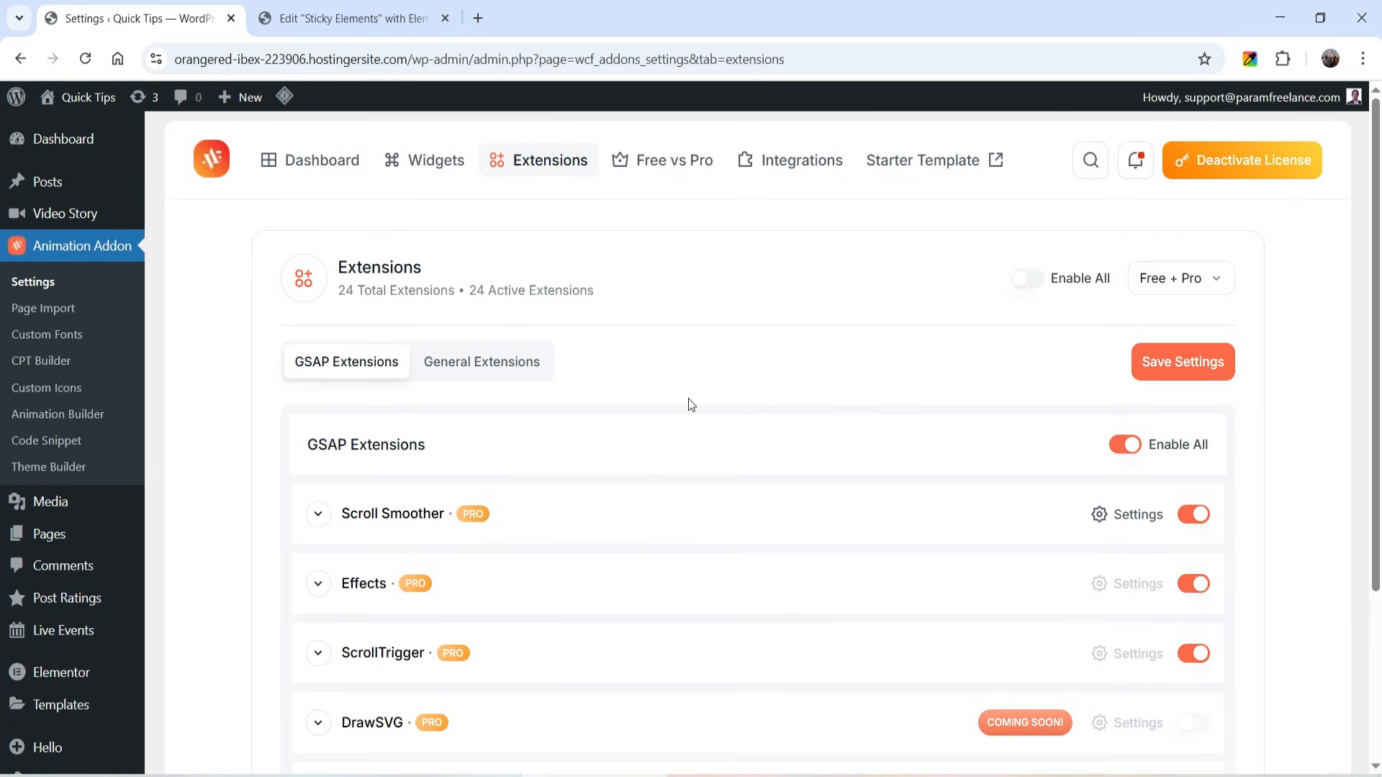
{"action": "left_click", "coordinate": [319, 514]}
{"action": "scroll", "coordinate": [321, 432], "scroll_direction": "down", "scroll_amount": 3}
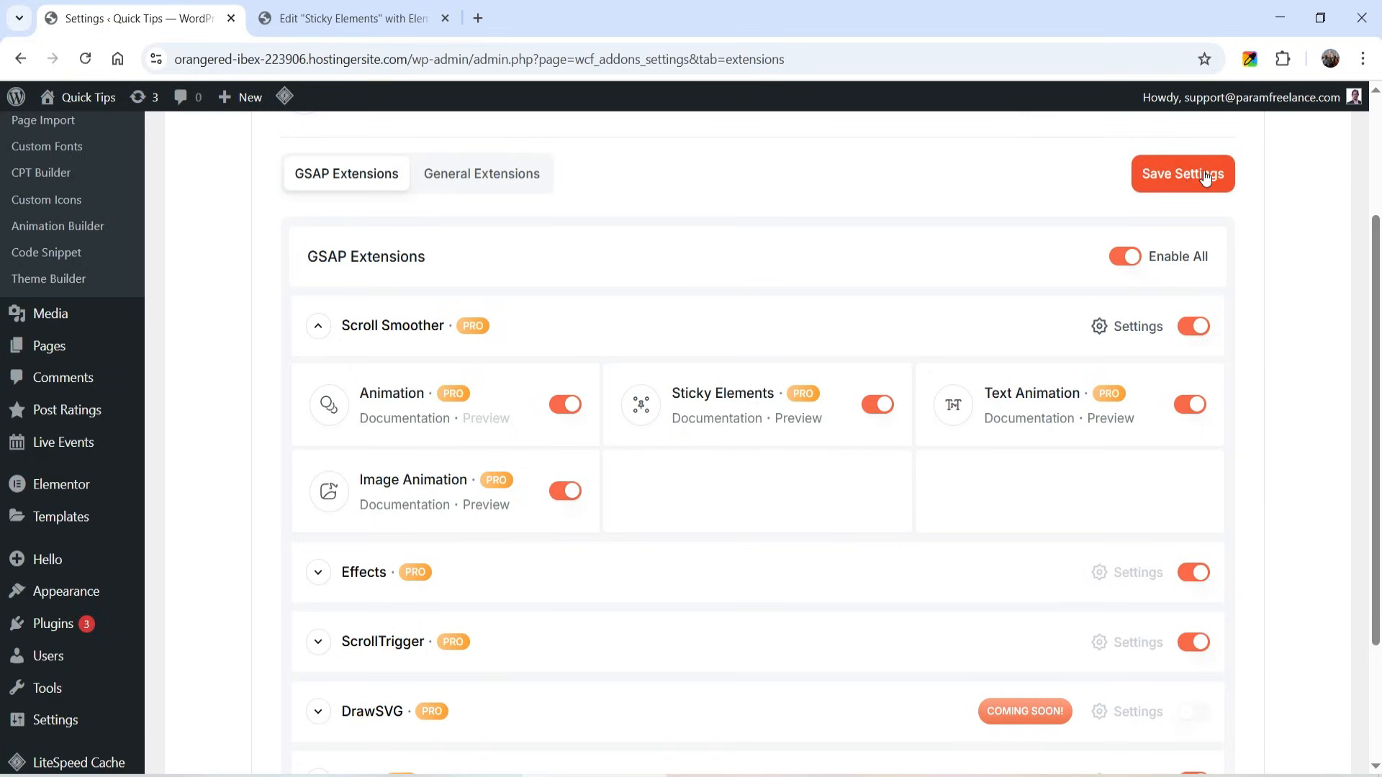
{"action": "scroll", "coordinate": [956, 234], "scroll_direction": "up", "scroll_amount": 3}
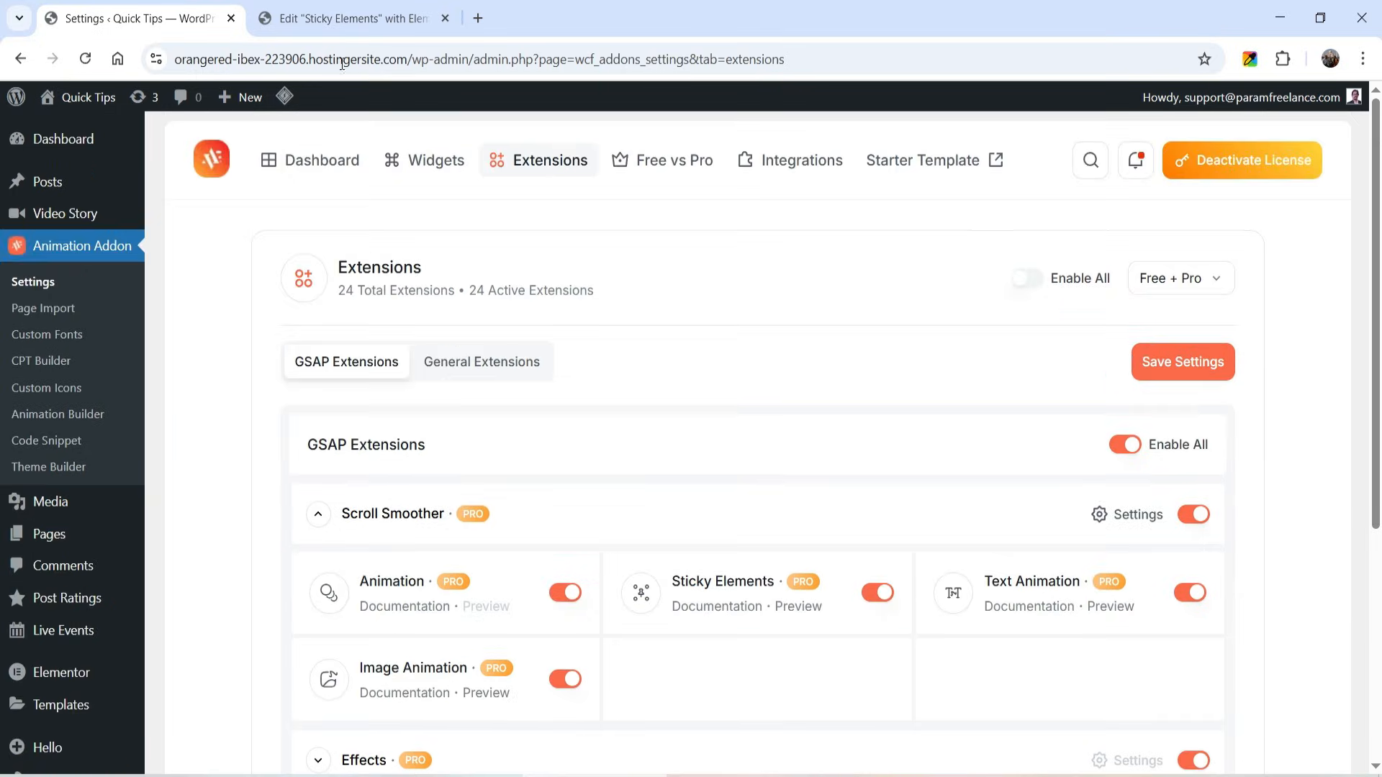
{"action": "left_click", "coordinate": [352, 22]}
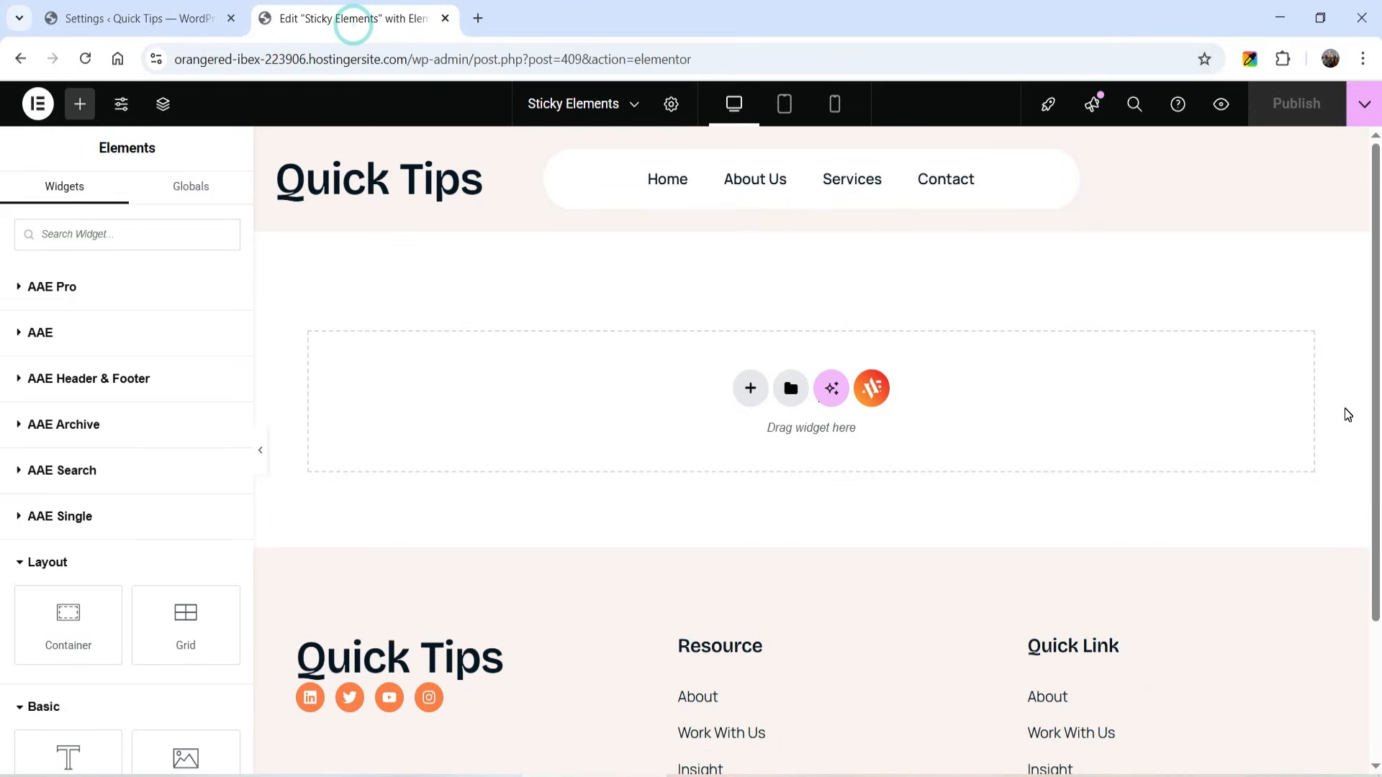
- Add a single-column vertical container to the page and set its padding to 50 px on all sides
{"action": "left_click", "coordinate": [750, 389]}
{"action": "left_click", "coordinate": [737, 446]}
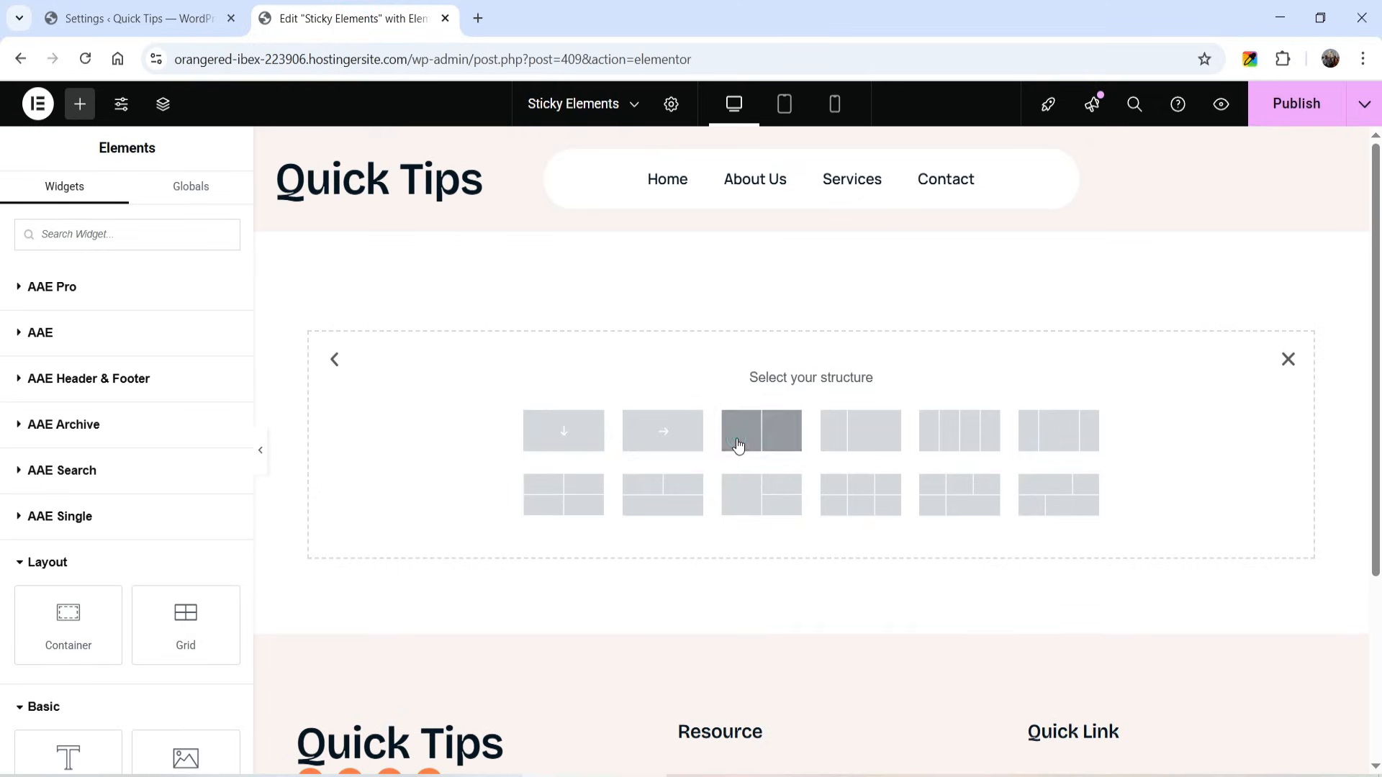
{"action": "left_click", "coordinate": [547, 431]}
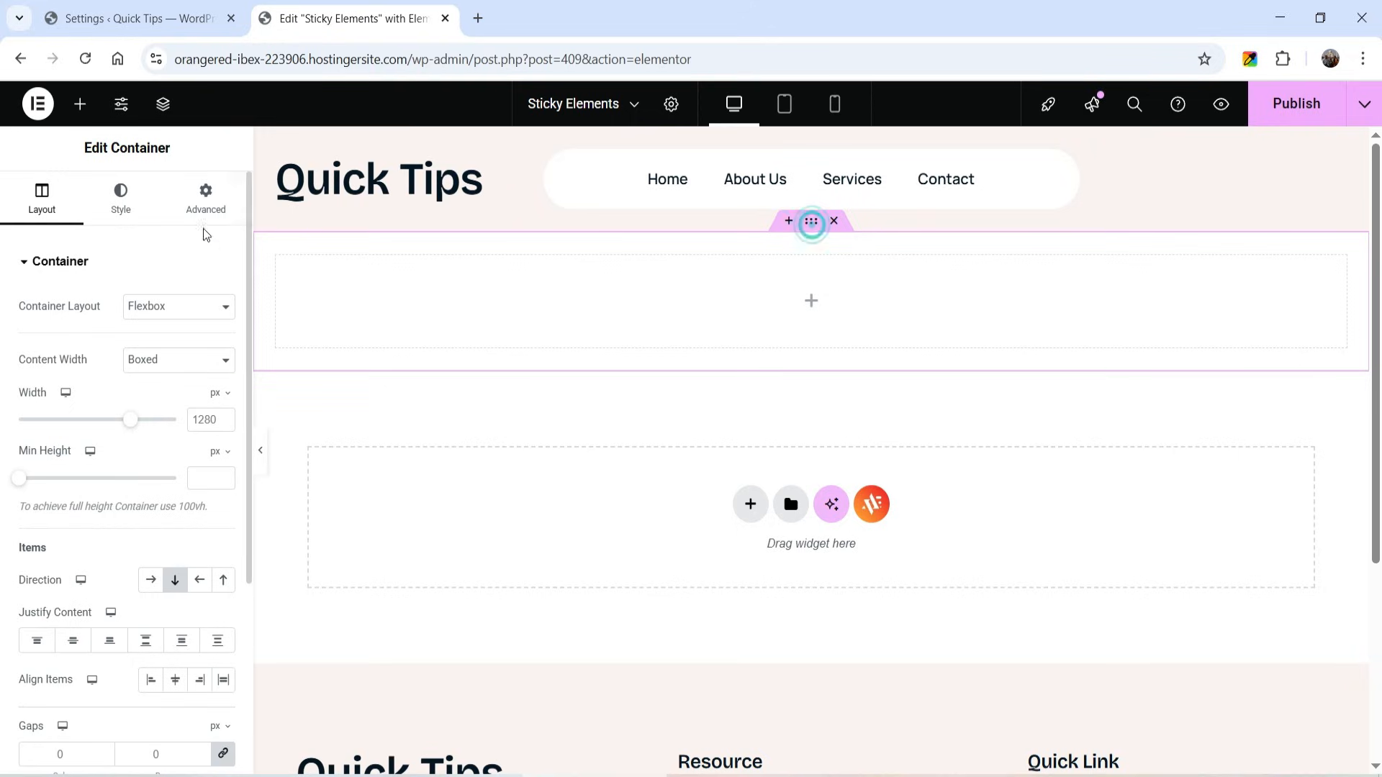
{"action": "left_click", "coordinate": [206, 198]}
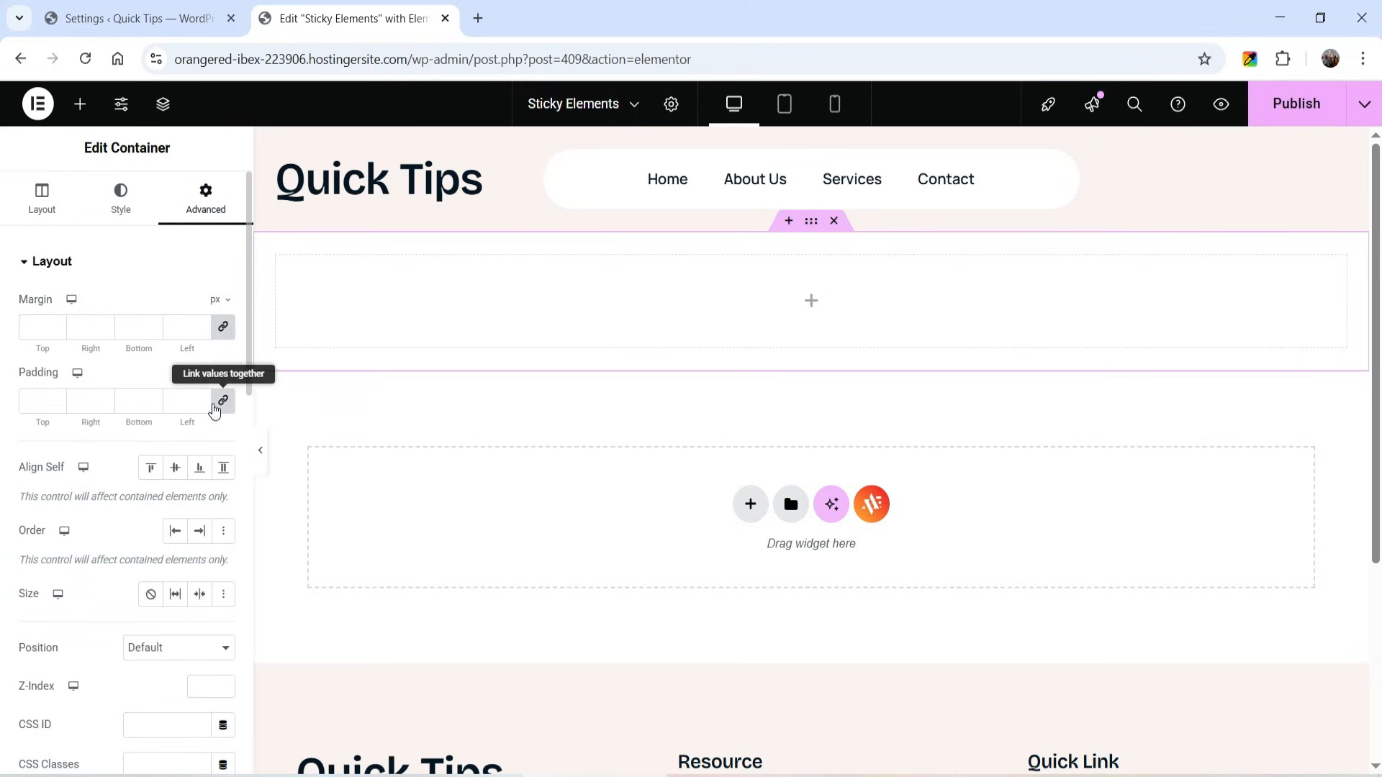
{"action": "left_click", "coordinate": [32, 400]}
{"action": "type", "text": "50"}
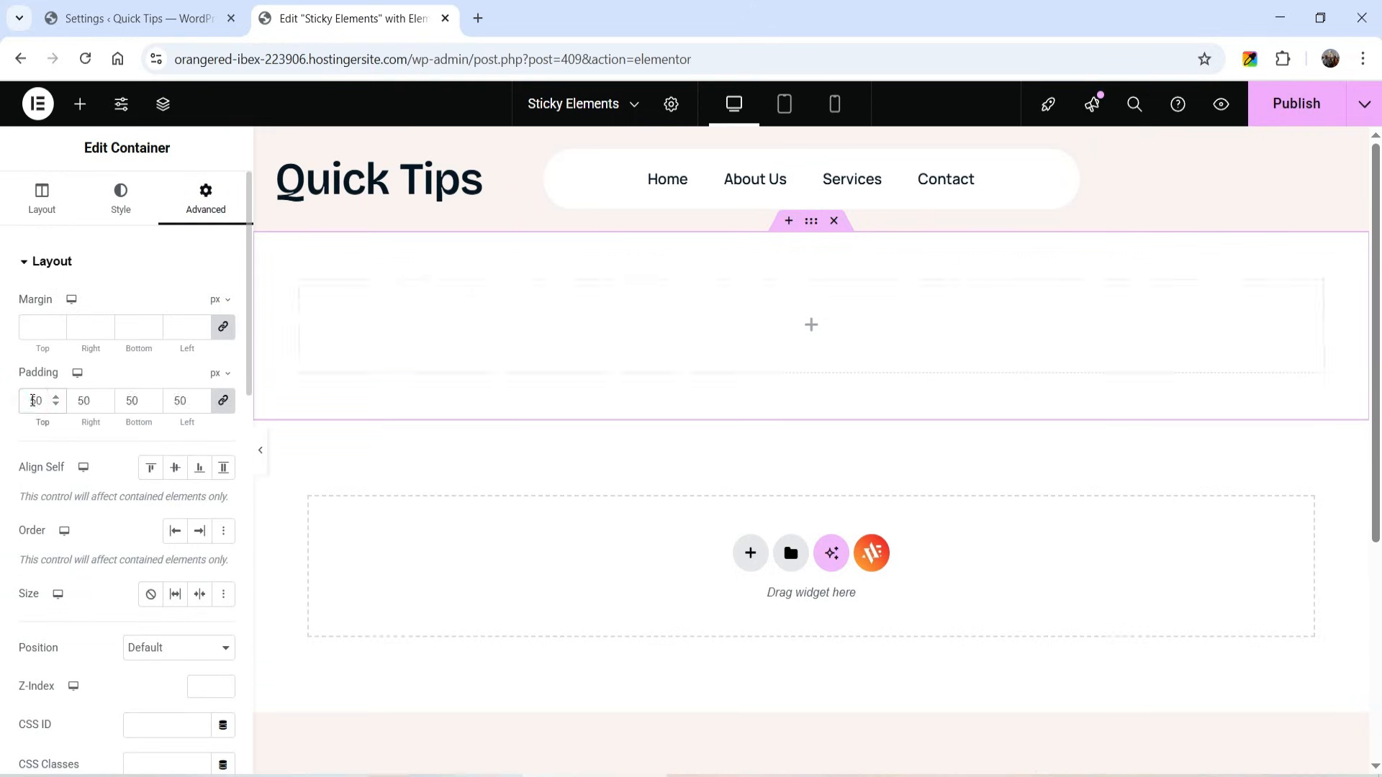
- Give the new container a classic background in the light gray Border global color
{"action": "left_click", "coordinate": [120, 198]}
{"action": "left_click", "coordinate": [150, 347]}
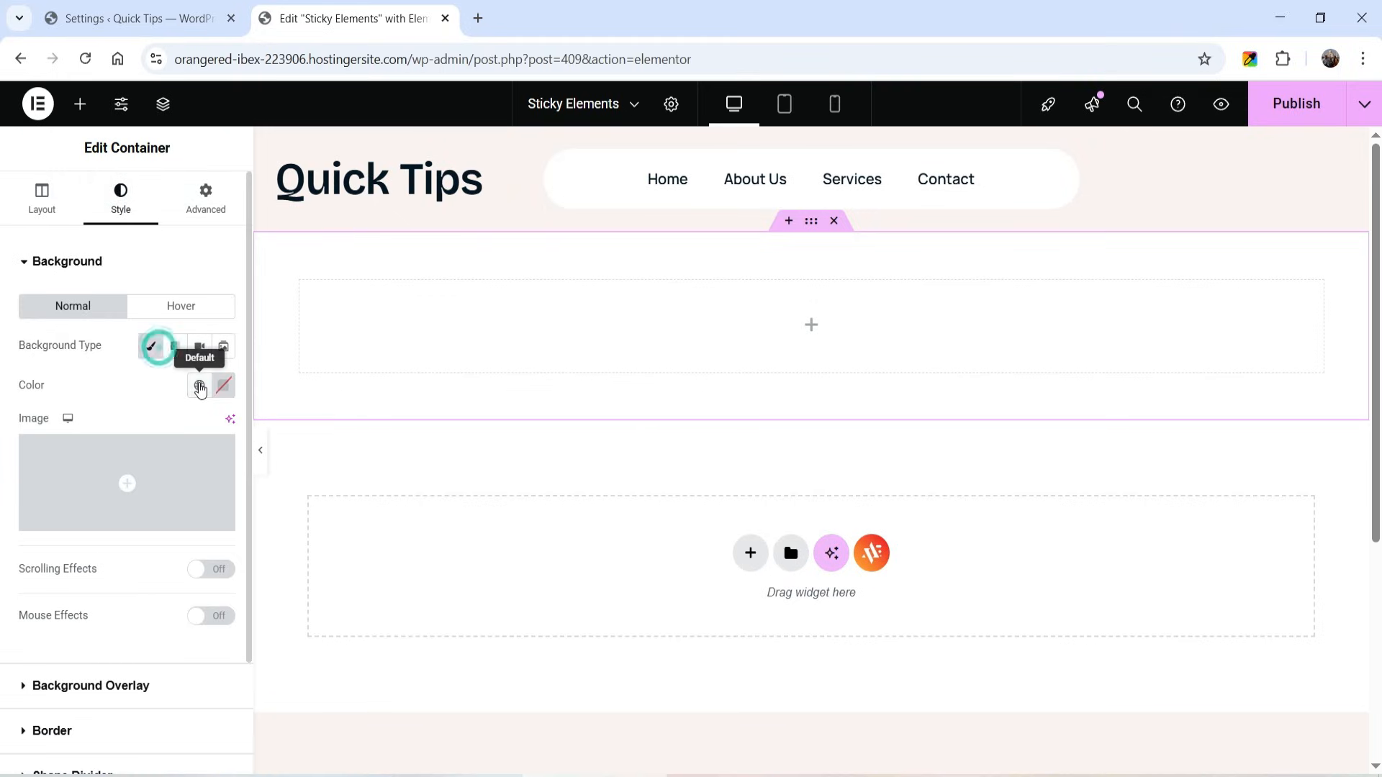
{"action": "left_click", "coordinate": [200, 386]}
{"action": "left_click", "coordinate": [69, 712]}
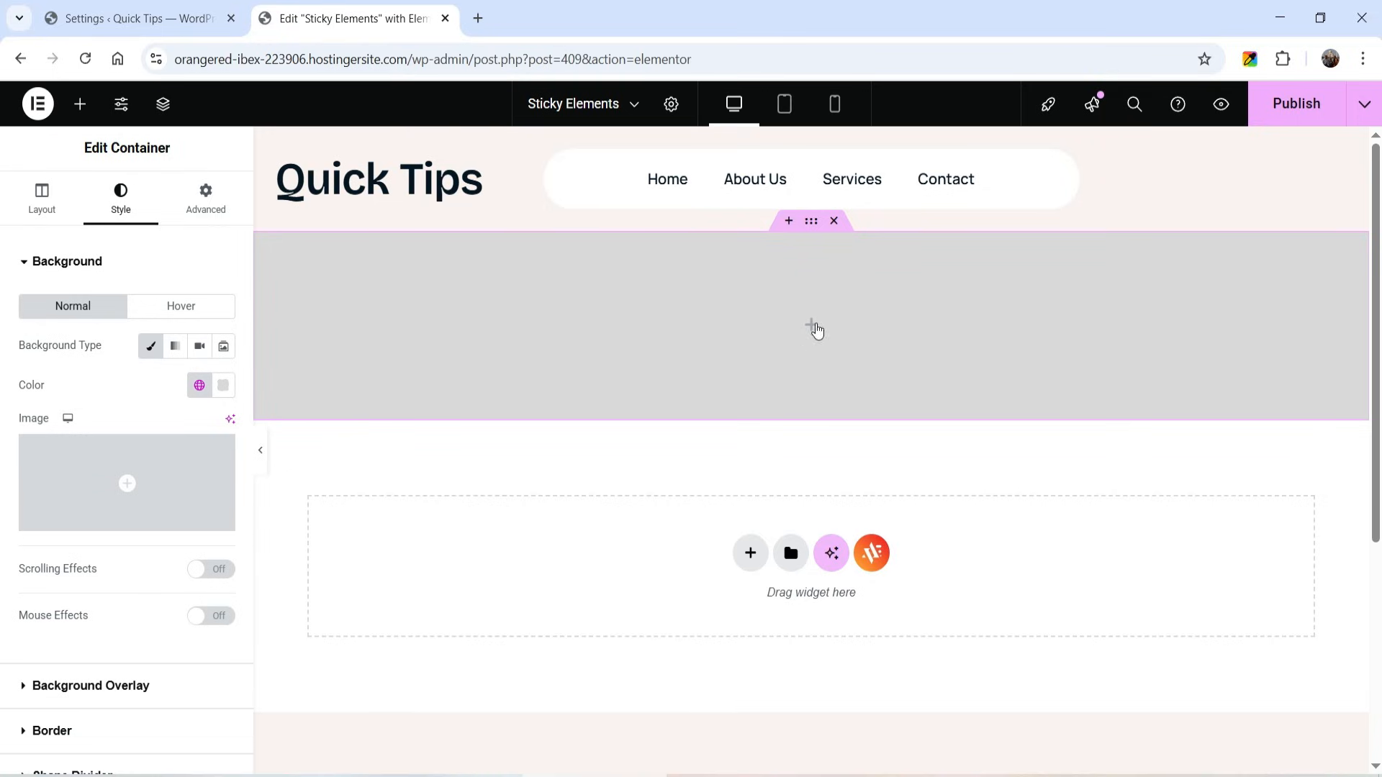
- Nest a container inside the gray container and set the outer container's content width to Full Width
{"action": "left_click", "coordinate": [813, 327]}
{"action": "left_click_drag", "start_coordinate": [71, 624], "coordinate": [617, 367]}
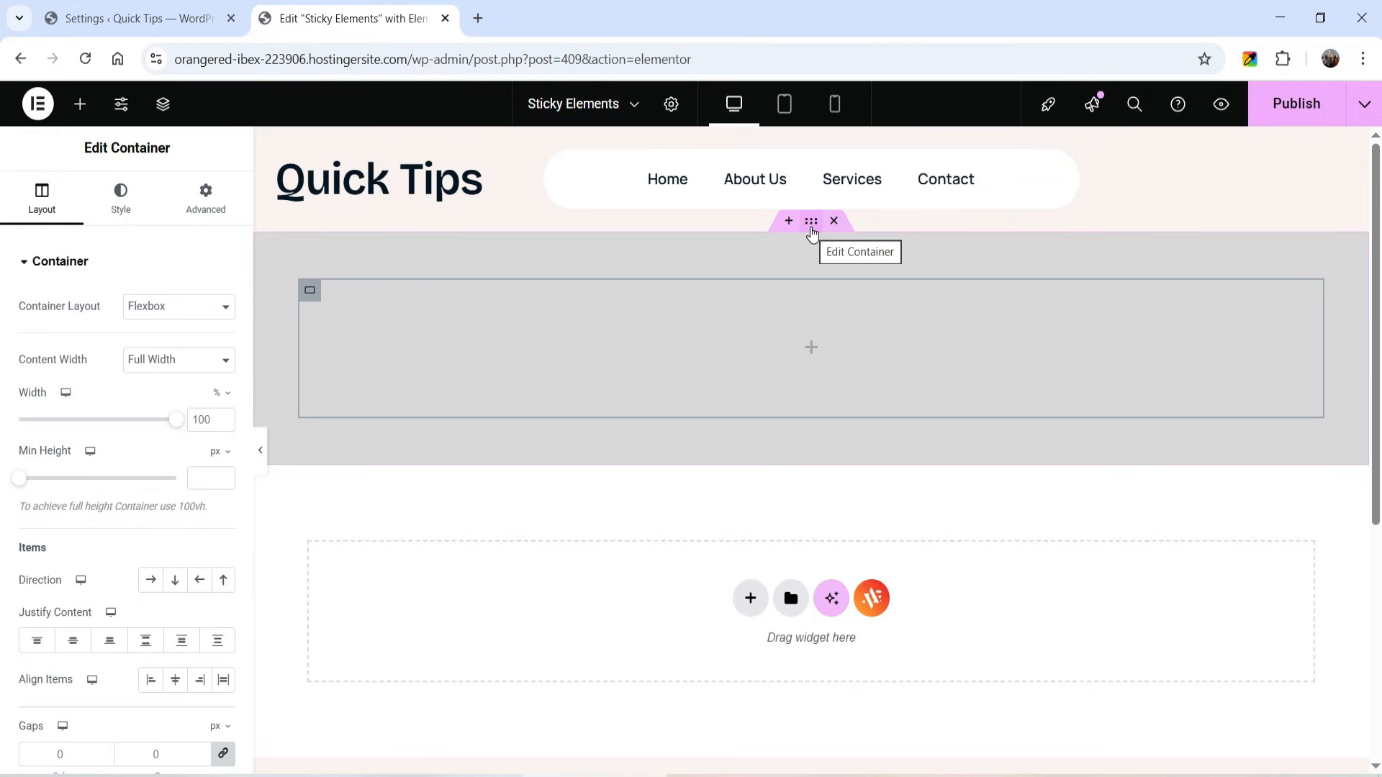
{"action": "left_click", "coordinate": [811, 222]}
{"action": "left_click", "coordinate": [42, 205]}
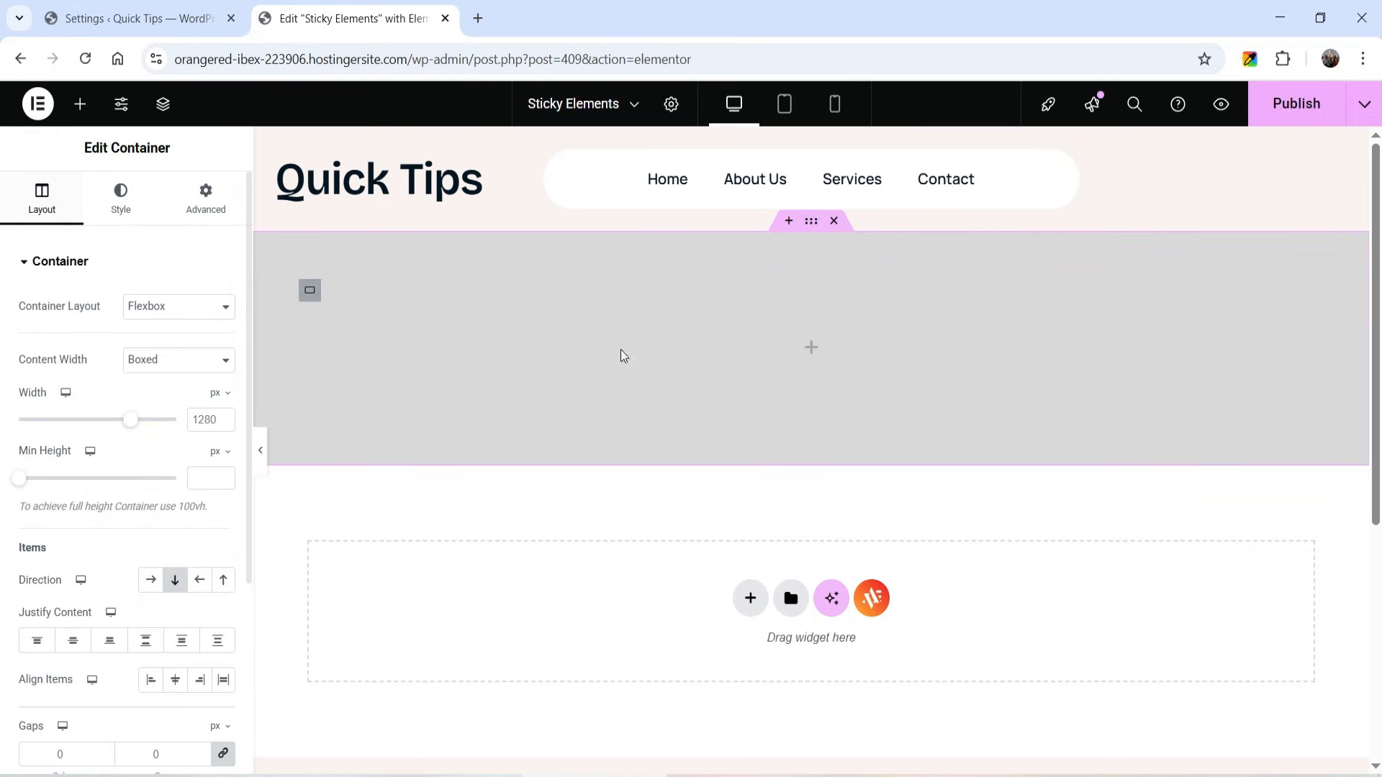
{"action": "left_click", "coordinate": [160, 363]}
{"action": "left_click", "coordinate": [160, 403]}
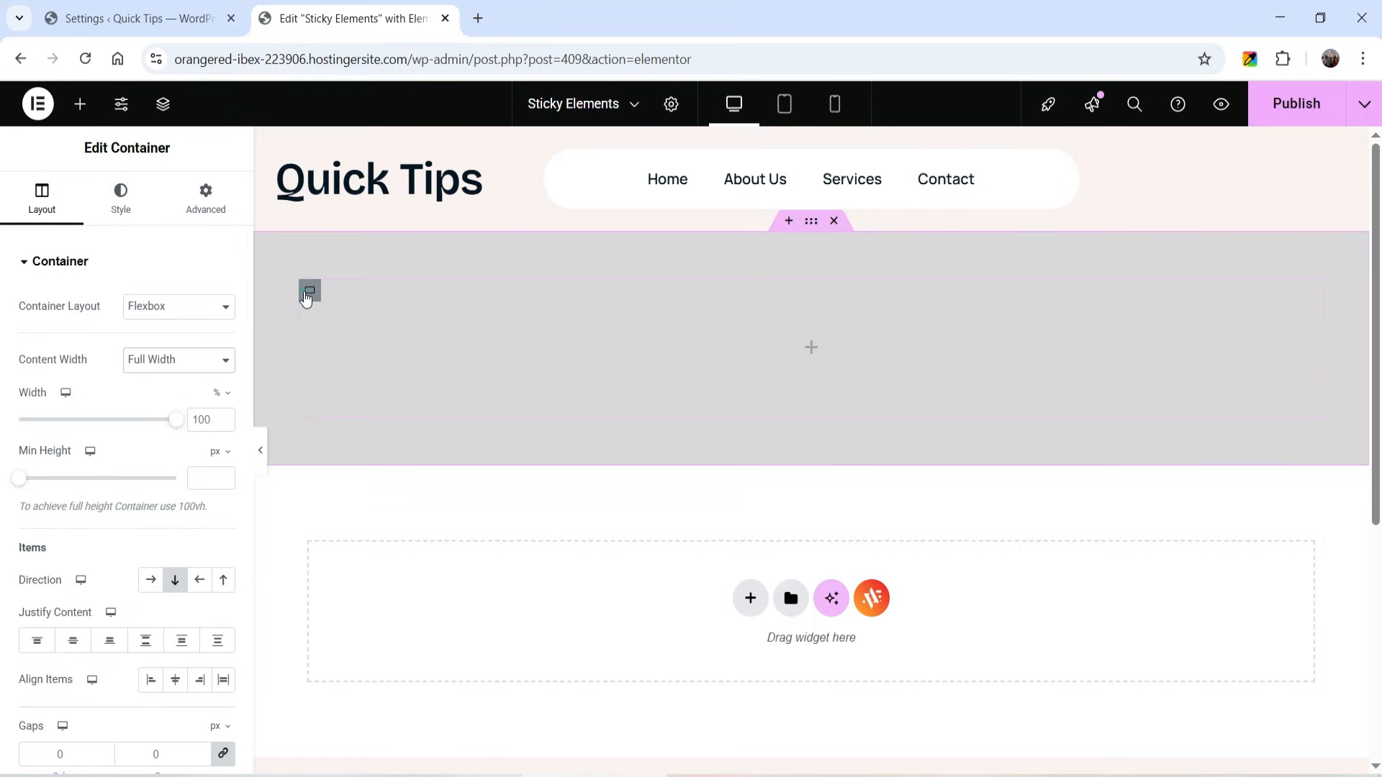
- Give the inner container a classic background in the orange Brand global color
{"action": "left_click", "coordinate": [306, 297]}
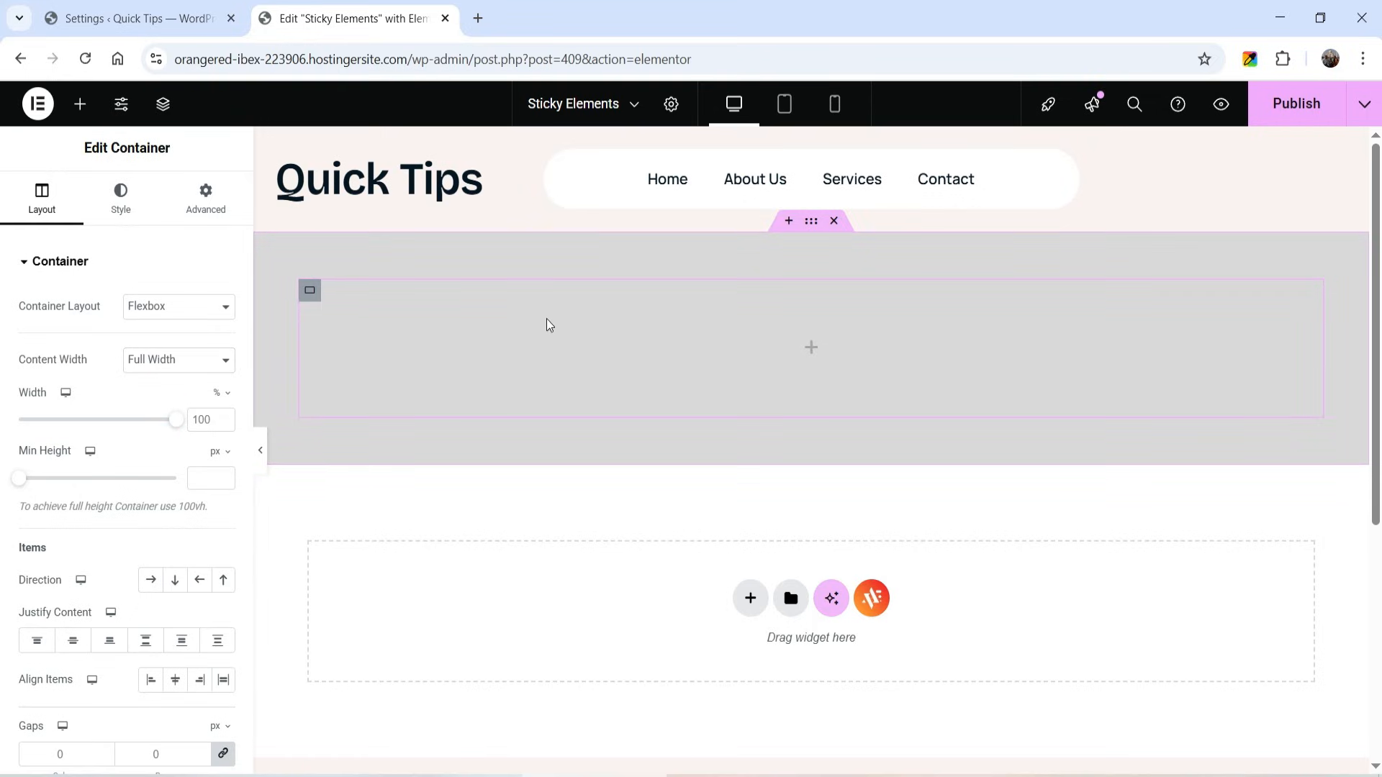
{"action": "left_click", "coordinate": [120, 210]}
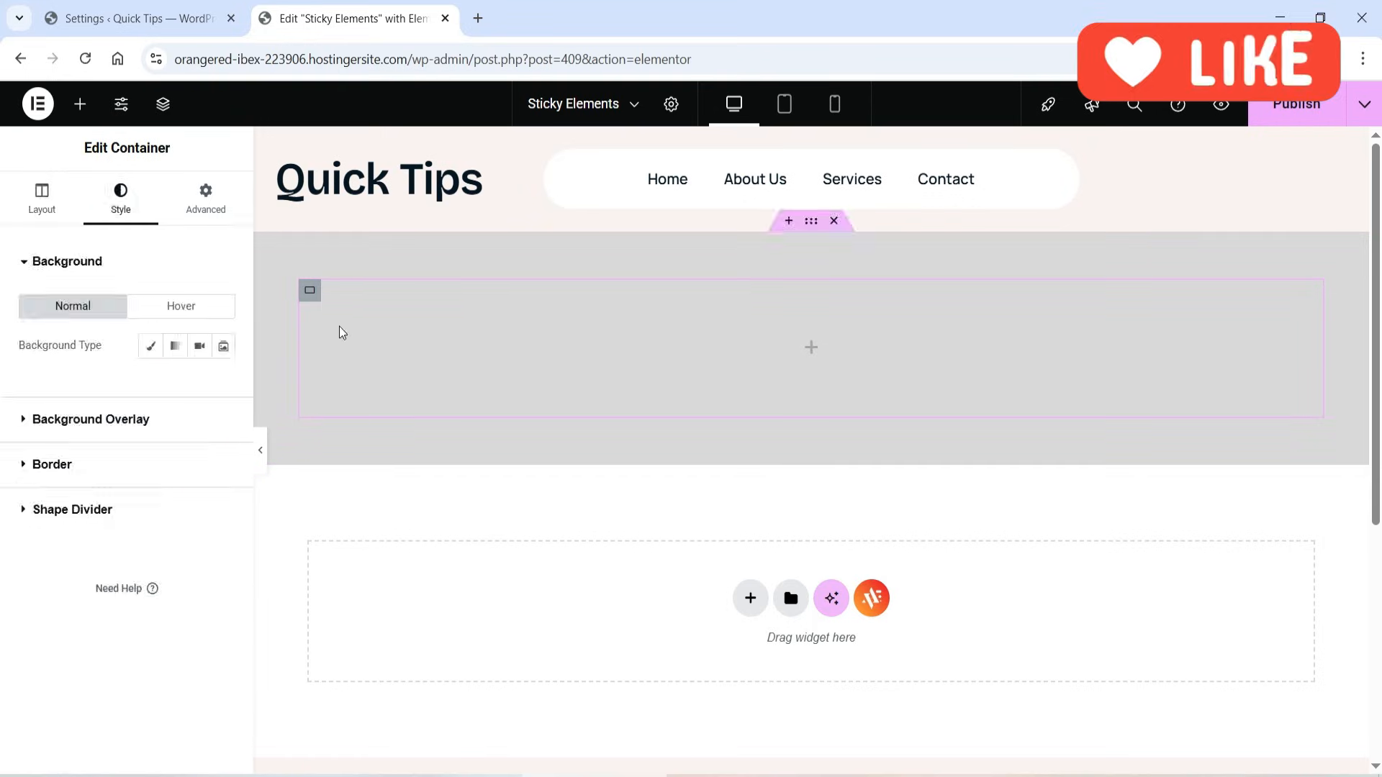
{"action": "left_click", "coordinate": [150, 347]}
{"action": "left_click", "coordinate": [199, 385]}
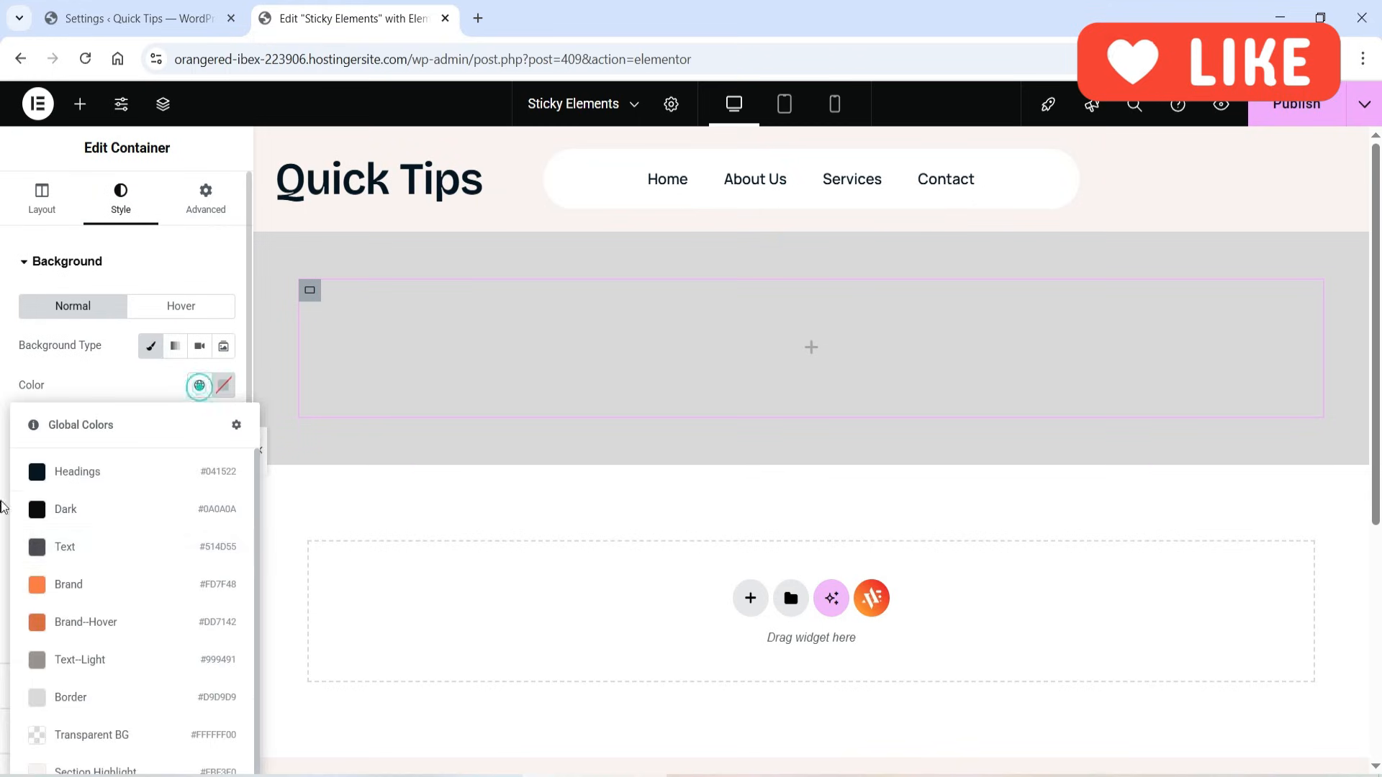
{"action": "left_click", "coordinate": [72, 585]}
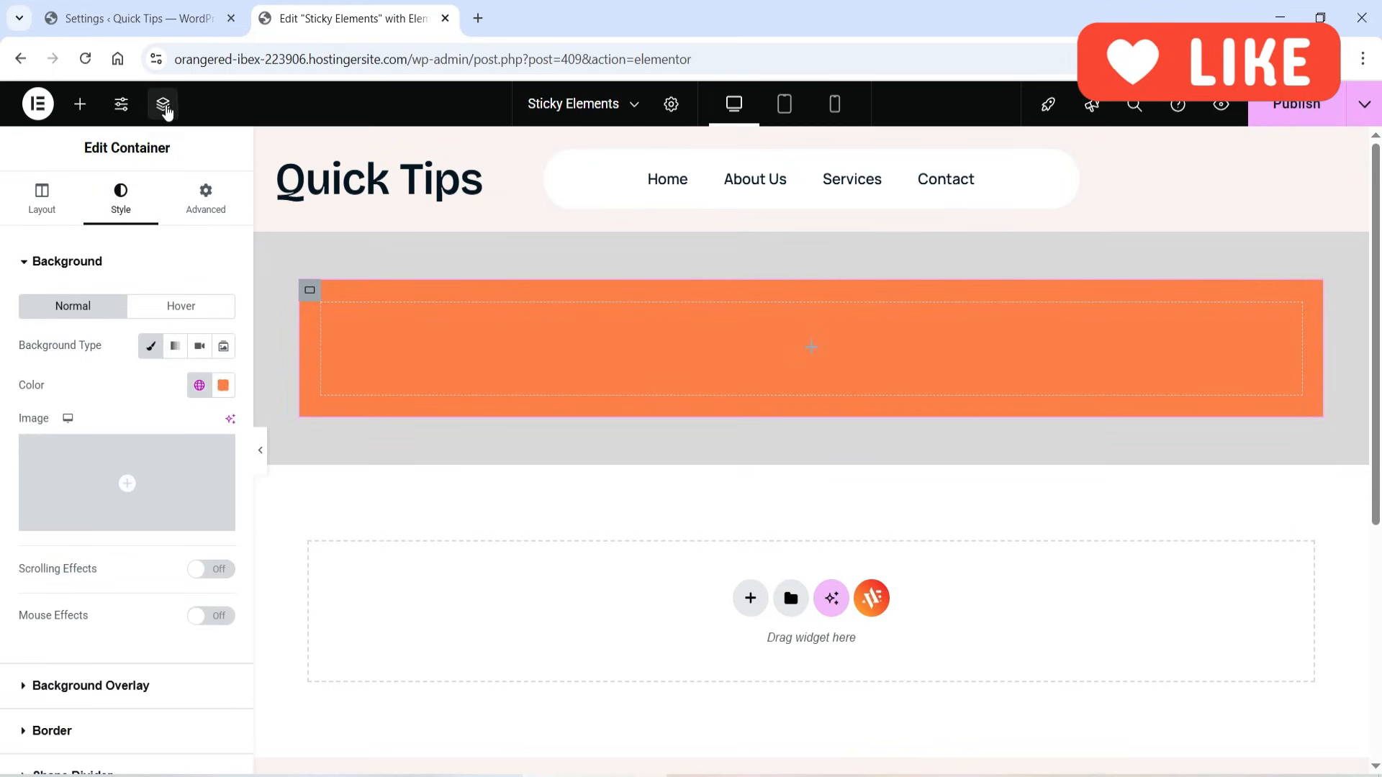
- Rename the outer container in the page structure as "Main container 1"
{"action": "left_click", "coordinate": [163, 105]}
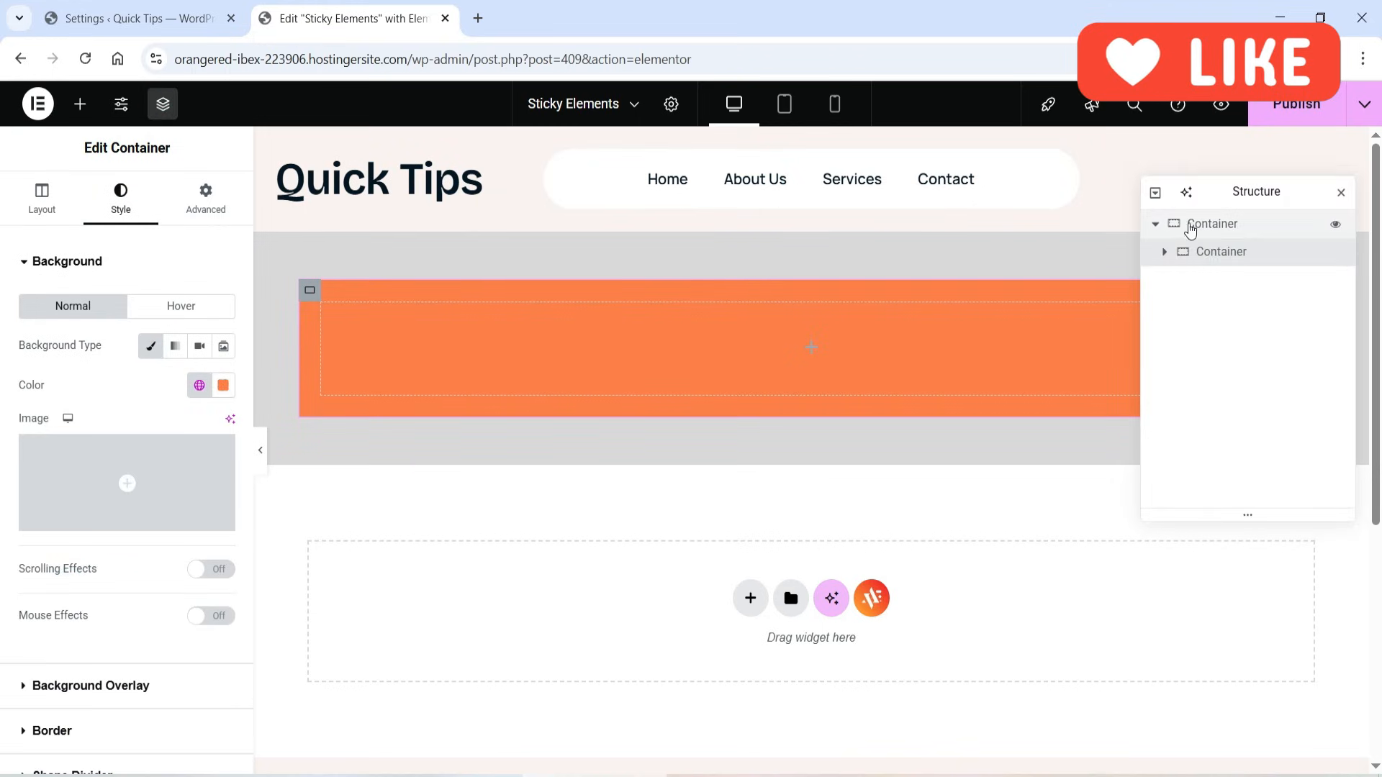
{"action": "double_click", "coordinate": [1207, 225]}
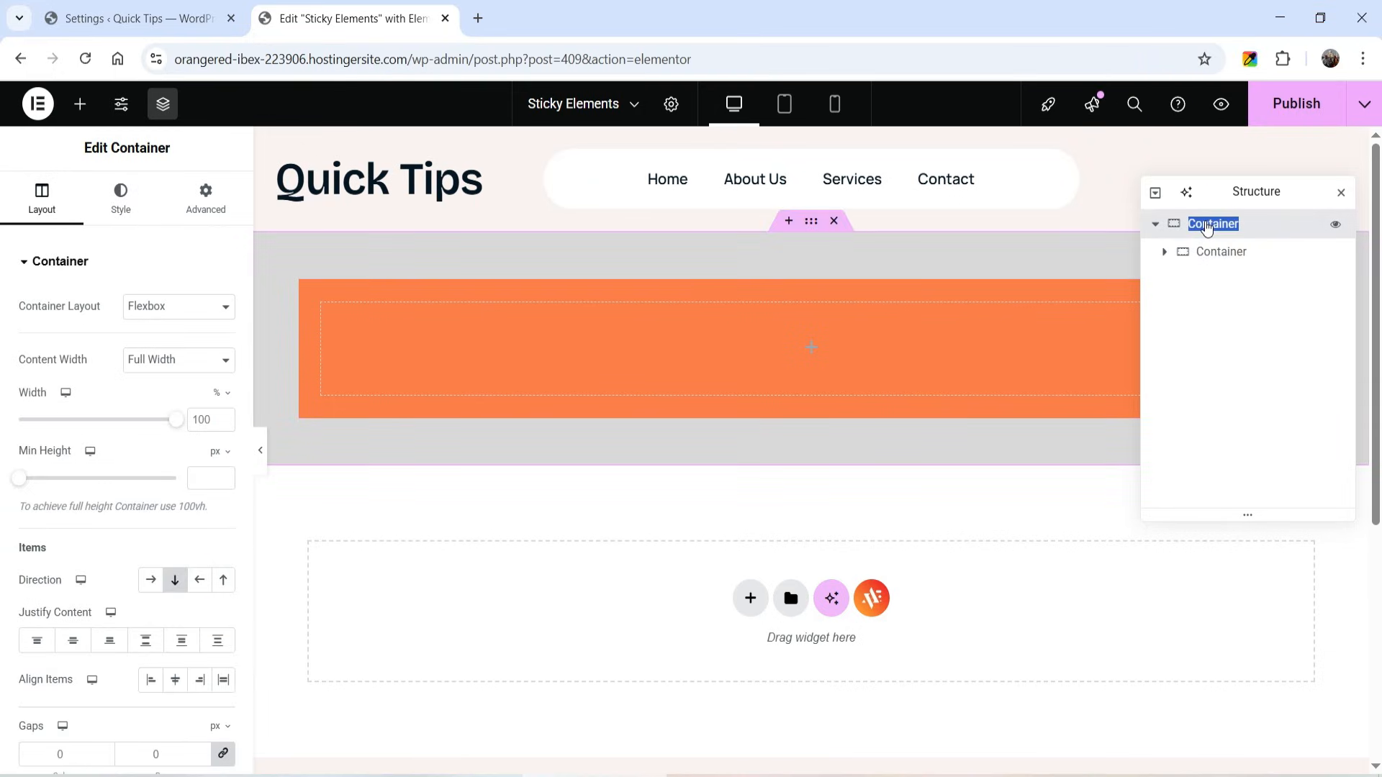
{"action": "type", "text": "Main container 1"}
{"action": "key", "text": "Return"}
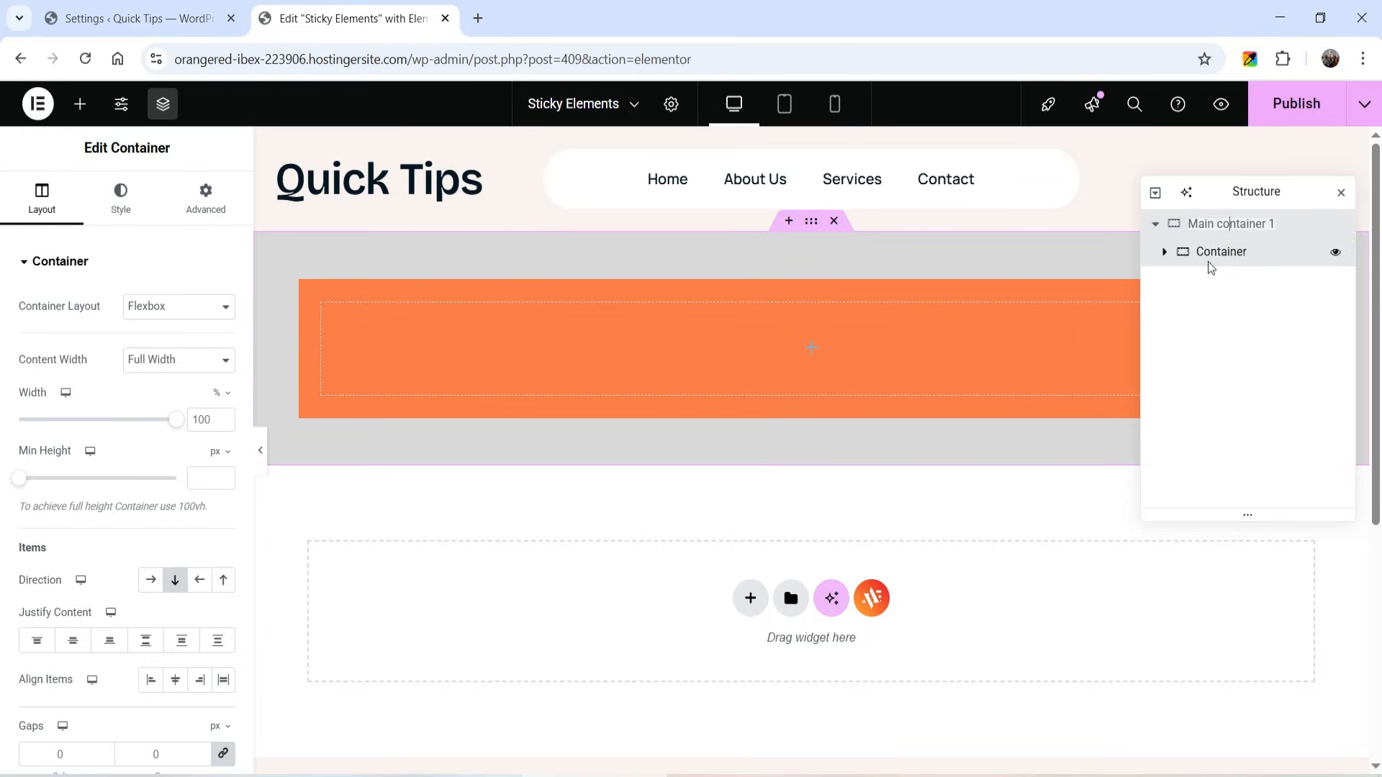
- Set the orange inner container's padding to 50 px on all sides and close the page structure
{"action": "left_click", "coordinate": [1264, 280]}
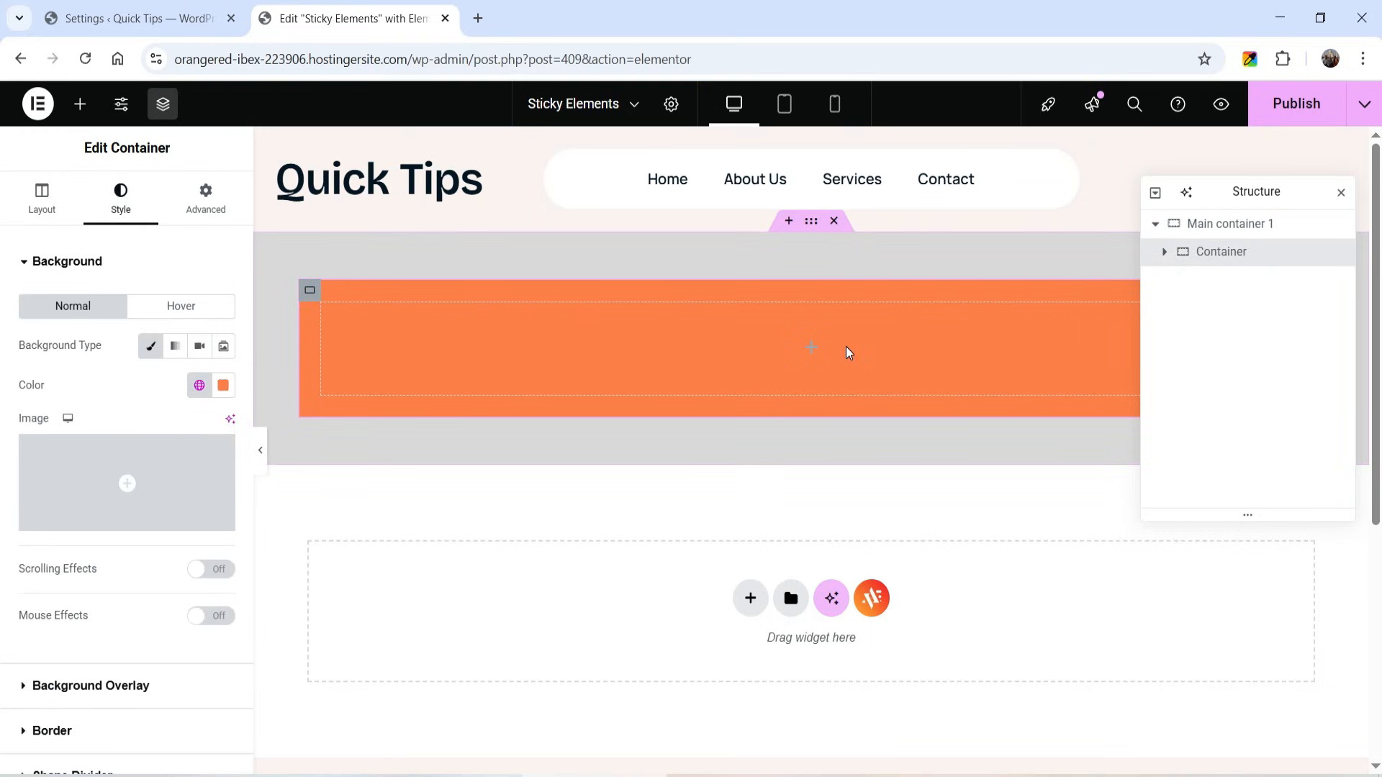
{"action": "left_click", "coordinate": [206, 196]}
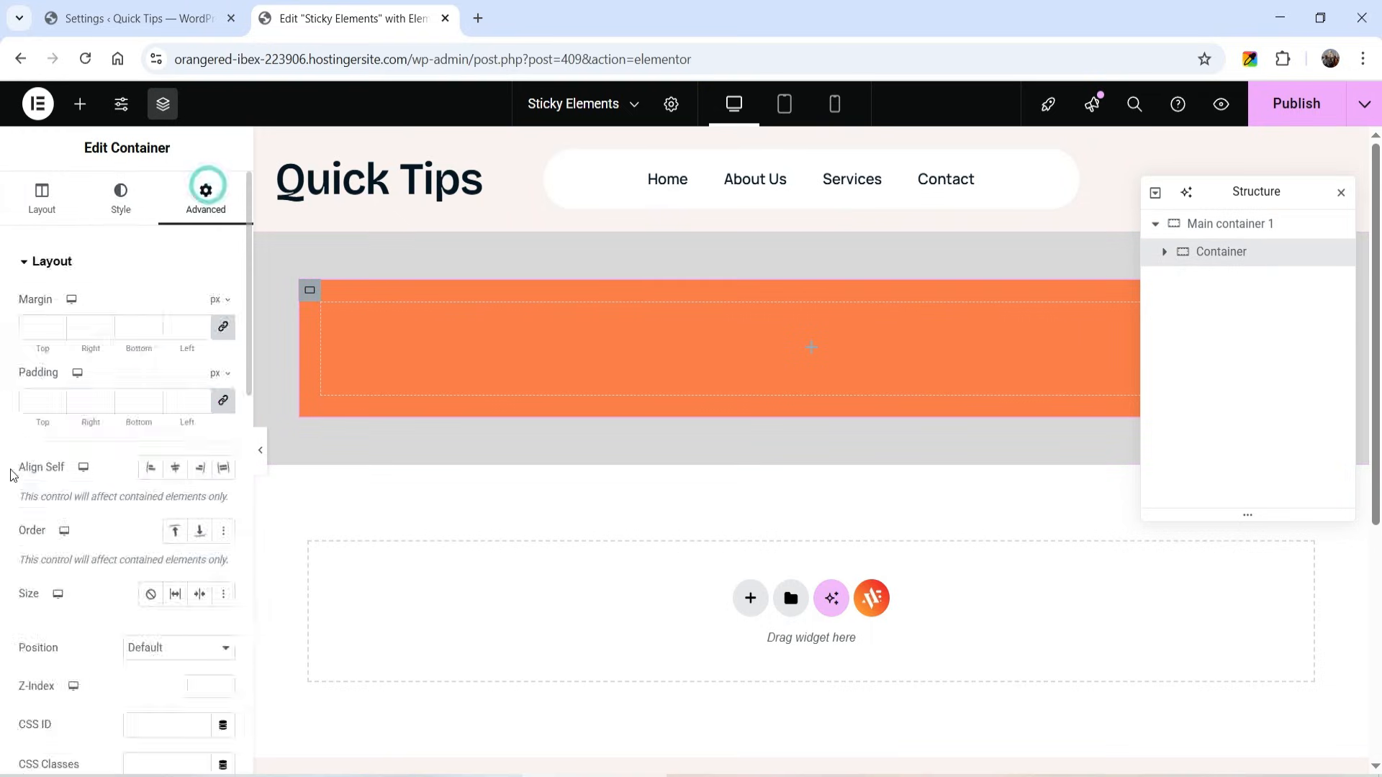
{"action": "left_click", "coordinate": [34, 403]}
{"action": "type", "text": "50"}
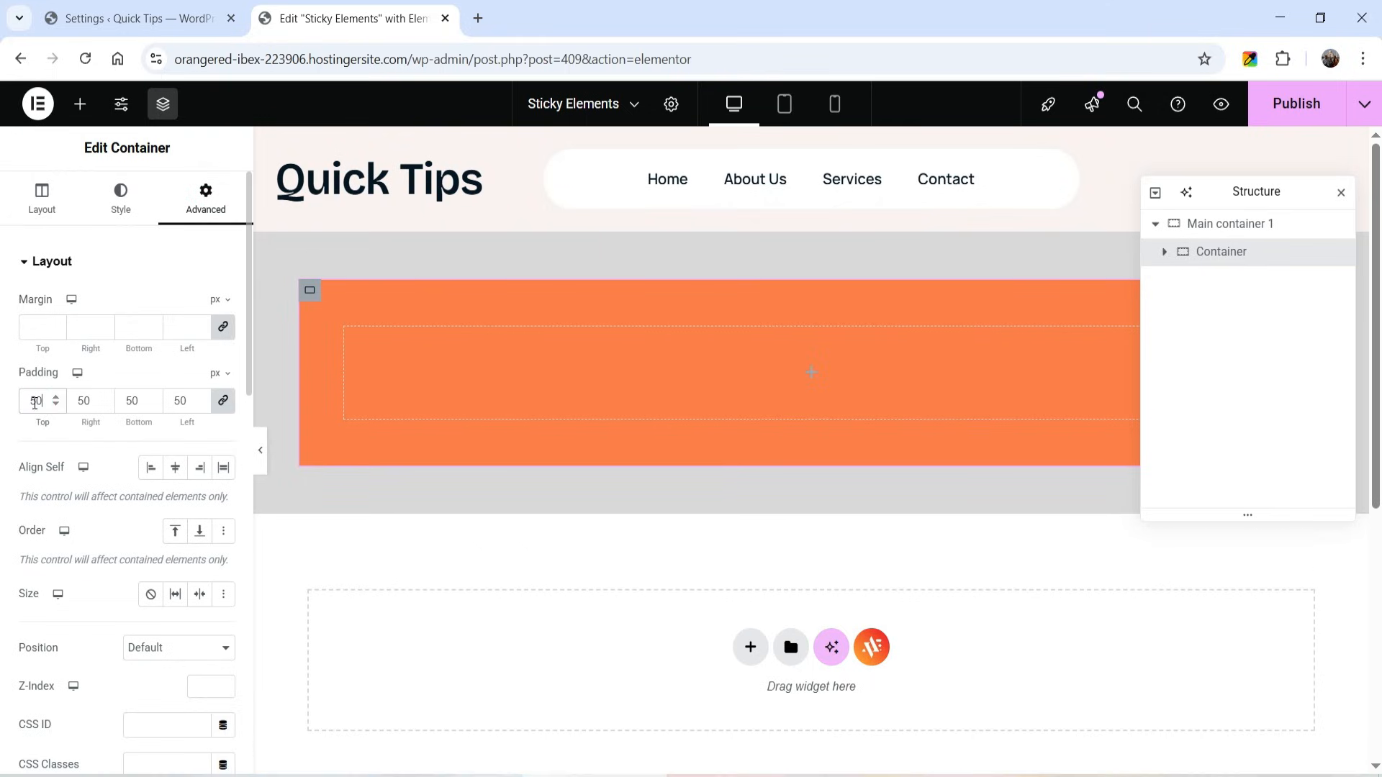
{"action": "left_click", "coordinate": [1341, 192]}
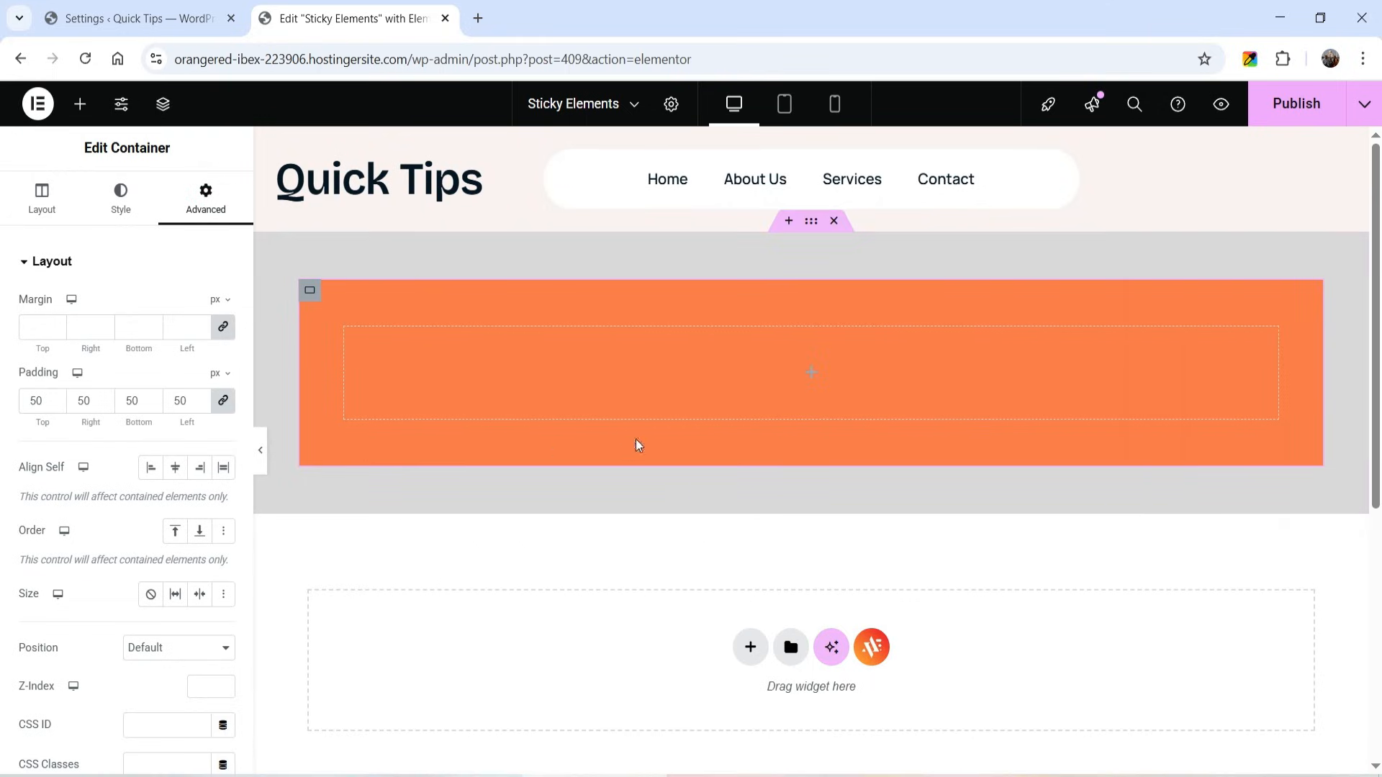
- Add a Heading widget inside the orange container and center its text
{"action": "left_click", "coordinate": [813, 372]}
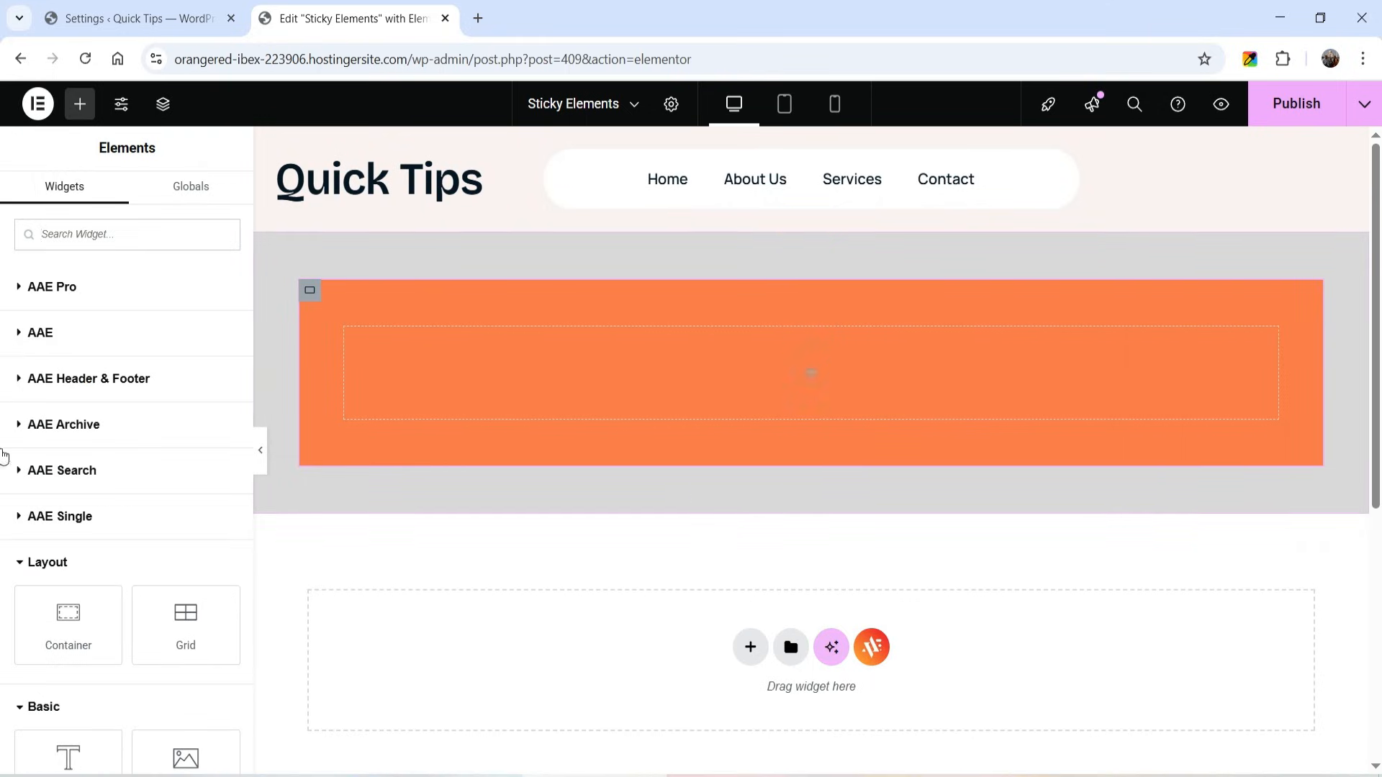
{"action": "scroll", "coordinate": [136, 432], "scroll_direction": "down", "scroll_amount": 4}
{"action": "left_click_drag", "start_coordinate": [76, 488], "coordinate": [718, 400]}
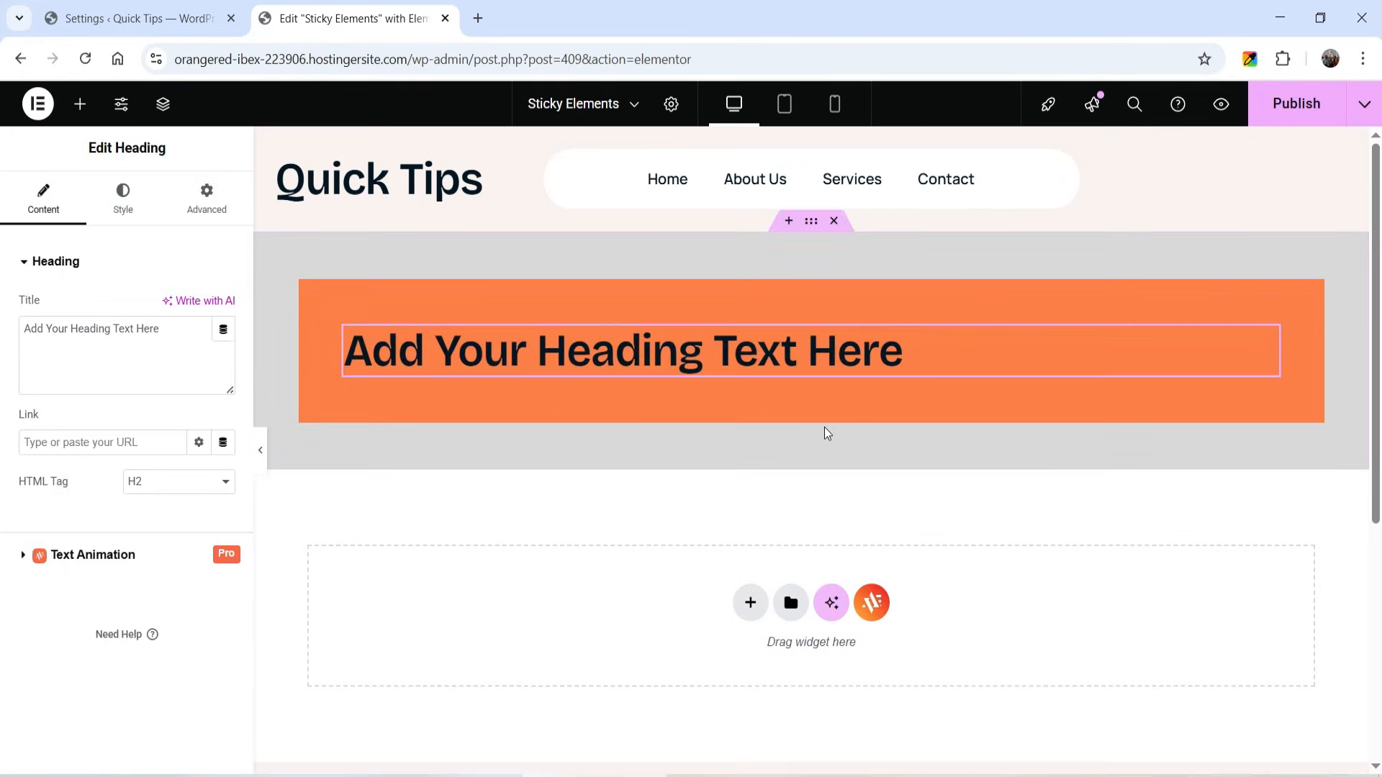
{"action": "left_click", "coordinate": [123, 195]}
{"action": "left_click", "coordinate": [175, 307]}
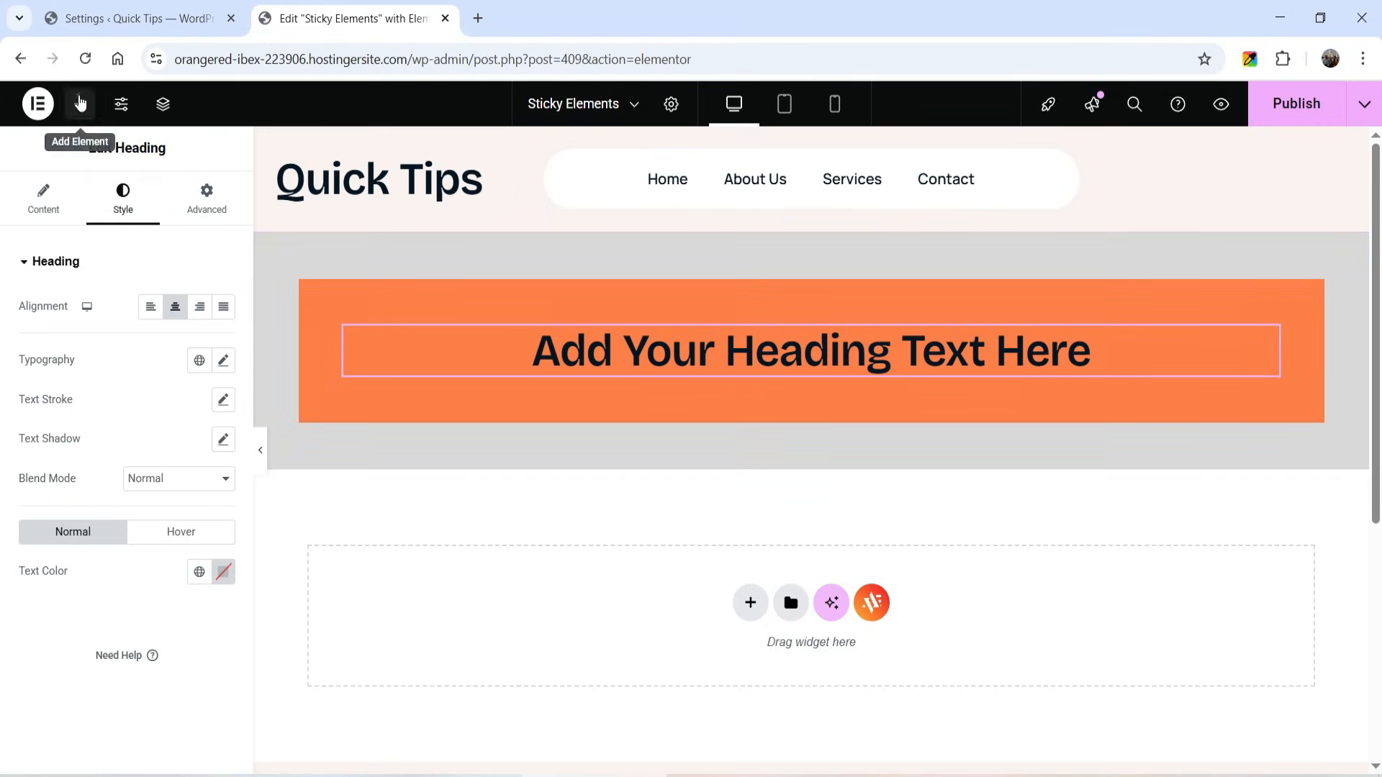
- Add a Text Editor widget directly below the orange container
{"action": "left_click", "coordinate": [80, 103]}
{"action": "scroll", "coordinate": [198, 534], "scroll_direction": "down", "scroll_amount": 3}
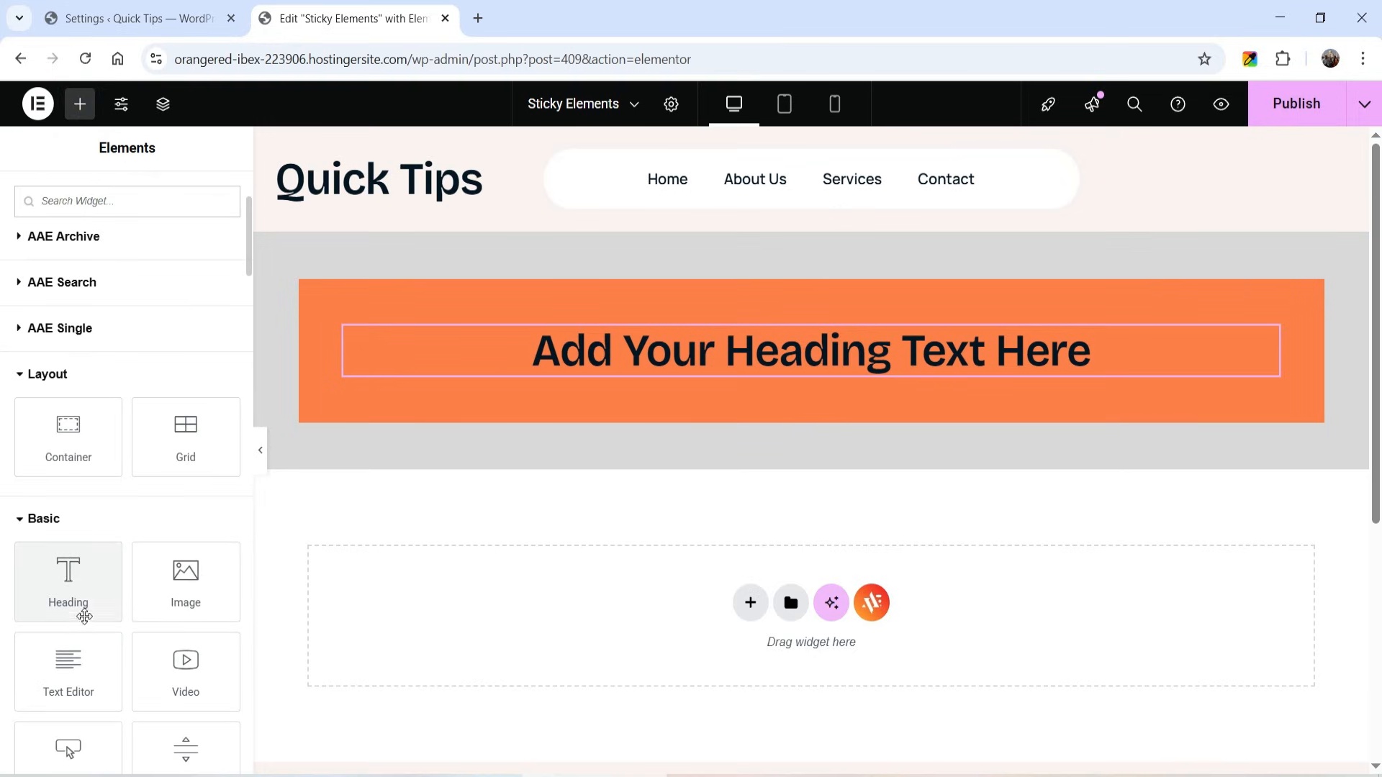
{"action": "left_click_drag", "start_coordinate": [72, 663], "coordinate": [880, 385]}
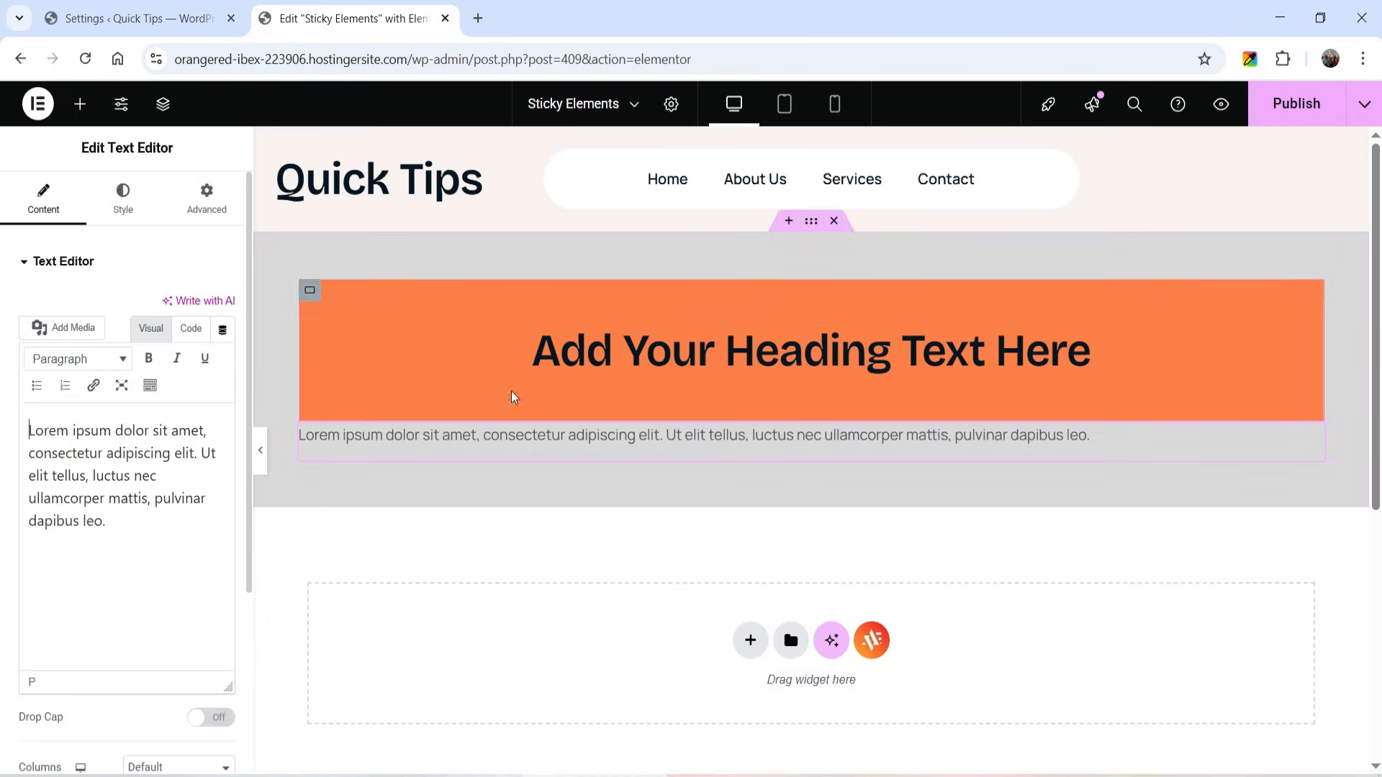
- Extend the text to two paragraphs of three repeated lorem ipsum passages each, and move it beneath the heading inside the orange container
{"action": "left_click", "coordinate": [122, 519]}
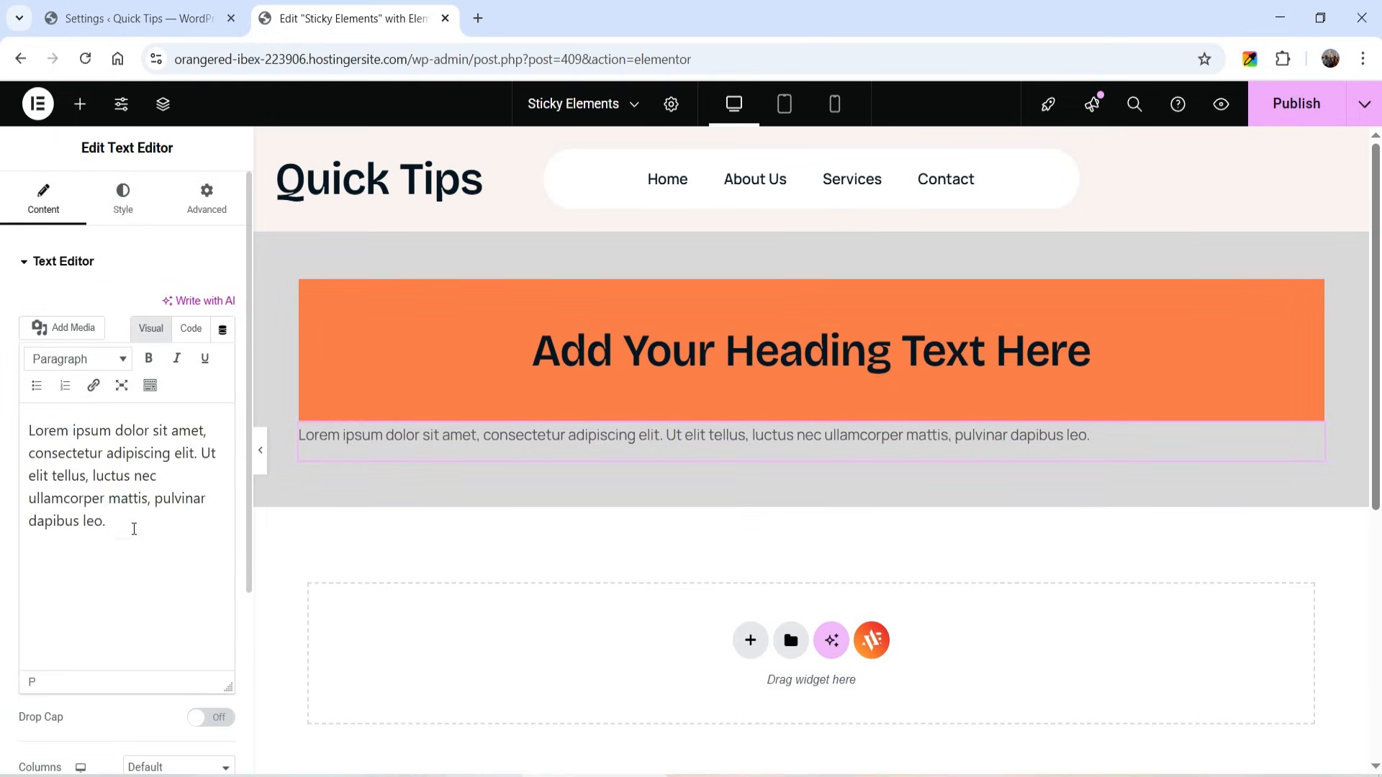
{"action": "type", "text": "Lorem ipsum dolor sit amet, consectetur adipiscing elit. Ut elit tellus, luctus nec ullamcorper mattis, pulvinar dapibus leo."}
{"action": "type", "text": "Lorem ipsum dolor sit amet, consectetur adipiscing elit. Ut elit tellus, luctus nec ullamcorper mattis, pulvinar dapibus leo."}
{"action": "key", "text": "Return"}
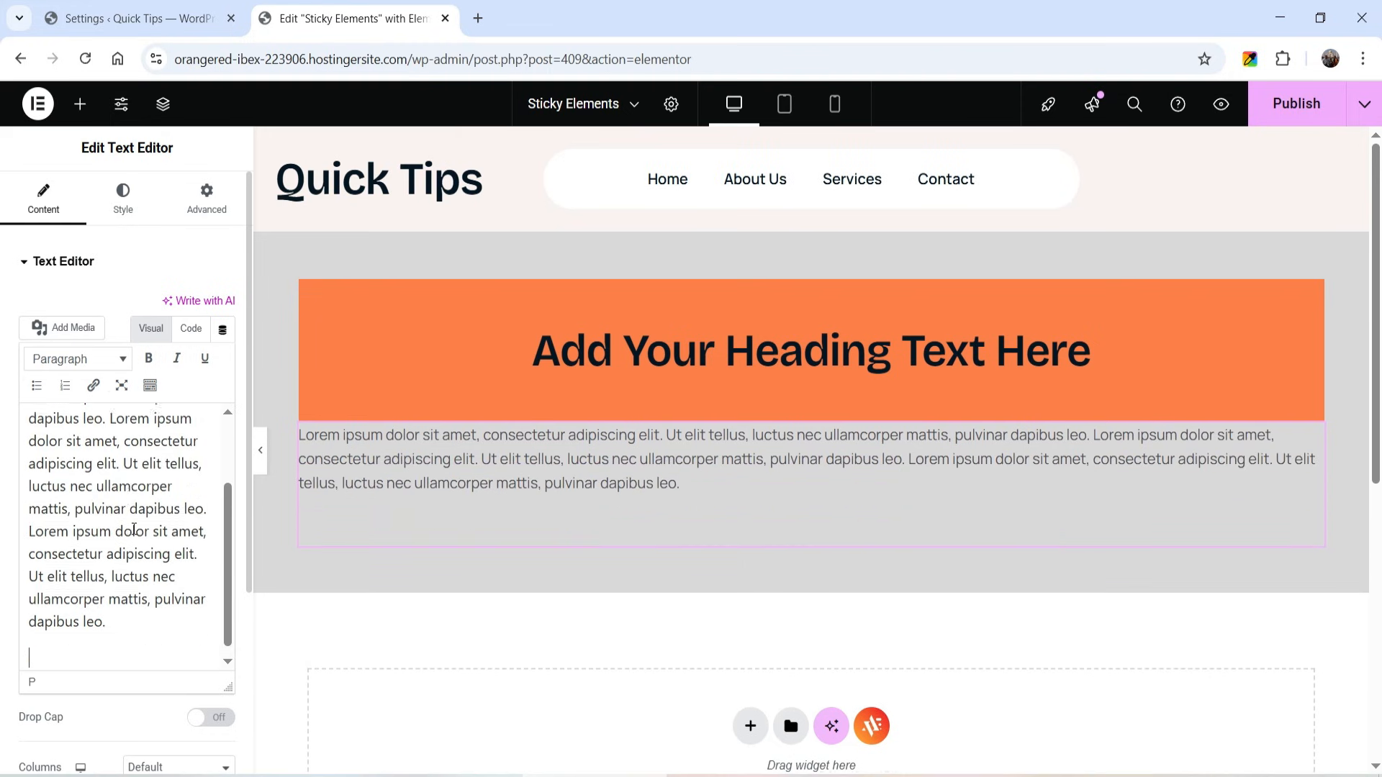
{"action": "type", "text": "Lorem ipsum dolor sit amet, consectetur adipiscing elit. Ut elit tellus, luctus nec ullamcorper mattis, pulvinar dapibus leo."}
{"action": "key", "text": "ctrl+v"}
{"action": "key", "text": "ctrl+v"}
{"action": "left_click_drag", "start_coordinate": [1308, 435], "coordinate": [982, 367]}
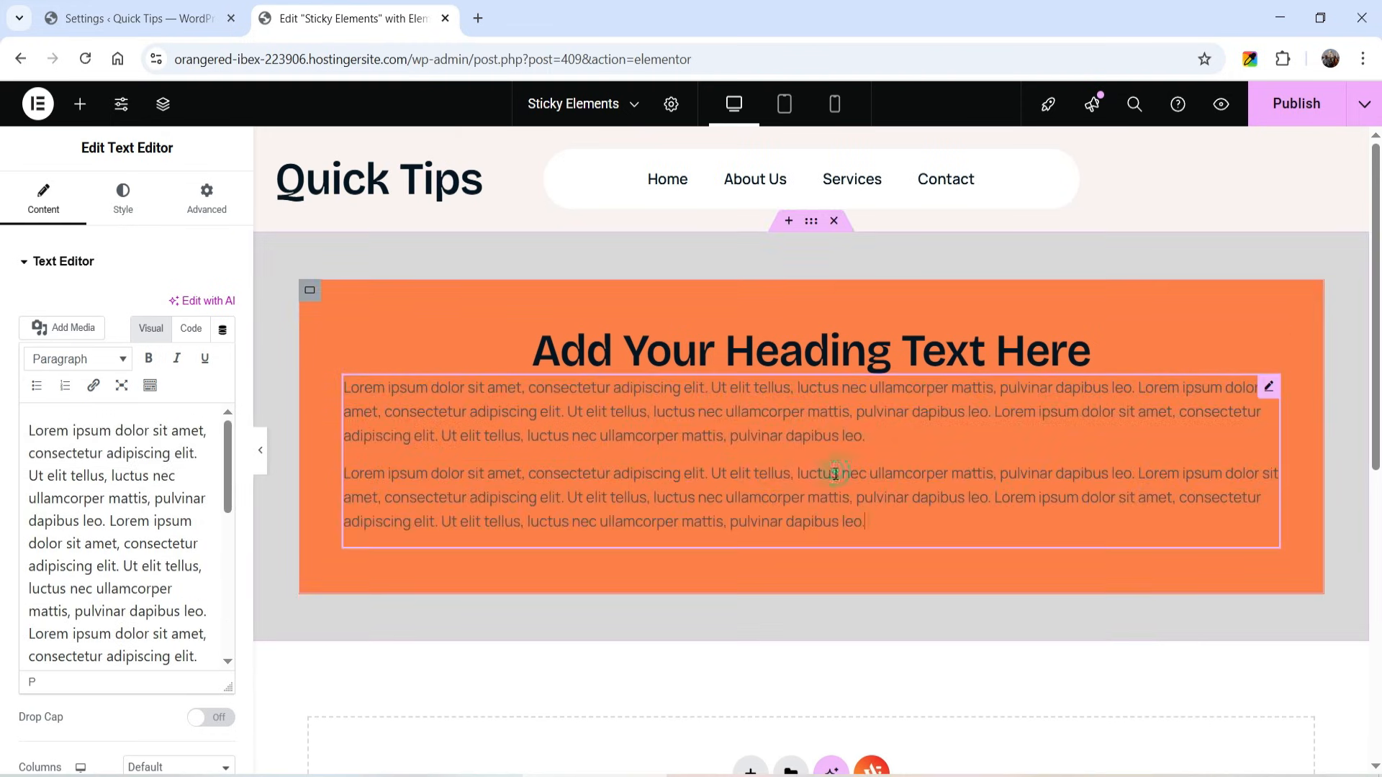
- Set the lorem ipsum text to a near-black global color and center it
{"action": "left_click", "coordinate": [123, 198]}
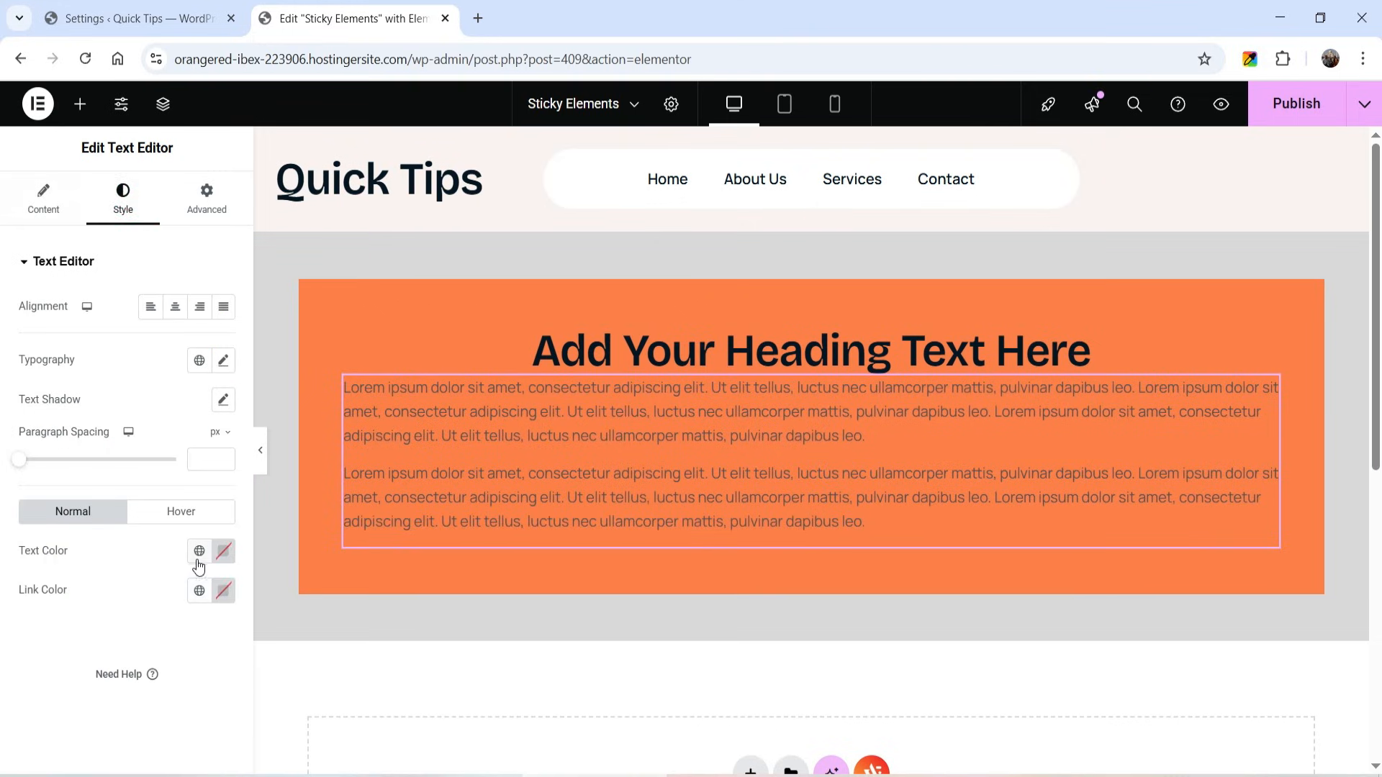
{"action": "left_click", "coordinate": [199, 552]}
{"action": "left_click", "coordinate": [77, 267]}
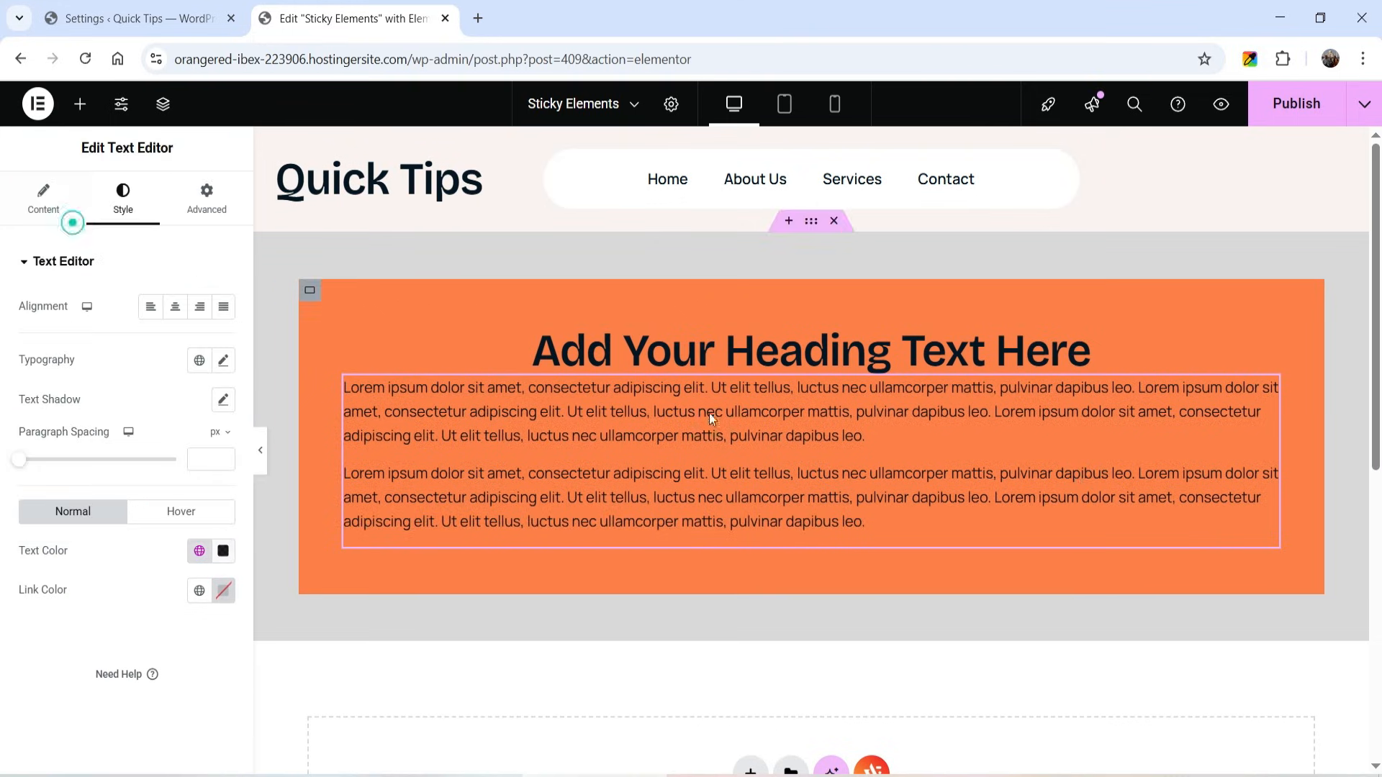
{"action": "left_click", "coordinate": [171, 317]}
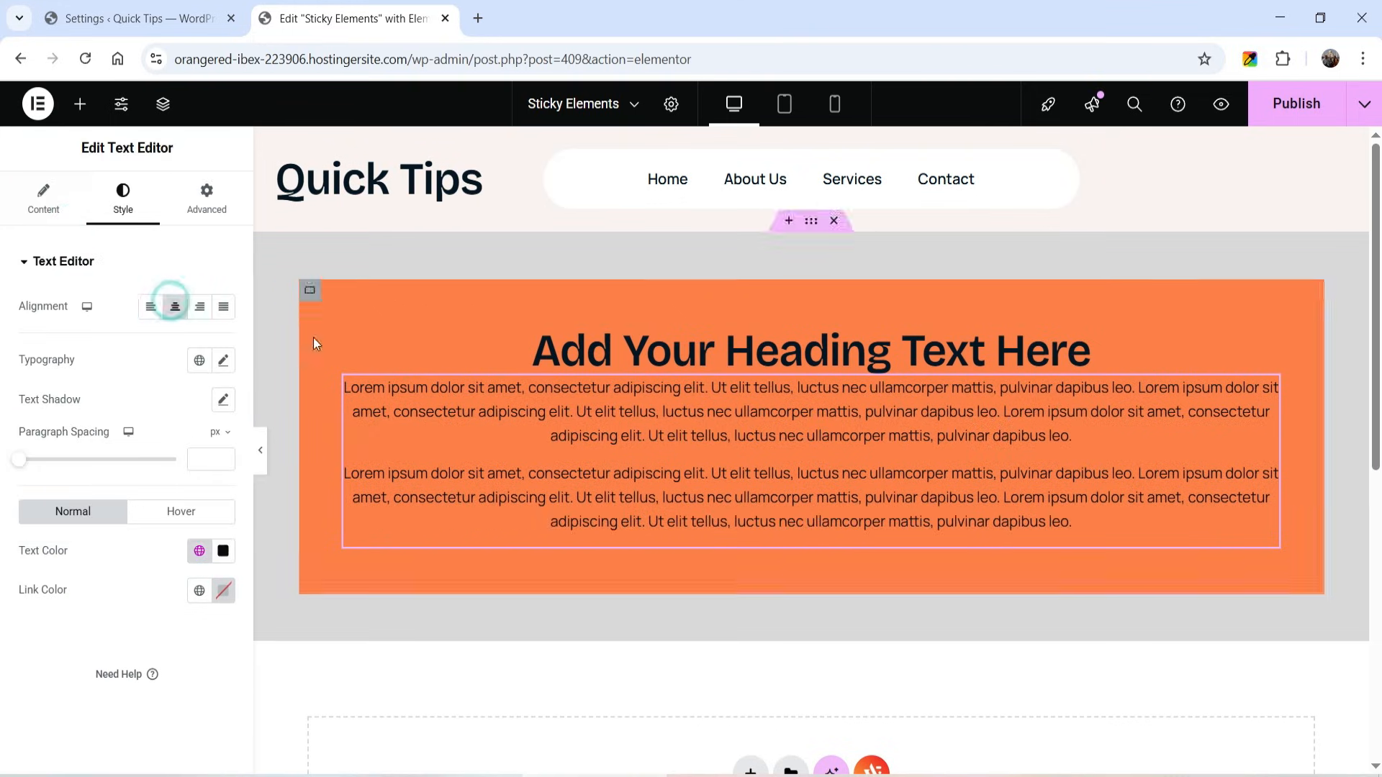
- Add a Video widget beneath the paragraphs inside the orange container and check the card's full layout
{"action": "left_click", "coordinate": [80, 104]}
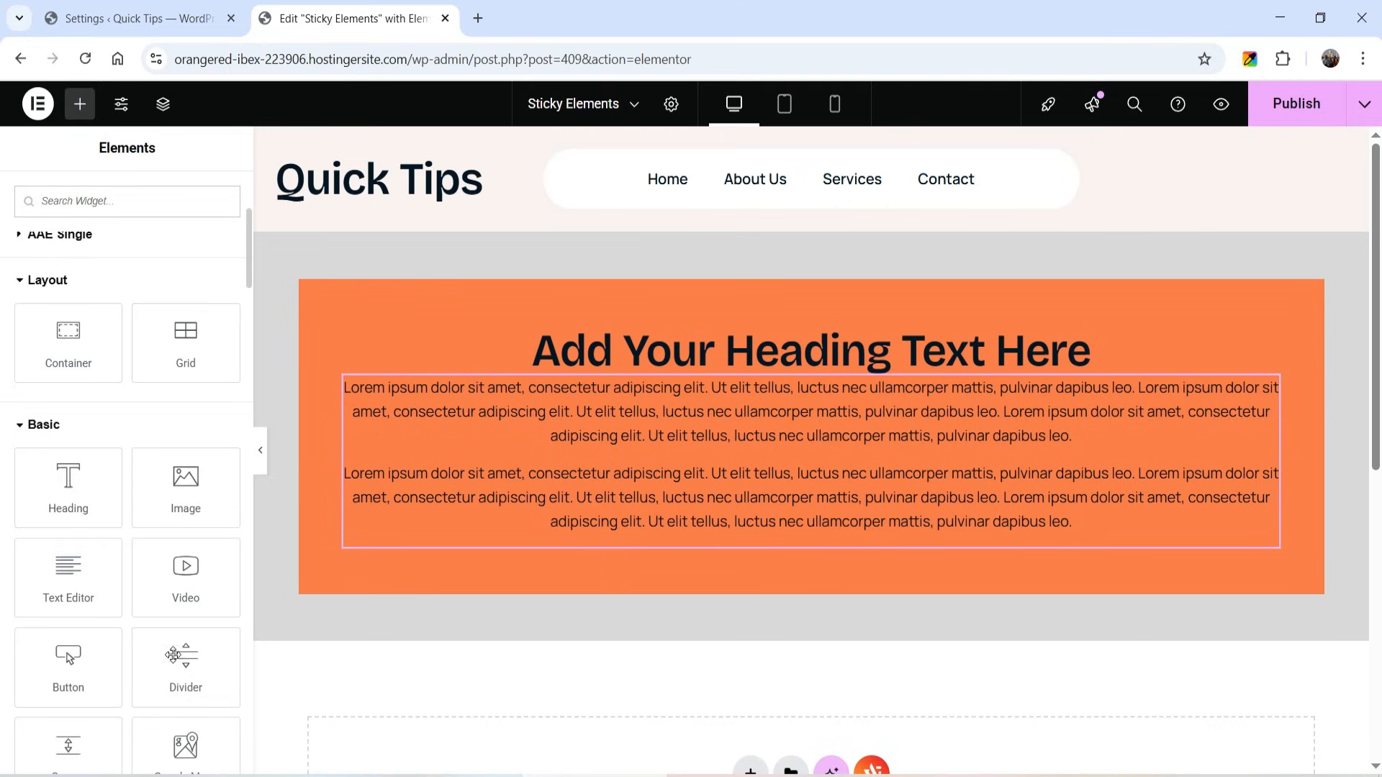
{"action": "left_click_drag", "start_coordinate": [186, 572], "coordinate": [632, 513]}
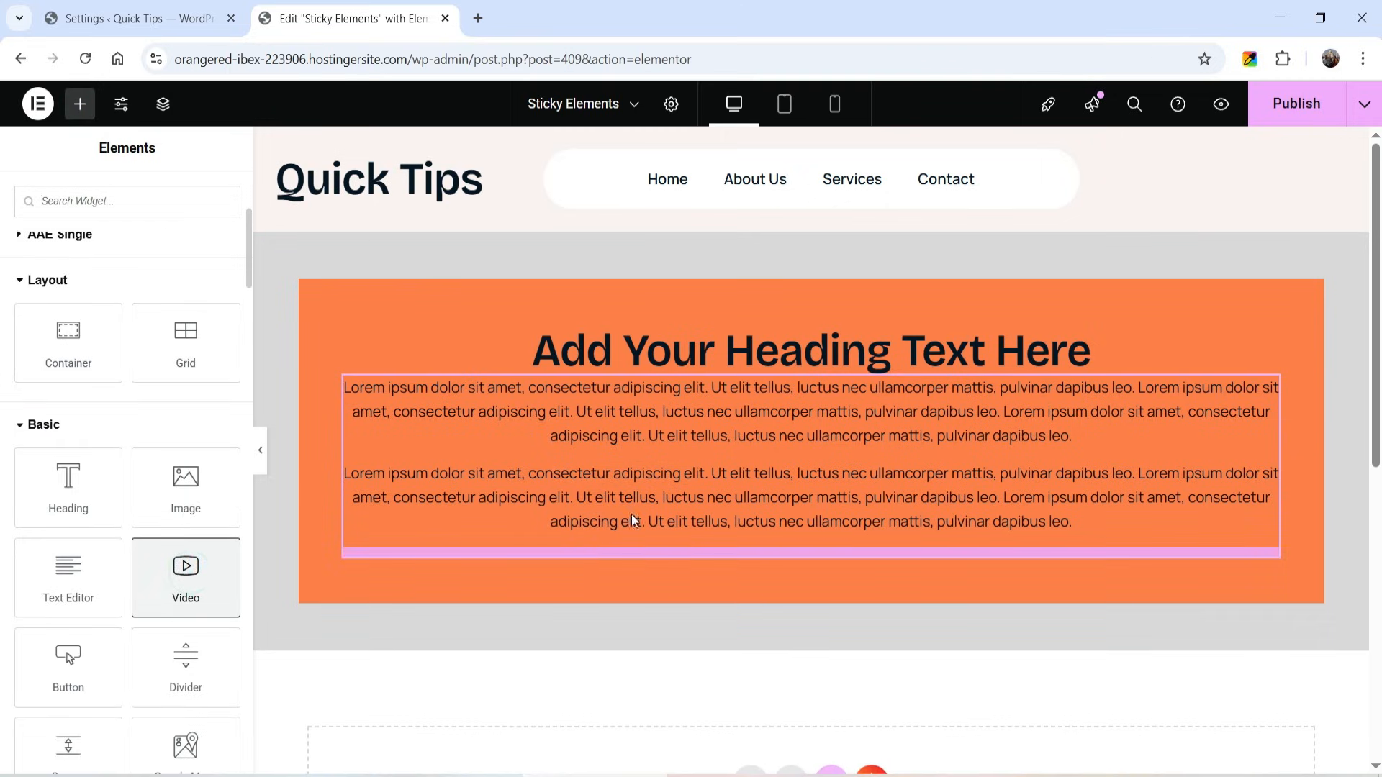
{"action": "scroll", "coordinate": [922, 418], "scroll_direction": "down", "scroll_amount": 3}
{"action": "scroll", "coordinate": [926, 430], "scroll_direction": "down", "scroll_amount": 3}
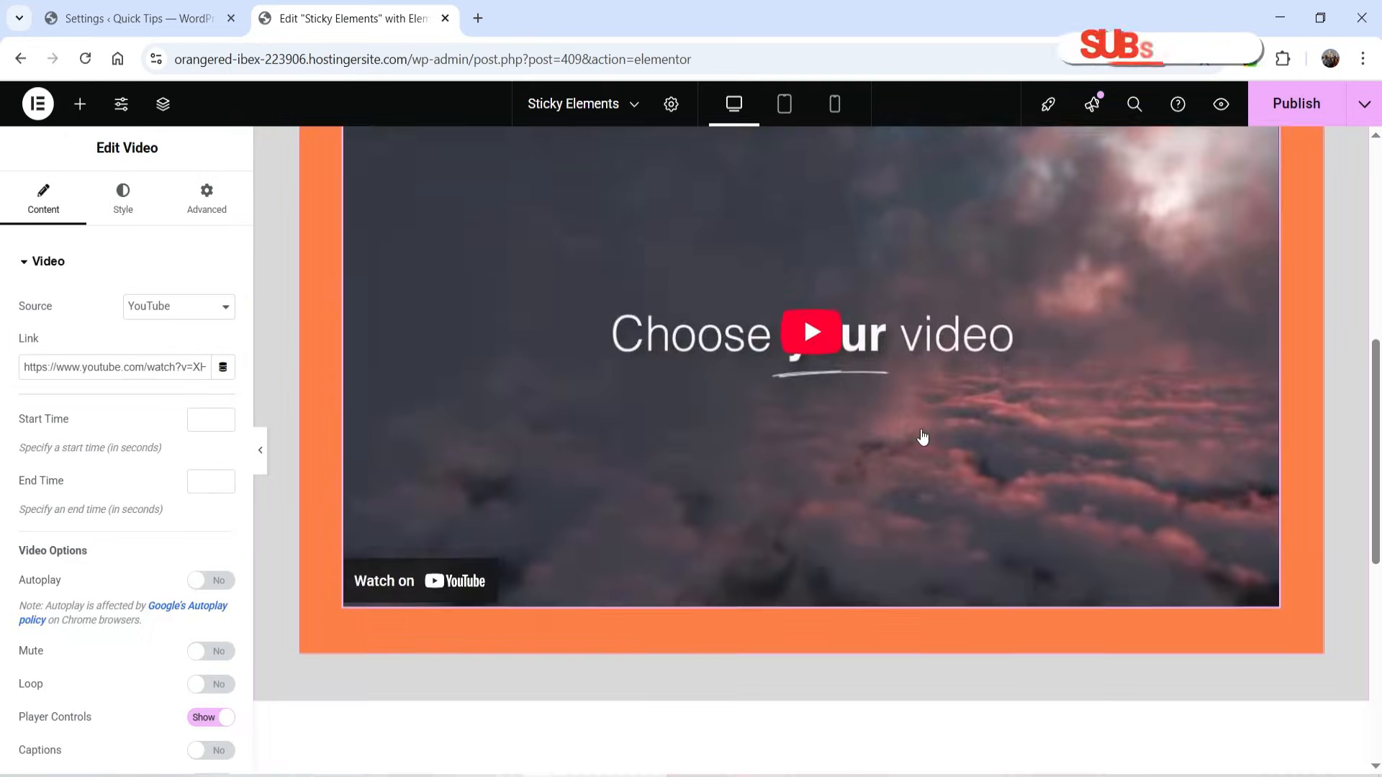
{"action": "scroll", "coordinate": [926, 430], "scroll_direction": "up", "scroll_amount": 7}
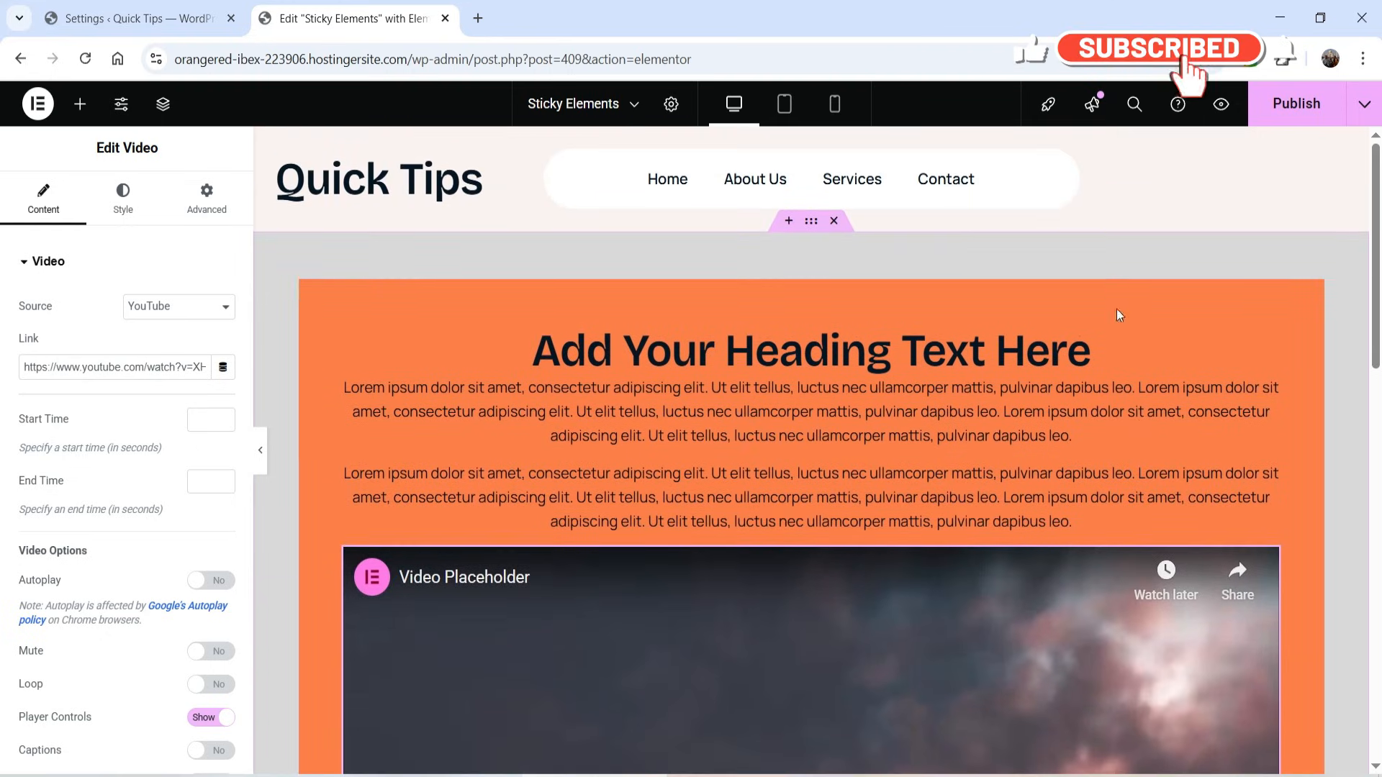
- Duplicate the orange container with its heading, paragraphs and video
{"action": "scroll", "coordinate": [626, 324], "scroll_direction": "down", "scroll_amount": 3}
{"action": "scroll", "coordinate": [812, 144], "scroll_direction": "up", "scroll_amount": 2}
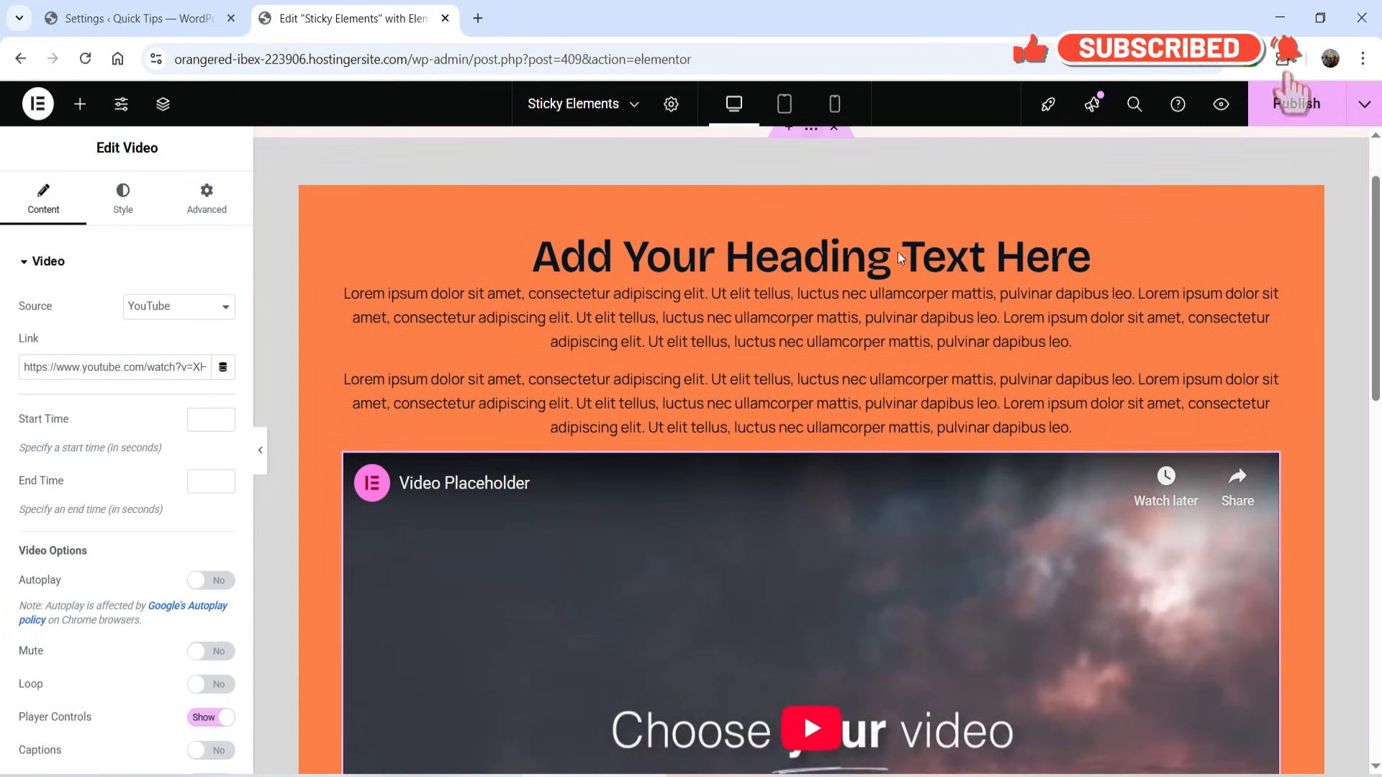
{"action": "scroll", "coordinate": [849, 216], "scroll_direction": "down", "scroll_amount": 1}
{"action": "scroll", "coordinate": [775, 292], "scroll_direction": "up", "scroll_amount": 1}
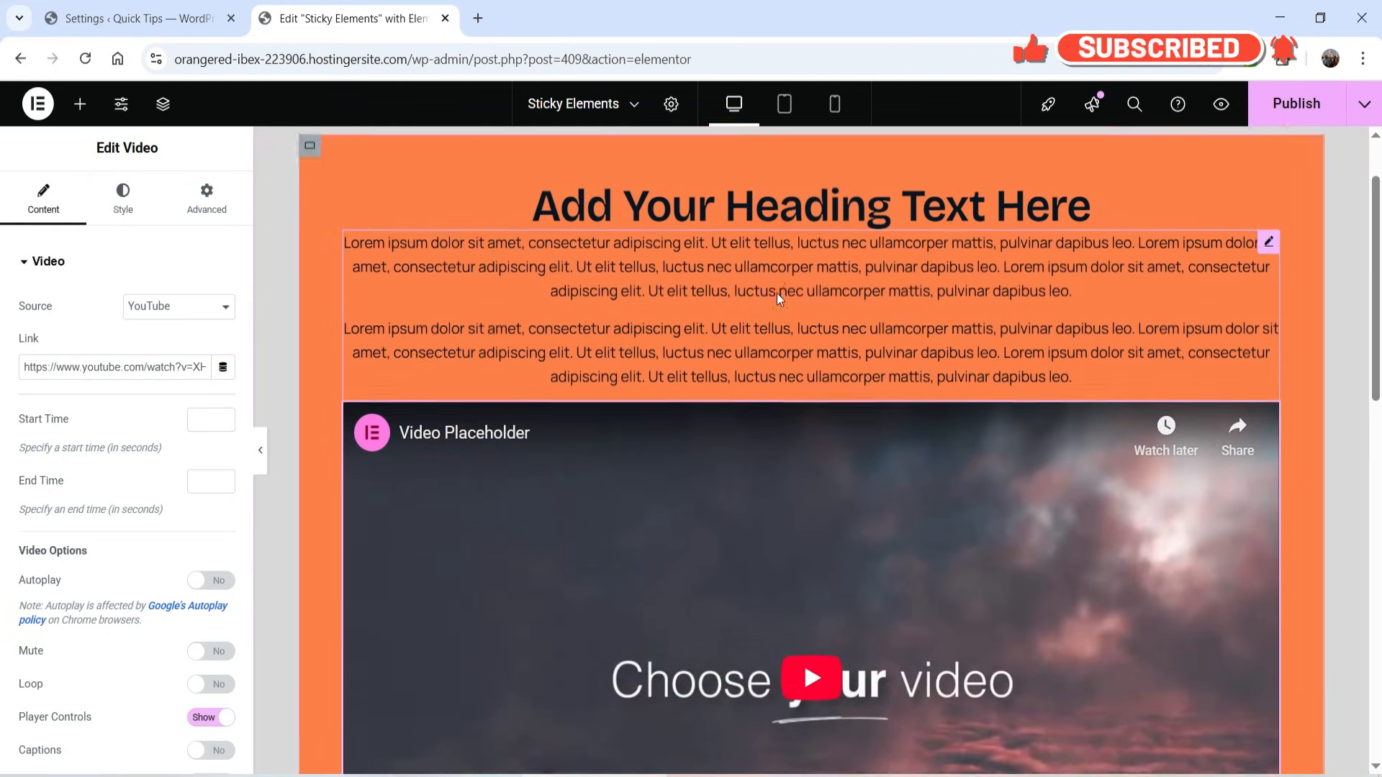
{"action": "left_click", "coordinate": [311, 197]}
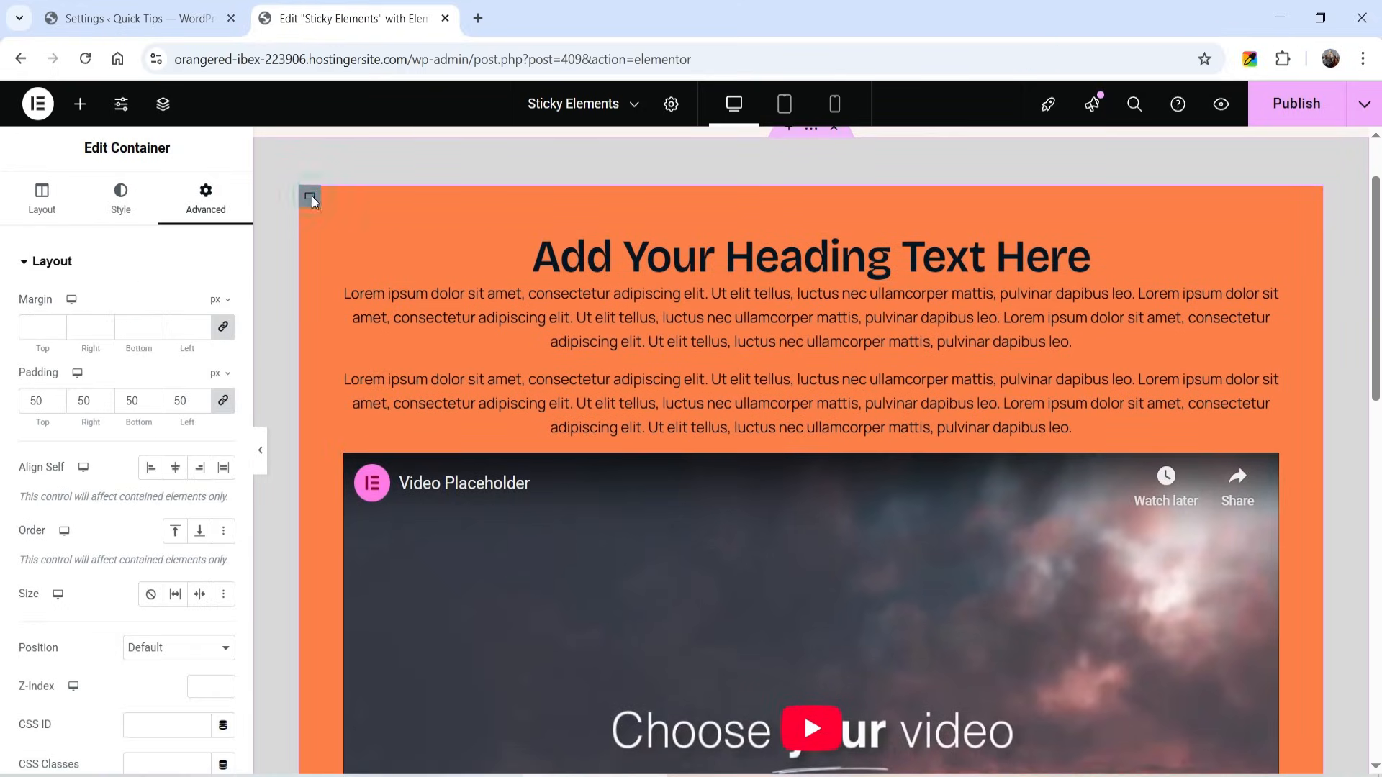
{"action": "right_click", "coordinate": [311, 197]}
{"action": "left_click", "coordinate": [383, 254]}
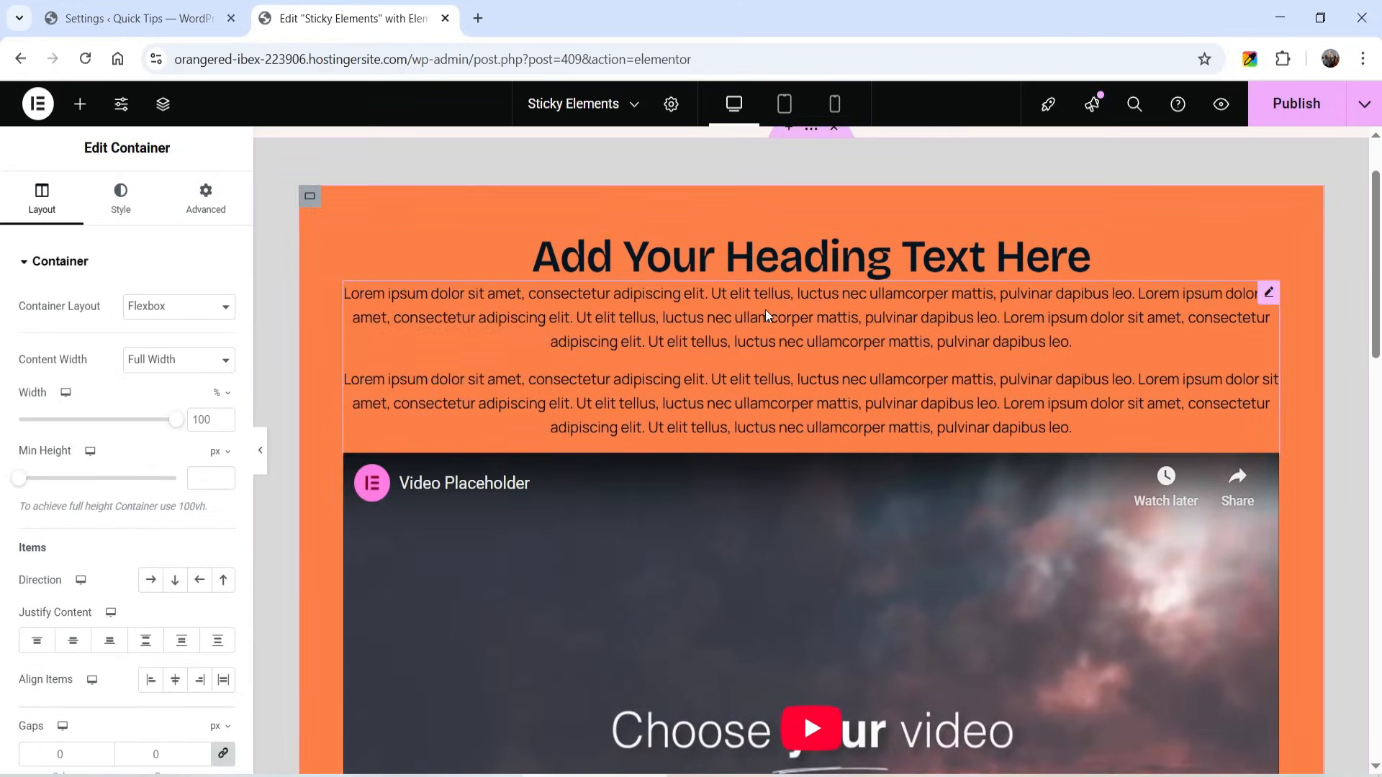
{"action": "scroll", "coordinate": [766, 308], "scroll_direction": "down", "scroll_amount": 7}
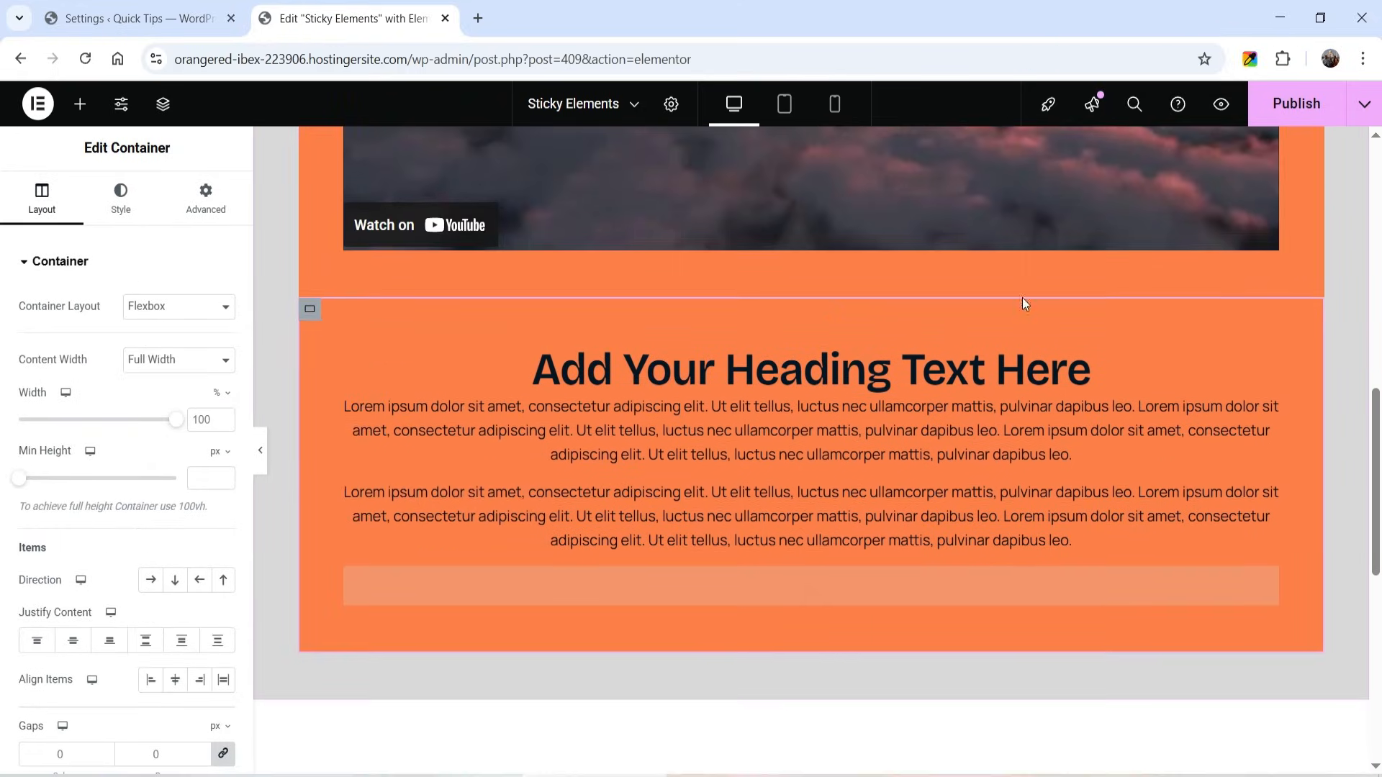
- Set the main container's column and row gaps to 50 px to space the two cards apart
{"action": "scroll", "coordinate": [484, 386], "scroll_direction": "up", "scroll_amount": 10}
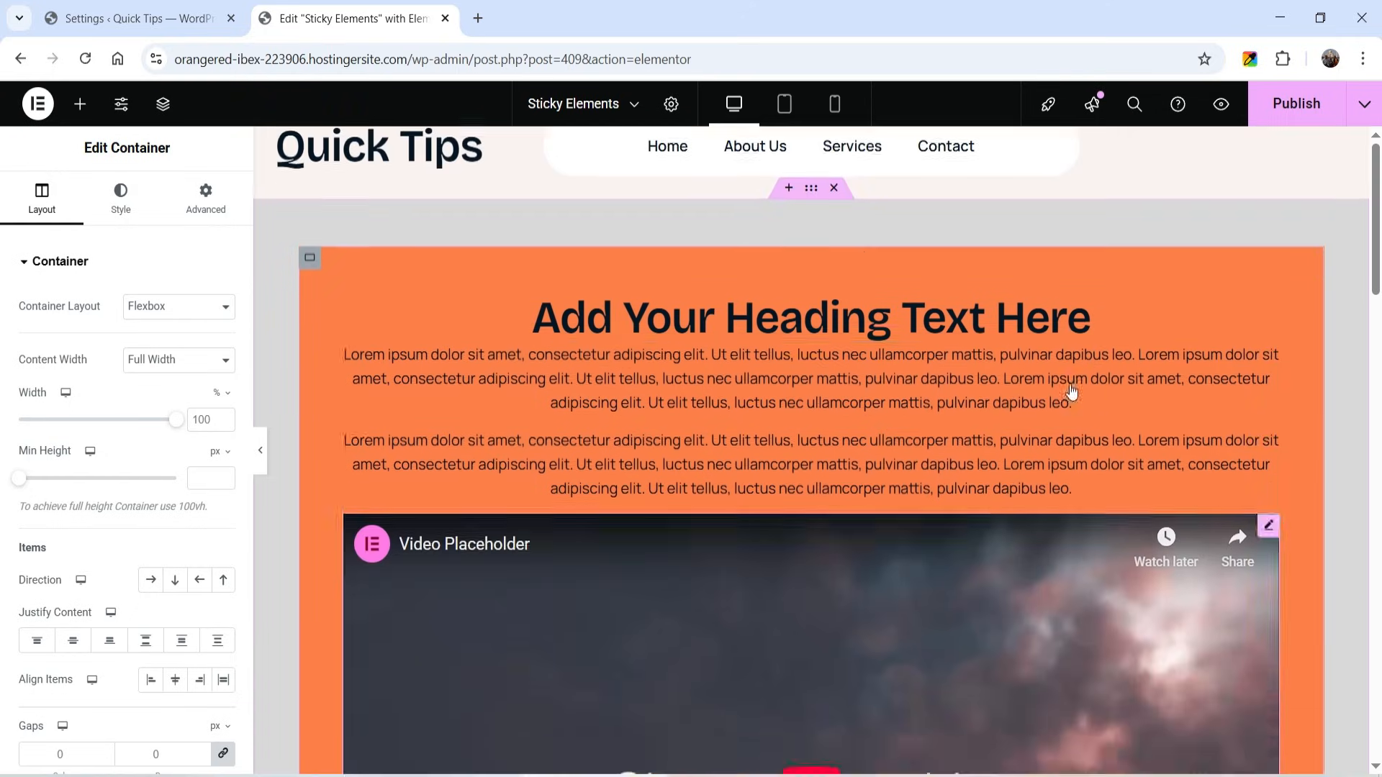
{"action": "left_click", "coordinate": [811, 223]}
{"action": "scroll", "coordinate": [113, 643], "scroll_direction": "down", "scroll_amount": 4}
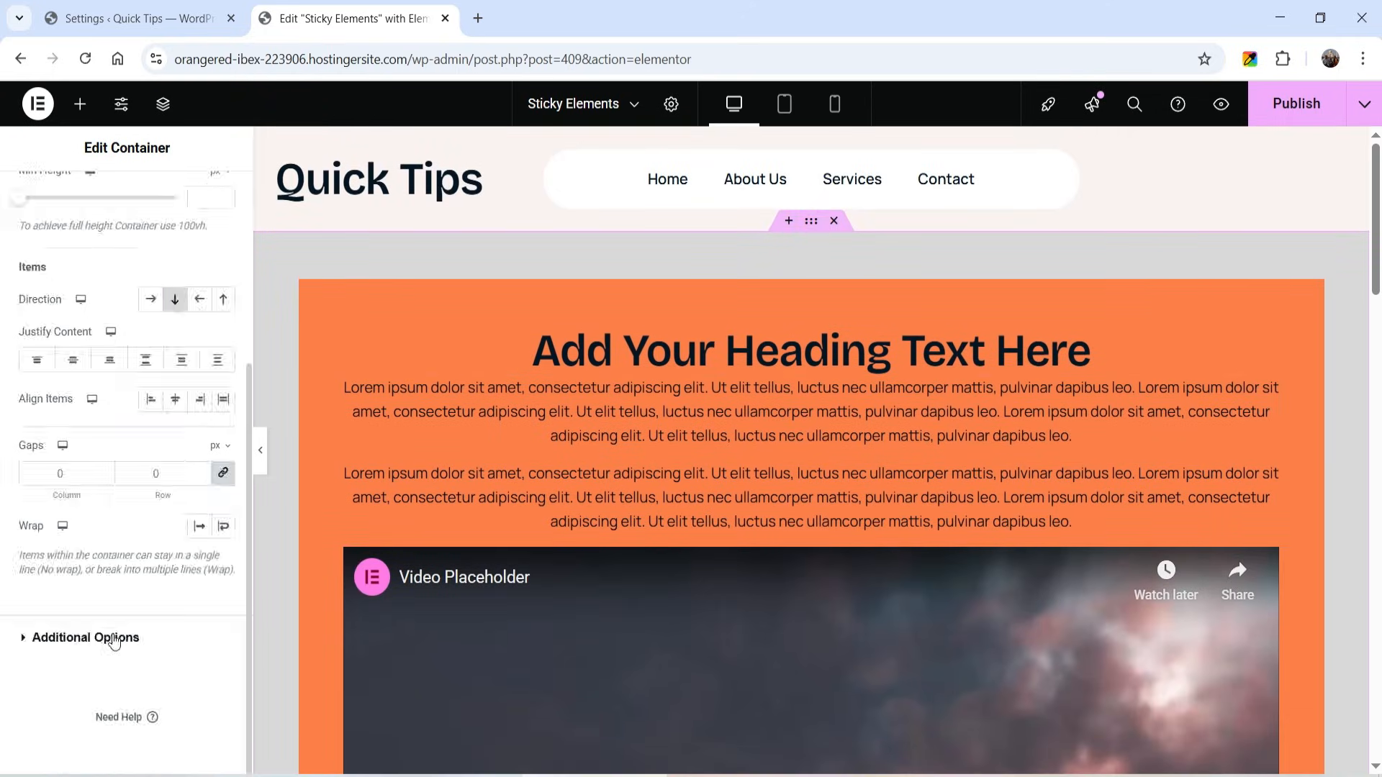
{"action": "left_click", "coordinate": [37, 473]}
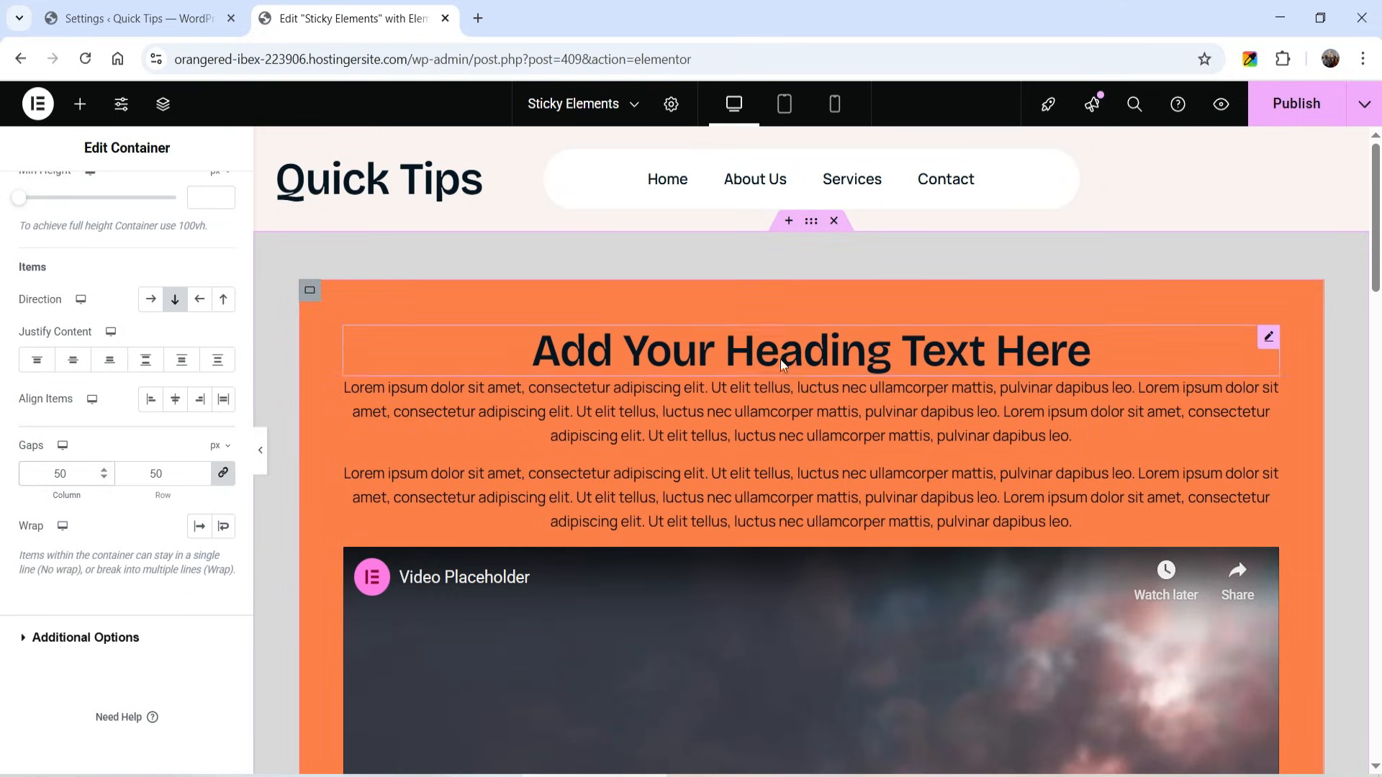
{"action": "scroll", "coordinate": [780, 360], "scroll_direction": "down", "scroll_amount": 10}
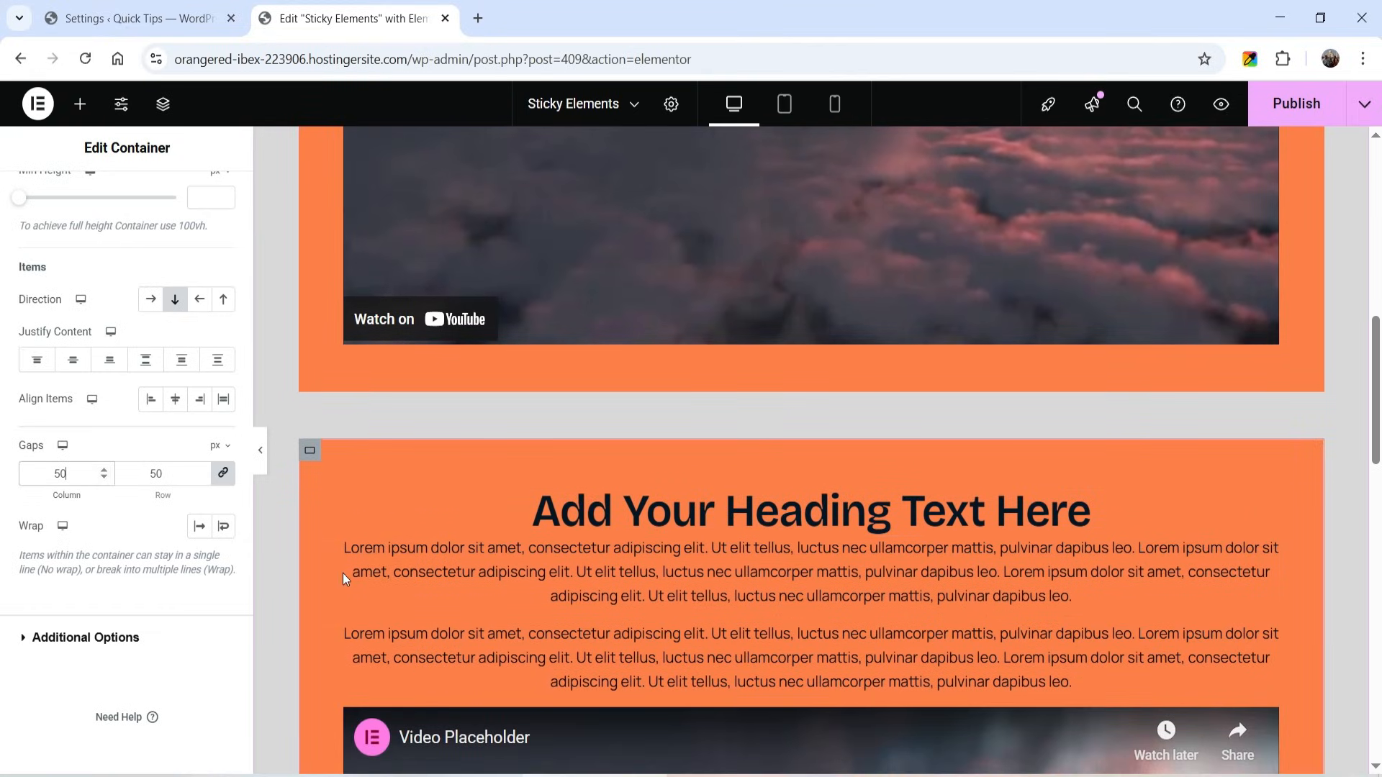
- Change the second card's background to the Headings global color (#041522)
{"action": "left_click", "coordinate": [310, 450]}
{"action": "left_click", "coordinate": [119, 216]}
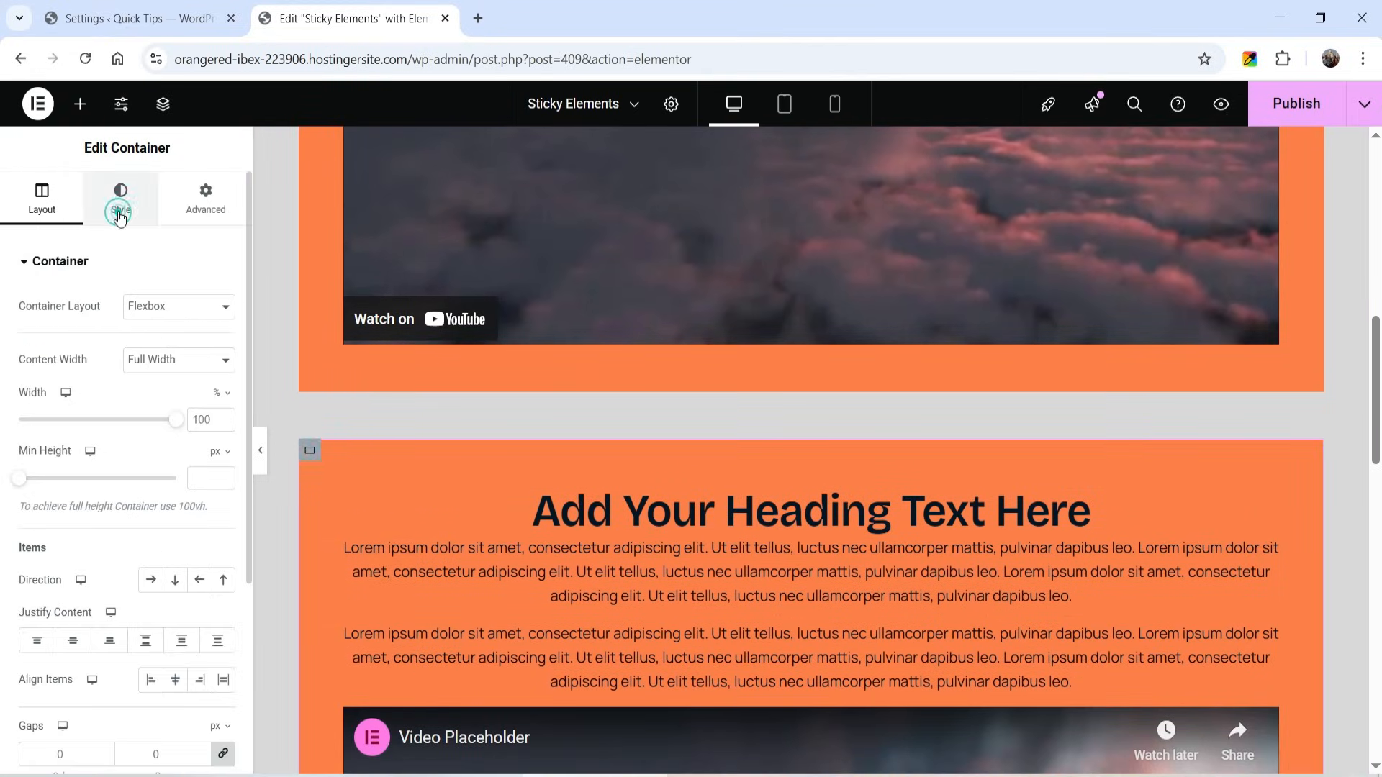
{"action": "left_click", "coordinate": [200, 385]}
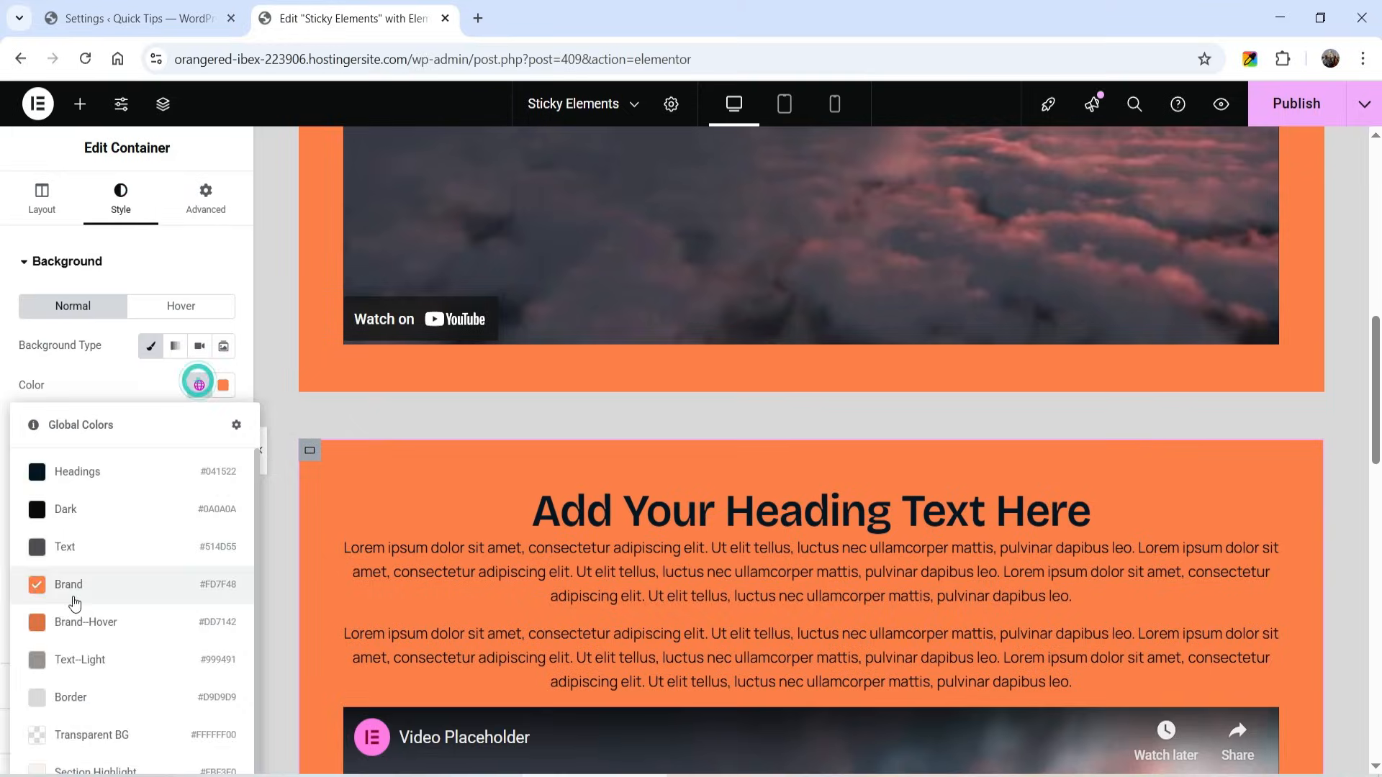
{"action": "left_click", "coordinate": [77, 472]}
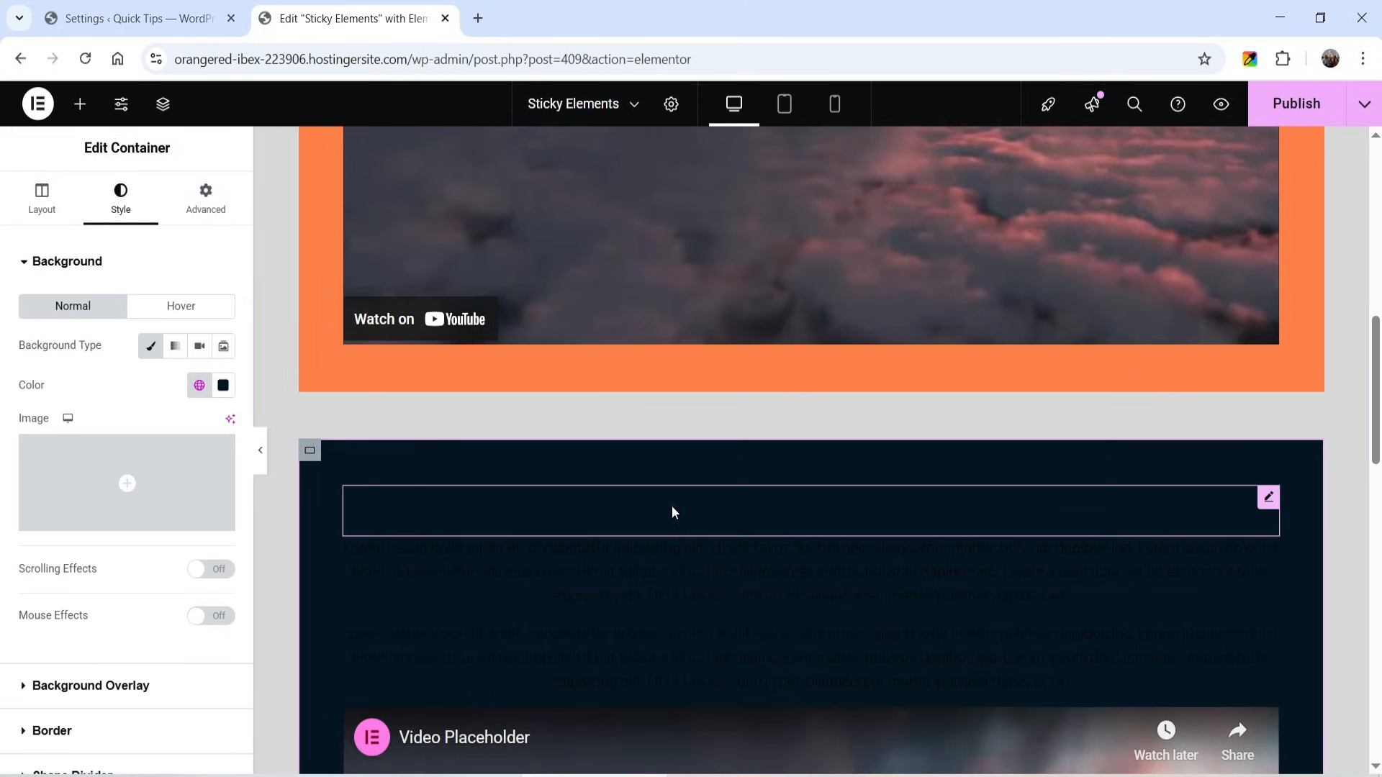
- Set the dark card's heading to the White BG global color and make its paragraphs white as well
{"action": "left_click", "coordinate": [673, 512]}
{"action": "left_click", "coordinate": [139, 198]}
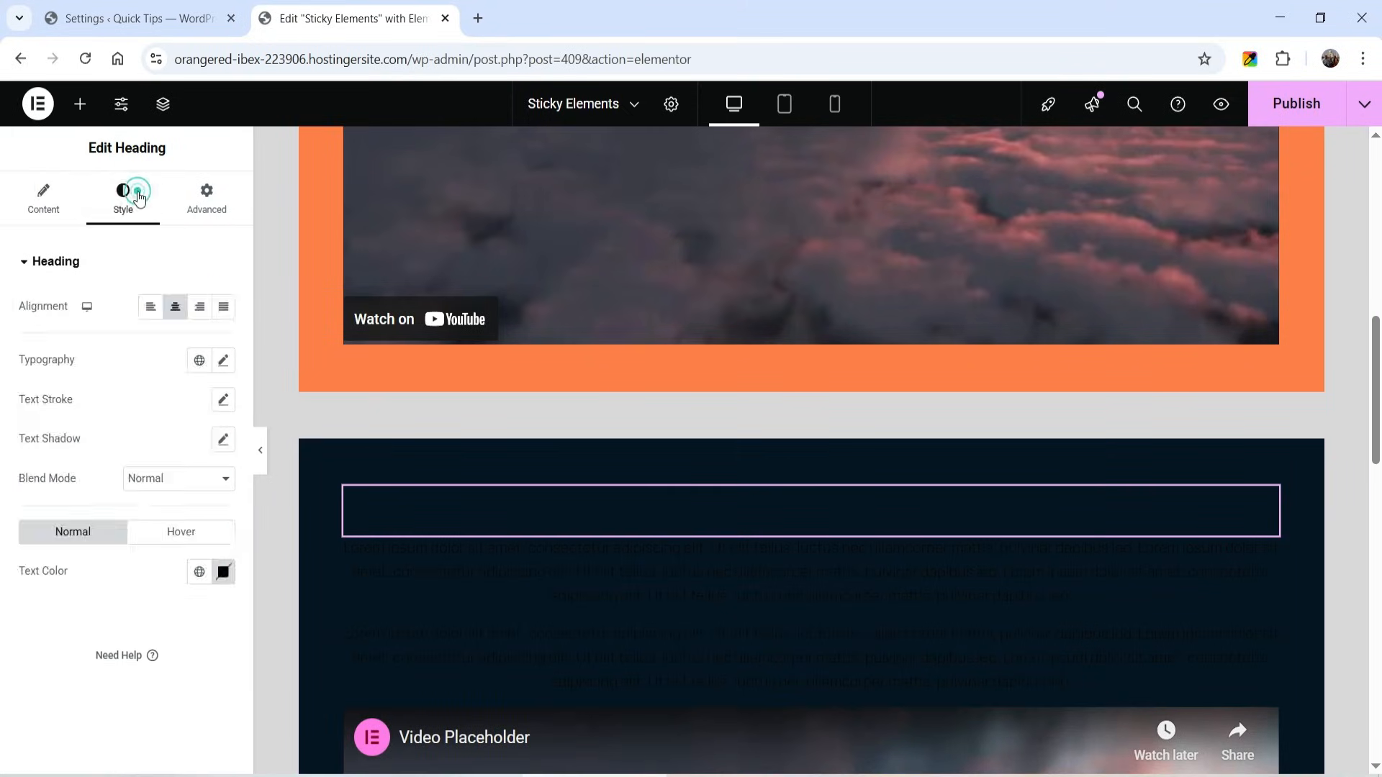
{"action": "left_click", "coordinate": [199, 571]}
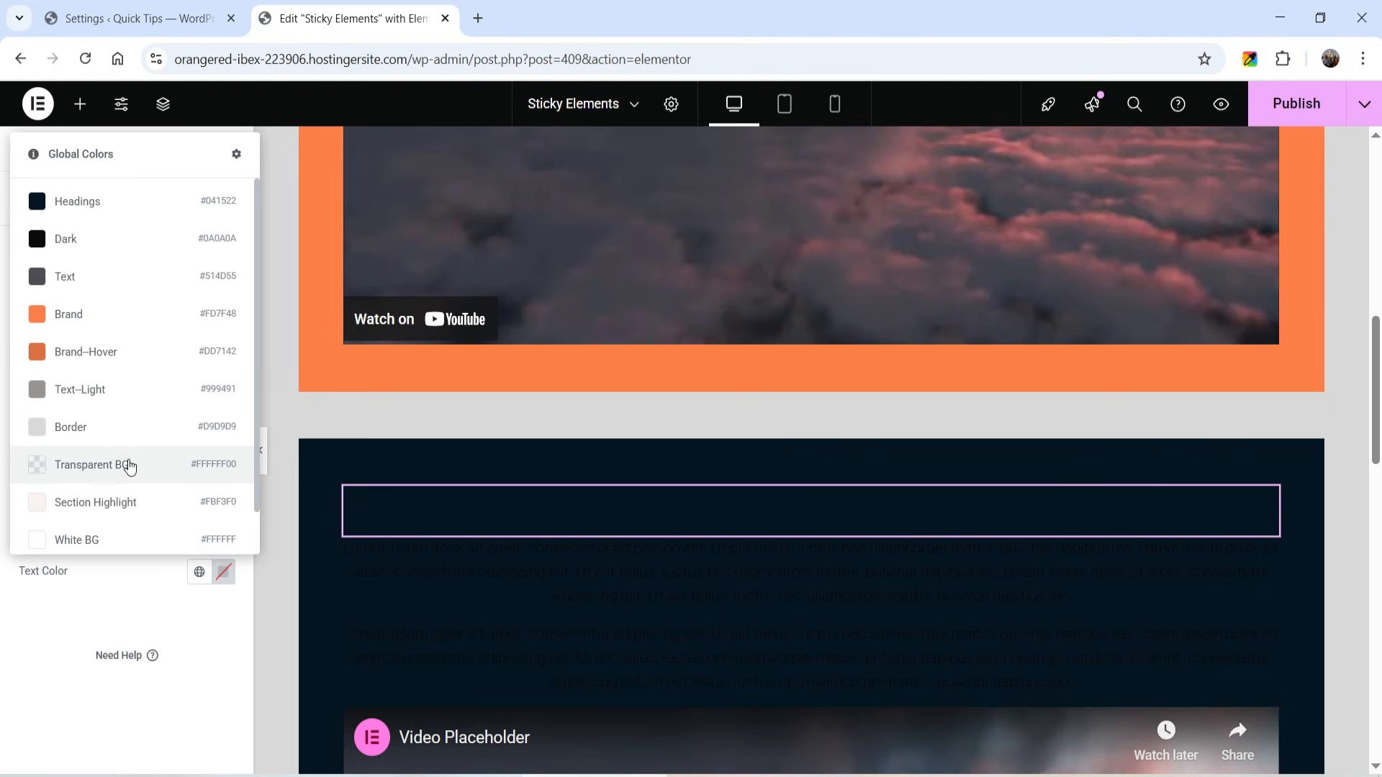
{"action": "left_click", "coordinate": [86, 539]}
{"action": "scroll", "coordinate": [762, 534], "scroll_direction": "down", "scroll_amount": 1}
{"action": "left_click", "coordinate": [763, 534]}
{"action": "left_click", "coordinate": [122, 198]}
{"action": "left_click", "coordinate": [200, 551]}
{"action": "left_click", "coordinate": [86, 515]}
- Delete the video from the dark second card
{"action": "scroll", "coordinate": [845, 482], "scroll_direction": "down", "scroll_amount": 3}
{"action": "right_click", "coordinate": [1241, 607]}
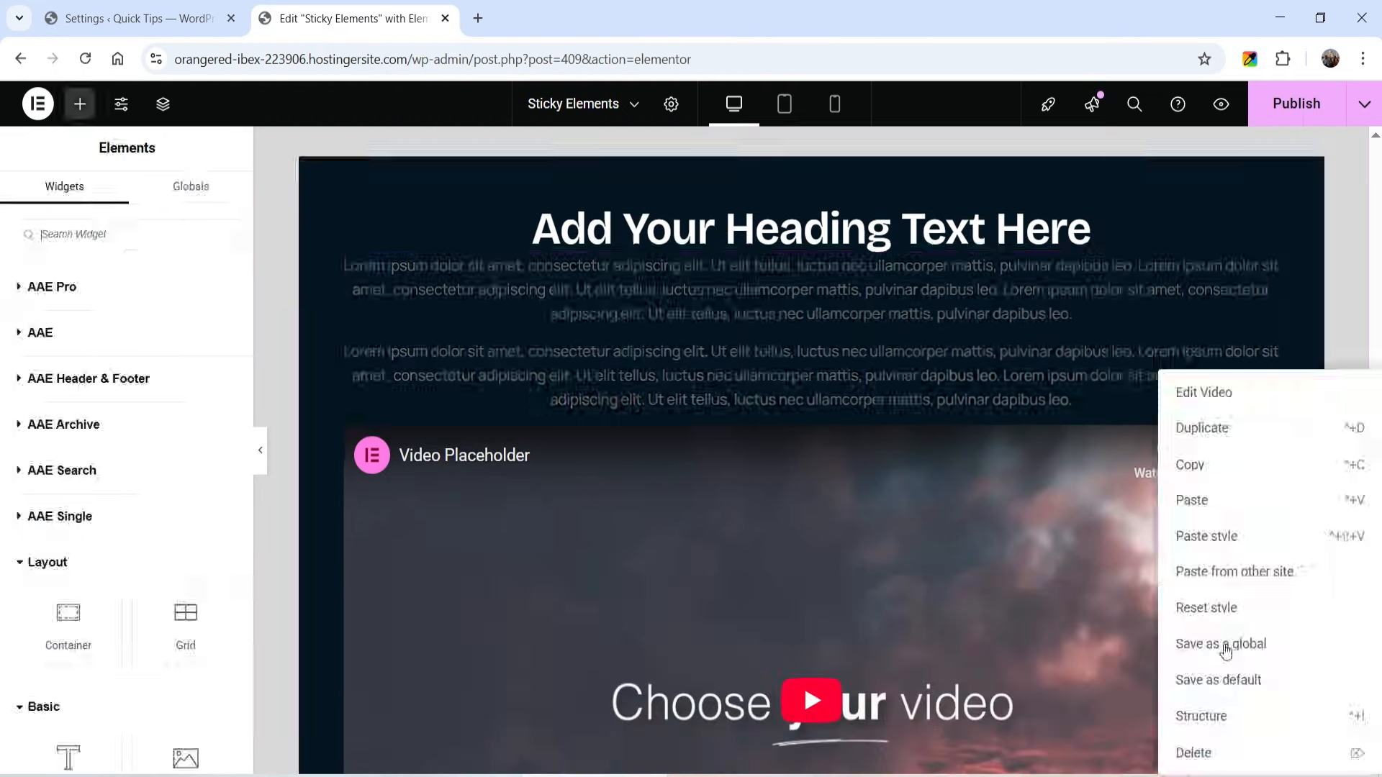
{"action": "left_click", "coordinate": [1201, 752]}
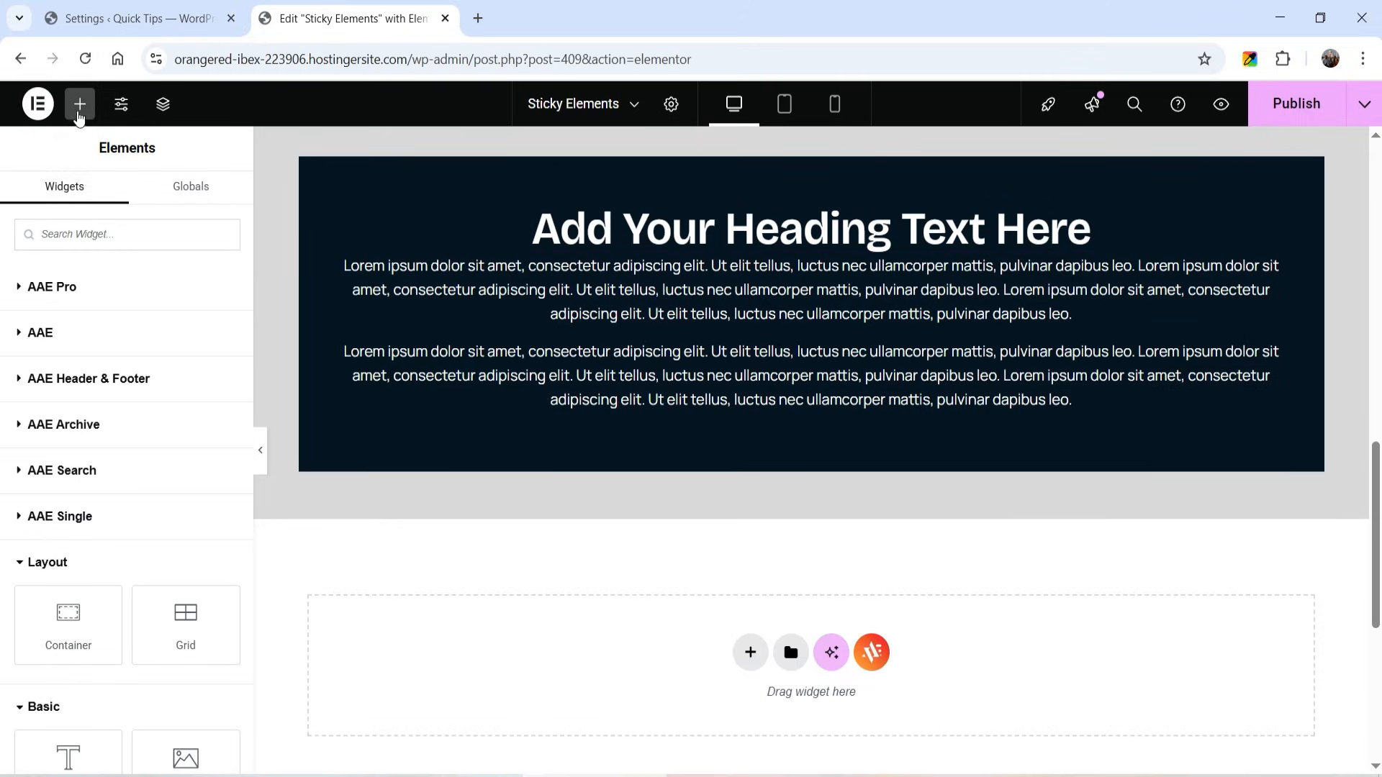
- Add an Image widget beneath the dark card's paragraphs, using the business-startup-entrepreneur strategy photo from the media library
{"action": "scroll", "coordinate": [151, 507], "scroll_direction": "down", "scroll_amount": 6}
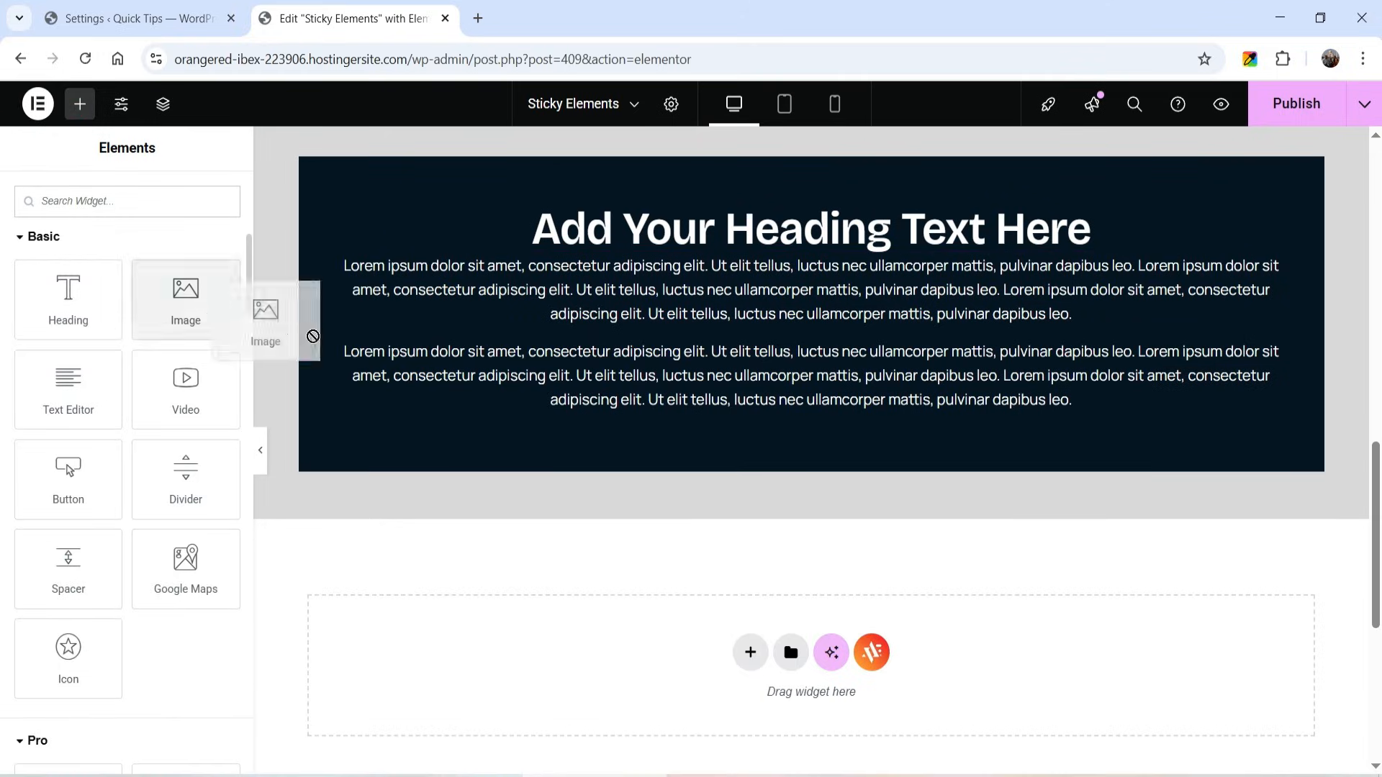
{"action": "left_click_drag", "start_coordinate": [208, 305], "coordinate": [545, 537]}
{"action": "left_click", "coordinate": [724, 418]}
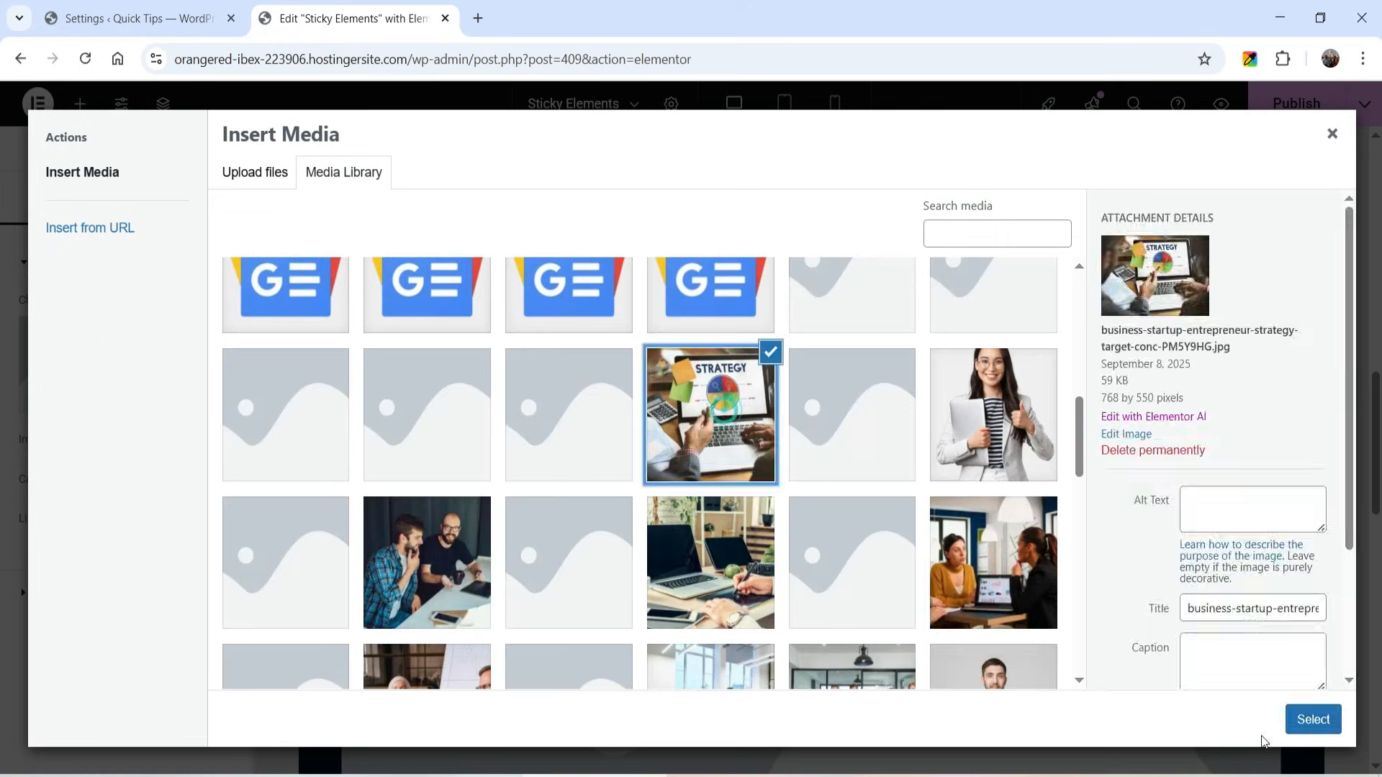
{"action": "left_click", "coordinate": [1314, 719]}
{"action": "scroll", "coordinate": [749, 391], "scroll_direction": "down", "scroll_amount": 5}
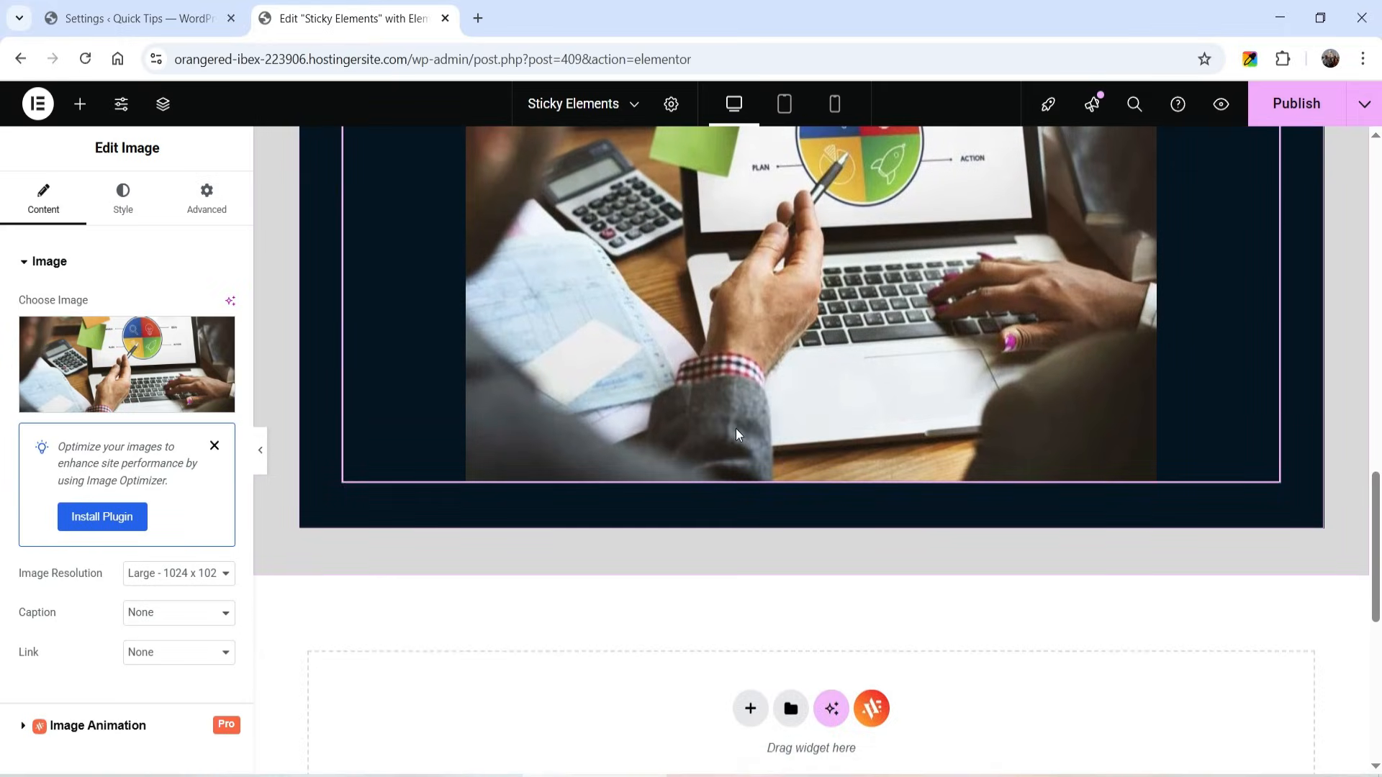
{"action": "scroll", "coordinate": [736, 429], "scroll_direction": "up", "scroll_amount": 10}
- Duplicate the dark card with the strategy image to make a third card
{"action": "left_click", "coordinate": [80, 103]}
{"action": "scroll", "coordinate": [305, 320], "scroll_direction": "up", "scroll_amount": 1}
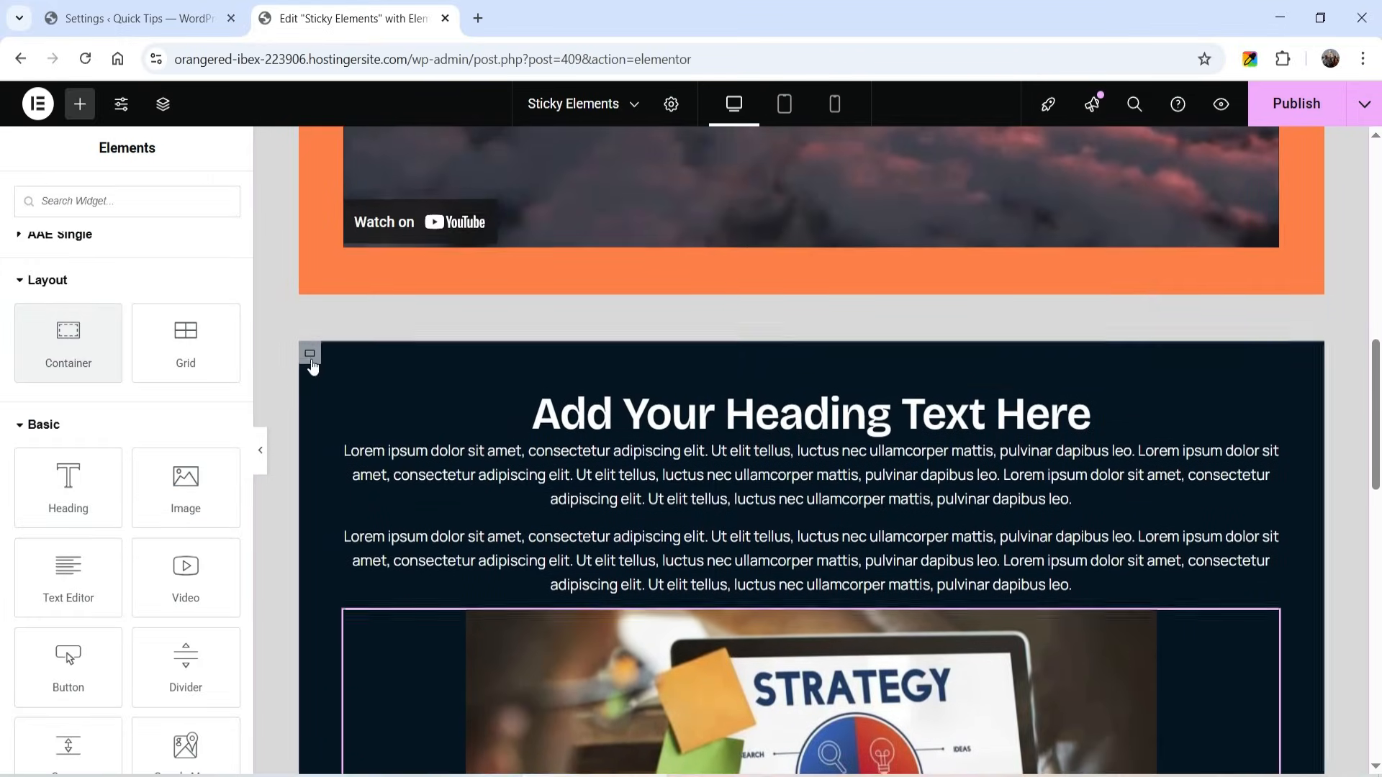
{"action": "left_click", "coordinate": [310, 358]}
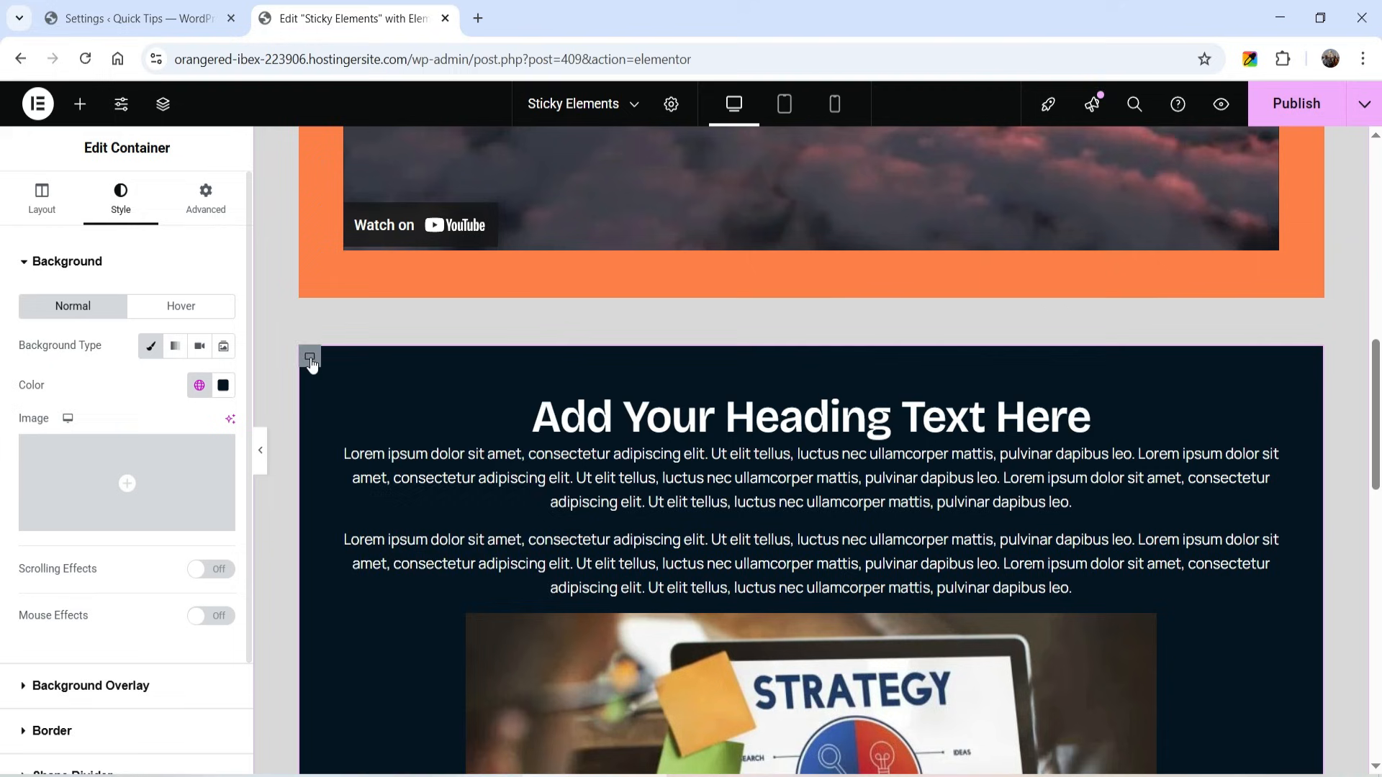
{"action": "right_click", "coordinate": [310, 357]}
{"action": "left_click", "coordinate": [394, 356]}
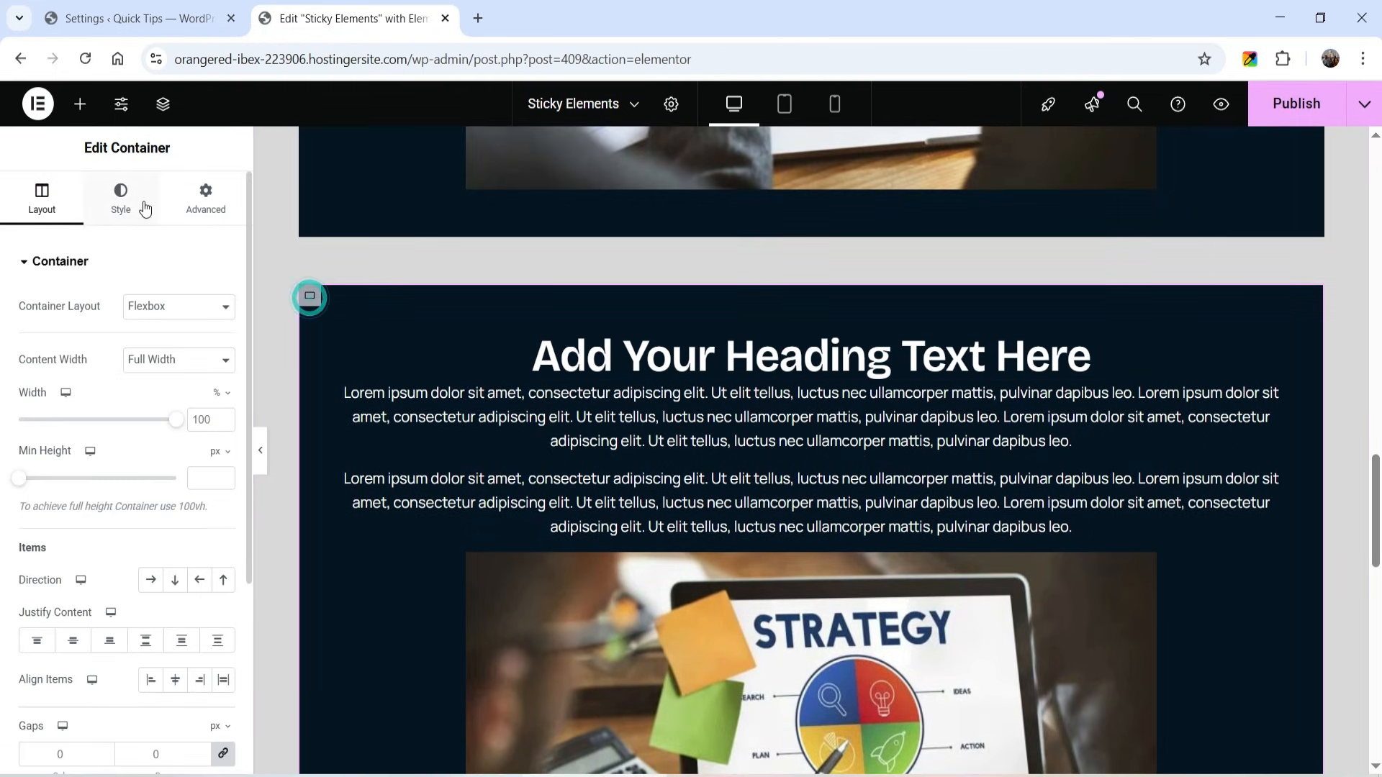
- Give the third card a custom dark blue background color
{"action": "left_click", "coordinate": [120, 194]}
{"action": "left_click", "coordinate": [201, 387]}
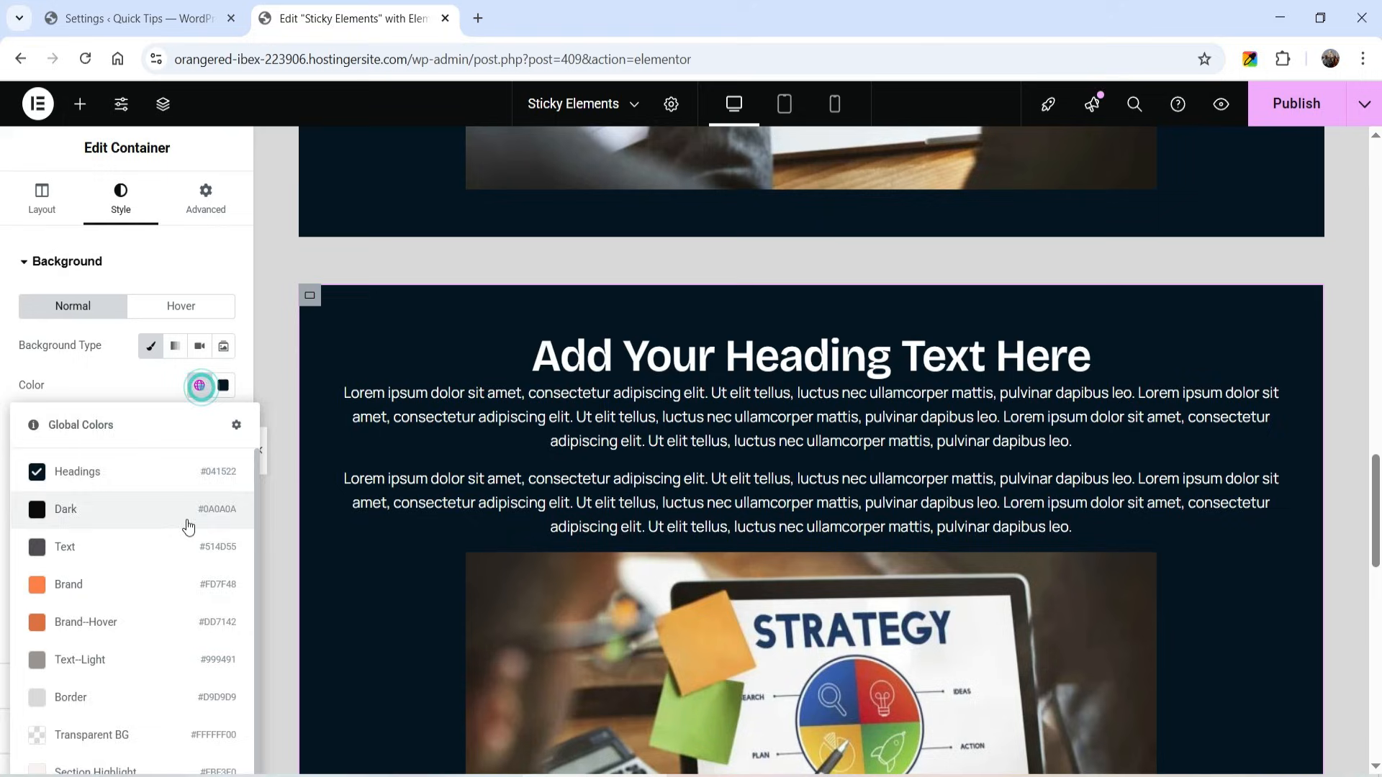
{"action": "left_click", "coordinate": [223, 386]}
{"action": "left_click_drag", "start_coordinate": [259, 558], "coordinate": [311, 552]}
{"action": "left_click", "coordinate": [626, 366]}
- Replace the third card's image with the media library photo of two bearded men talking beside a laptop
{"action": "scroll", "coordinate": [813, 445], "scroll_direction": "down", "scroll_amount": 1}
{"action": "left_click", "coordinate": [1169, 568]}
{"action": "left_click", "coordinate": [93, 354]}
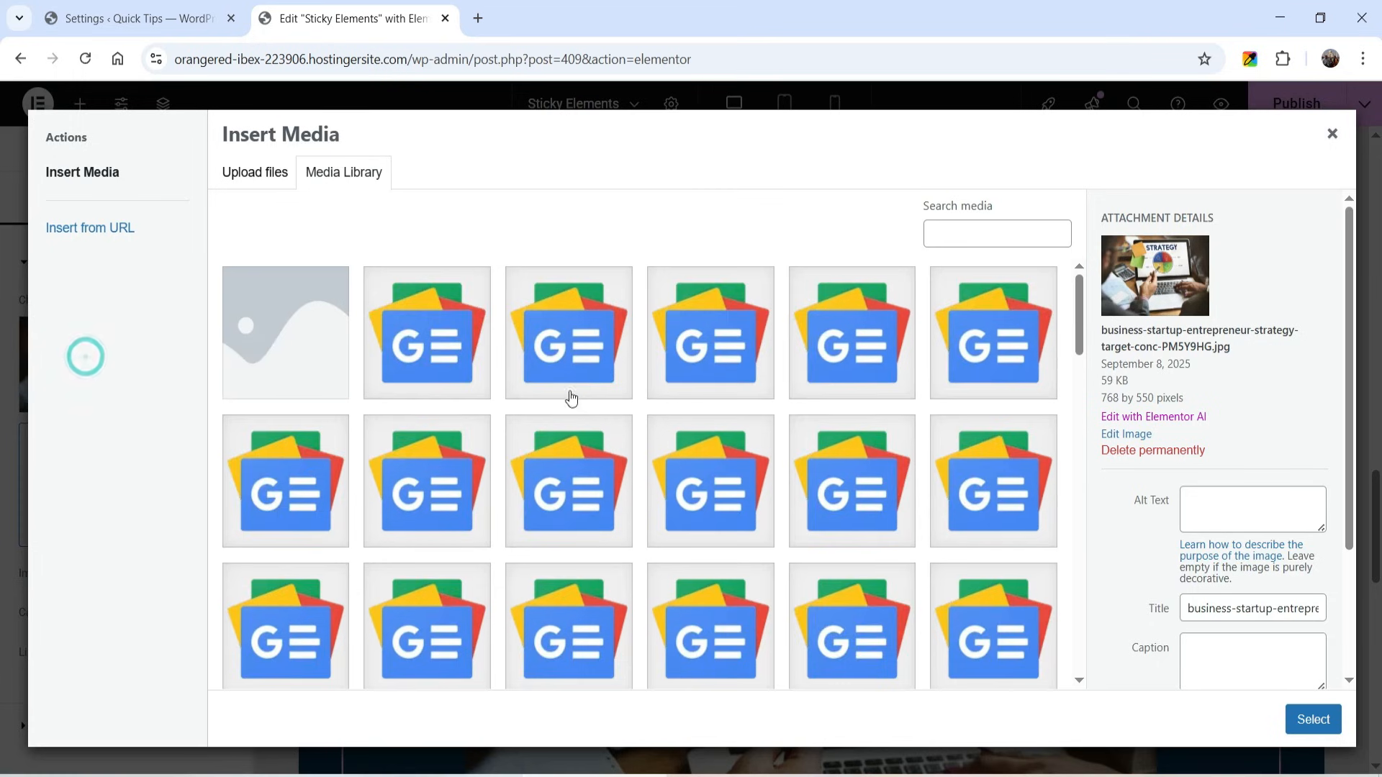
{"action": "scroll", "coordinate": [577, 401], "scroll_direction": "down", "scroll_amount": 3}
{"action": "left_click", "coordinate": [425, 633]}
{"action": "left_click", "coordinate": [1312, 716]}
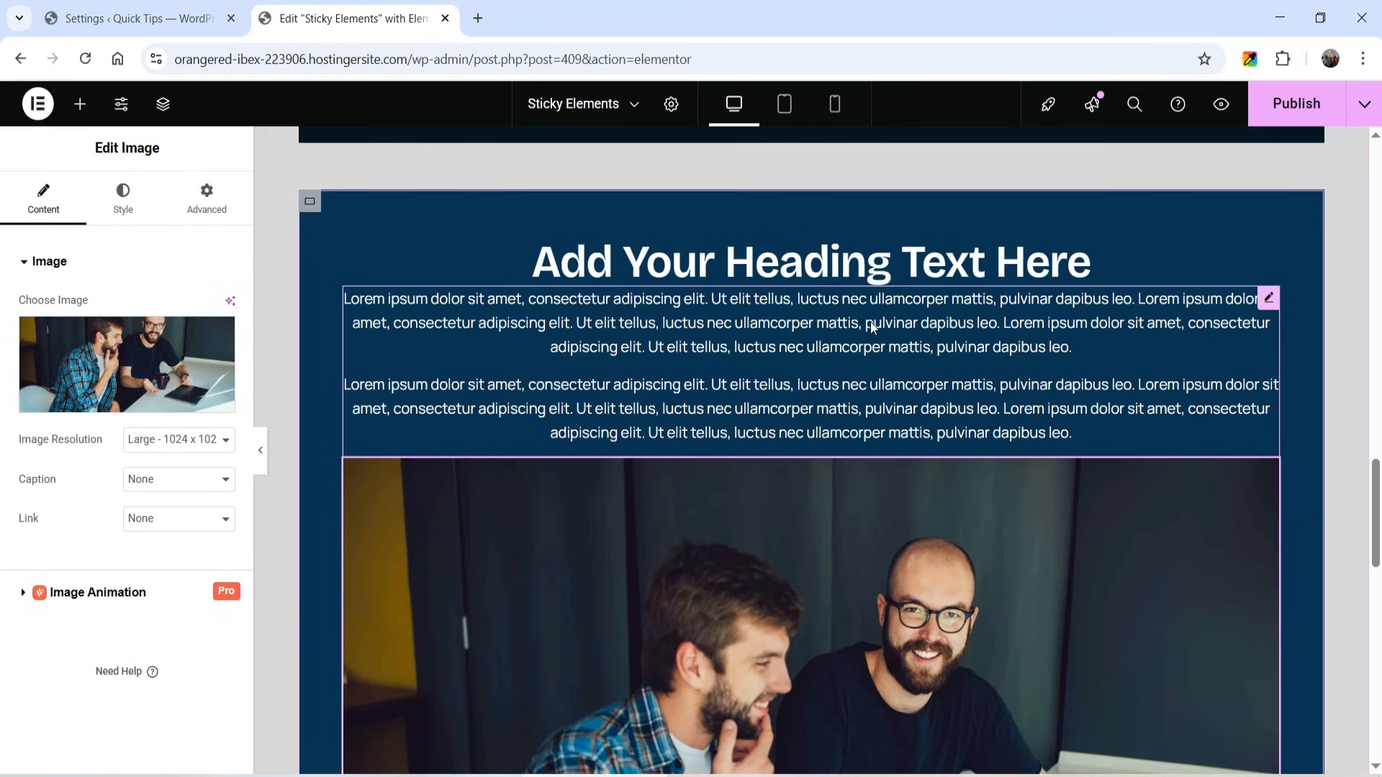
- Review the three cards, and show the page structure with the three inner containers collapsed under the main container
{"action": "scroll", "coordinate": [966, 453], "scroll_direction": "down", "scroll_amount": 1}
{"action": "scroll", "coordinate": [966, 455], "scroll_direction": "down", "scroll_amount": 1}
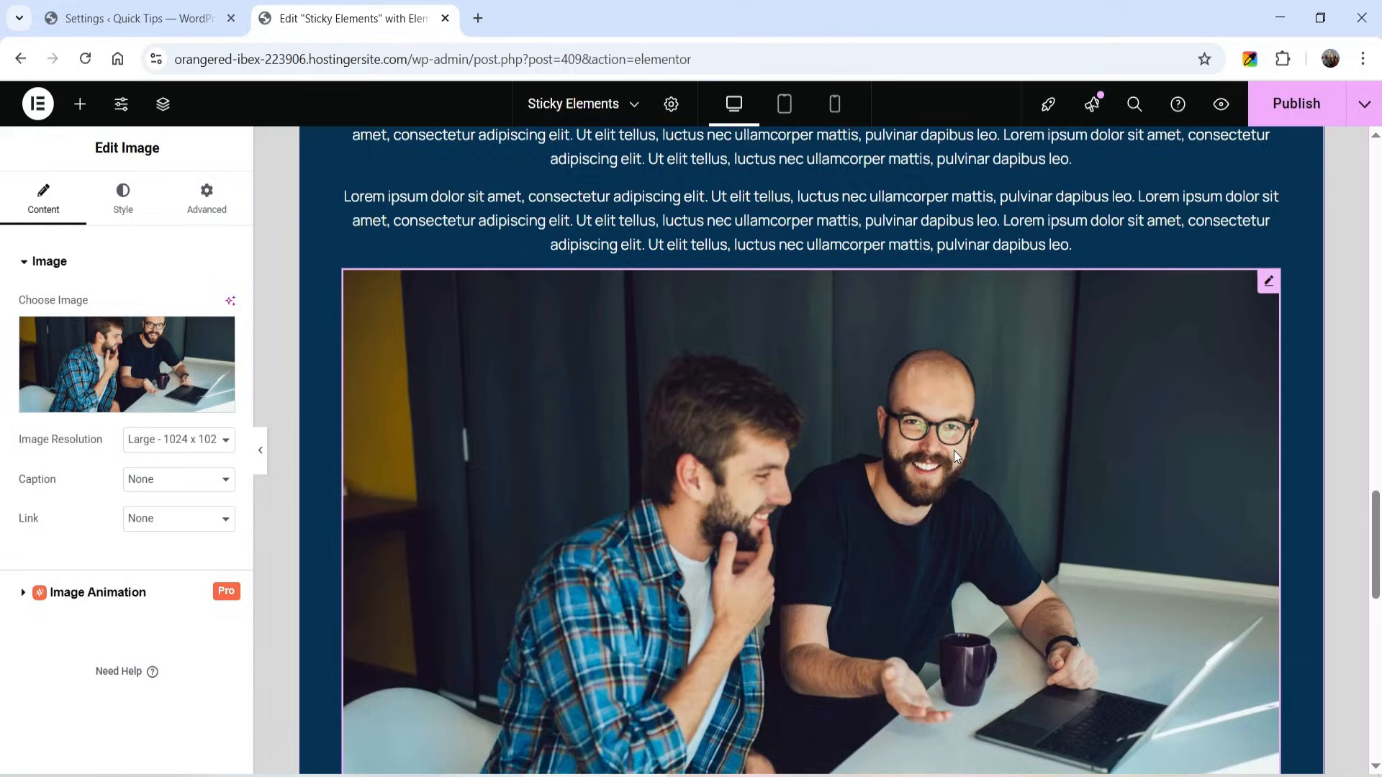
{"action": "scroll", "coordinate": [965, 455], "scroll_direction": "up", "scroll_amount": 10}
{"action": "scroll", "coordinate": [1018, 502], "scroll_direction": "up", "scroll_amount": 3}
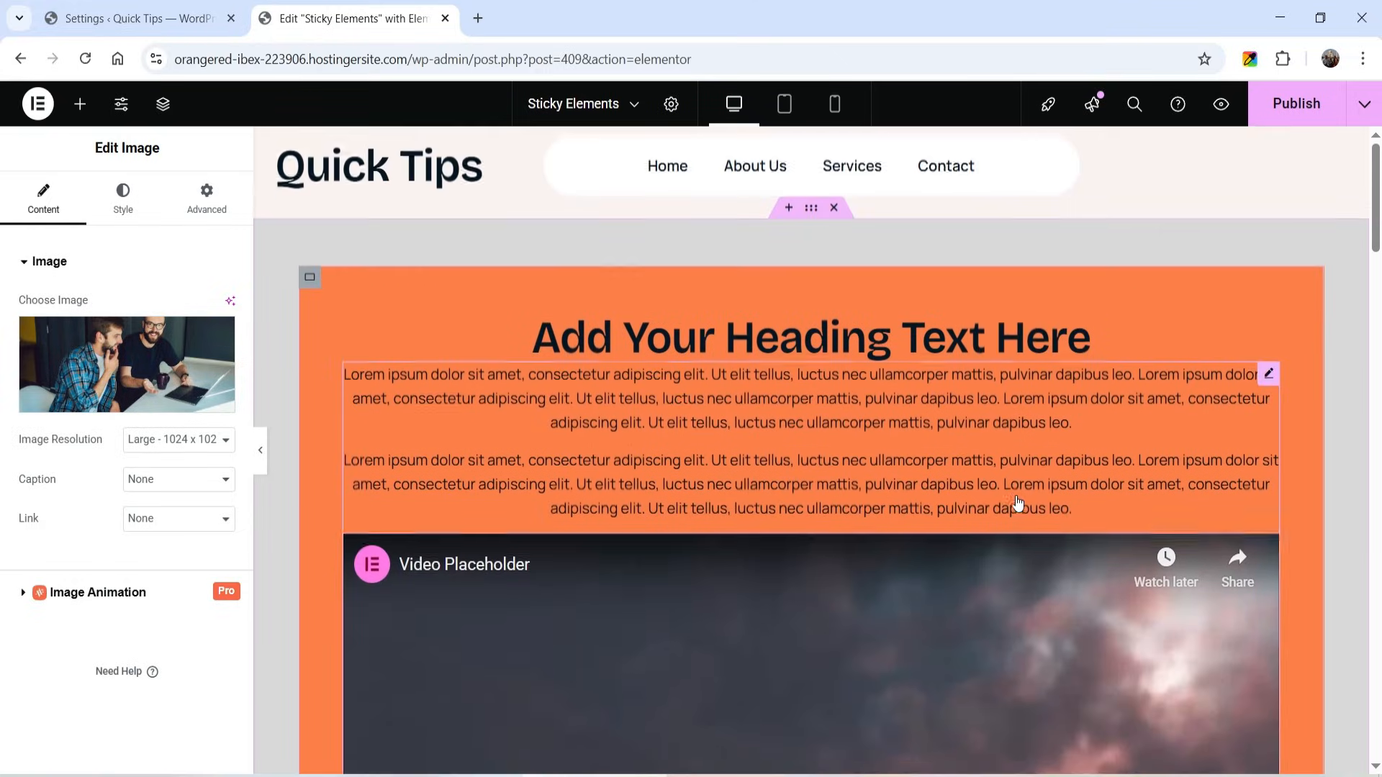
{"action": "left_click", "coordinate": [163, 105]}
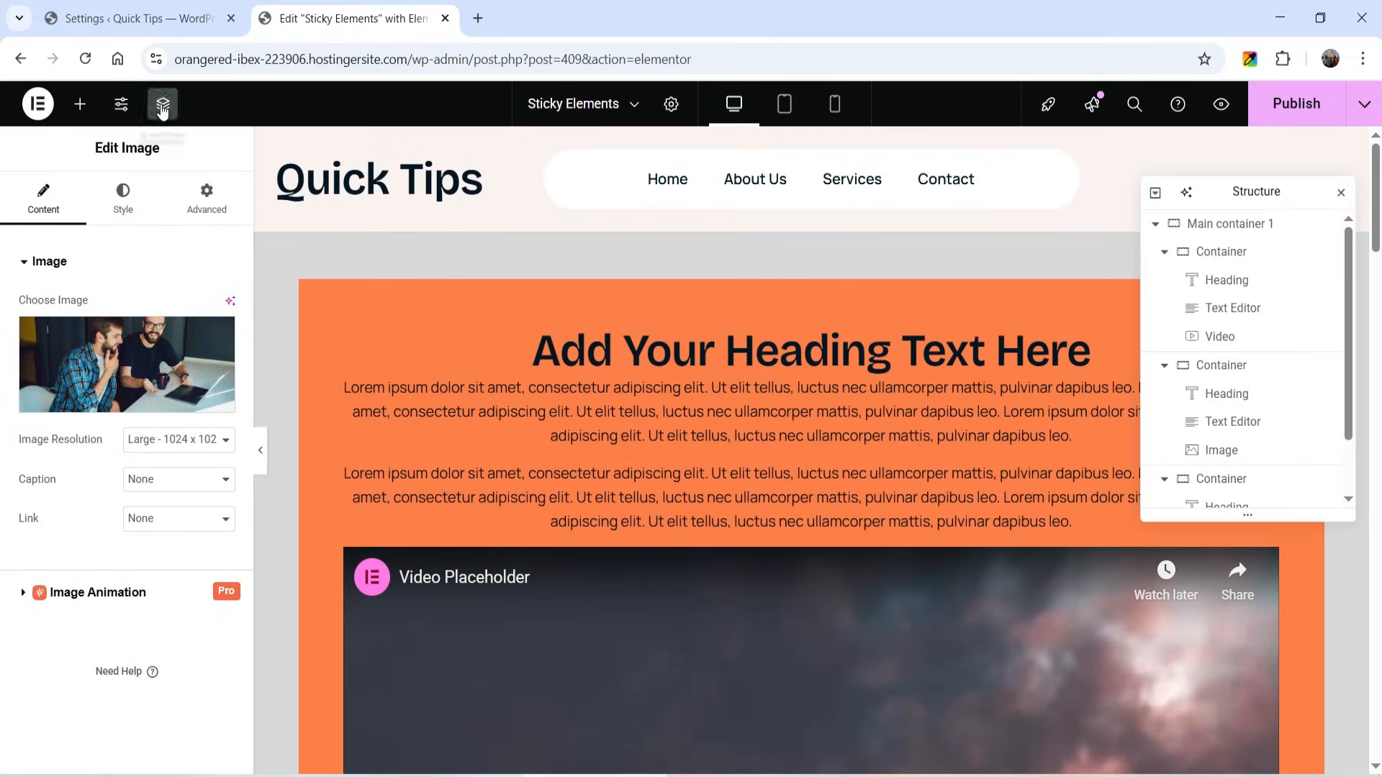
{"action": "left_click", "coordinate": [1164, 252]}
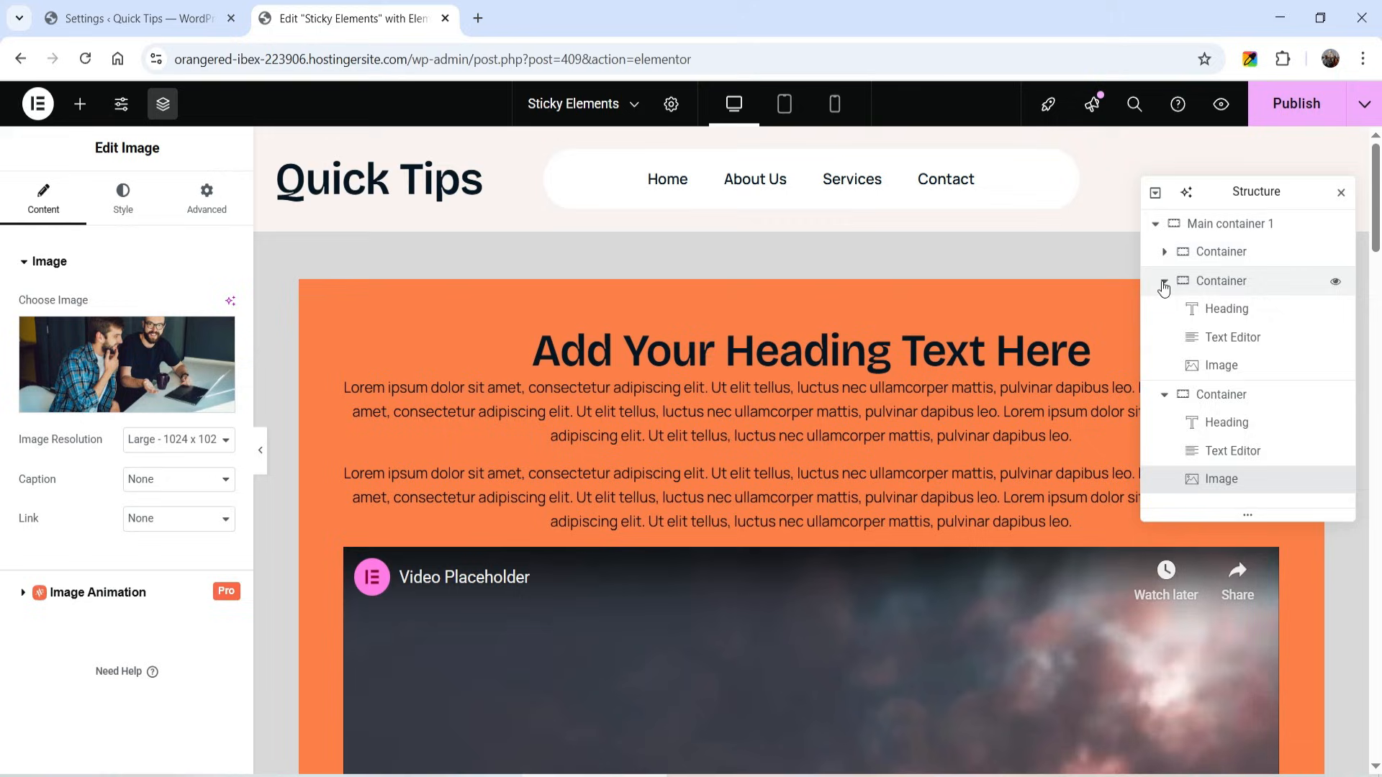
{"action": "left_click", "coordinate": [1164, 280]}
{"action": "left_click", "coordinate": [1164, 309]}
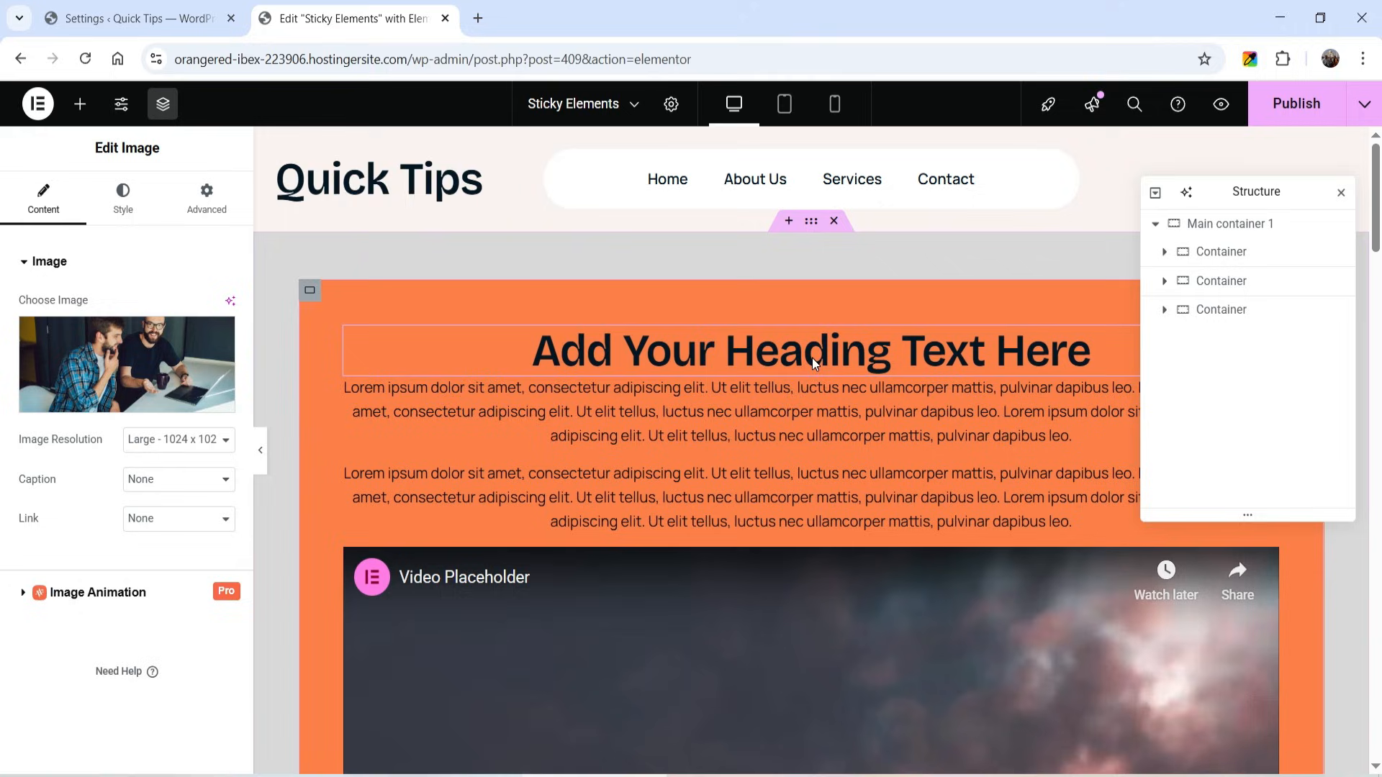
- Enable the Sticky Element effect on the orange first card's container and look over its pin settings
{"action": "left_click", "coordinate": [309, 293]}
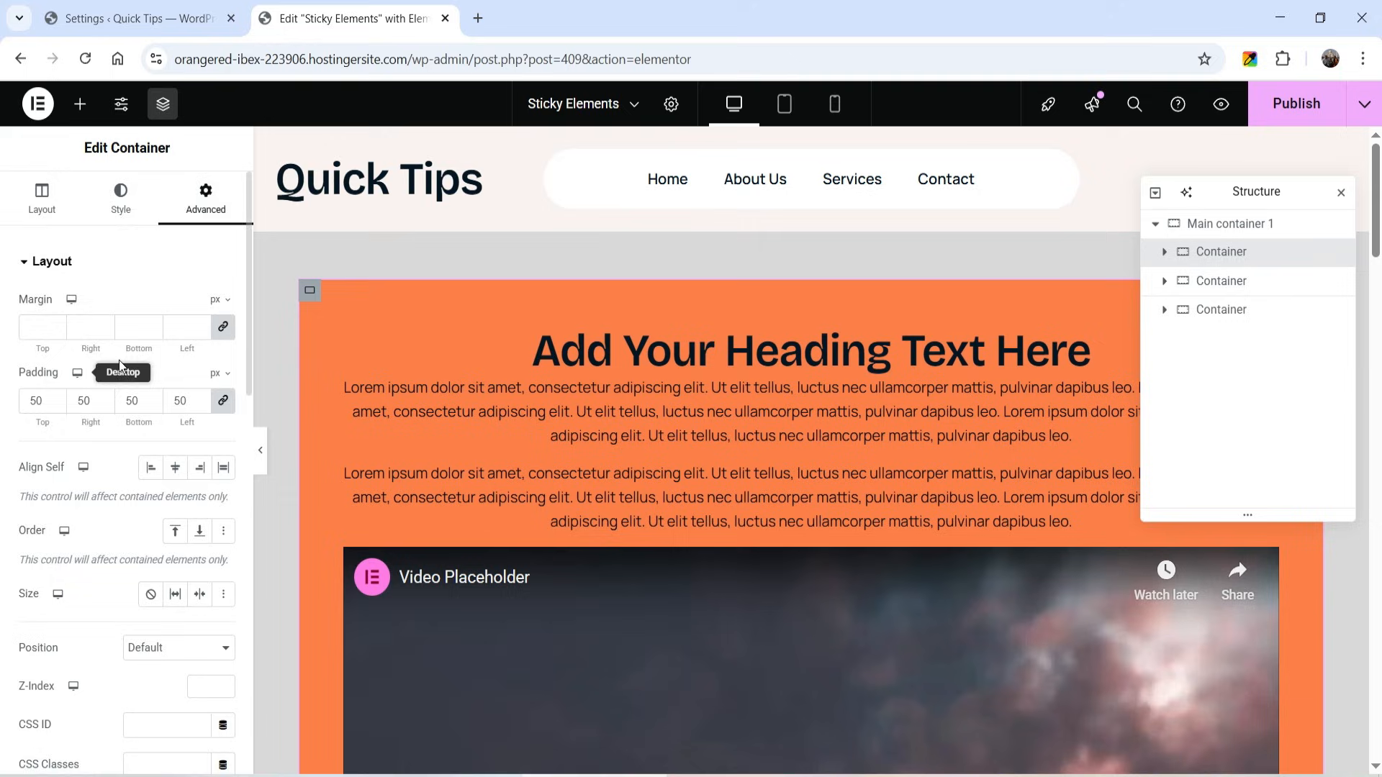
{"action": "scroll", "coordinate": [115, 324], "scroll_direction": "down", "scroll_amount": 5}
{"action": "scroll", "coordinate": [158, 272], "scroll_direction": "down", "scroll_amount": 3}
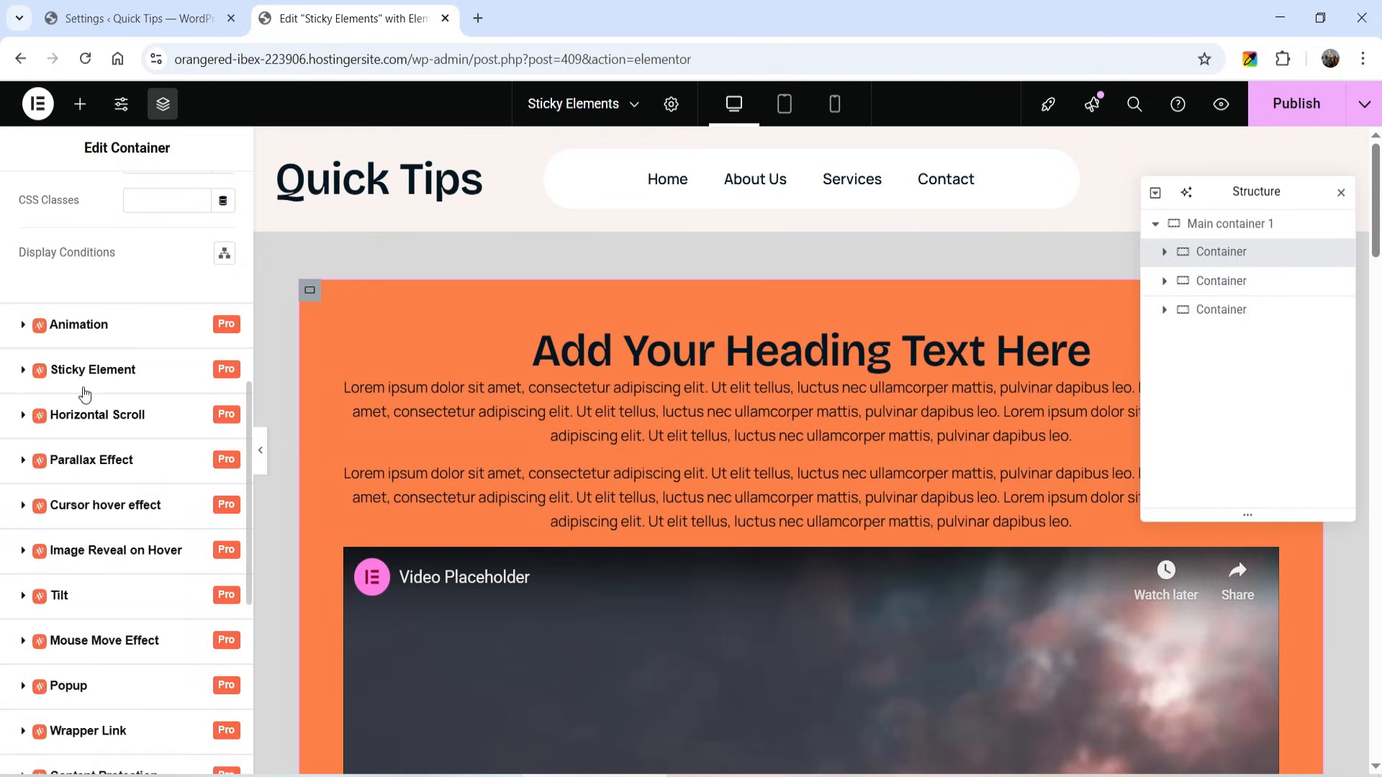
{"action": "left_click", "coordinate": [126, 377]}
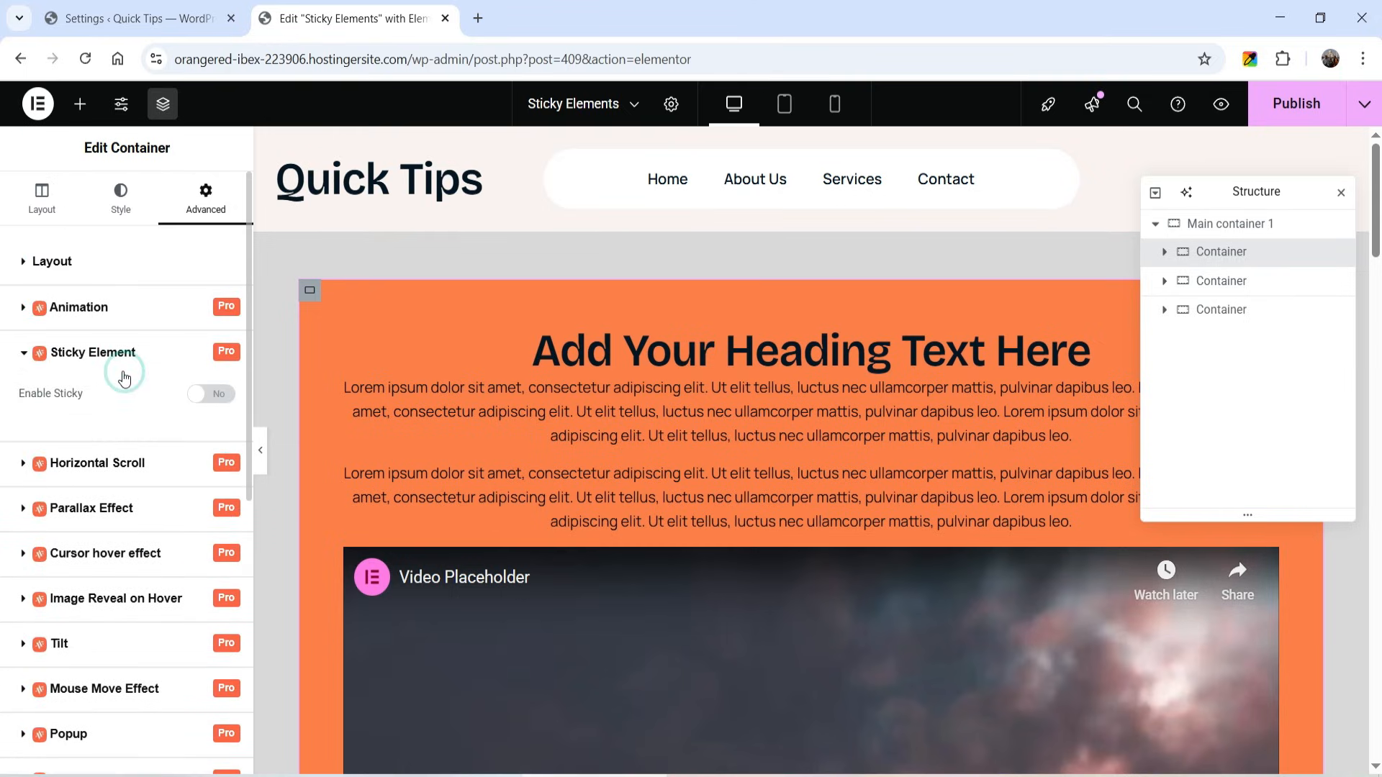
{"action": "left_click", "coordinate": [201, 396]}
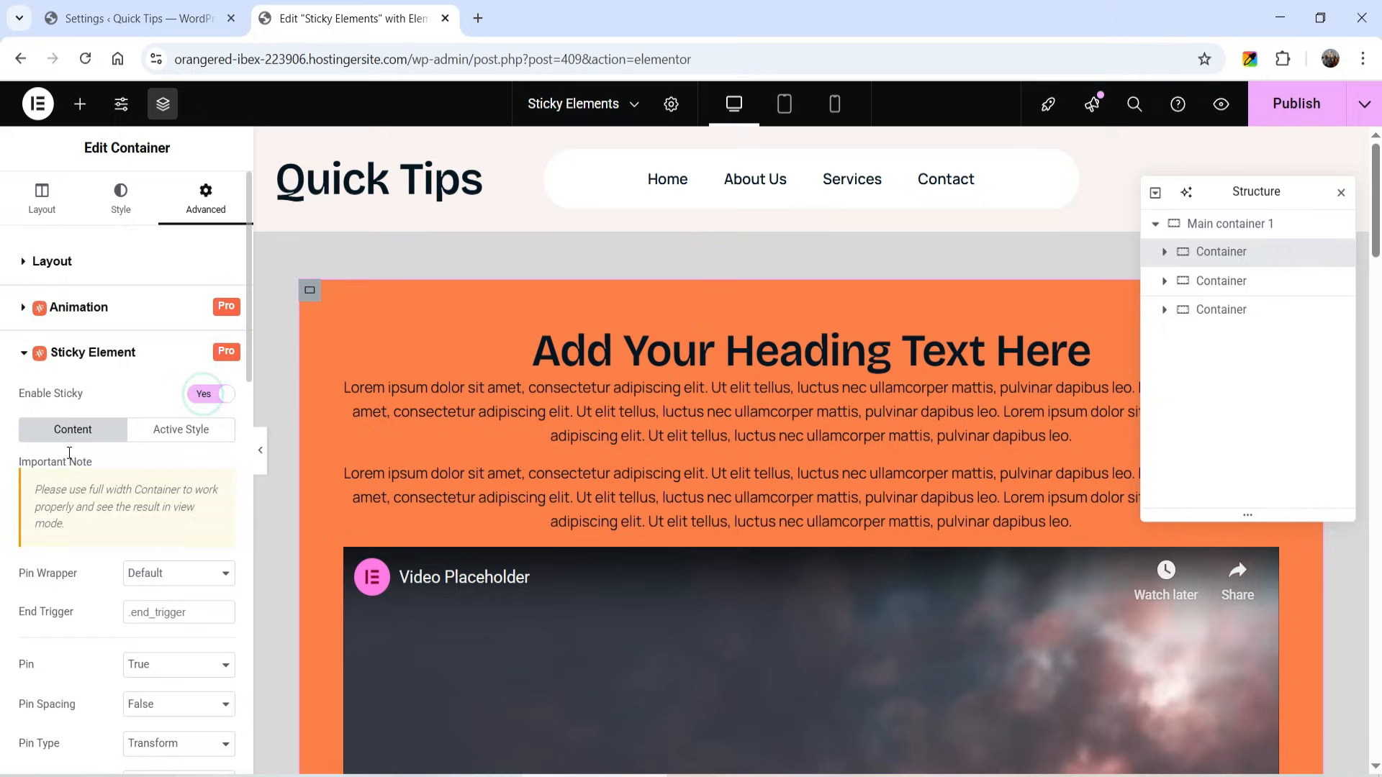
{"action": "scroll", "coordinate": [73, 422], "scroll_direction": "down", "scroll_amount": 3}
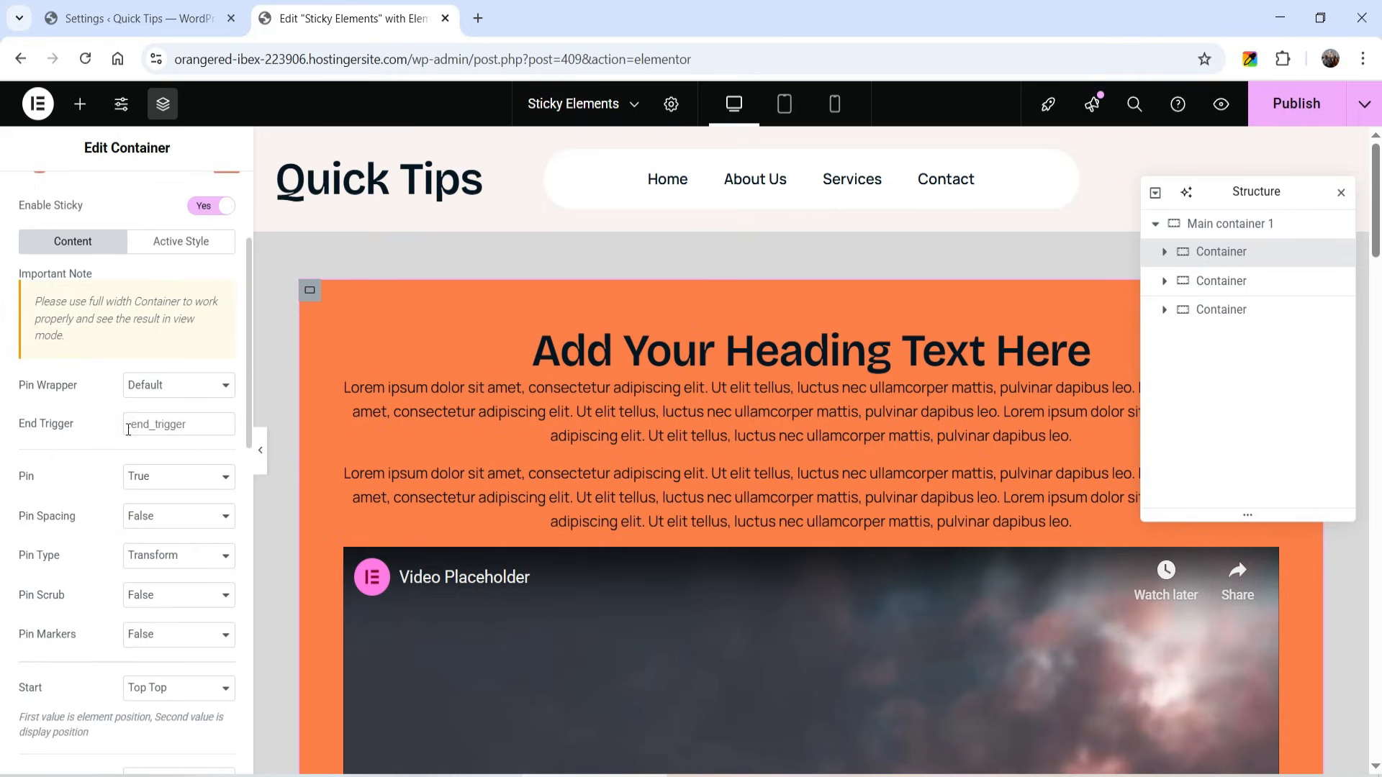
- Publish the page, open its live version and check how the orange first card pins behind the following cards
{"action": "scroll", "coordinate": [97, 421], "scroll_direction": "down", "scroll_amount": 1}
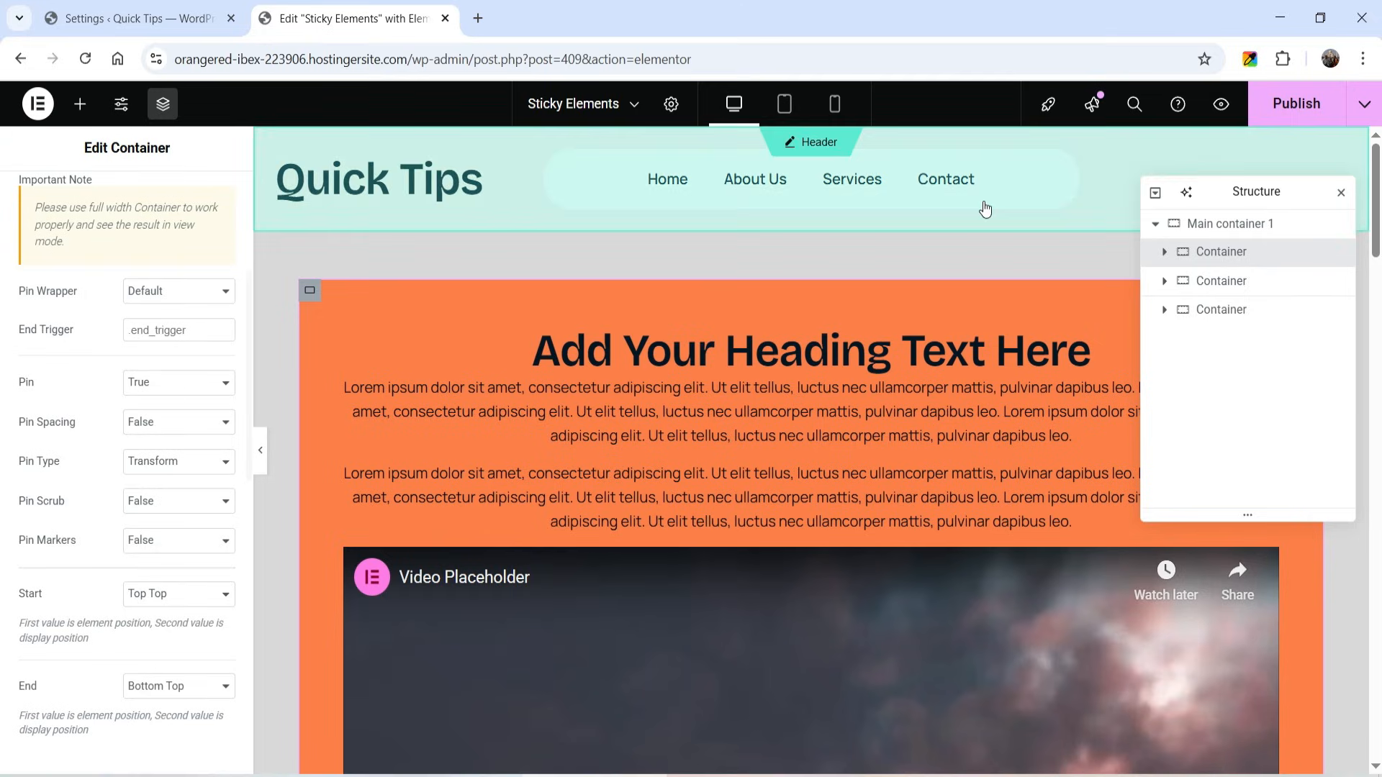
{"action": "left_click", "coordinate": [1306, 108]}
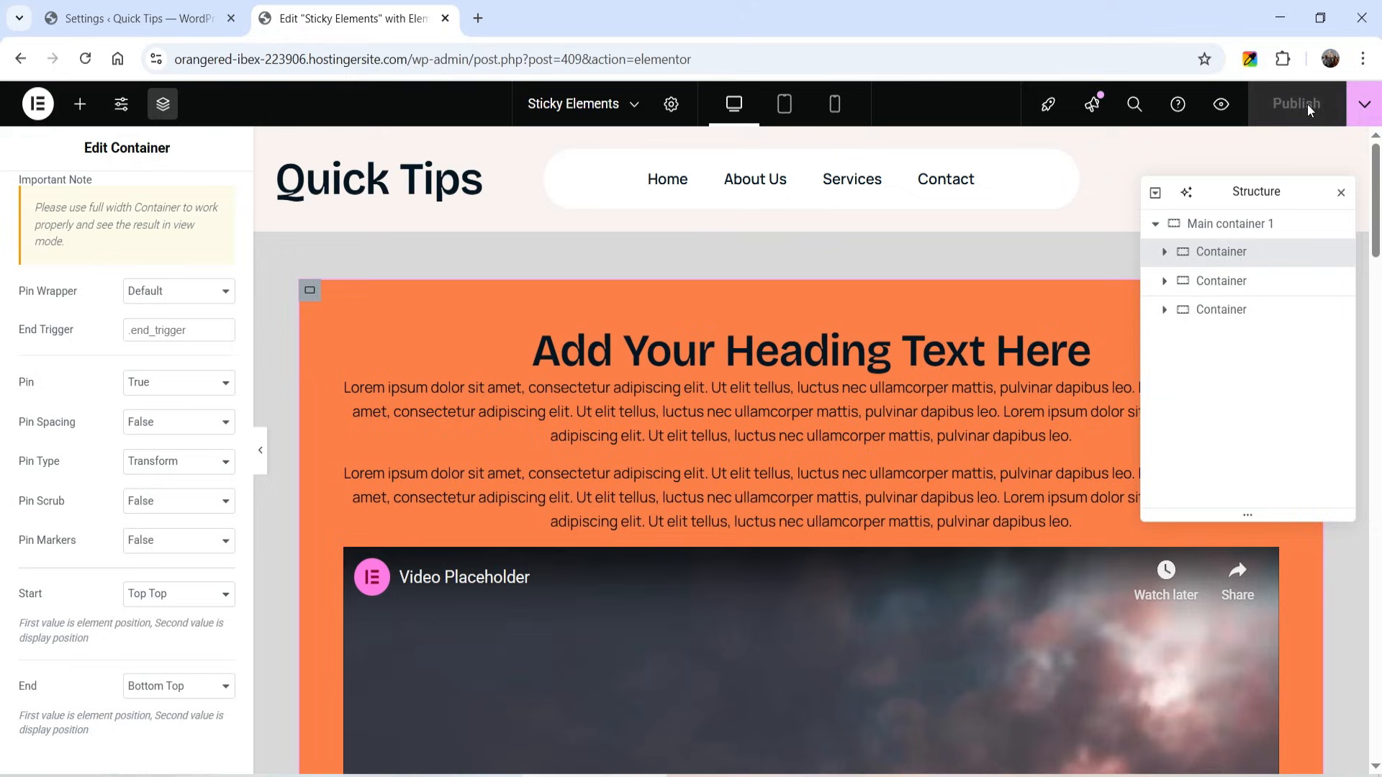
{"action": "left_click", "coordinate": [1364, 103]}
{"action": "left_click", "coordinate": [1310, 252]}
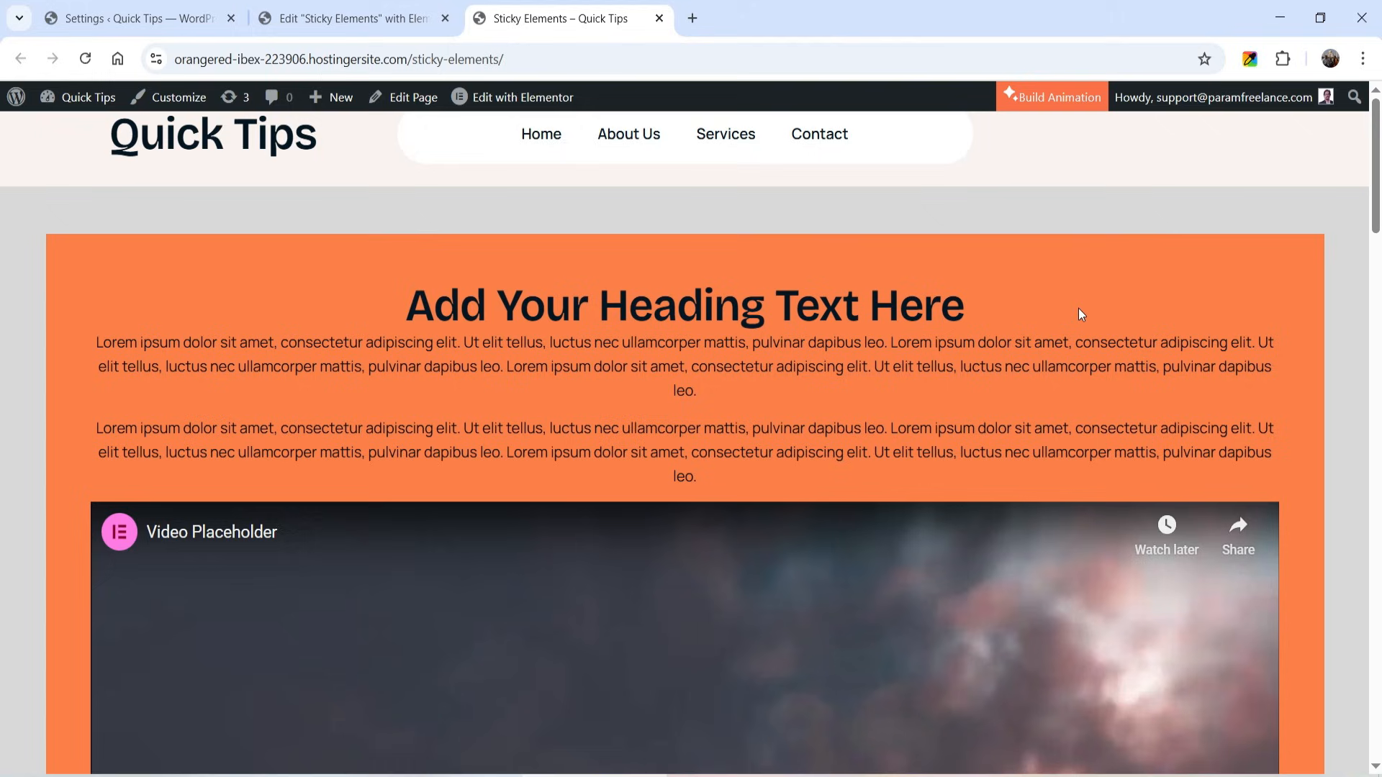
{"action": "scroll", "coordinate": [1246, 245], "scroll_direction": "down", "scroll_amount": 2}
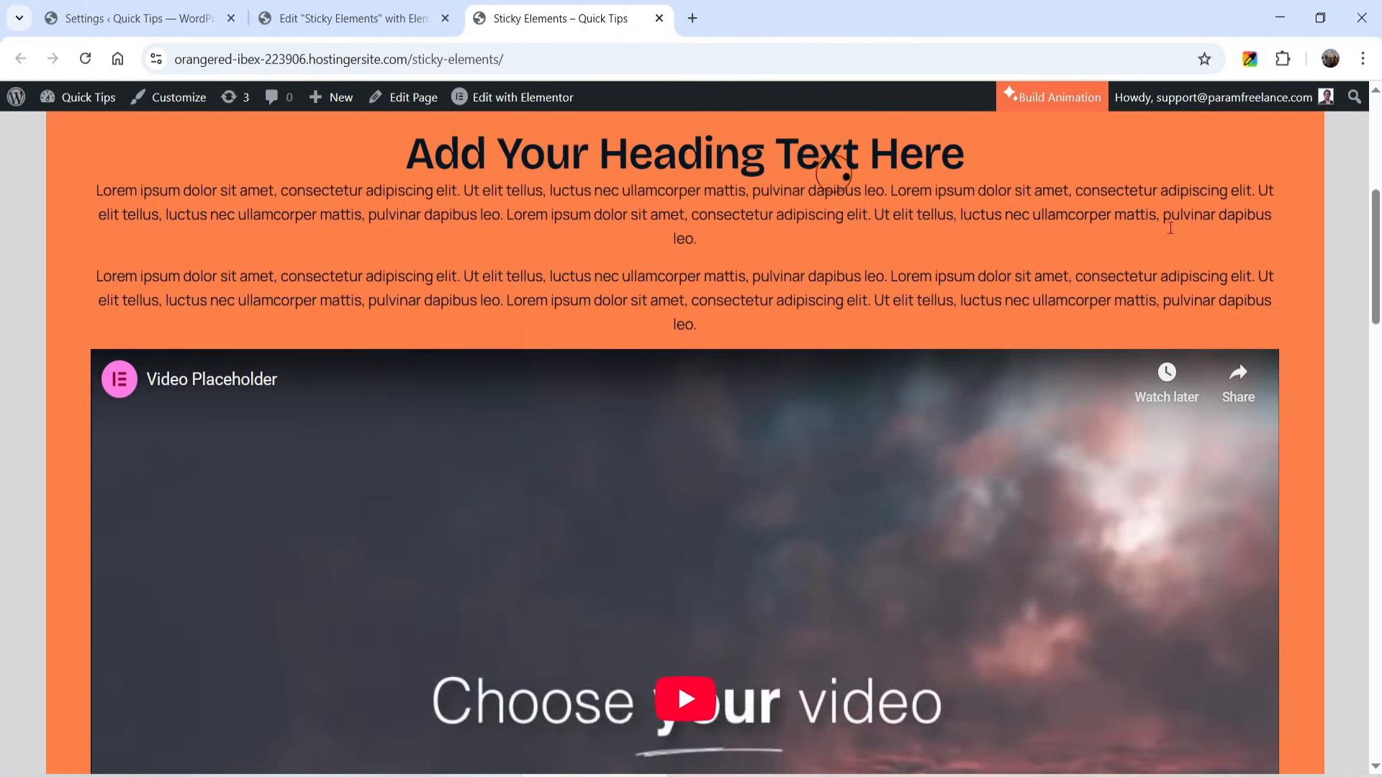
{"action": "scroll", "coordinate": [1353, 216], "scroll_direction": "down", "scroll_amount": 10}
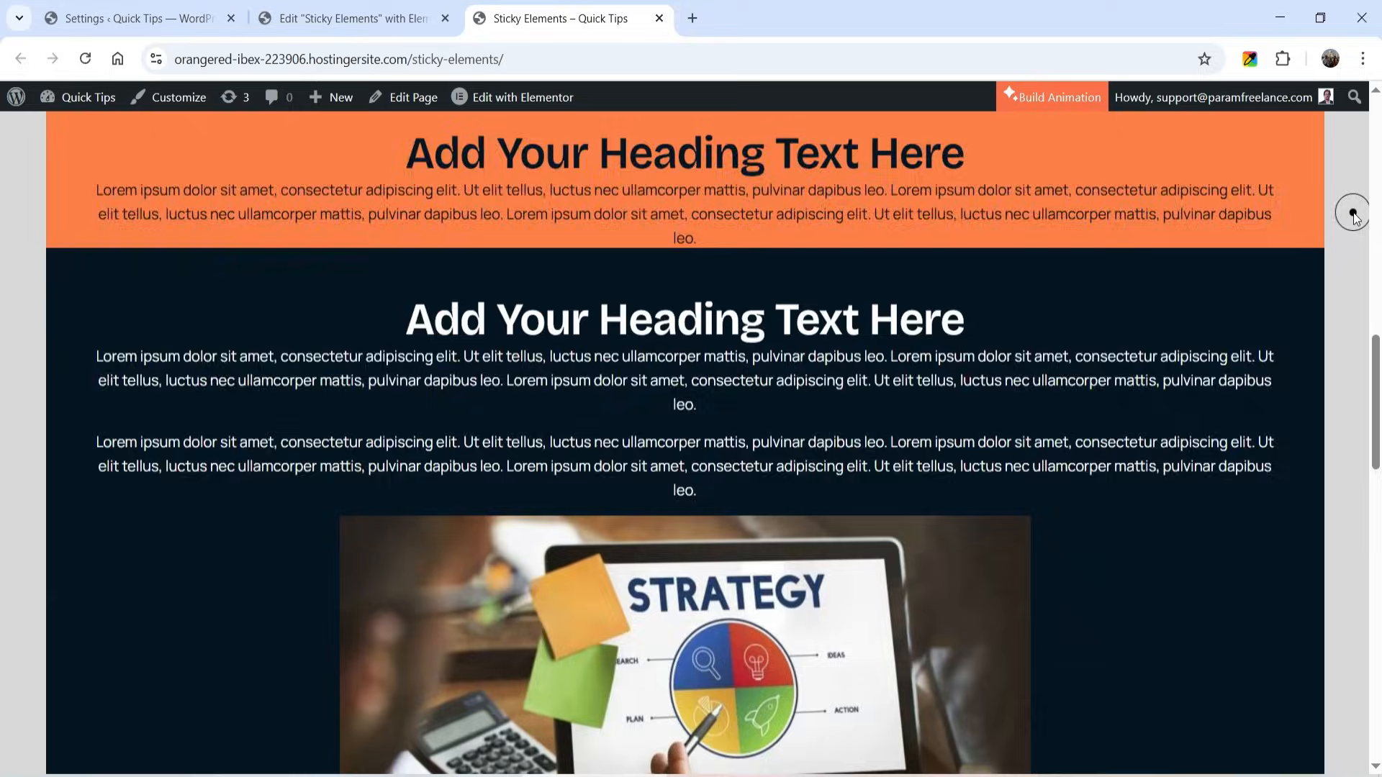
{"action": "scroll", "coordinate": [1354, 216], "scroll_direction": "down", "scroll_amount": 15}
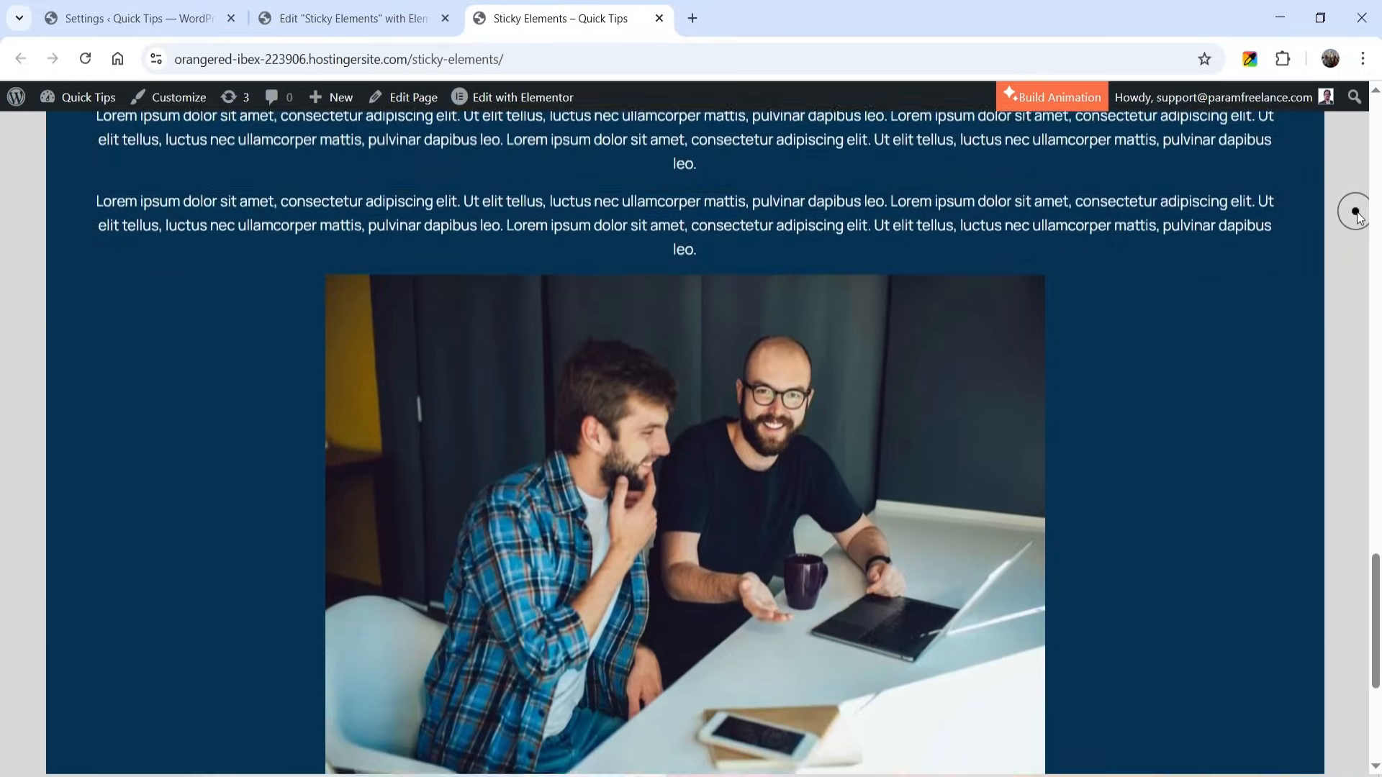
{"action": "scroll", "coordinate": [1357, 216], "scroll_direction": "up", "scroll_amount": 12}
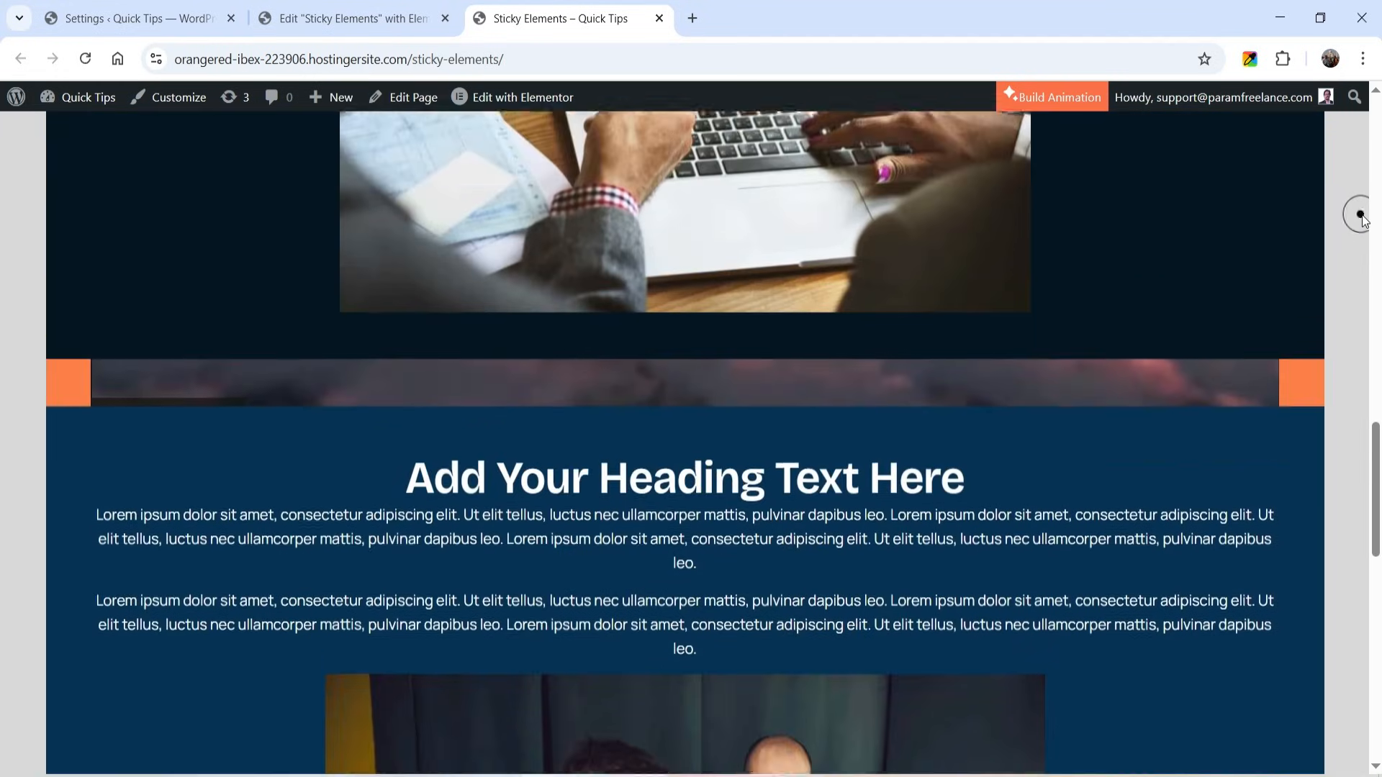
{"action": "scroll", "coordinate": [1349, 348], "scroll_direction": "up", "scroll_amount": 10}
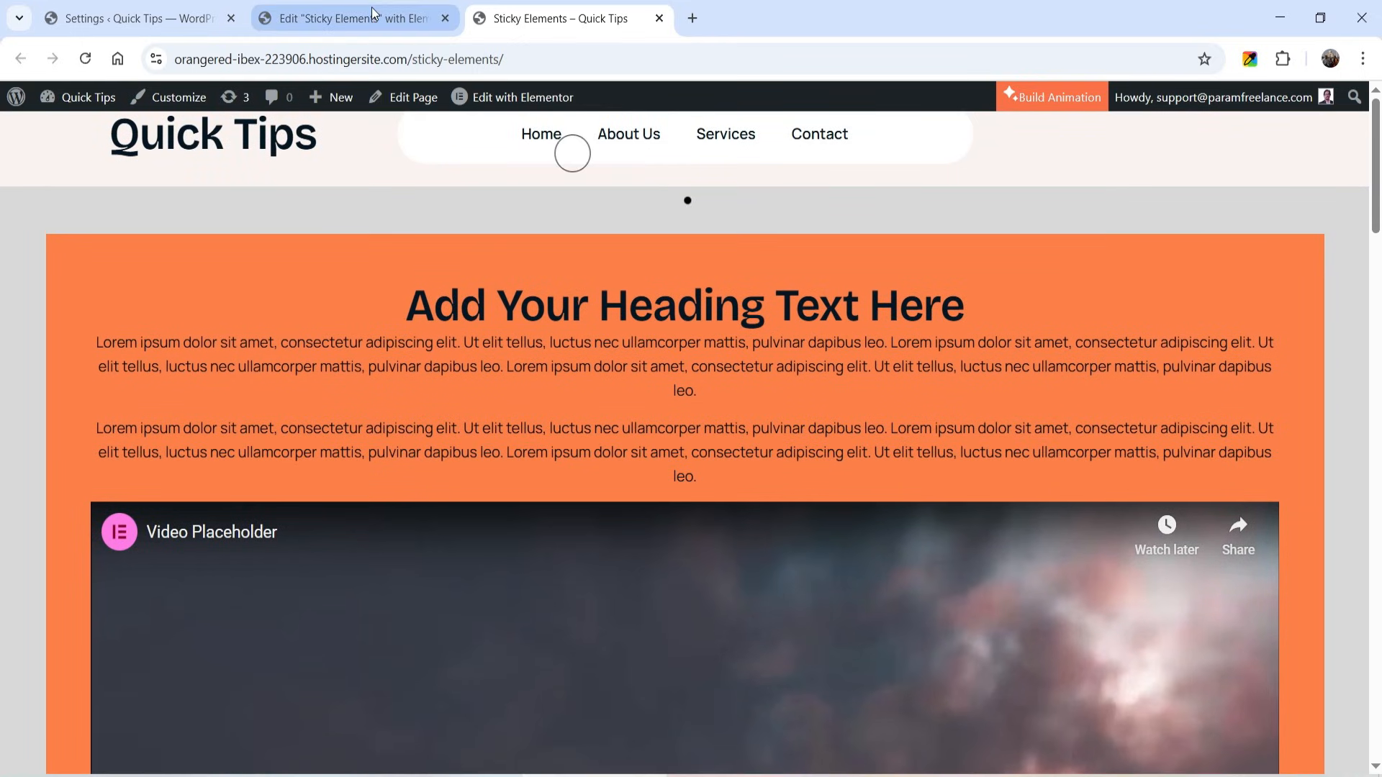
- Return to the editor and enable the Sticky Element effect on the near-black second card's container
{"action": "left_click", "coordinate": [360, 16]}
{"action": "scroll", "coordinate": [528, 313], "scroll_direction": "down", "scroll_amount": 11}
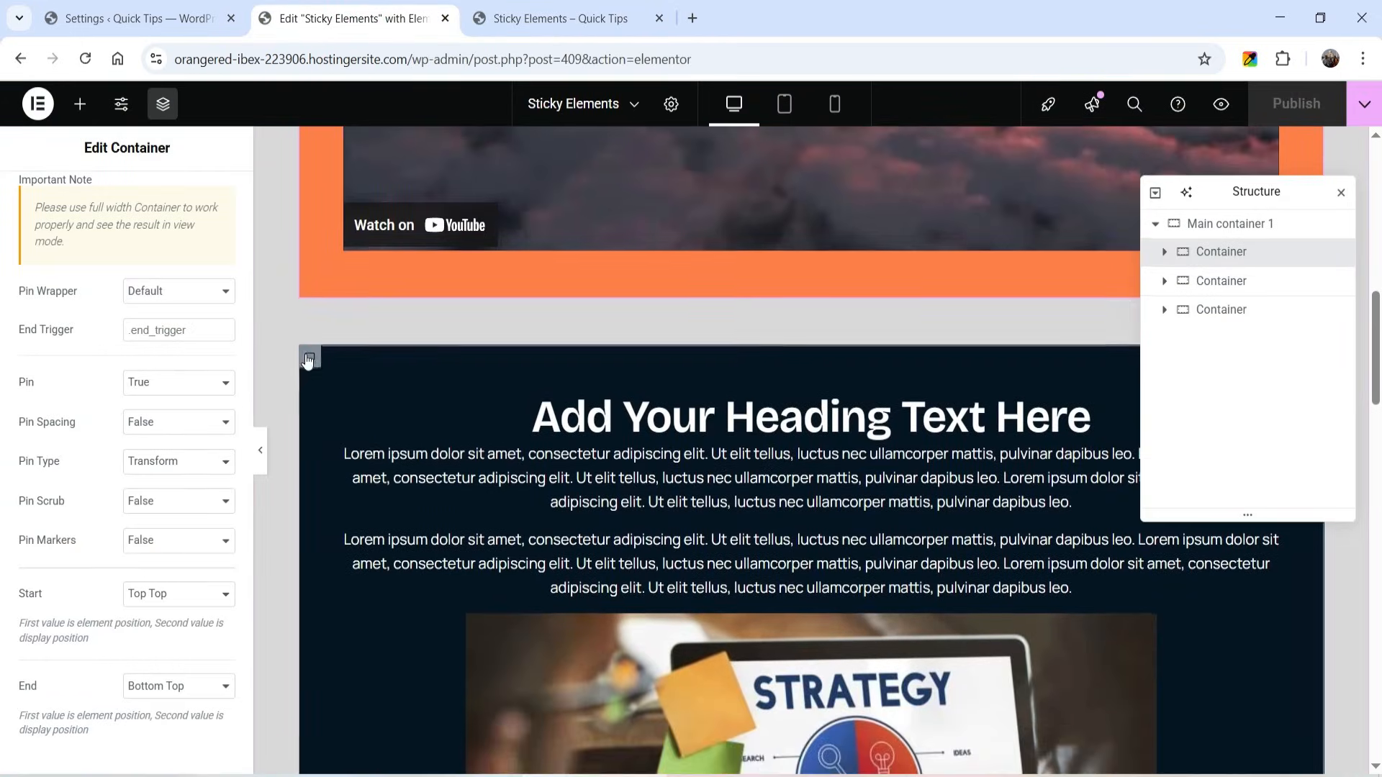
{"action": "left_click", "coordinate": [308, 358]}
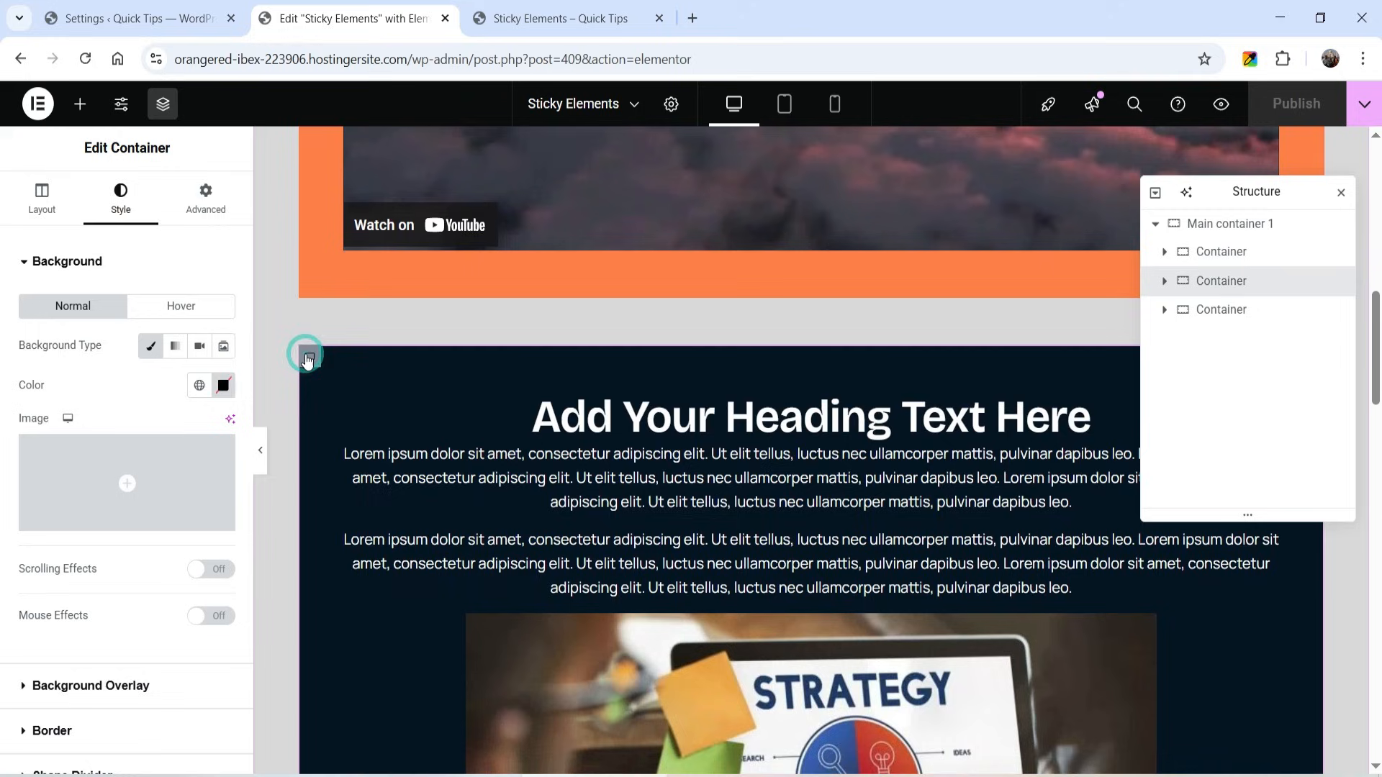
{"action": "left_click", "coordinate": [203, 193]}
{"action": "scroll", "coordinate": [72, 426], "scroll_direction": "down", "scroll_amount": 5}
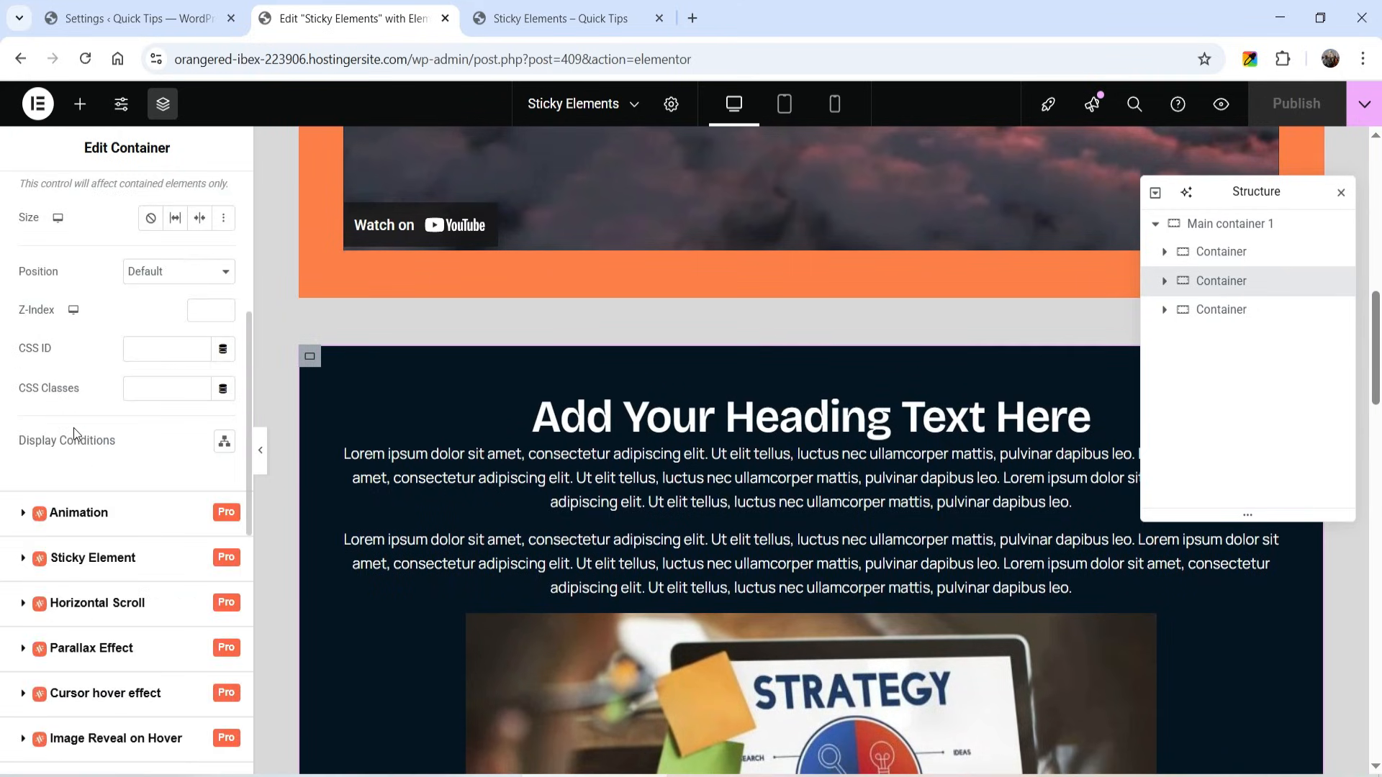
{"action": "left_click", "coordinate": [79, 569]}
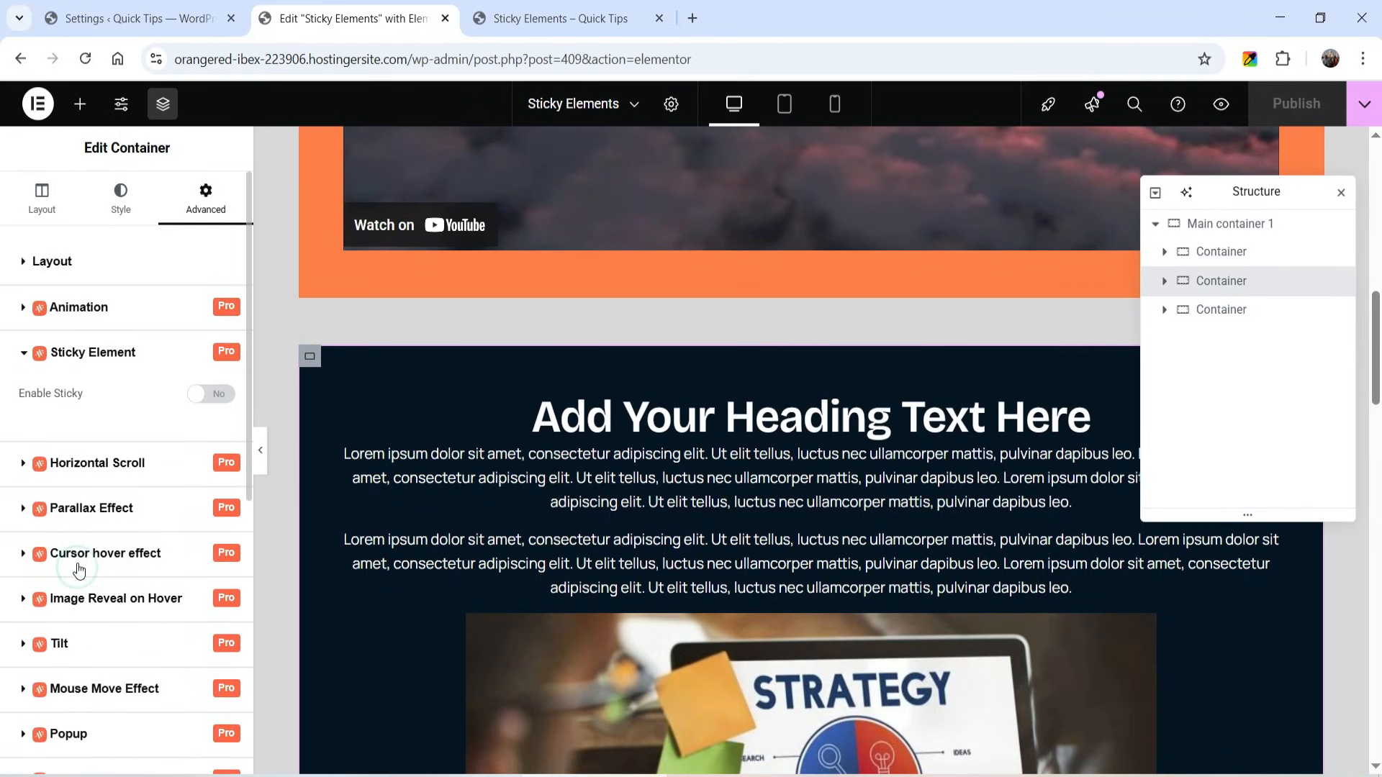
{"action": "left_click", "coordinate": [211, 394]}
- Enable the Sticky Element effect on the dark blue third card's container and publish the page
{"action": "scroll", "coordinate": [573, 338], "scroll_direction": "down", "scroll_amount": 10}
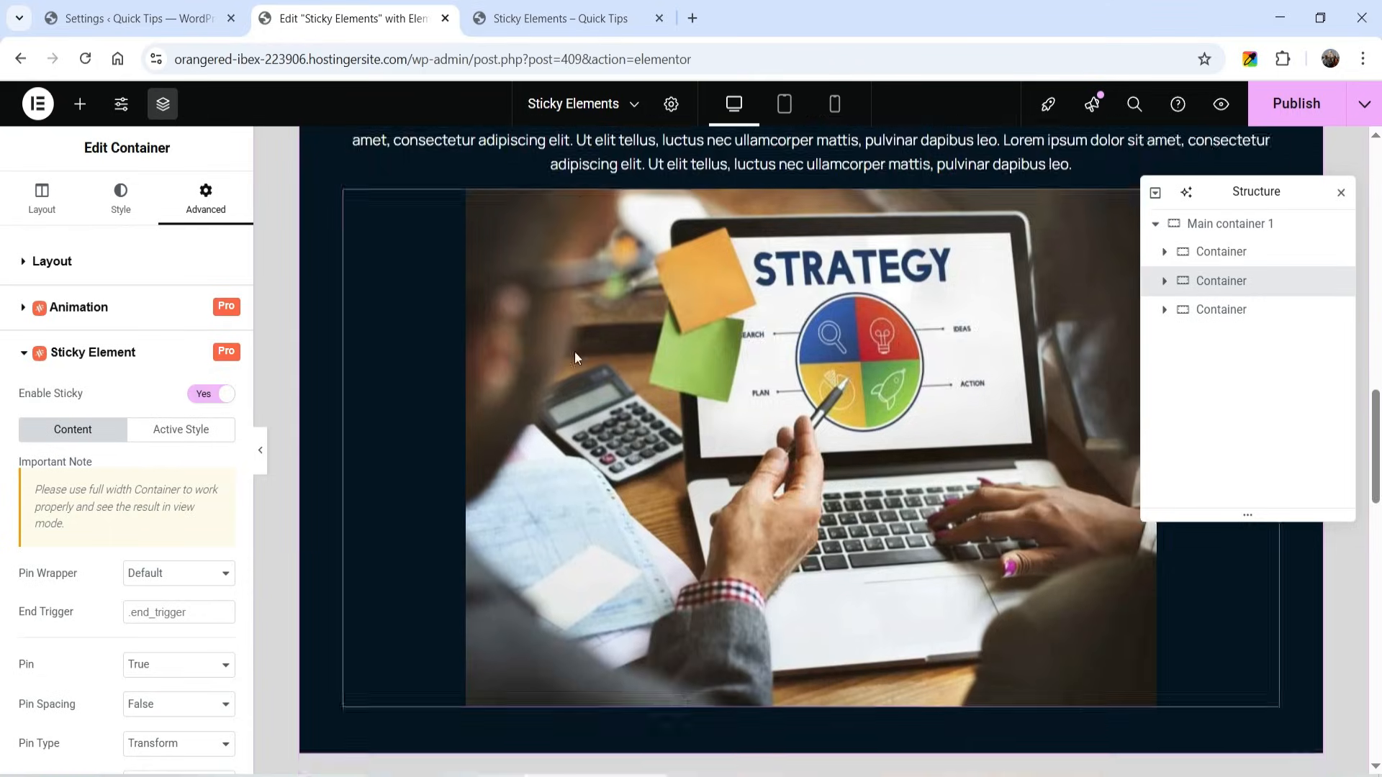
{"action": "scroll", "coordinate": [573, 352], "scroll_direction": "down", "scroll_amount": 1}
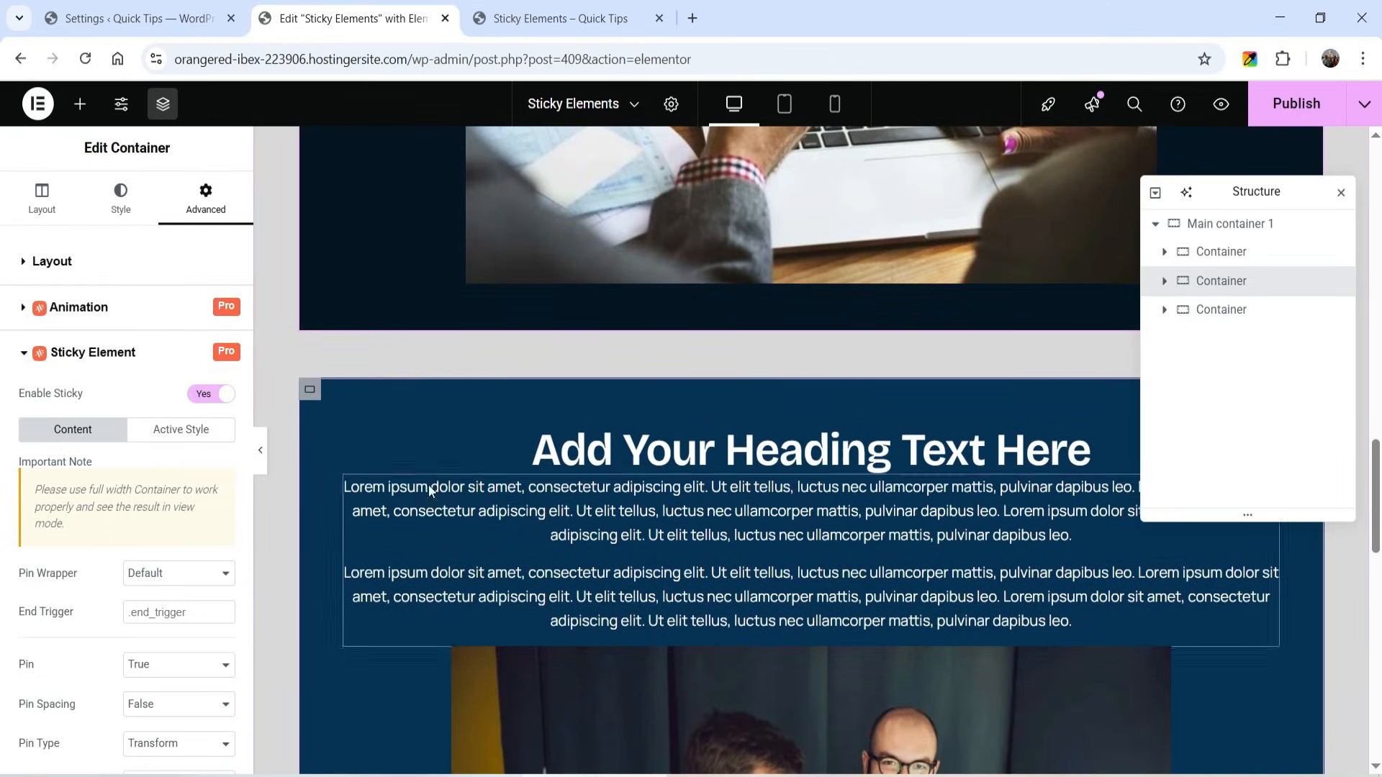
{"action": "left_click", "coordinate": [309, 389]}
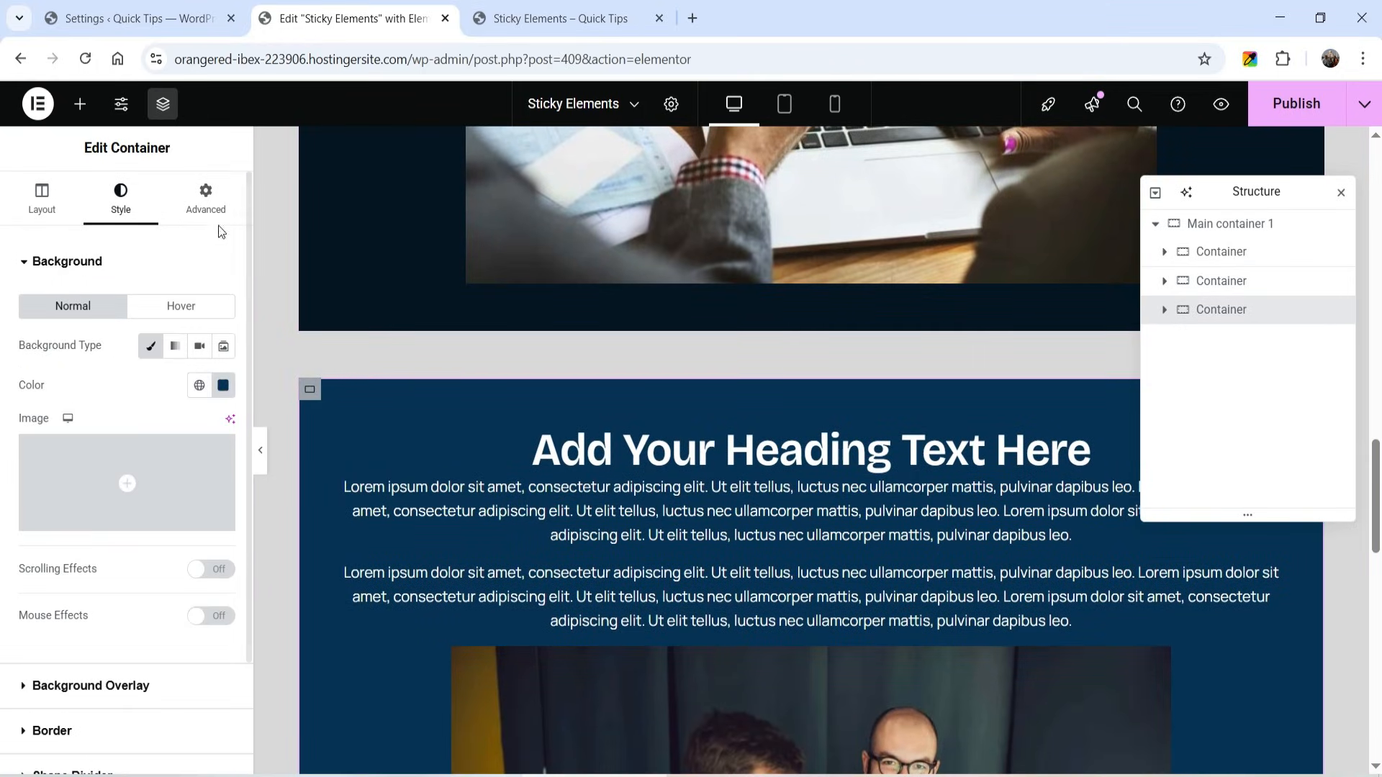
{"action": "left_click", "coordinate": [205, 193]}
{"action": "scroll", "coordinate": [45, 502], "scroll_direction": "down", "scroll_amount": 5}
{"action": "left_click", "coordinate": [107, 555]}
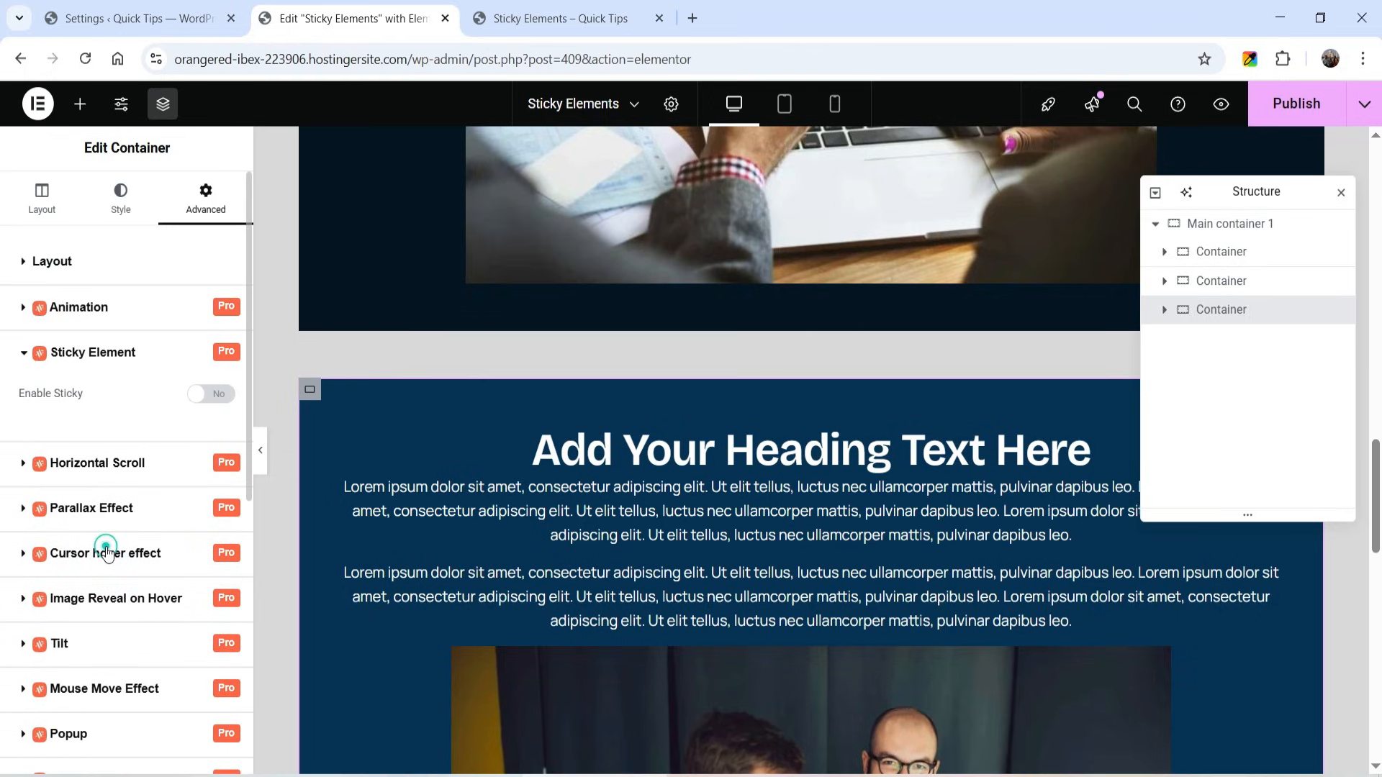
{"action": "left_click", "coordinate": [216, 401]}
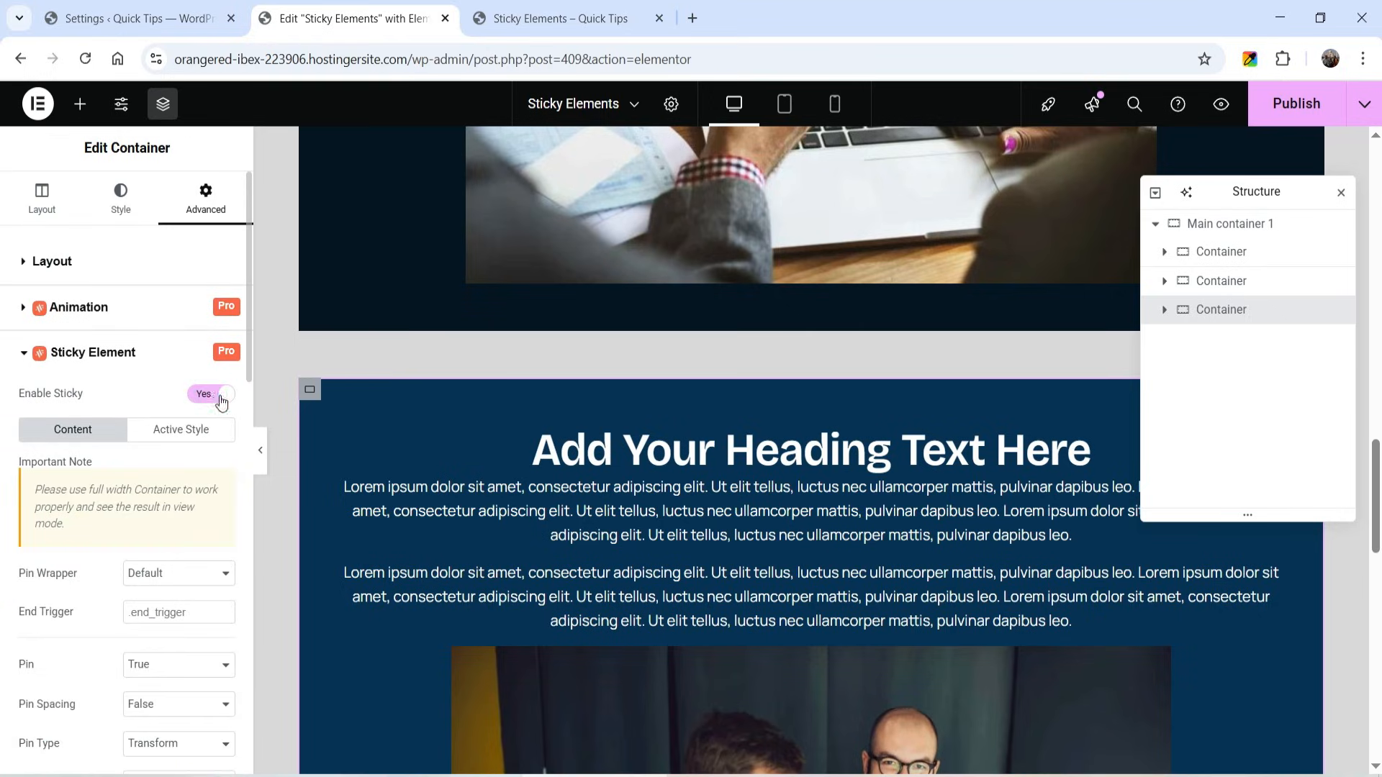
{"action": "left_click", "coordinate": [1303, 96]}
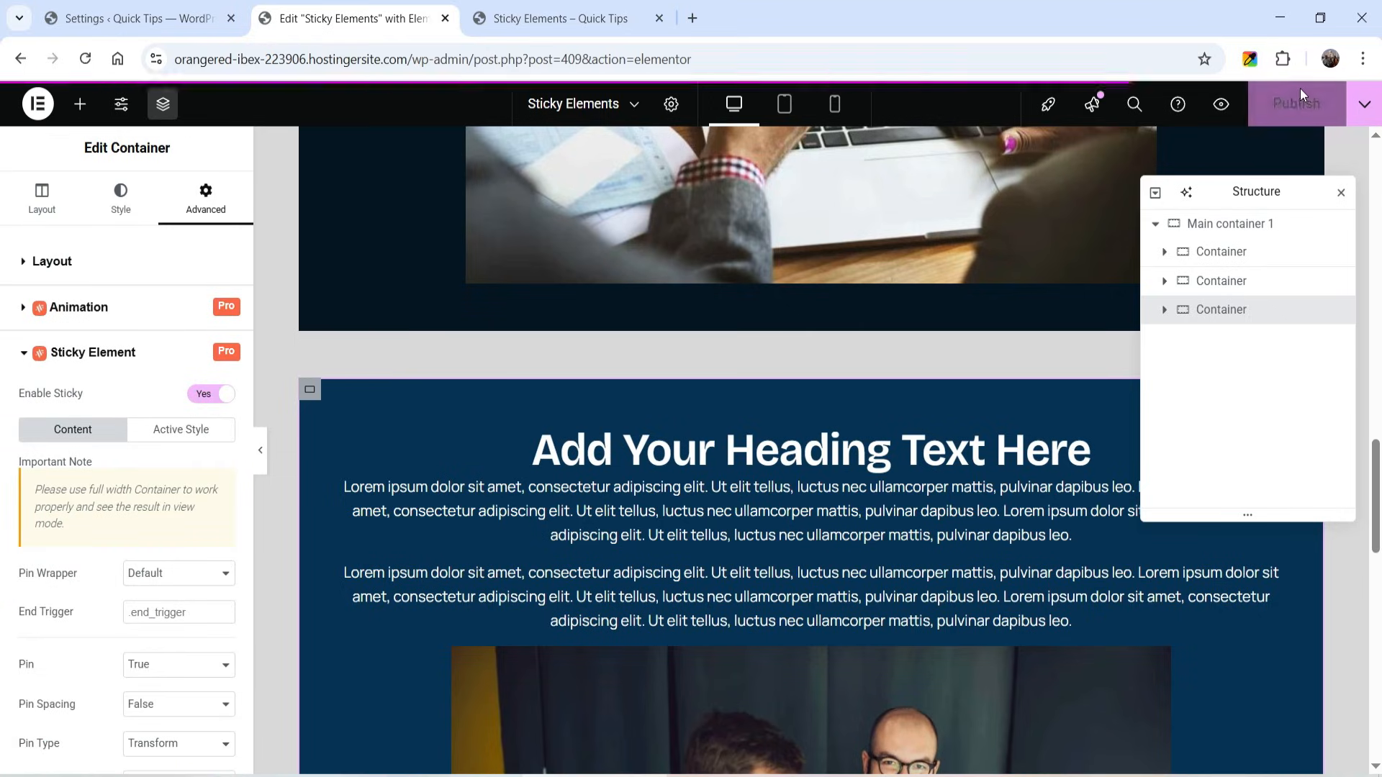
- Examine on the live page how the three sticky cards stack over each other down to the footer
{"action": "left_click", "coordinate": [579, 9]}
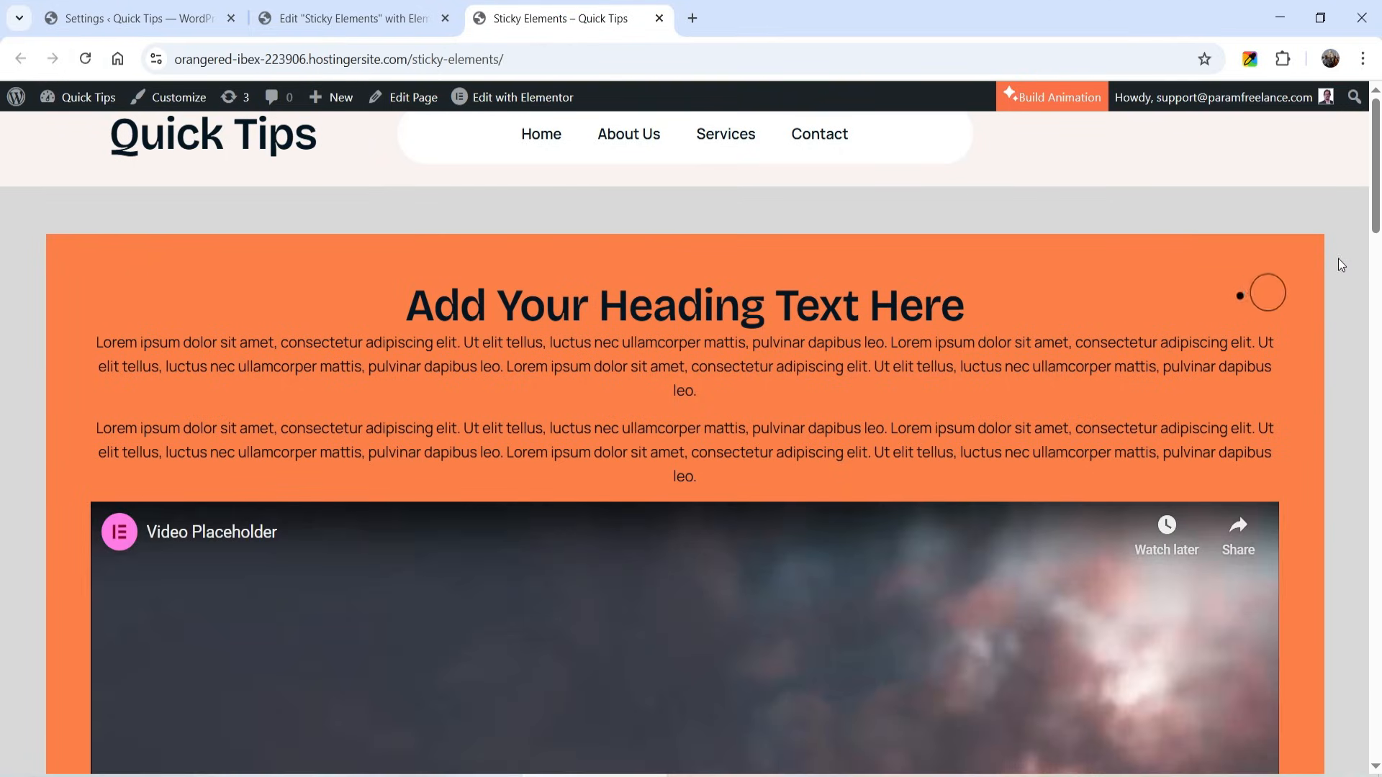
{"action": "scroll", "coordinate": [1346, 253], "scroll_direction": "down", "scroll_amount": 2}
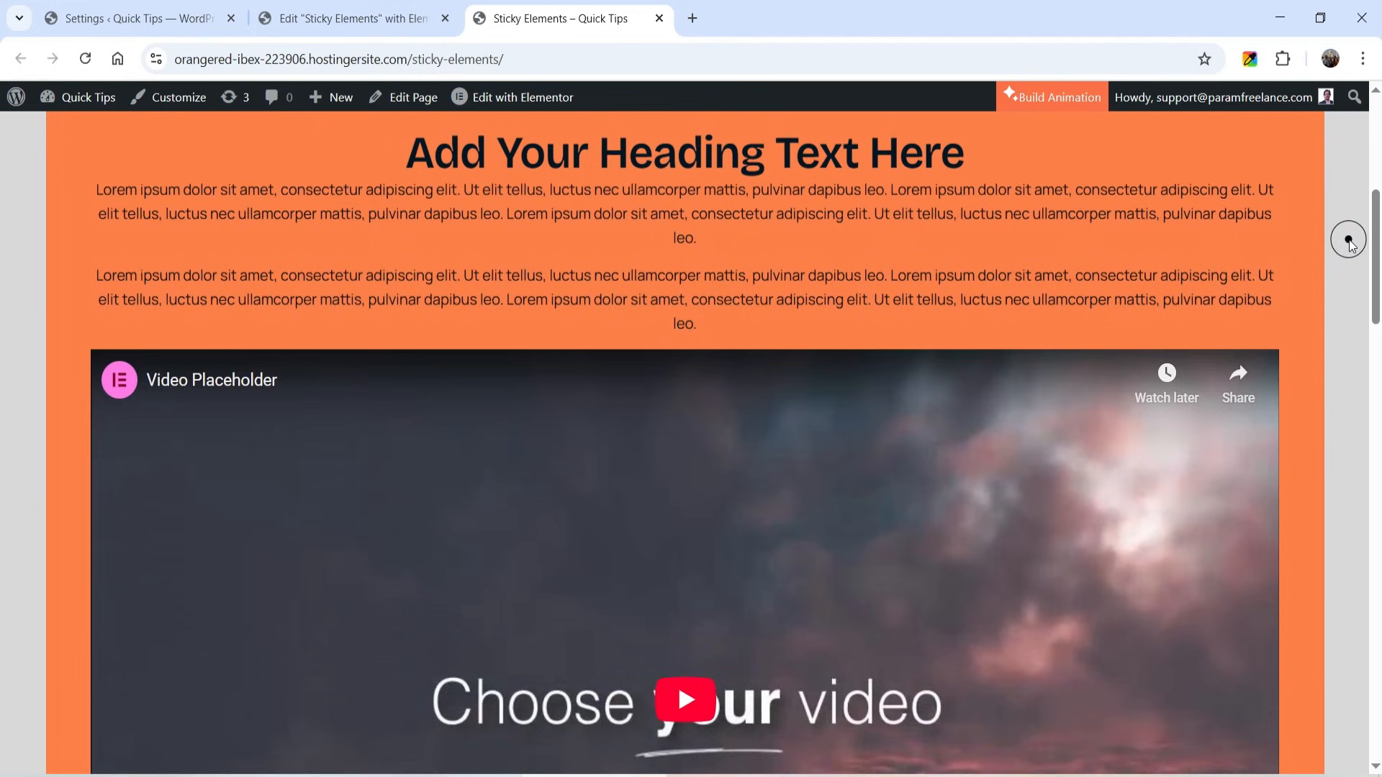
{"action": "scroll", "coordinate": [1352, 245], "scroll_direction": "down", "scroll_amount": 5}
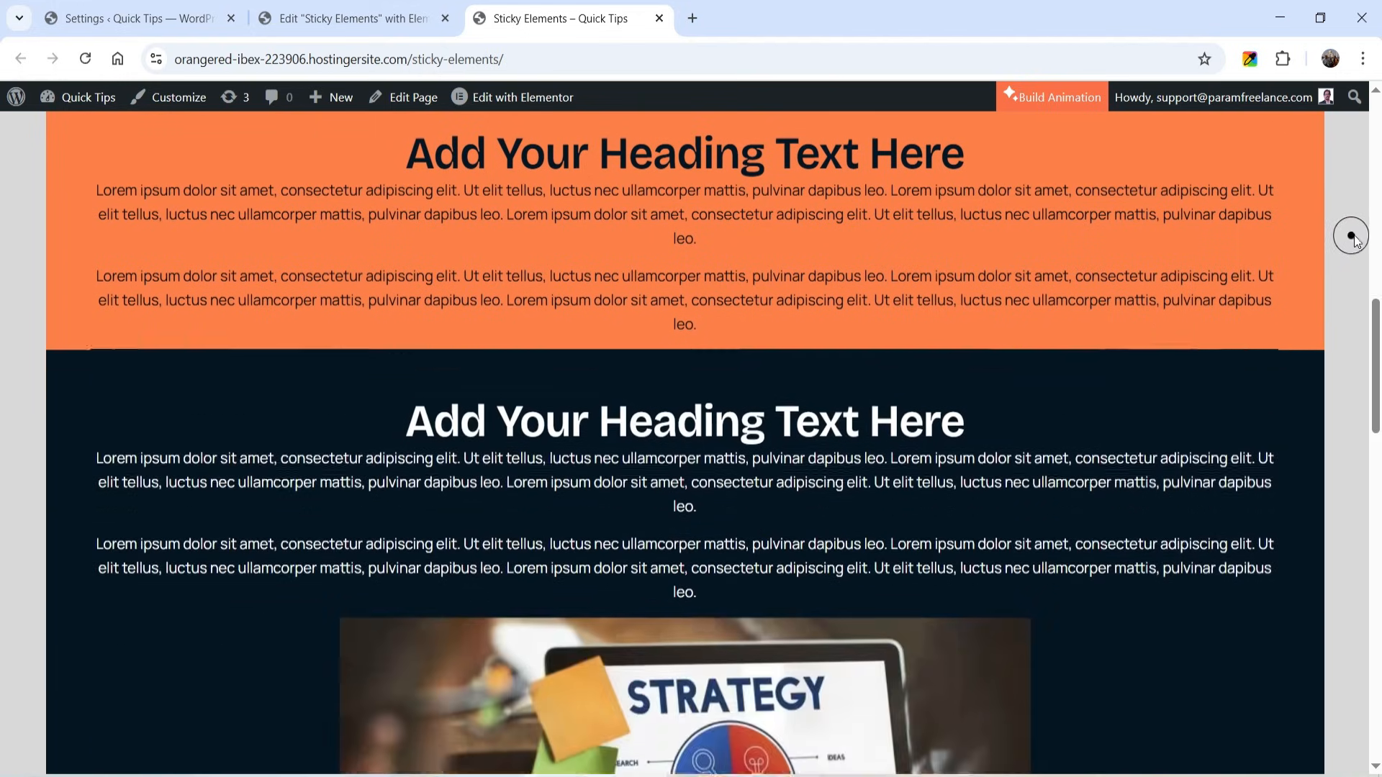
{"action": "scroll", "coordinate": [1354, 237], "scroll_direction": "down", "scroll_amount": 4}
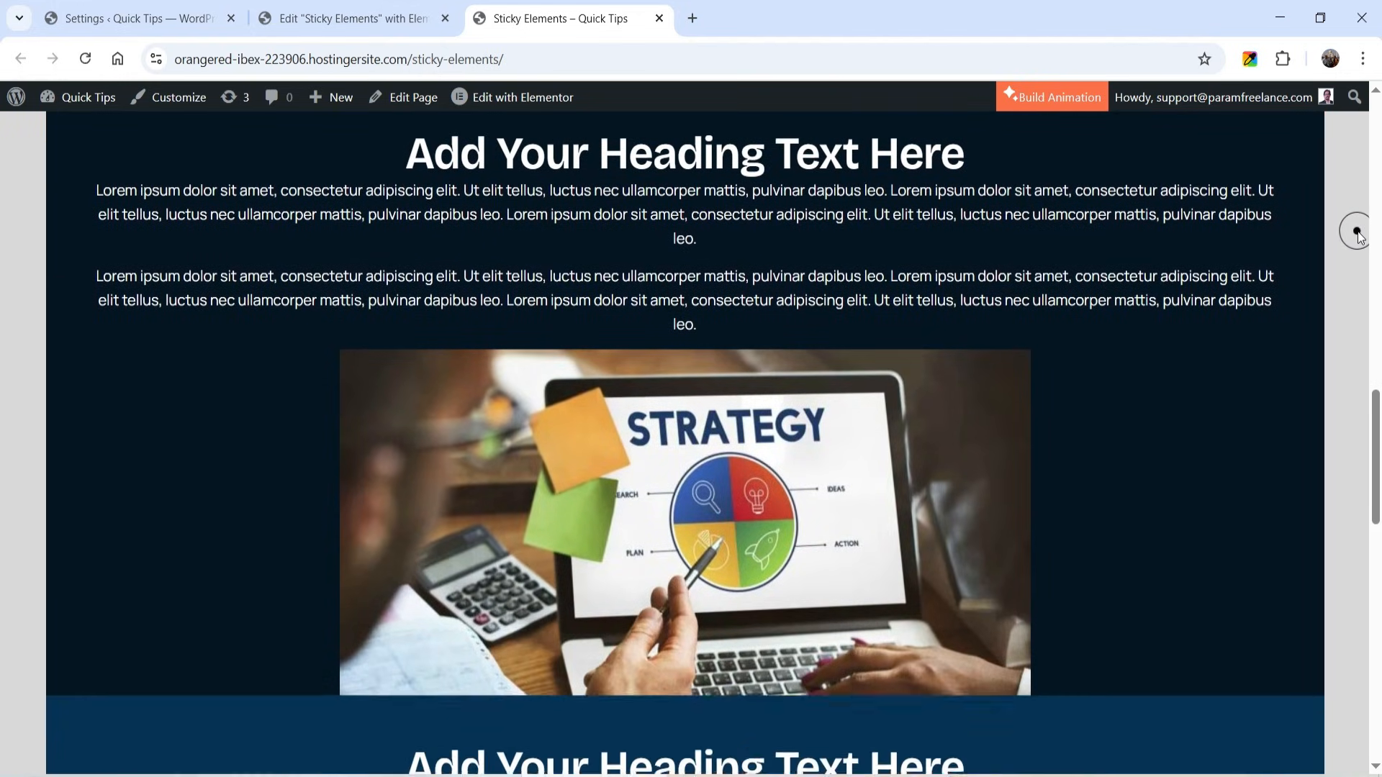
{"action": "scroll", "coordinate": [1357, 234], "scroll_direction": "down", "scroll_amount": 5}
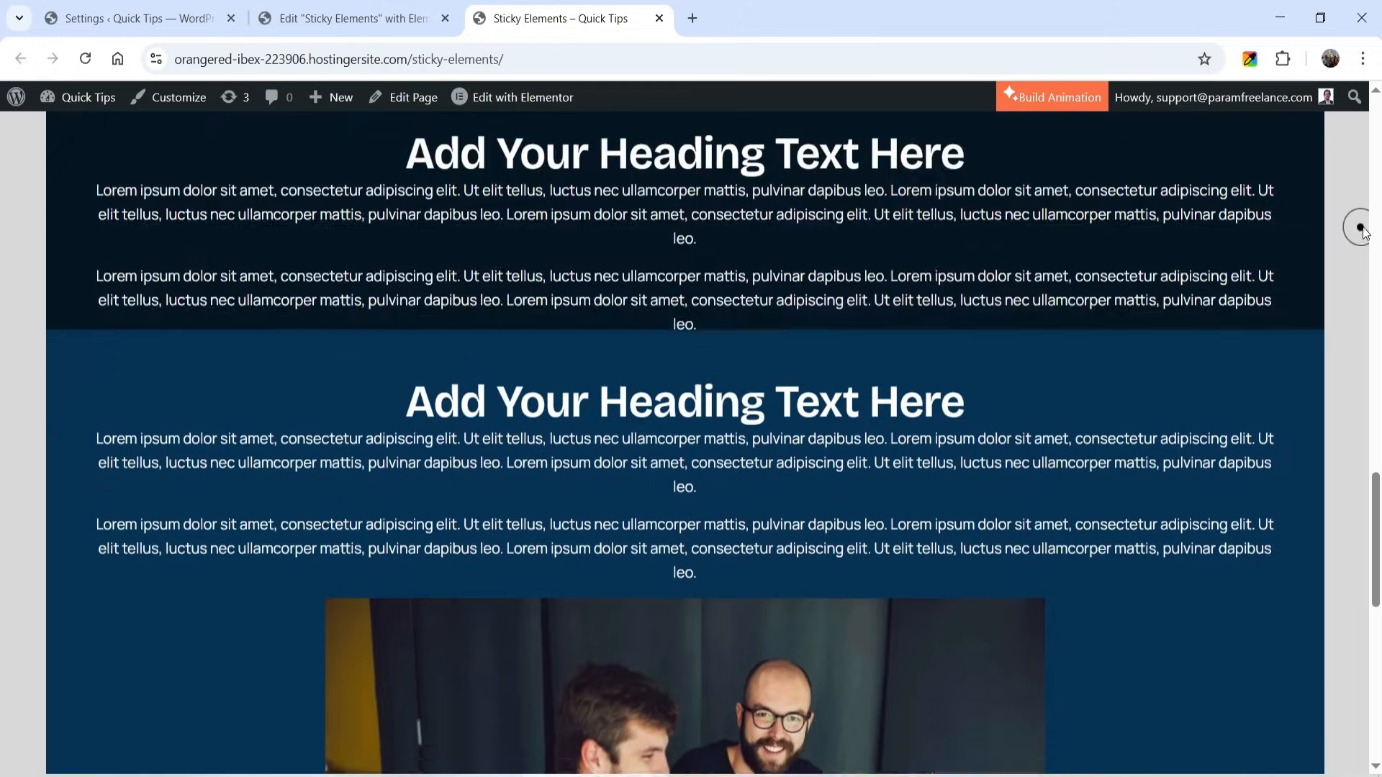
{"action": "scroll", "coordinate": [1363, 229], "scroll_direction": "down", "scroll_amount": 1}
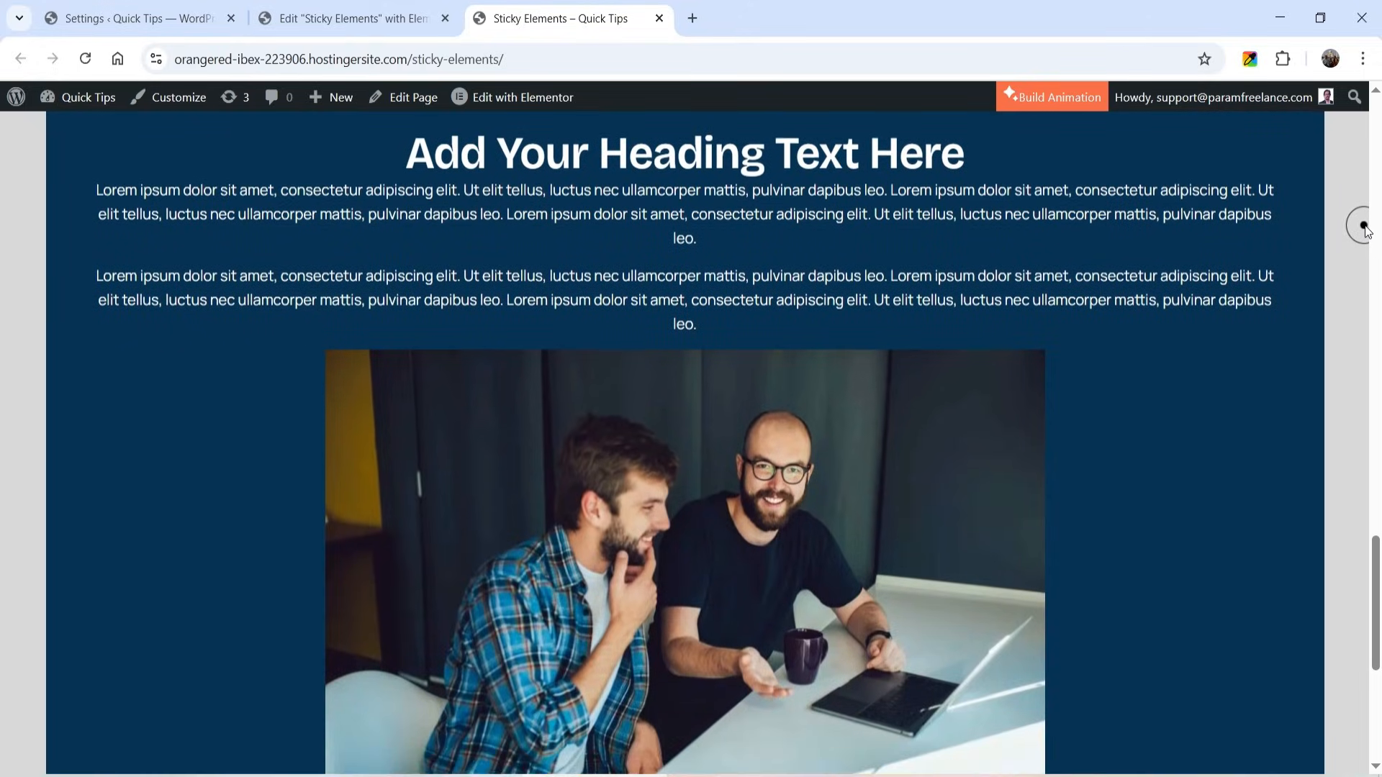
{"action": "scroll", "coordinate": [1366, 229], "scroll_direction": "down", "scroll_amount": 3}
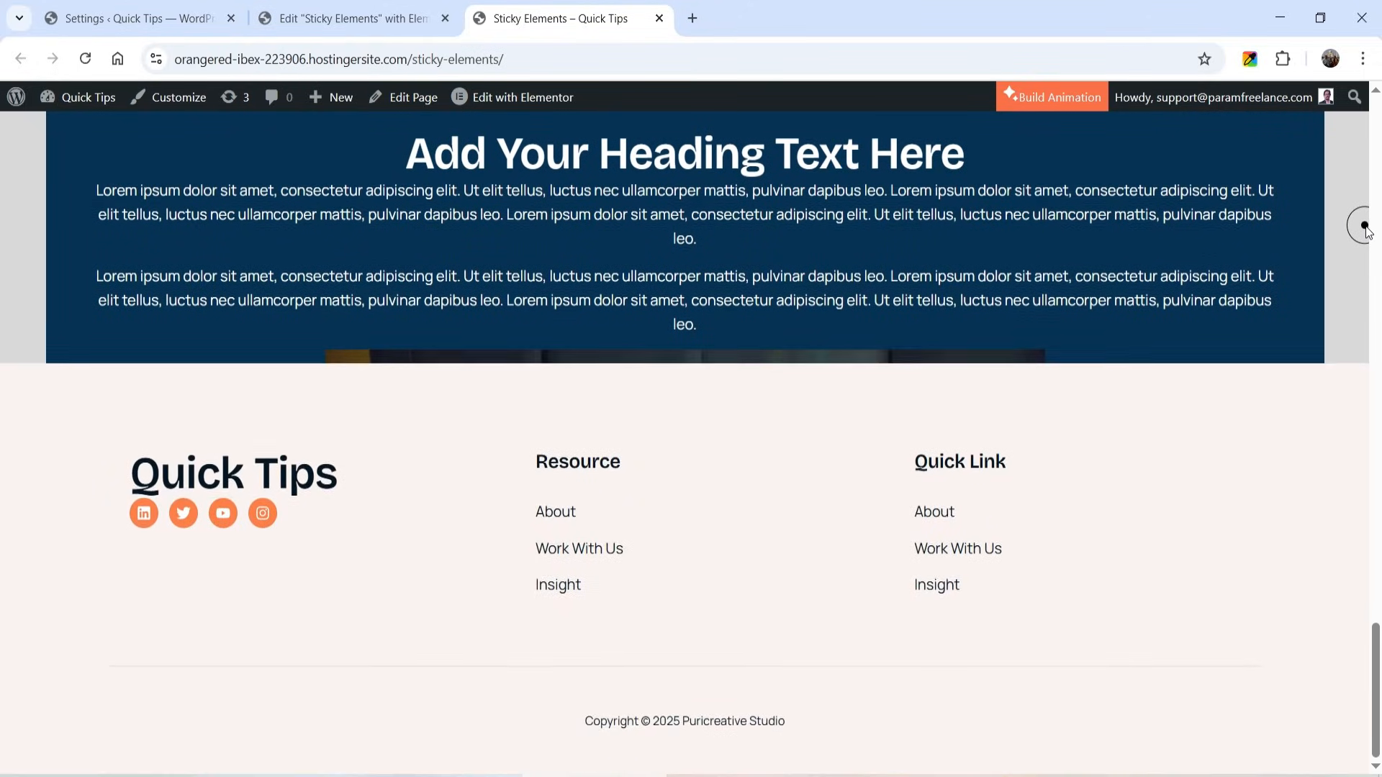
{"action": "scroll", "coordinate": [1366, 229], "scroll_direction": "up", "scroll_amount": 5}
{"action": "scroll", "coordinate": [1366, 229], "scroll_direction": "up", "scroll_amount": 10}
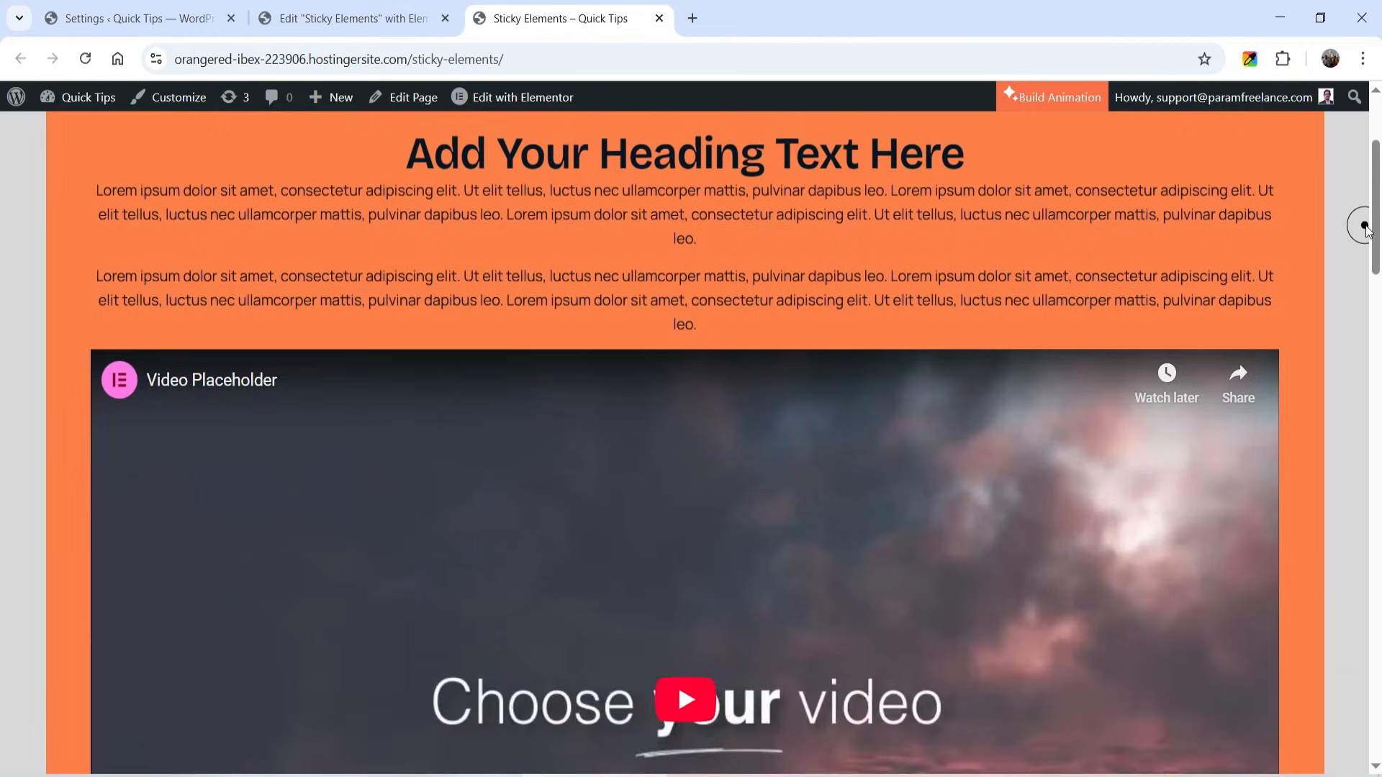
{"action": "scroll", "coordinate": [1365, 229], "scroll_direction": "up", "scroll_amount": 1}
{"action": "scroll", "coordinate": [1366, 228], "scroll_direction": "down", "scroll_amount": 3}
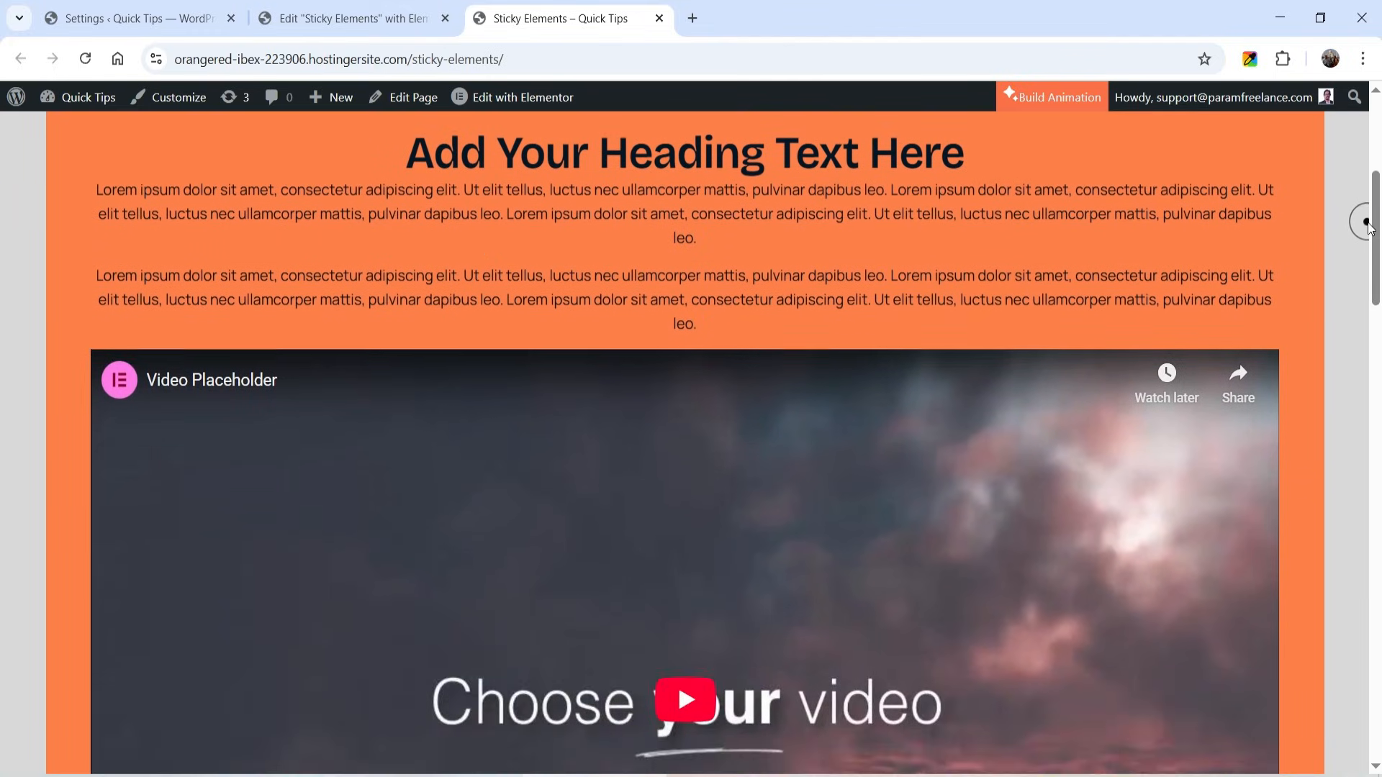
{"action": "scroll", "coordinate": [1366, 229], "scroll_direction": "down", "scroll_amount": 10}
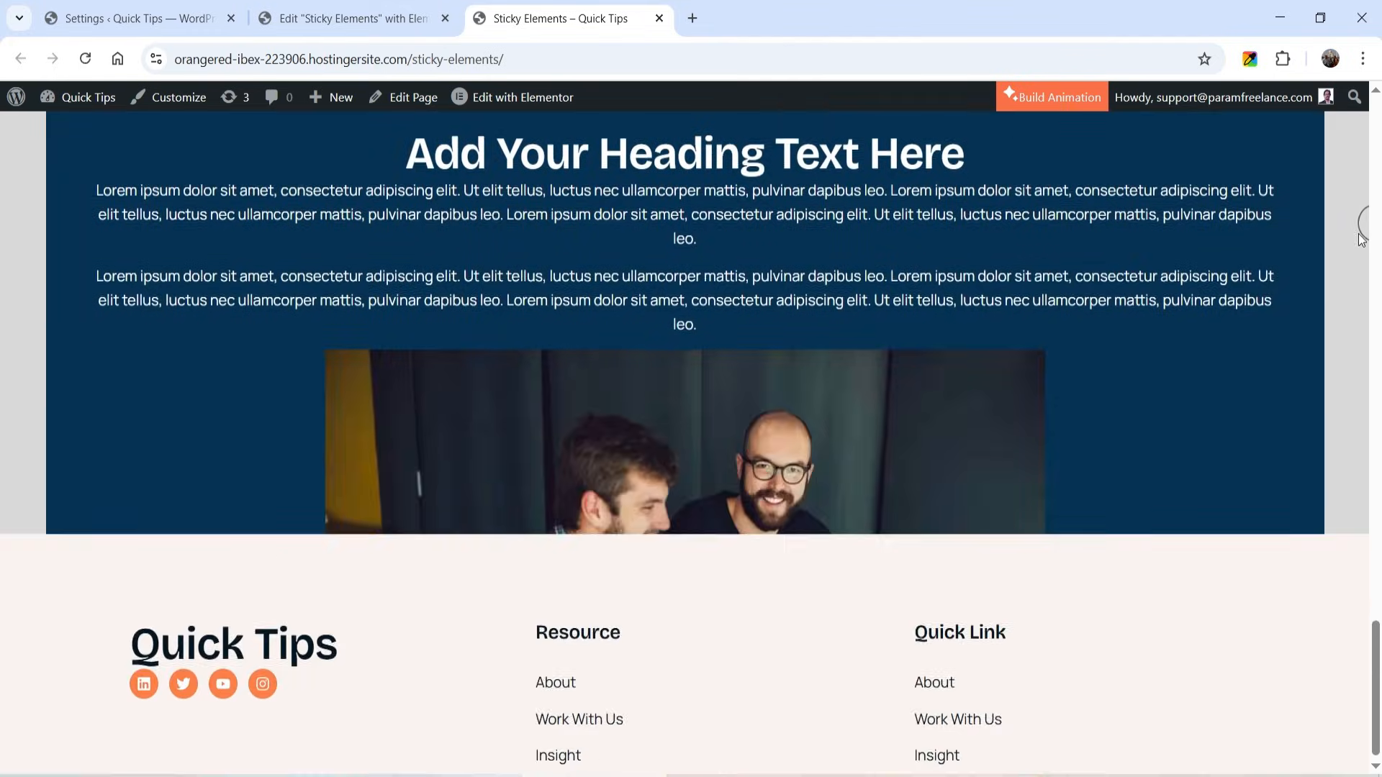
- Return to the editor, close the Structure window and add a container with two equal columns below the cards
{"action": "left_click", "coordinate": [333, 19]}
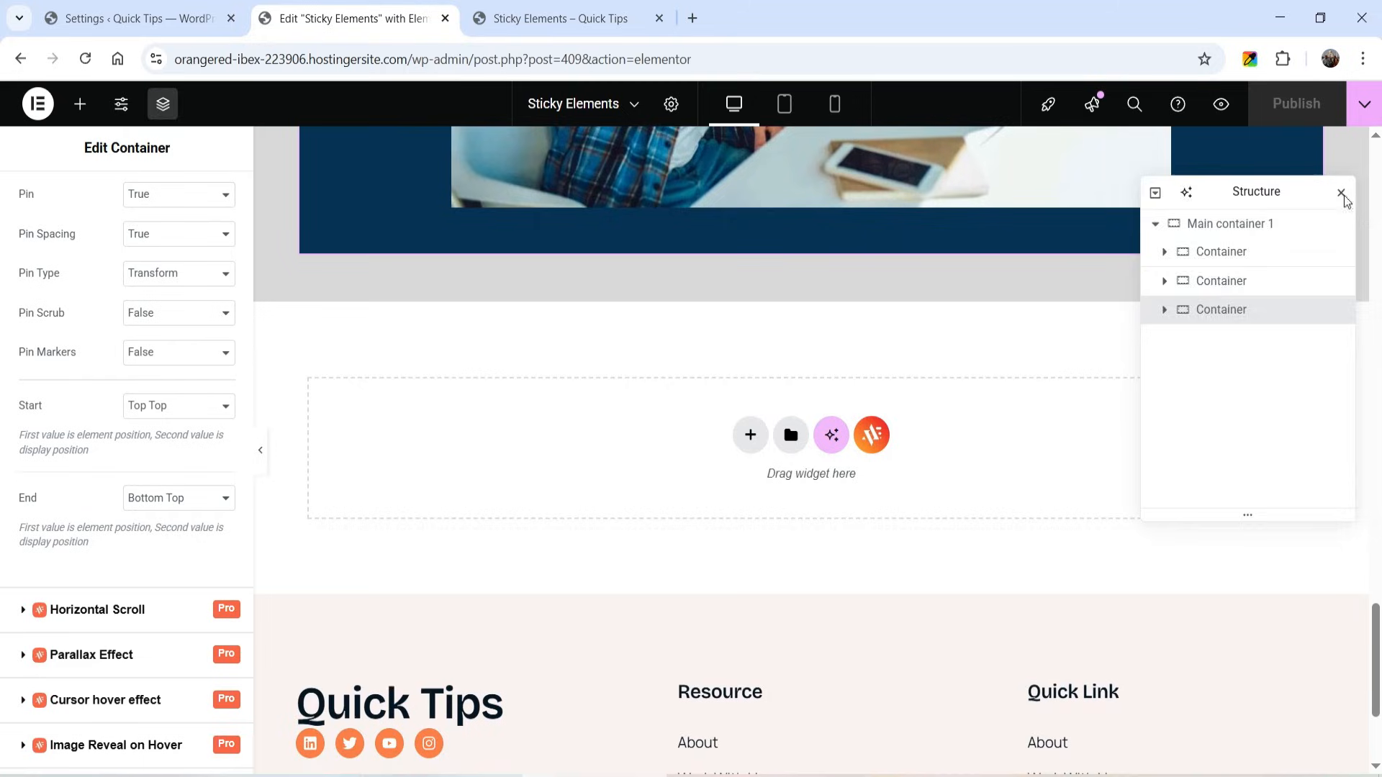
{"action": "left_click", "coordinate": [1339, 191]}
{"action": "left_click", "coordinate": [752, 445]}
{"action": "left_click", "coordinate": [748, 477]}
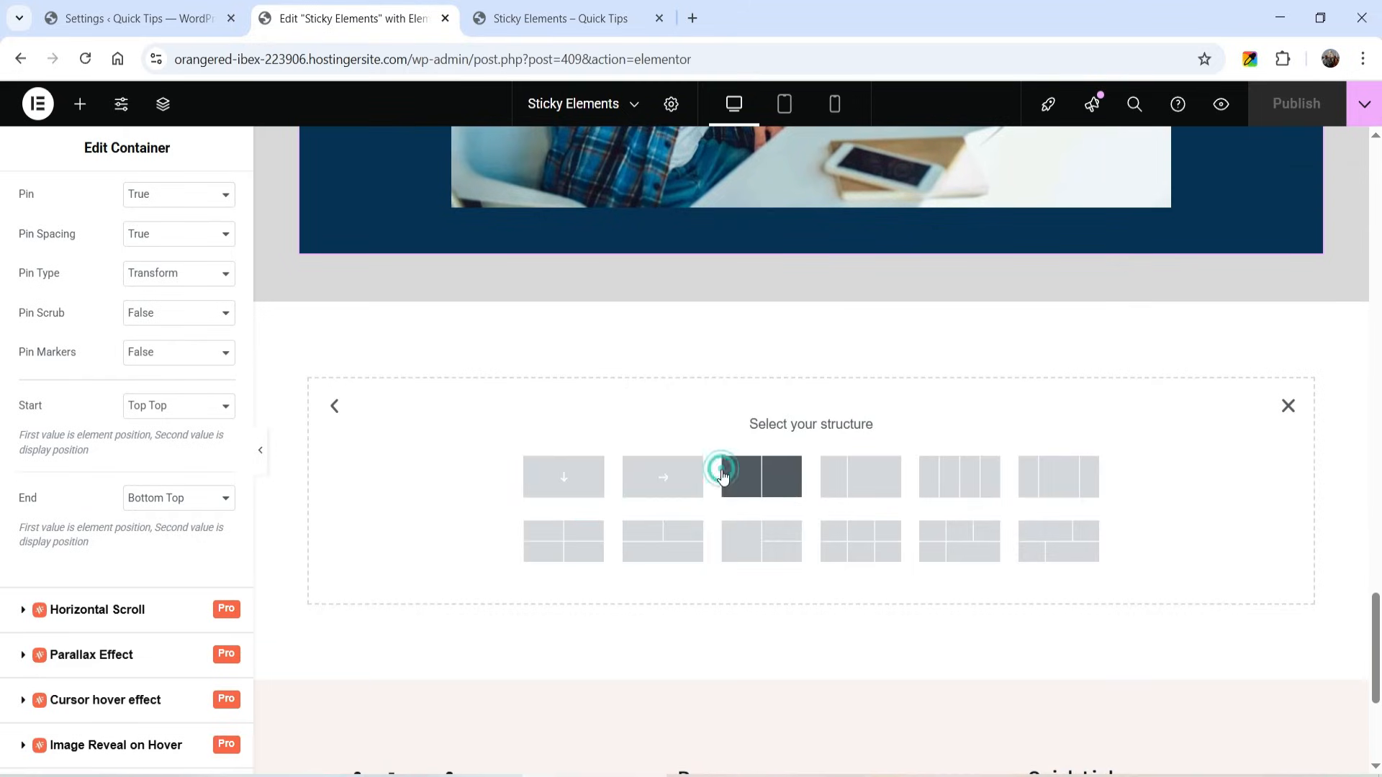
{"action": "left_click", "coordinate": [752, 484]}
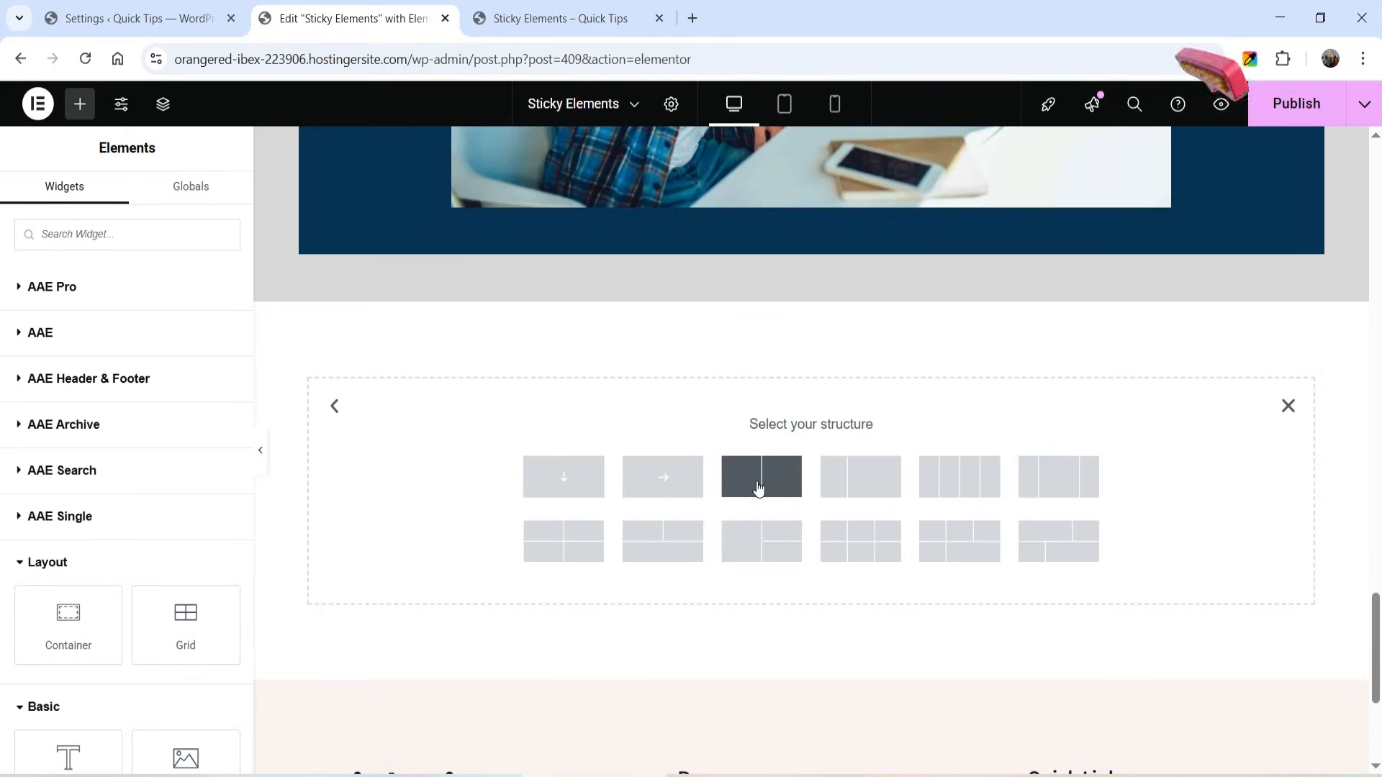
{"action": "left_click", "coordinate": [756, 482]}
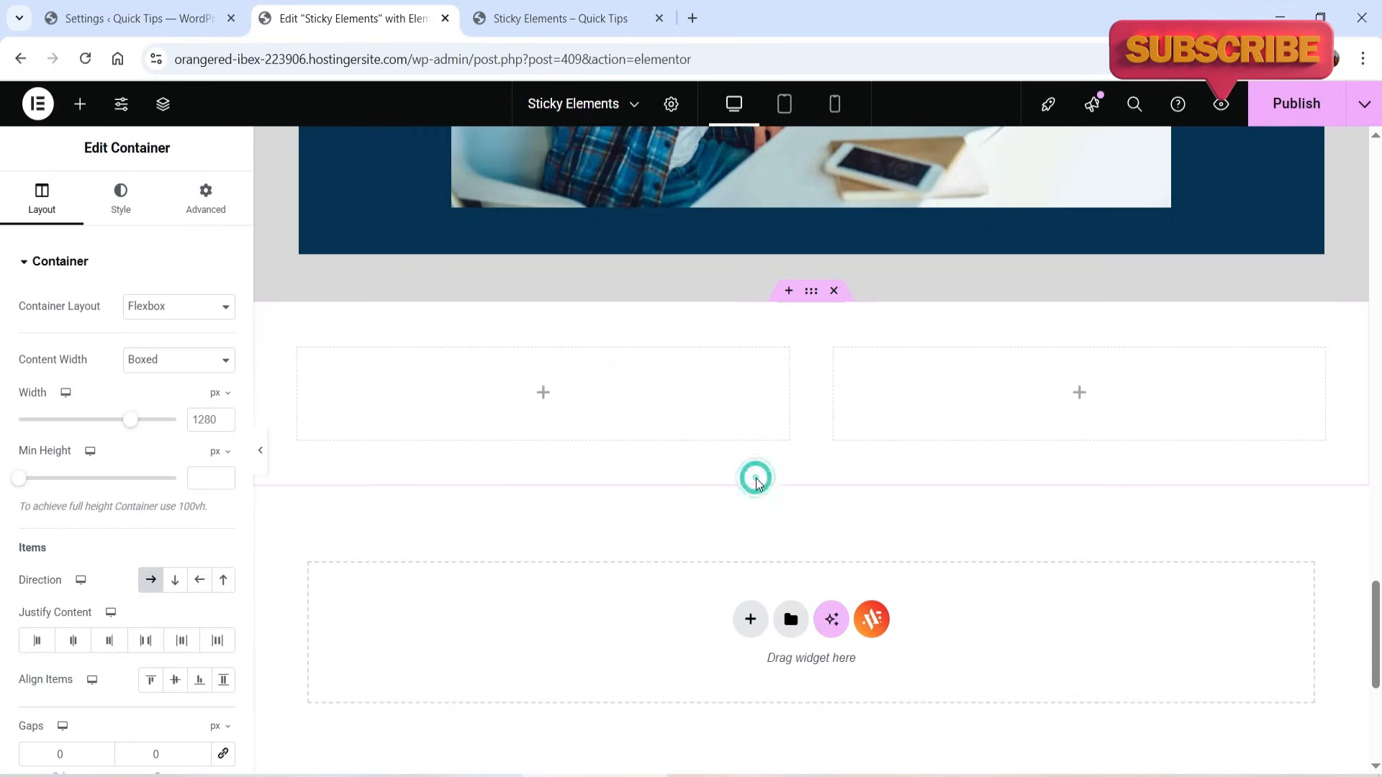
- Set the new two-column container's content width to Full Width and its margin and padding to 0 on all sides
{"action": "left_click", "coordinate": [173, 360]}
{"action": "left_click", "coordinate": [152, 408]}
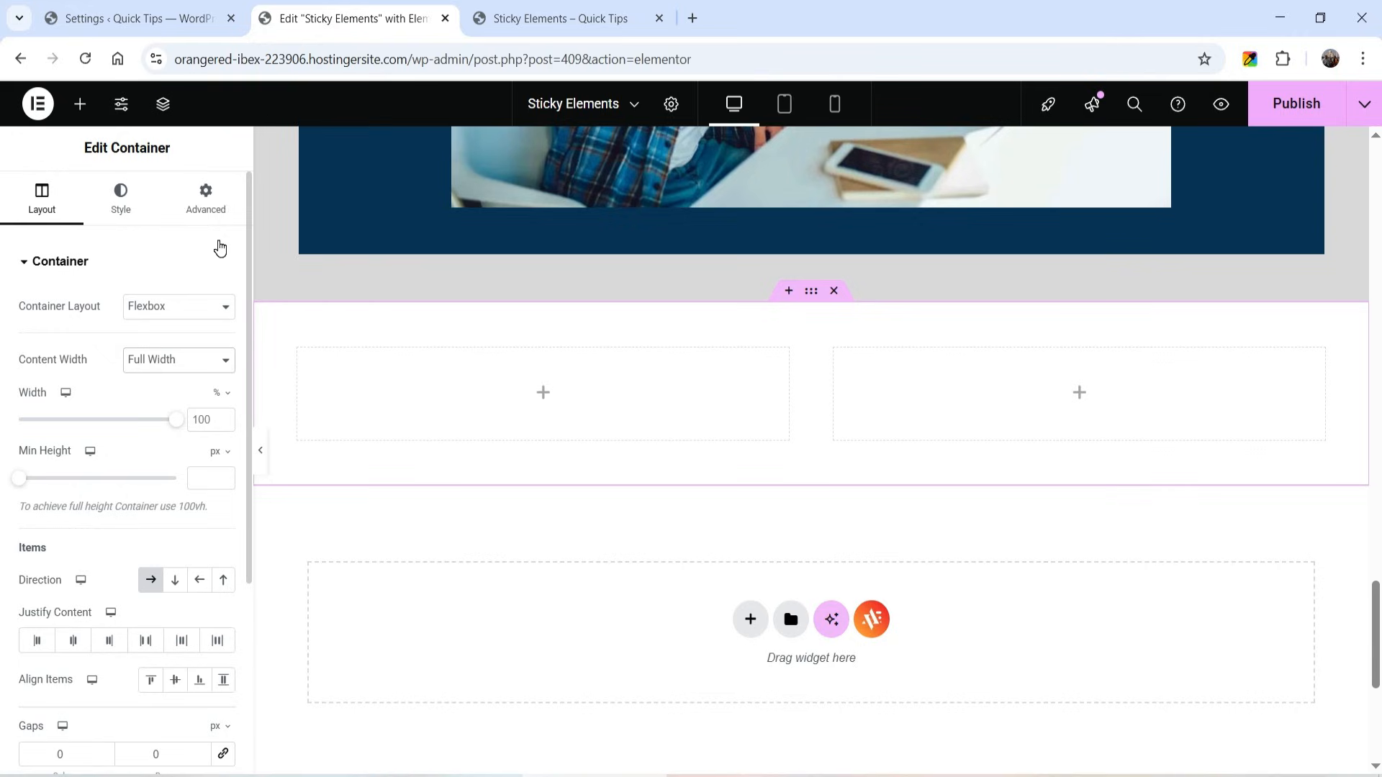
{"action": "left_click", "coordinate": [212, 215]}
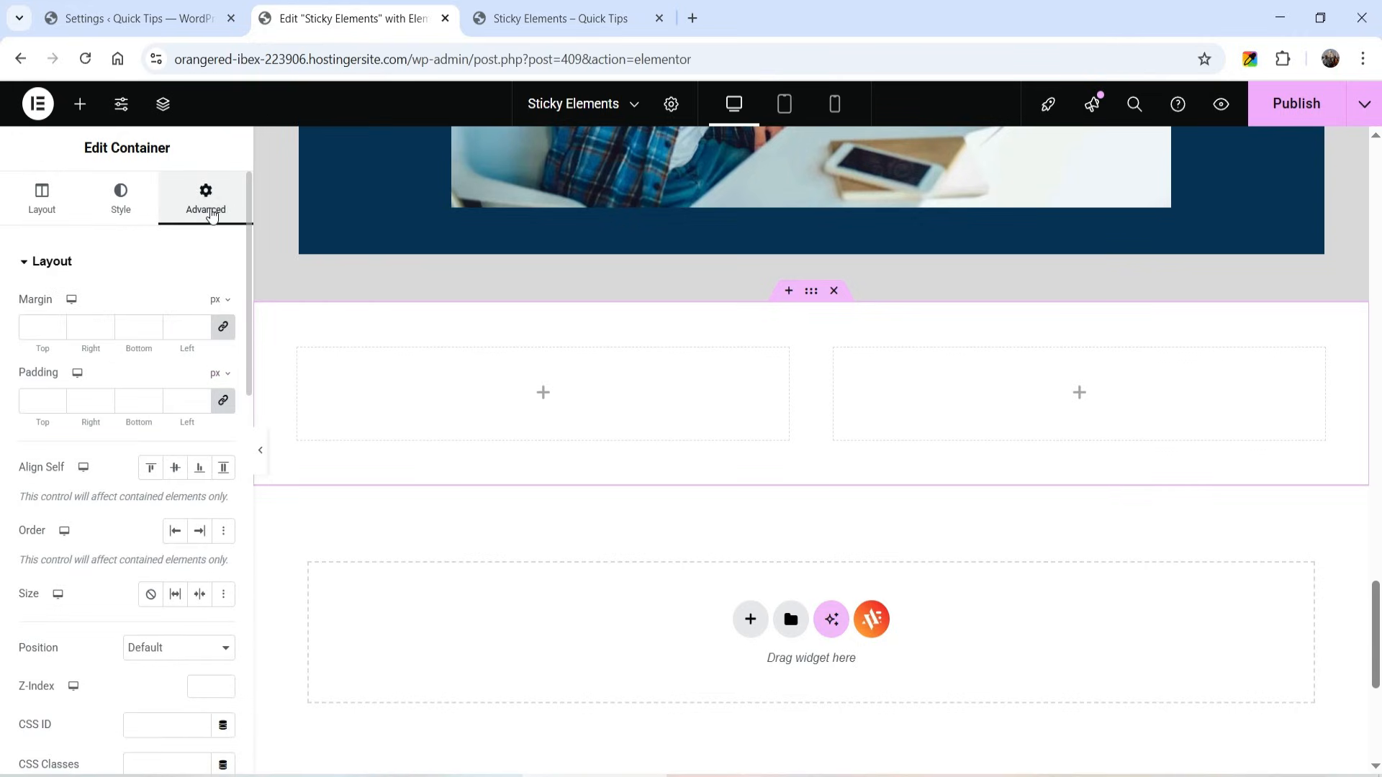
{"action": "left_click", "coordinate": [229, 405]}
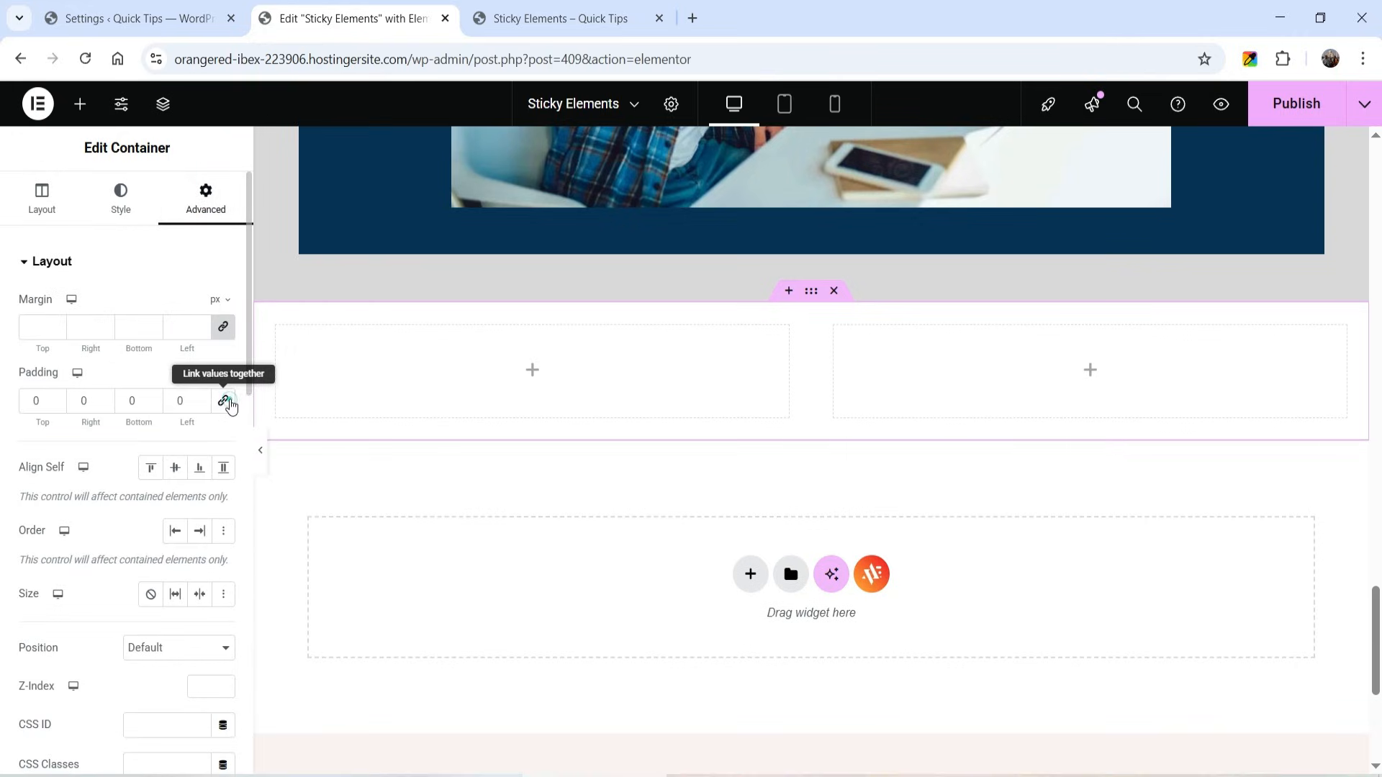
{"action": "left_click", "coordinate": [226, 330]}
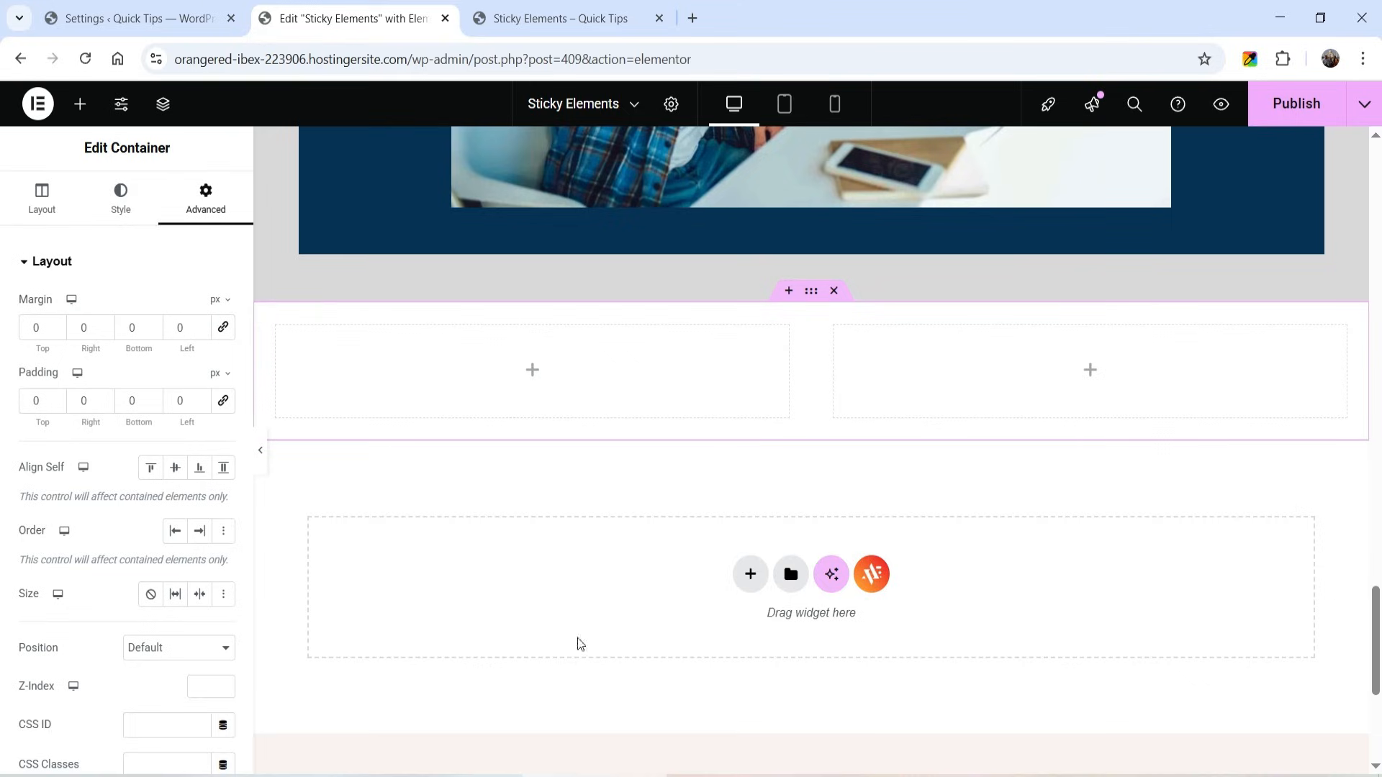
- Add an Image widget to the left column of the new container
{"action": "left_click", "coordinate": [265, 317]}
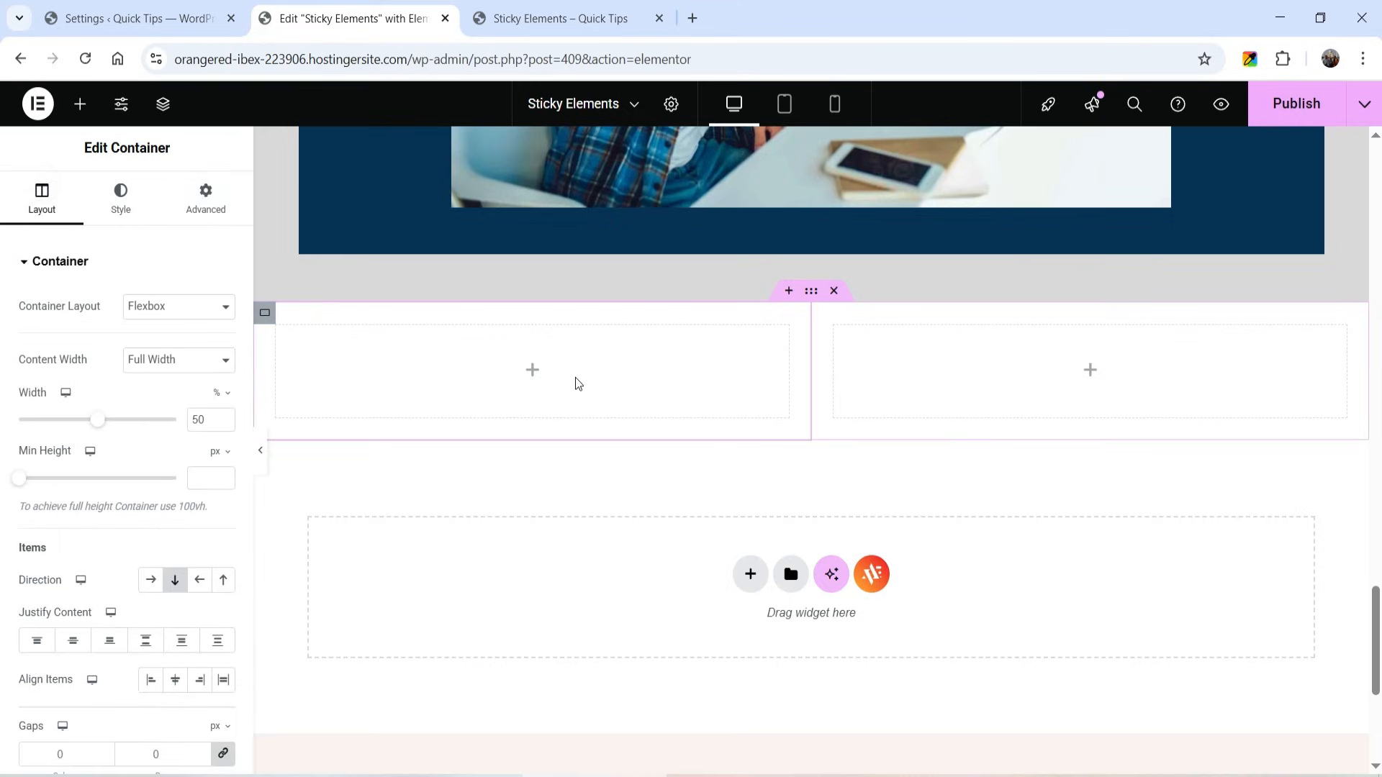
{"action": "left_click", "coordinate": [530, 373]}
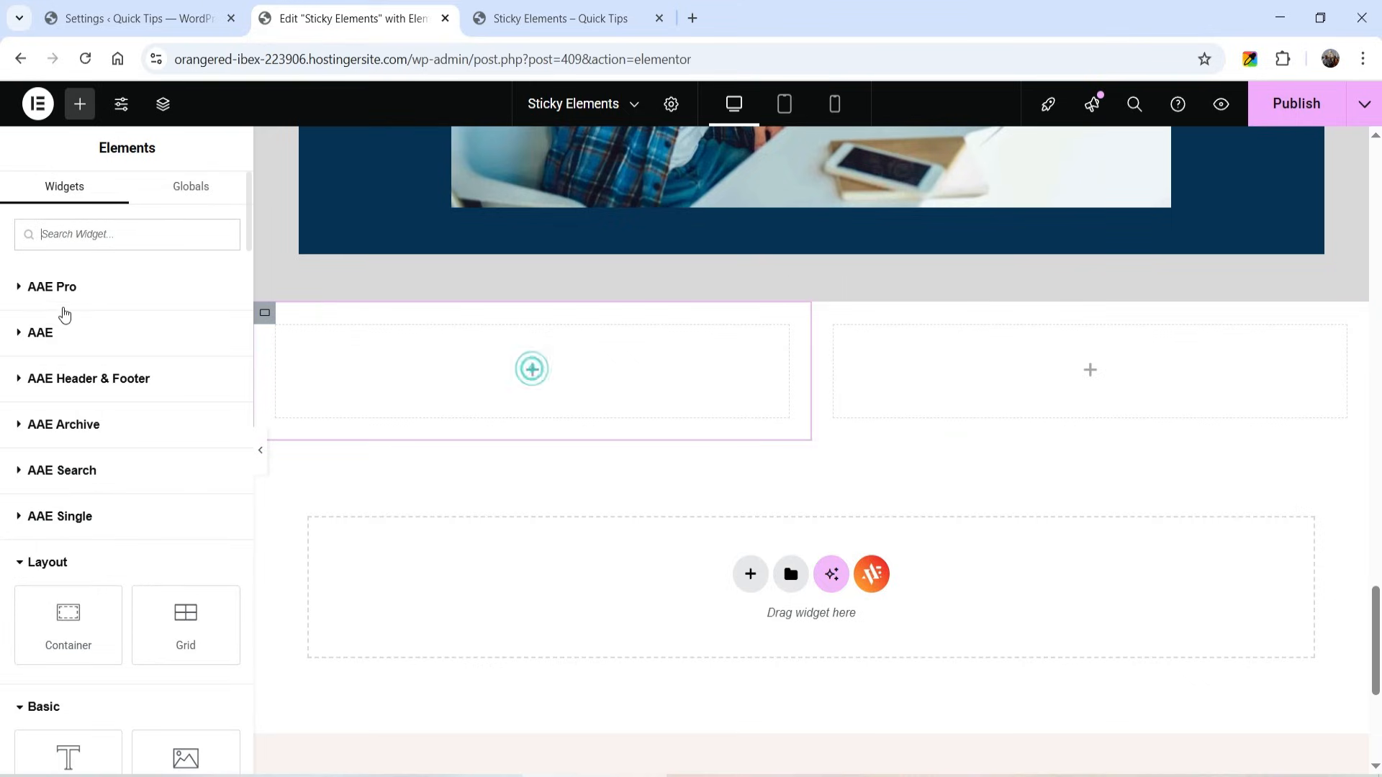
{"action": "scroll", "coordinate": [106, 430], "scroll_direction": "down", "scroll_amount": 4}
{"action": "left_click_drag", "start_coordinate": [160, 508], "coordinate": [508, 513]}
- Choose the media library photo of the businessman's working table with laptop and tablet for the left column's image
{"action": "left_click", "coordinate": [116, 351]}
{"action": "scroll", "coordinate": [786, 376], "scroll_direction": "down", "scroll_amount": 10}
{"action": "scroll", "coordinate": [790, 376], "scroll_direction": "up", "scroll_amount": 2}
{"action": "scroll", "coordinate": [792, 388], "scroll_direction": "up", "scroll_amount": 3}
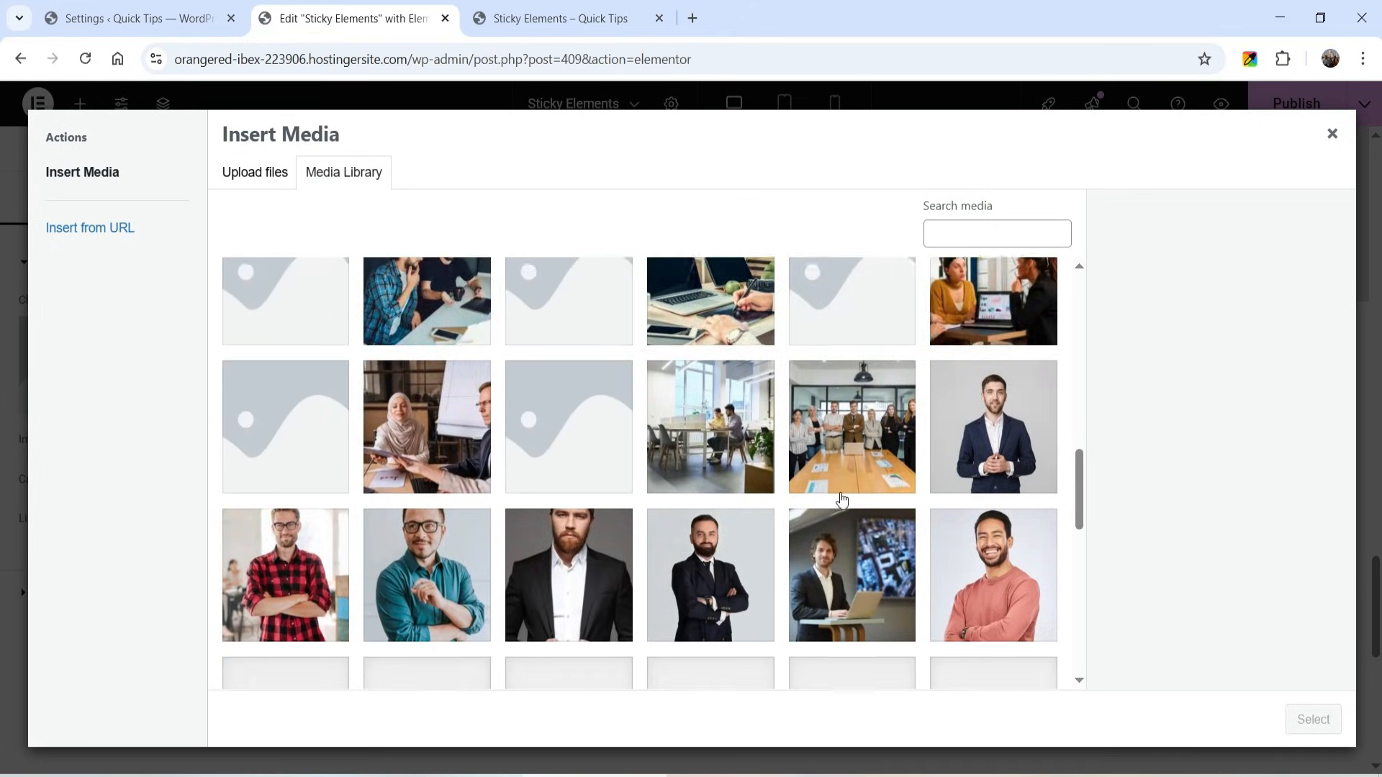
{"action": "scroll", "coordinate": [837, 498], "scroll_direction": "down", "scroll_amount": 1}
{"action": "scroll", "coordinate": [808, 444], "scroll_direction": "up", "scroll_amount": 2}
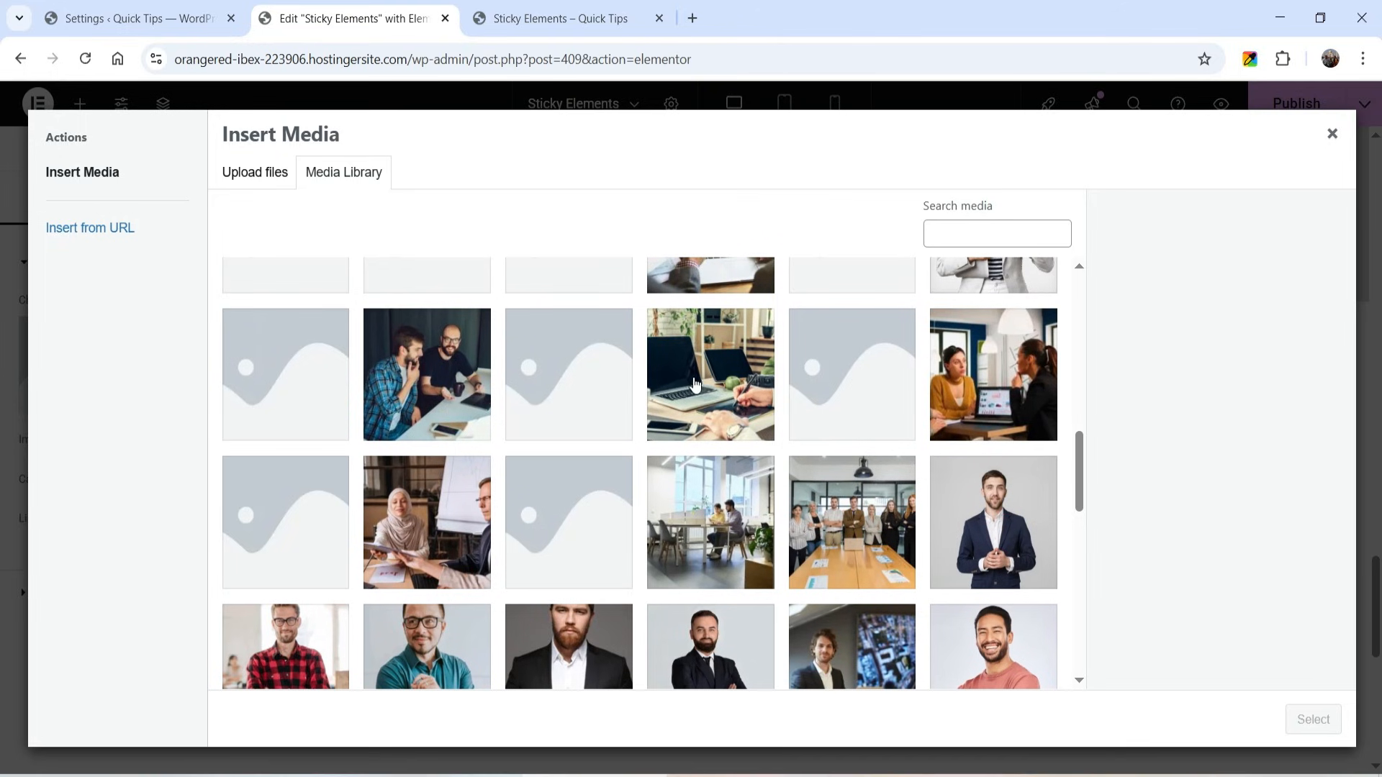
{"action": "left_click", "coordinate": [709, 392]}
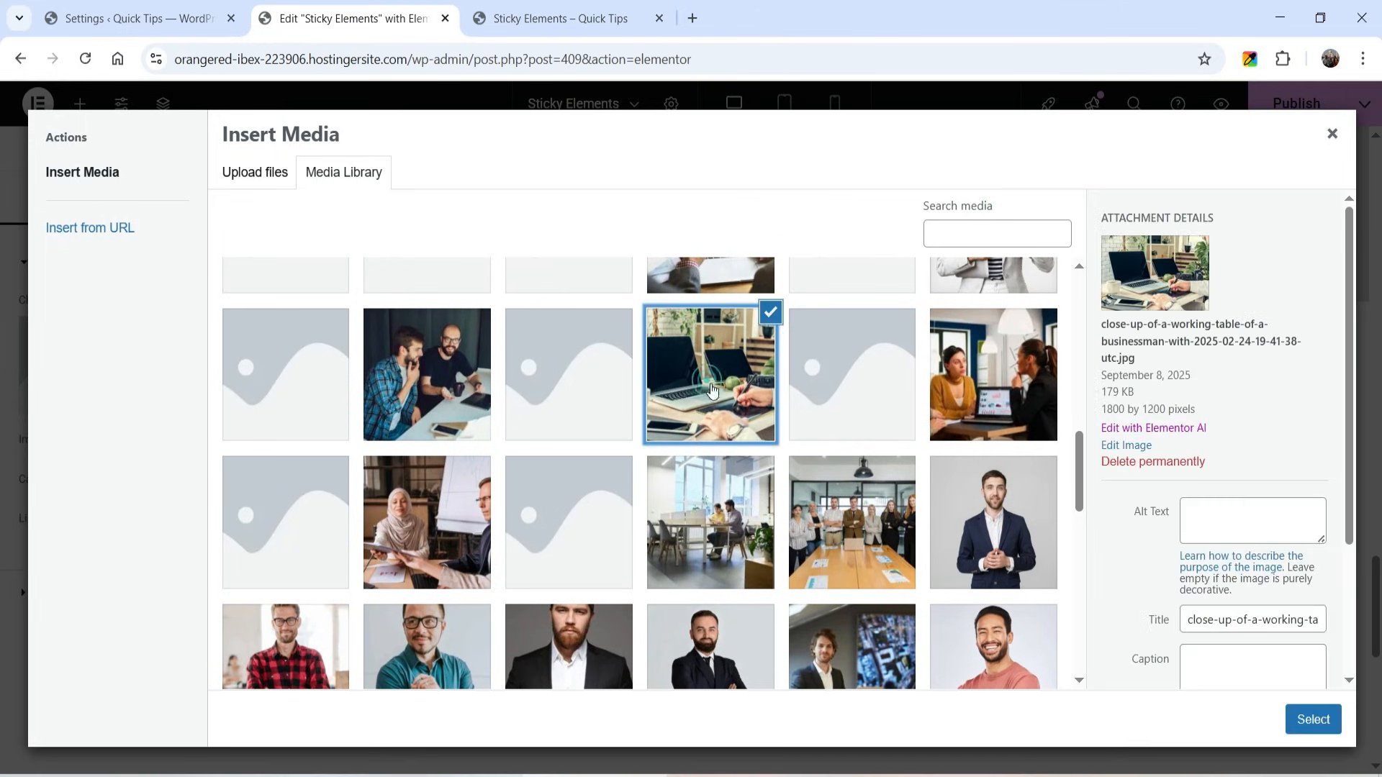
{"action": "left_click", "coordinate": [1314, 720]}
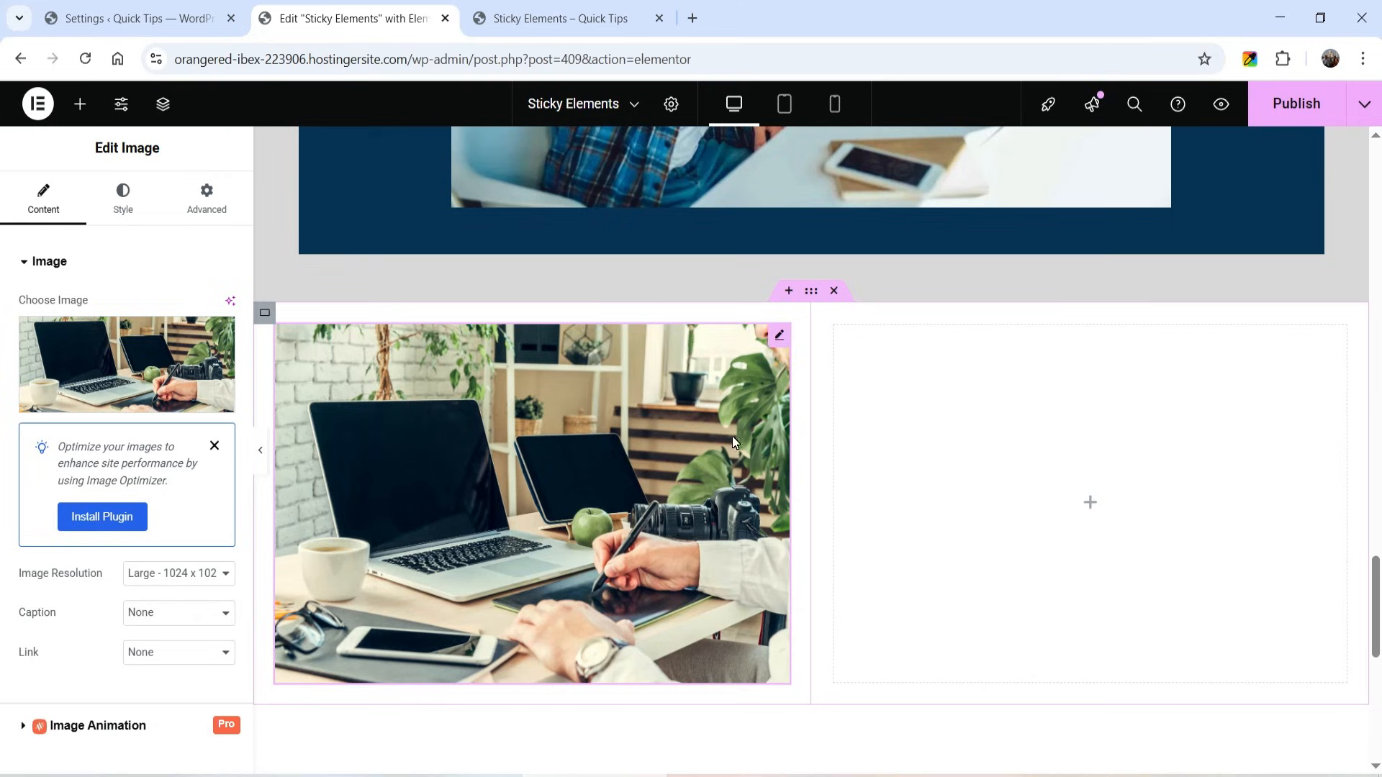
- Set the margin and padding of the left column's container to 0 on all sides
{"action": "left_click", "coordinate": [265, 312]}
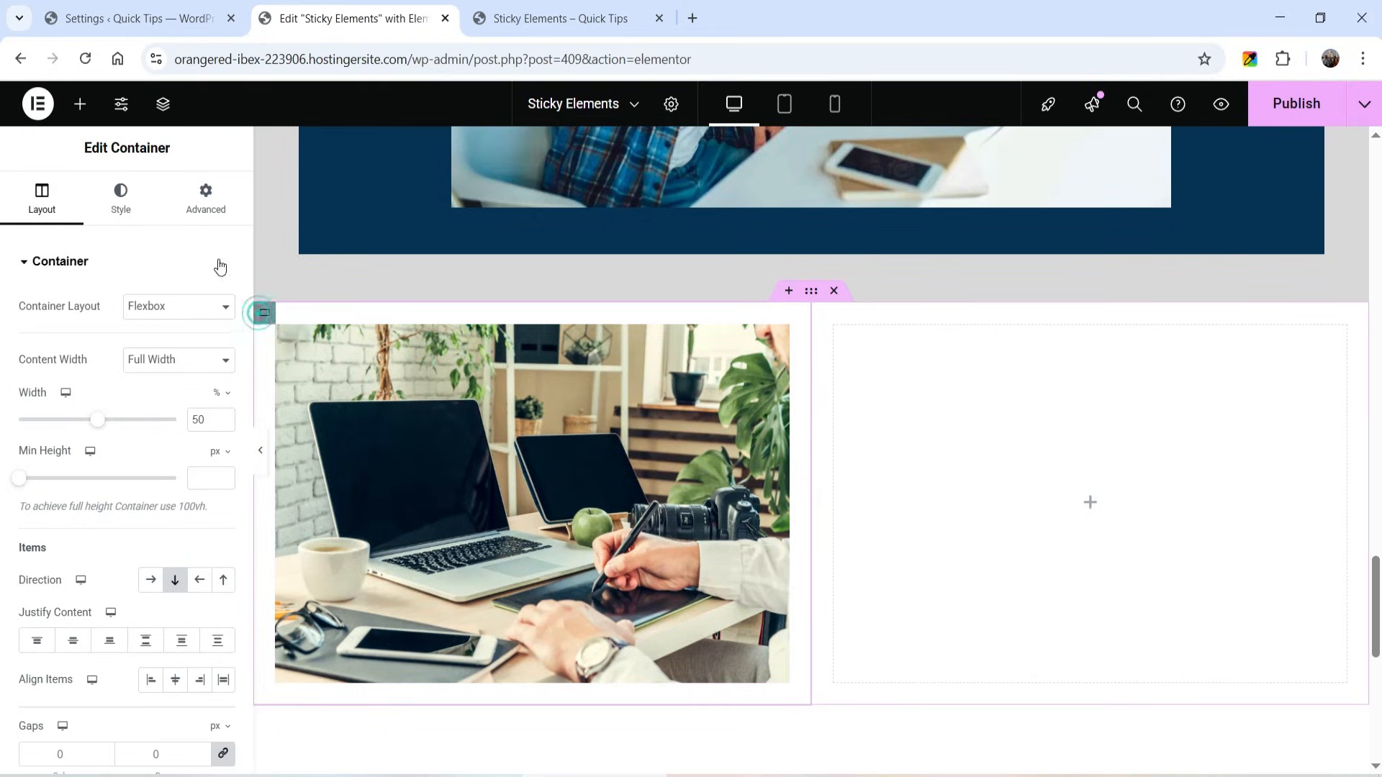
{"action": "left_click", "coordinate": [204, 193]}
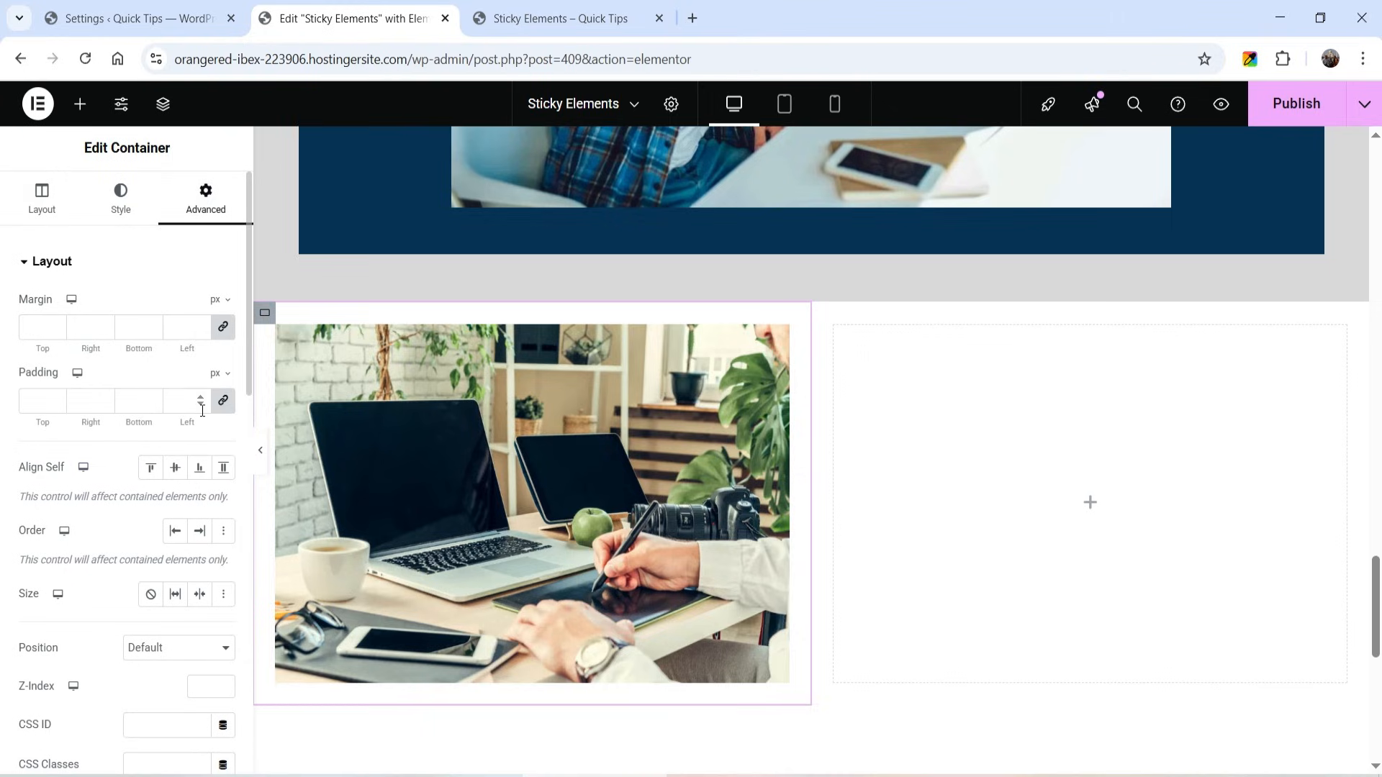
{"action": "left_click", "coordinate": [227, 405]}
{"action": "left_click", "coordinate": [223, 329]}
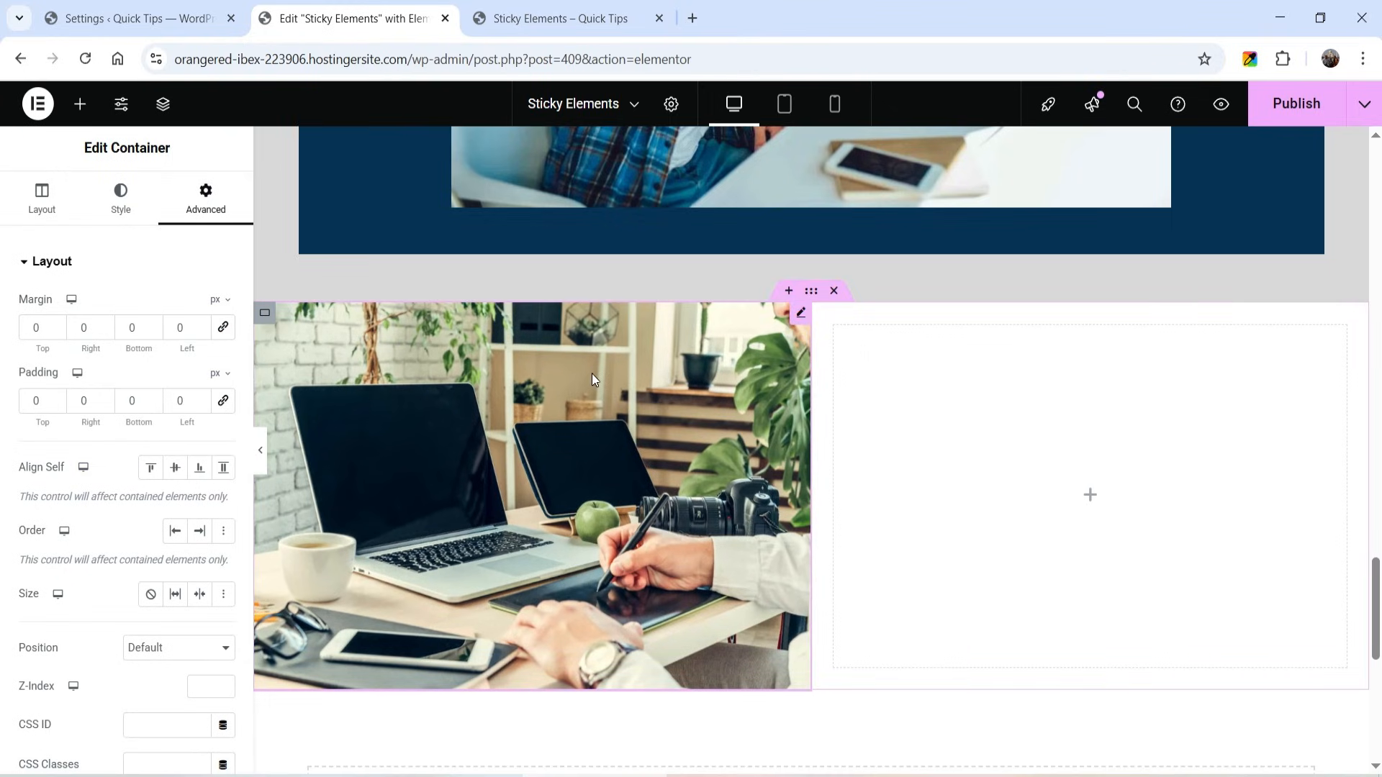
- Enable the Sticky Element effect on the left column's container
{"action": "scroll", "coordinate": [39, 384], "scroll_direction": "down", "scroll_amount": 6}
{"action": "left_click", "coordinate": [121, 464]}
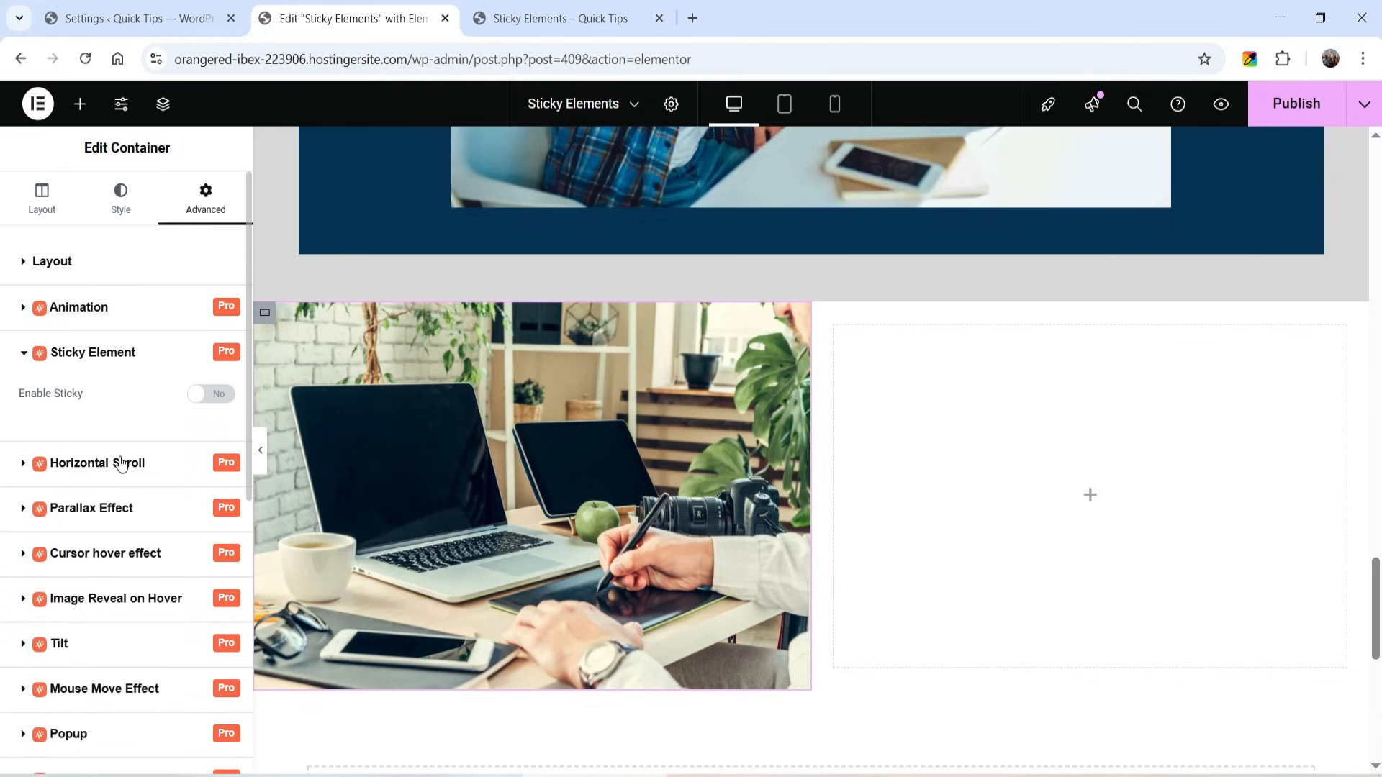
{"action": "left_click", "coordinate": [204, 395]}
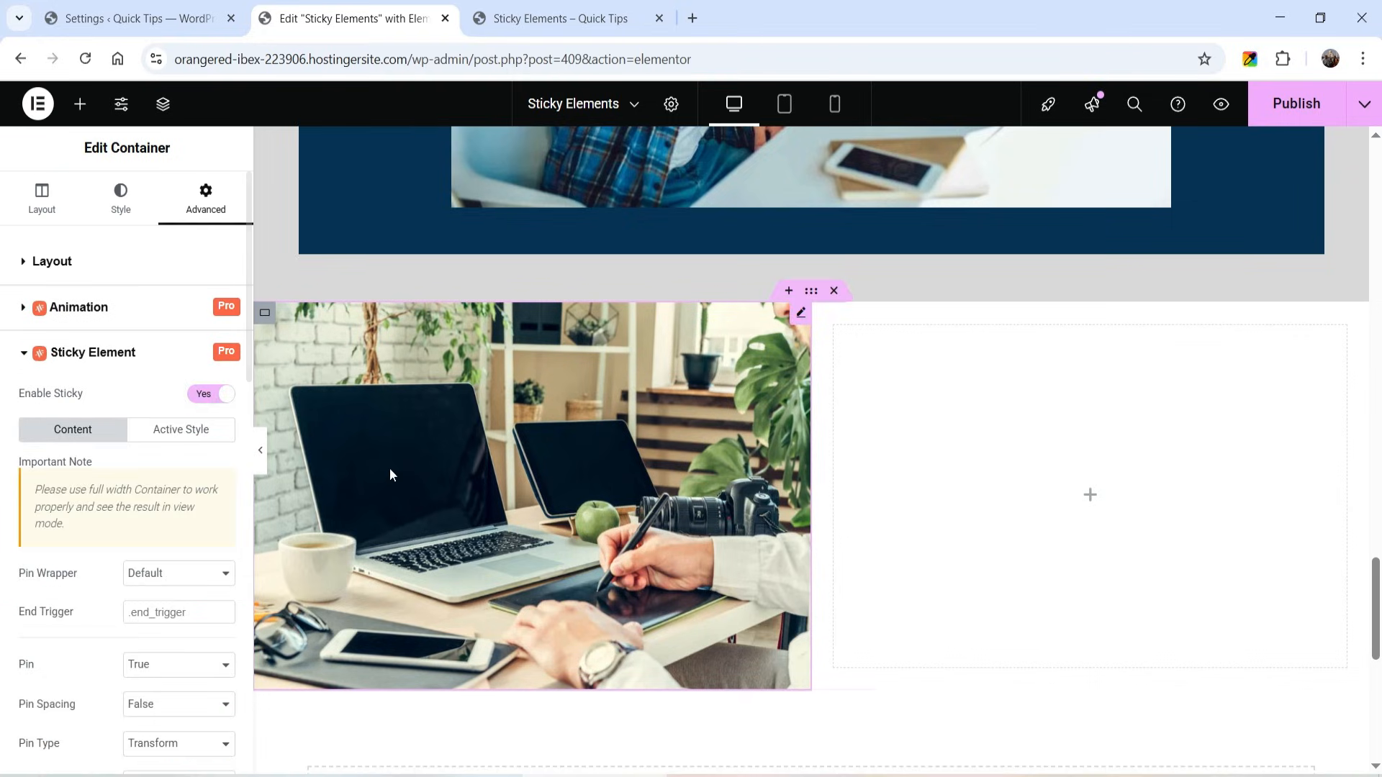
- Set the height of the left column's image to 100 vh
{"action": "left_click", "coordinate": [797, 322]}
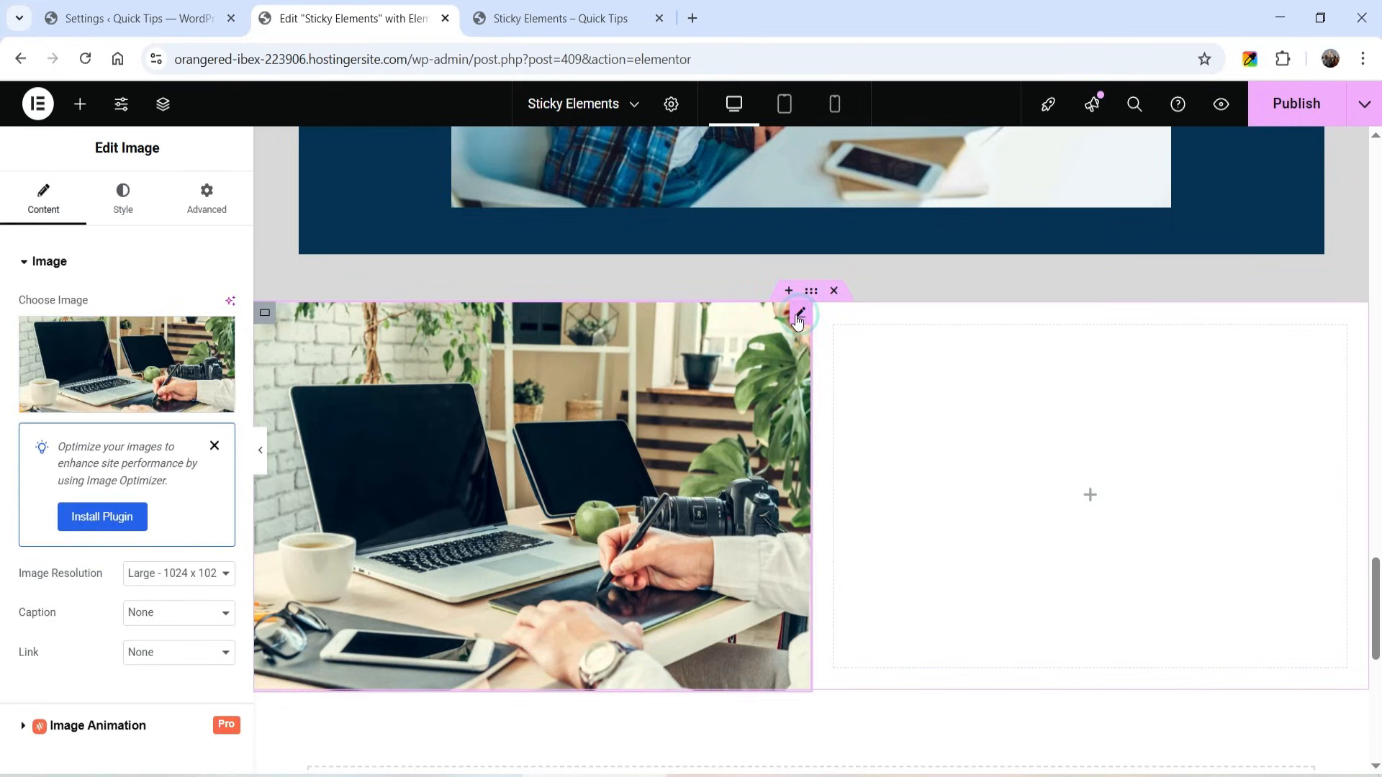
{"action": "left_click", "coordinate": [121, 189]}
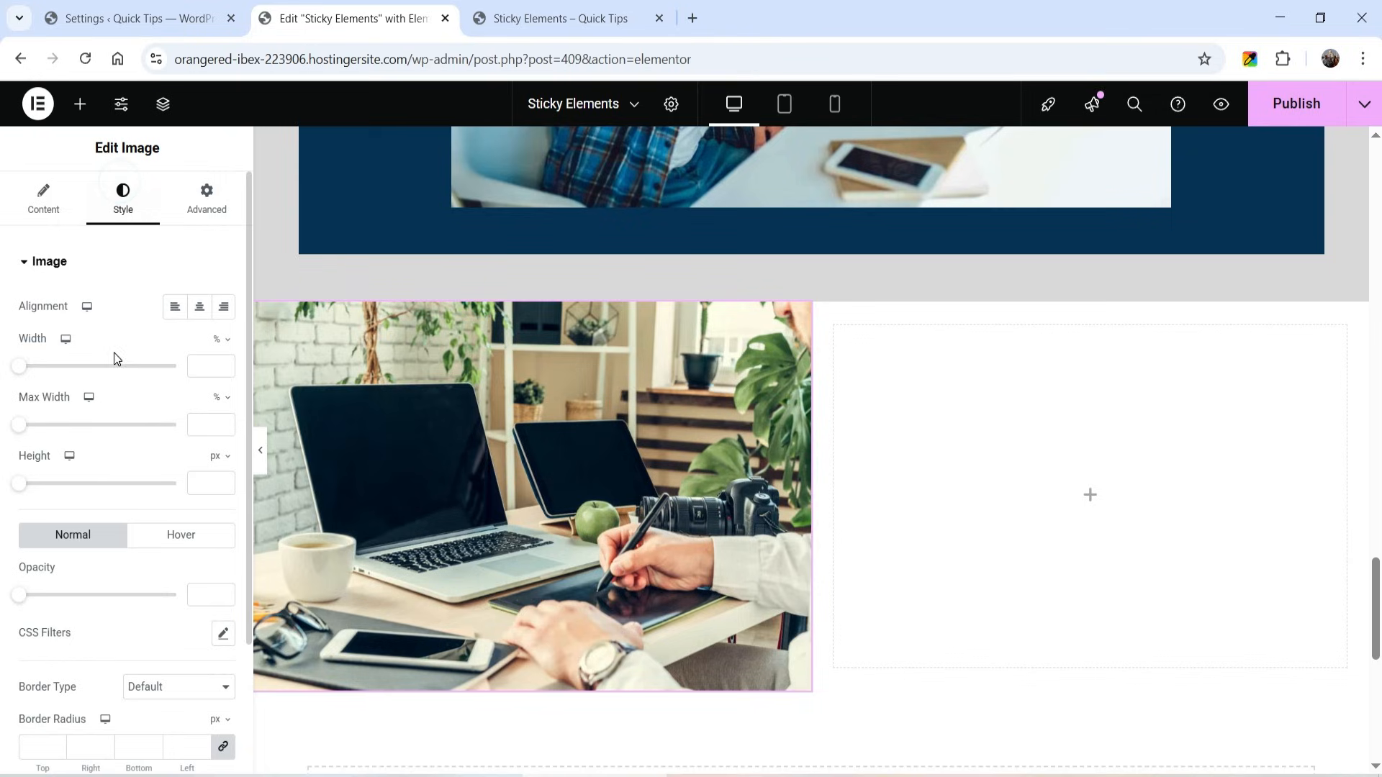
{"action": "scroll", "coordinate": [115, 359], "scroll_direction": "down", "scroll_amount": 3}
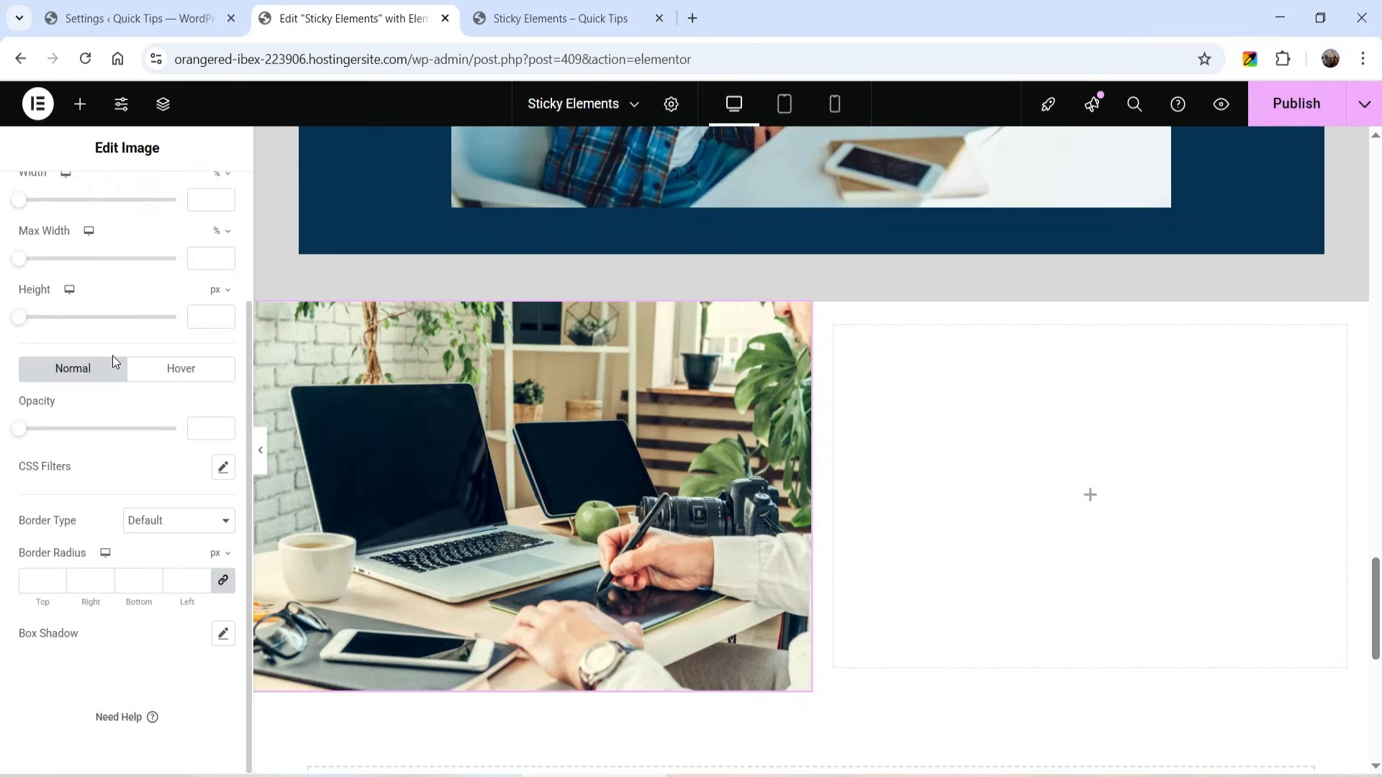
{"action": "left_click", "coordinate": [224, 289]}
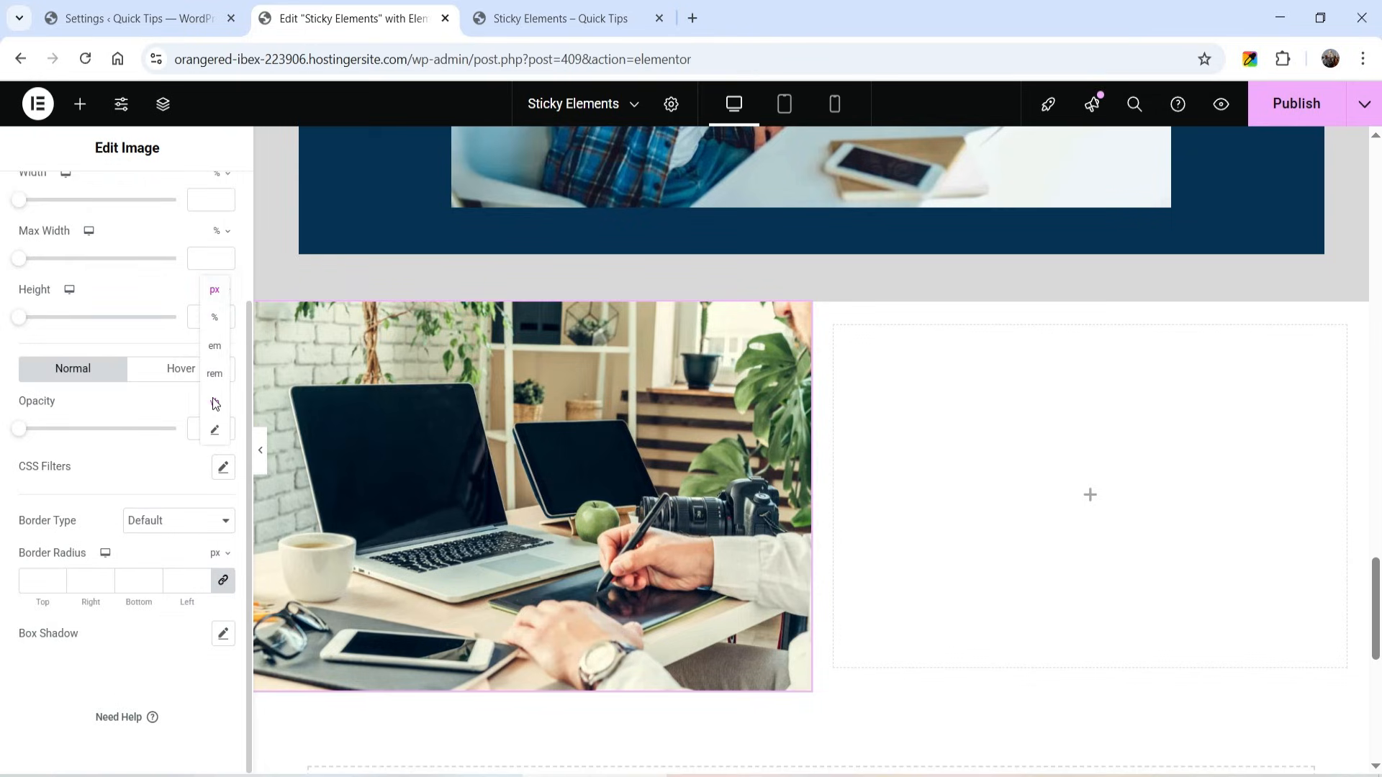
{"action": "type", "text": "40"}
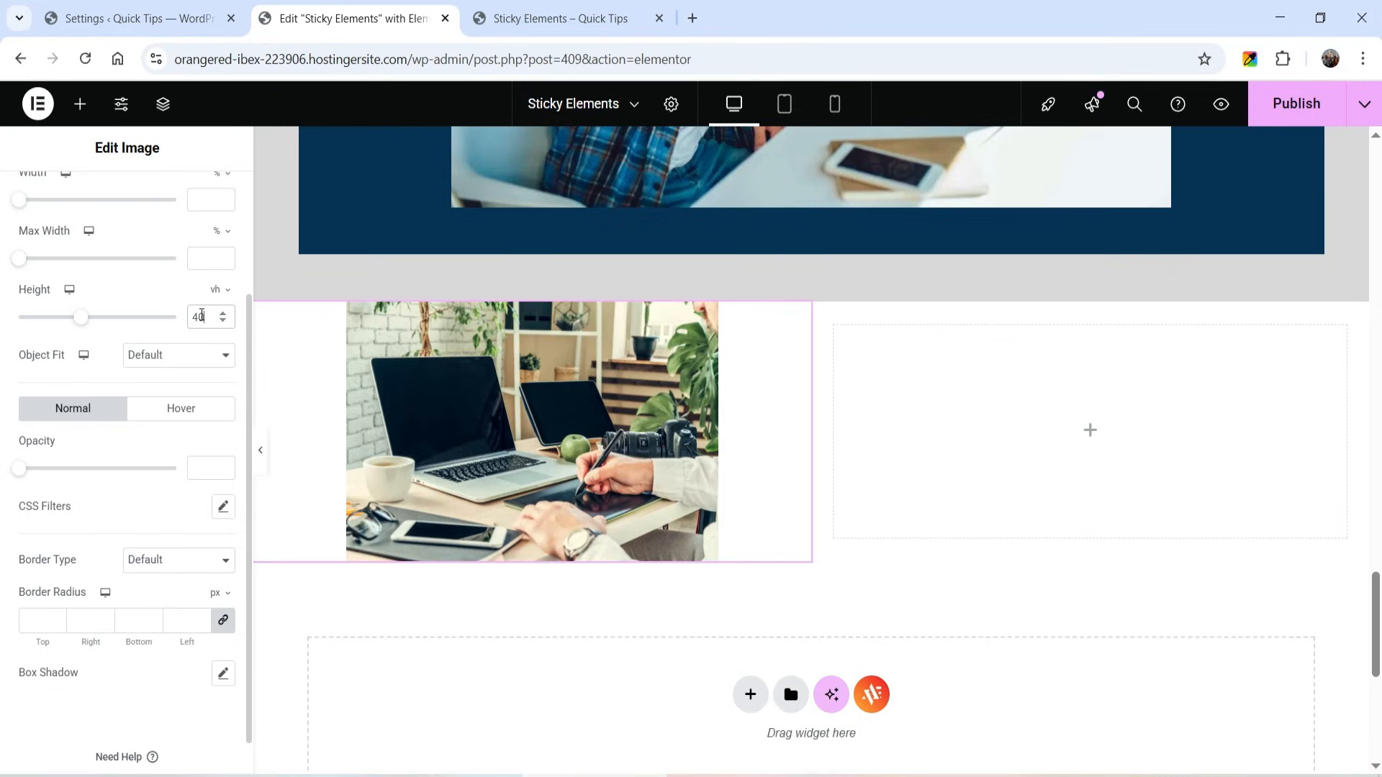
{"action": "key", "text": "BackSpace"}
{"action": "key", "text": "BackSpace"}
{"action": "type", "text": "100"}
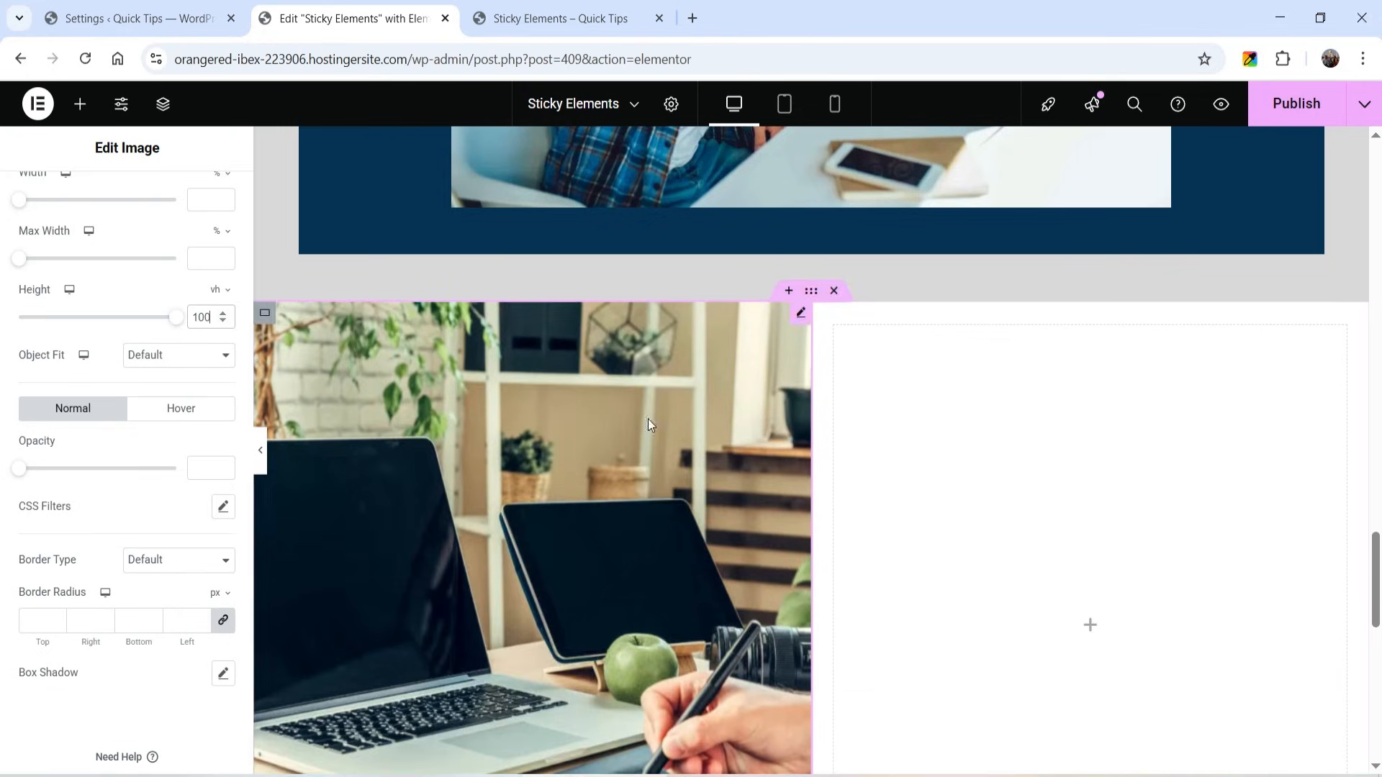
{"action": "scroll", "coordinate": [671, 399], "scroll_direction": "down", "scroll_amount": 3}
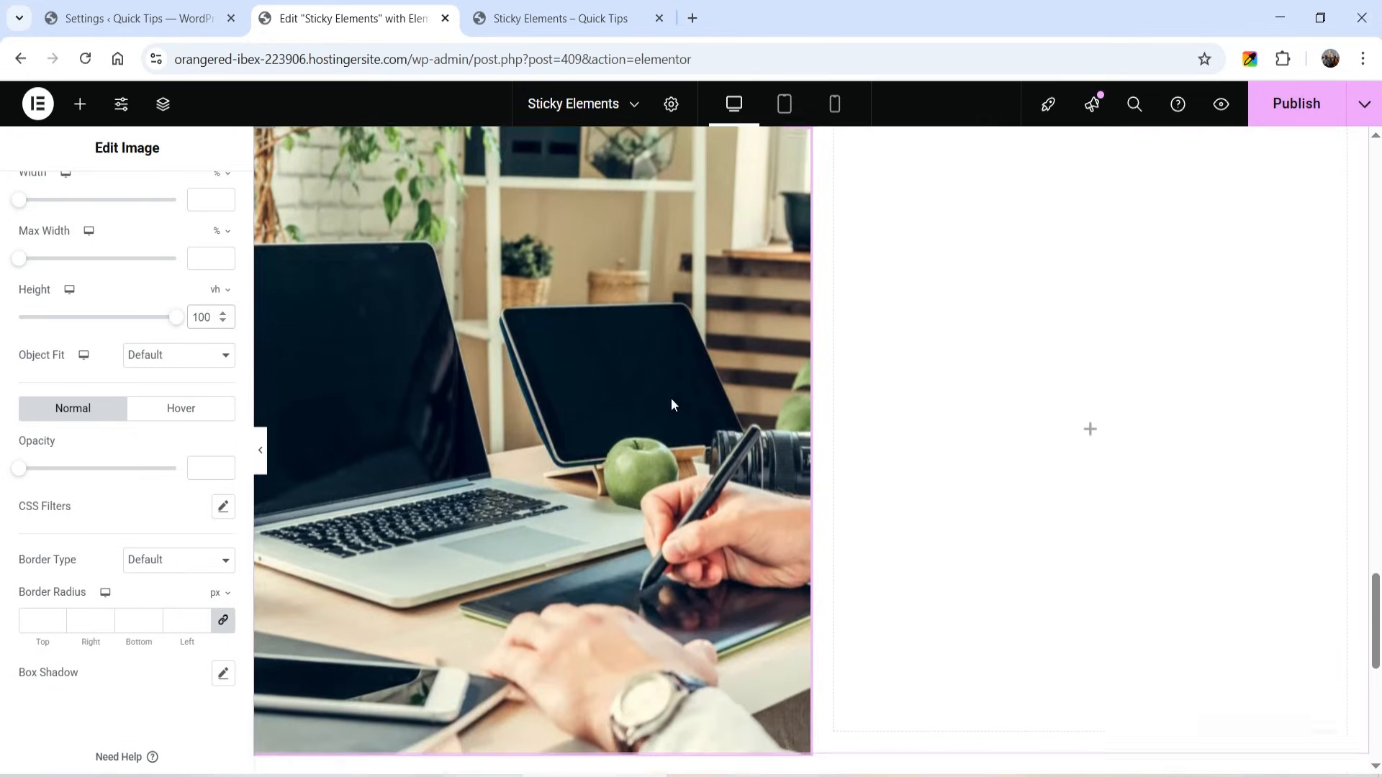
{"action": "scroll", "coordinate": [666, 405], "scroll_direction": "up", "scroll_amount": 1}
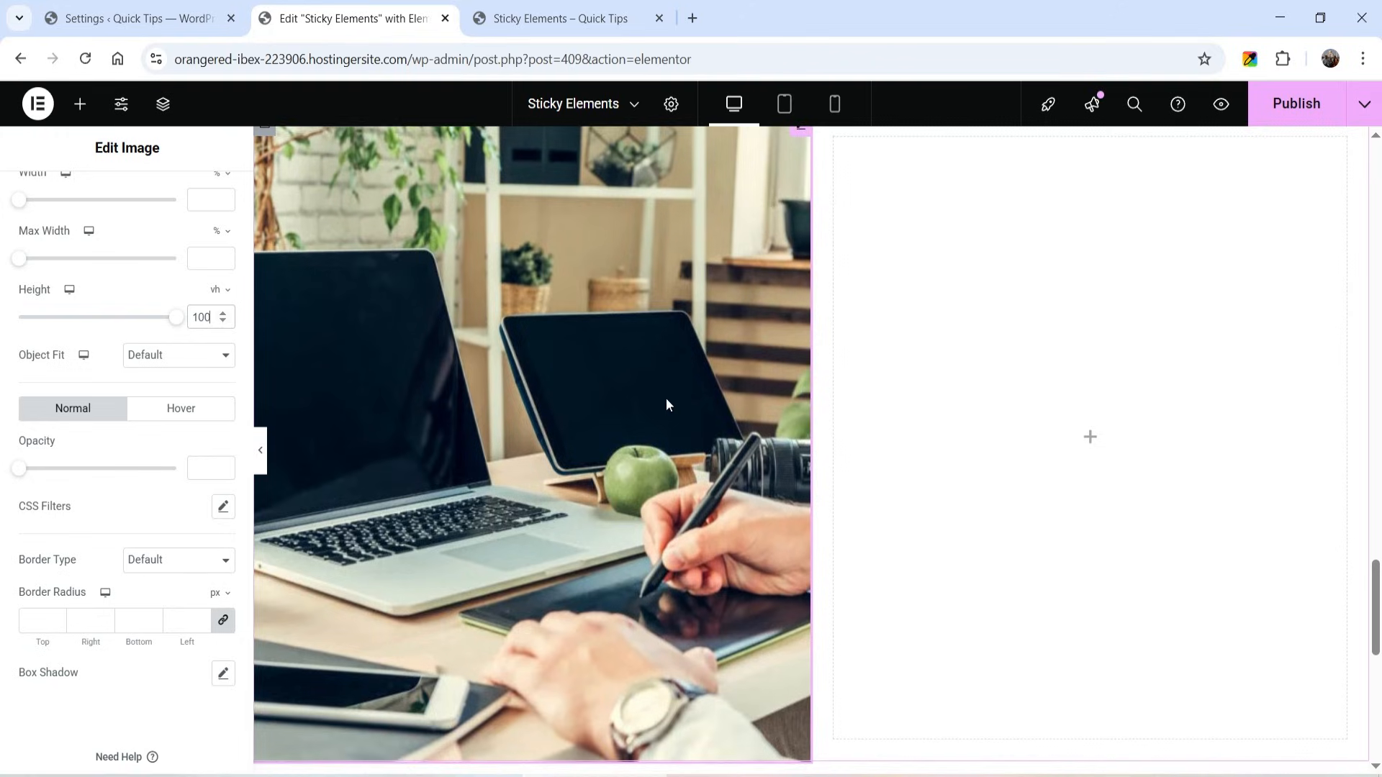
{"action": "scroll", "coordinate": [622, 387], "scroll_direction": "up", "scroll_amount": 1}
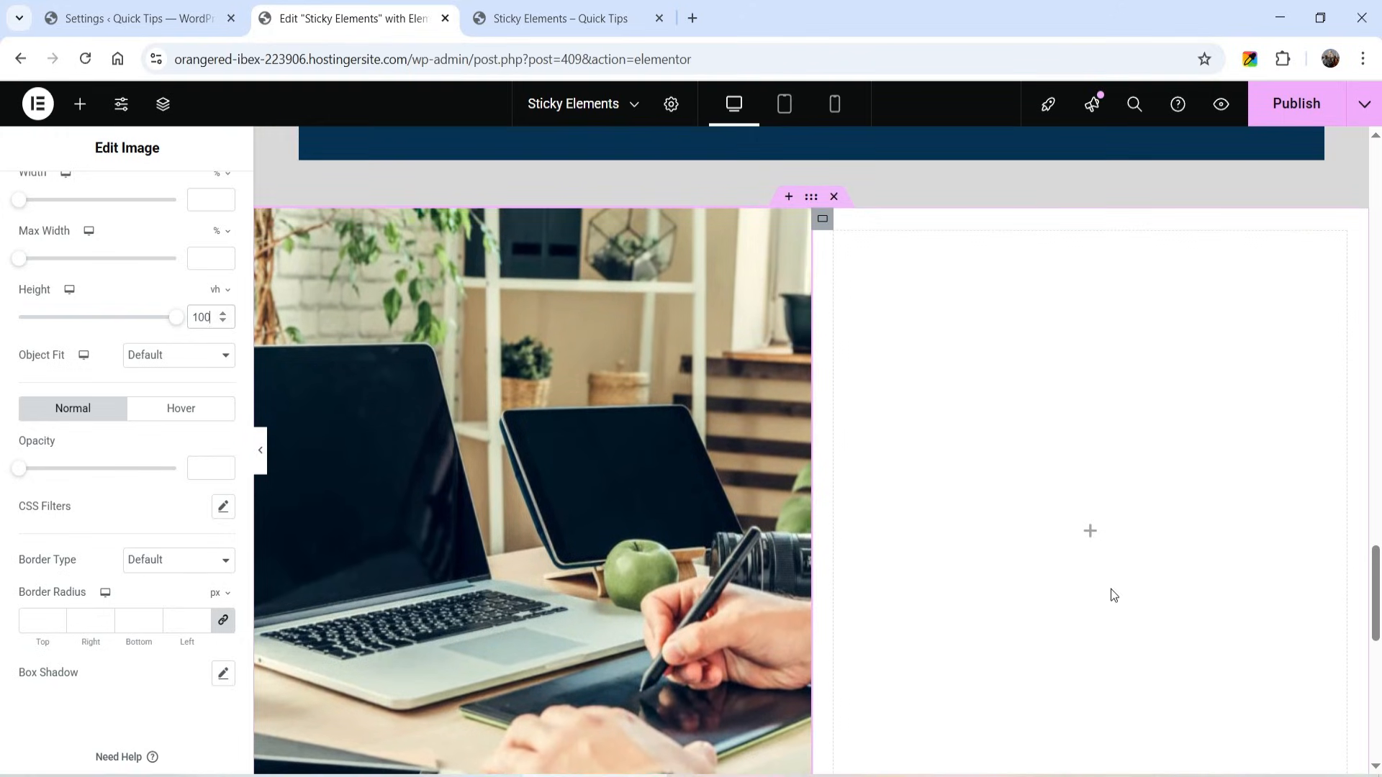
- Add a Heading widget to the right column, center its text and give it a smaller heading HTML tag
{"action": "left_click", "coordinate": [1092, 534]}
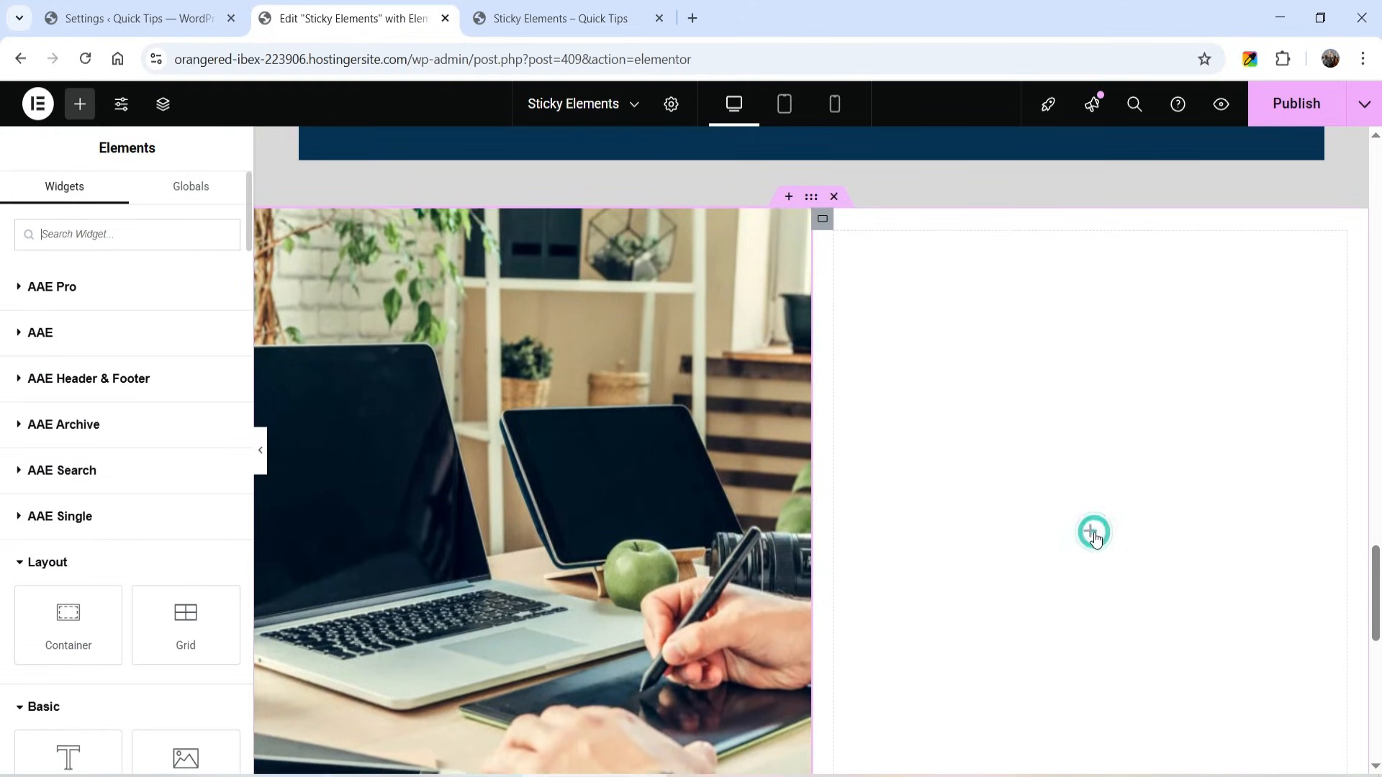
{"action": "scroll", "coordinate": [66, 439], "scroll_direction": "down", "scroll_amount": 4}
{"action": "left_click_drag", "start_coordinate": [68, 488], "coordinate": [1138, 490]}
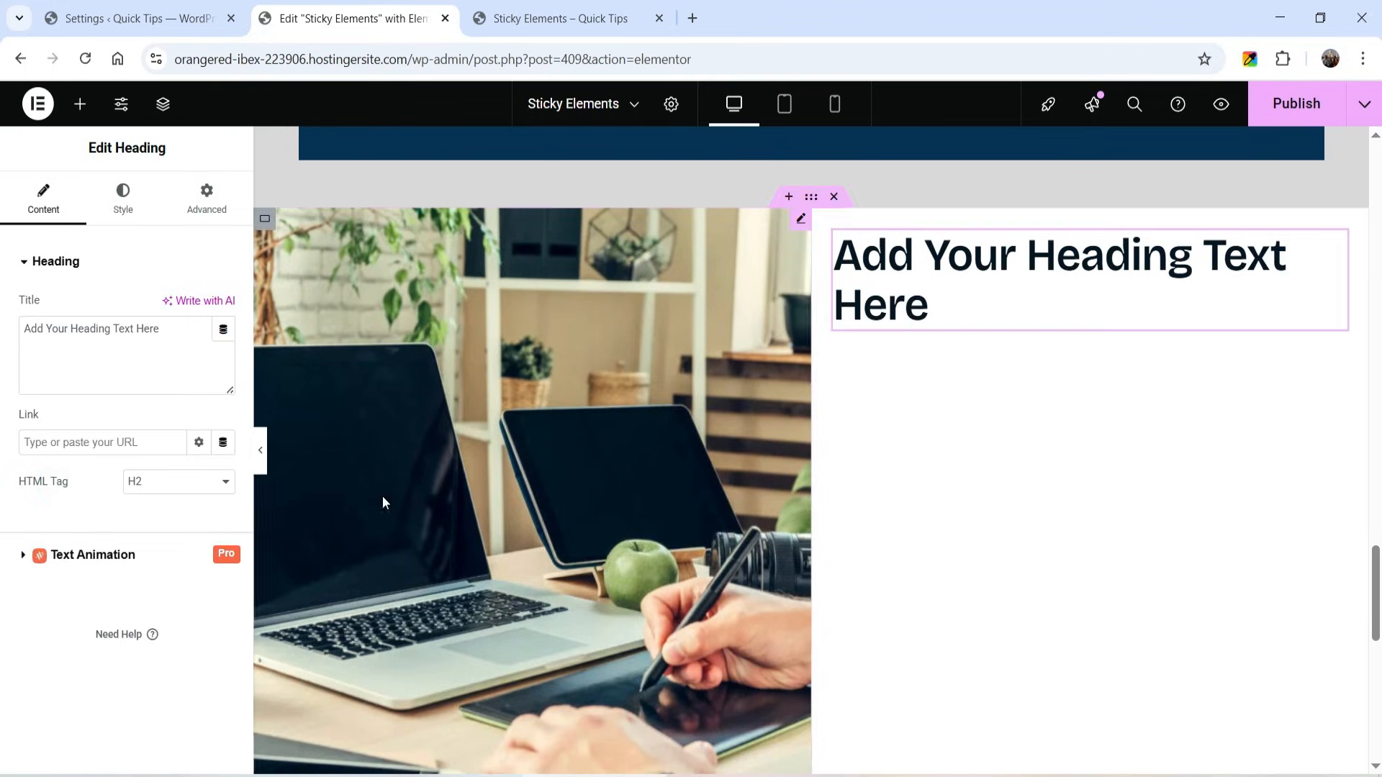
{"action": "left_click", "coordinate": [179, 309]}
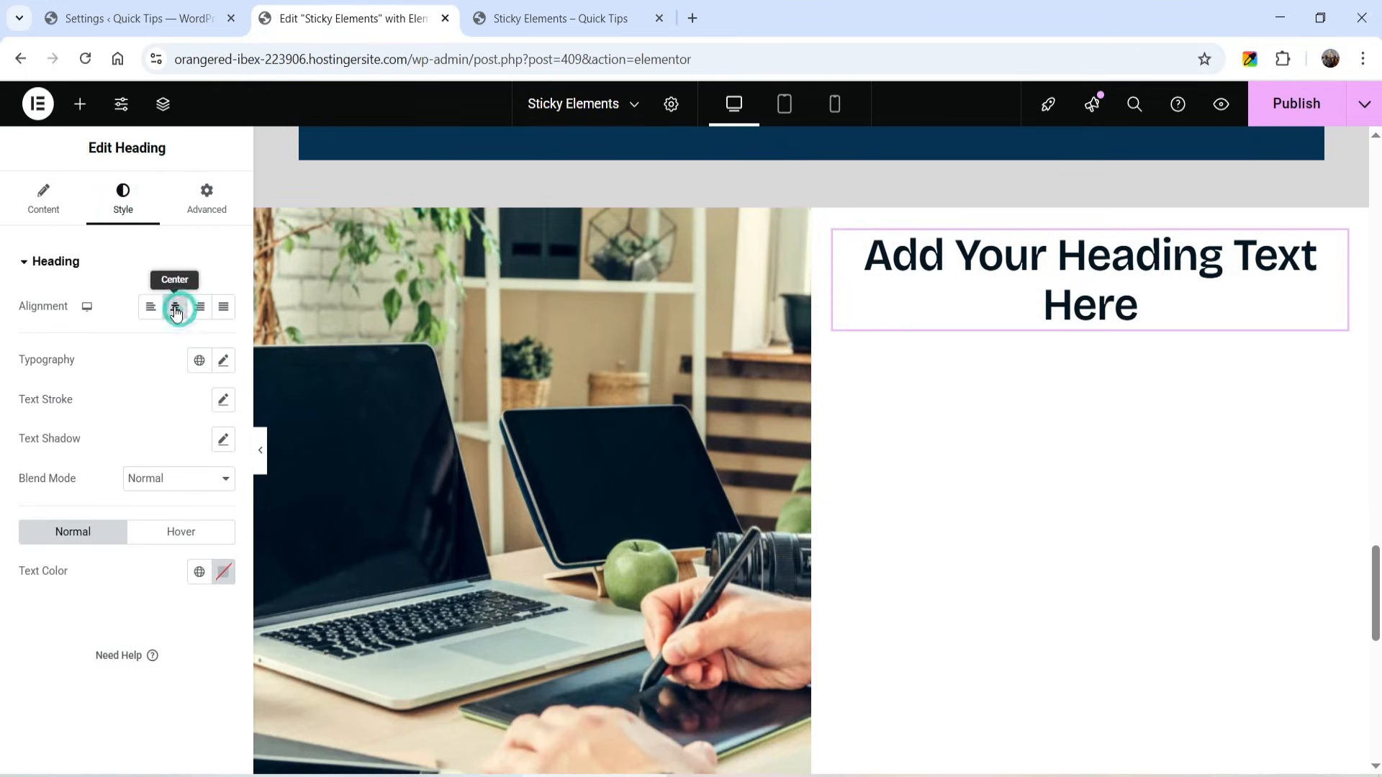
{"action": "left_click", "coordinate": [41, 208]}
{"action": "left_click", "coordinate": [174, 488]}
{"action": "left_click", "coordinate": [158, 556]}
- Add a placeholder Image widget below the right column's heading and a Text Editor widget below that image
{"action": "left_click", "coordinate": [80, 104]}
{"action": "scroll", "coordinate": [64, 431], "scroll_direction": "down", "scroll_amount": 4}
{"action": "left_click_drag", "start_coordinate": [188, 479], "coordinate": [1172, 379]}
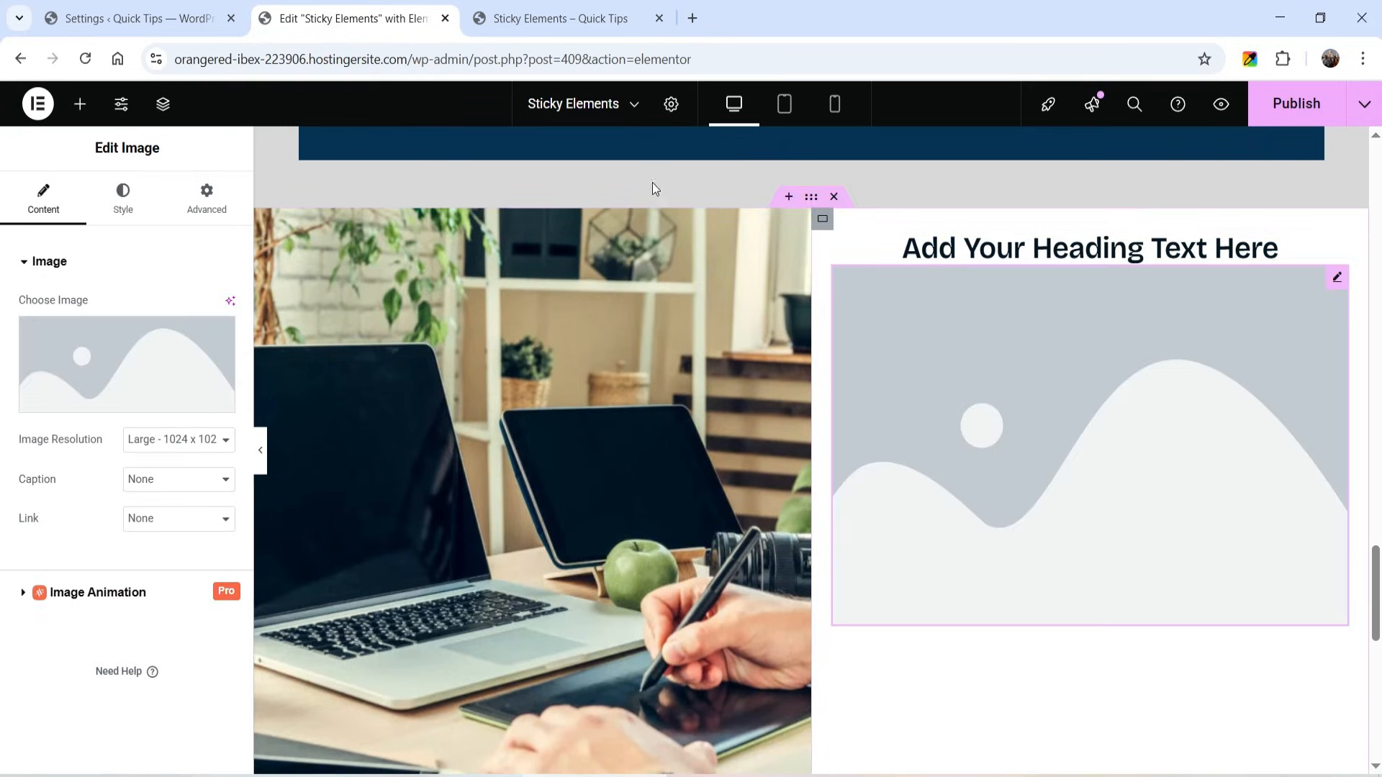
{"action": "left_click", "coordinate": [79, 104]}
{"action": "scroll", "coordinate": [61, 475], "scroll_direction": "down", "scroll_amount": 4}
{"action": "left_click_drag", "start_coordinate": [67, 576], "coordinate": [1046, 608]}
{"action": "scroll", "coordinate": [1163, 468], "scroll_direction": "down", "scroll_amount": 3}
- Add a Video widget below the right column's text and an Icon Box widget between the image and the text
{"action": "left_click", "coordinate": [80, 105]}
{"action": "scroll", "coordinate": [72, 403], "scroll_direction": "down", "scroll_amount": 5}
{"action": "left_click_drag", "start_coordinate": [186, 477], "coordinate": [980, 485]}
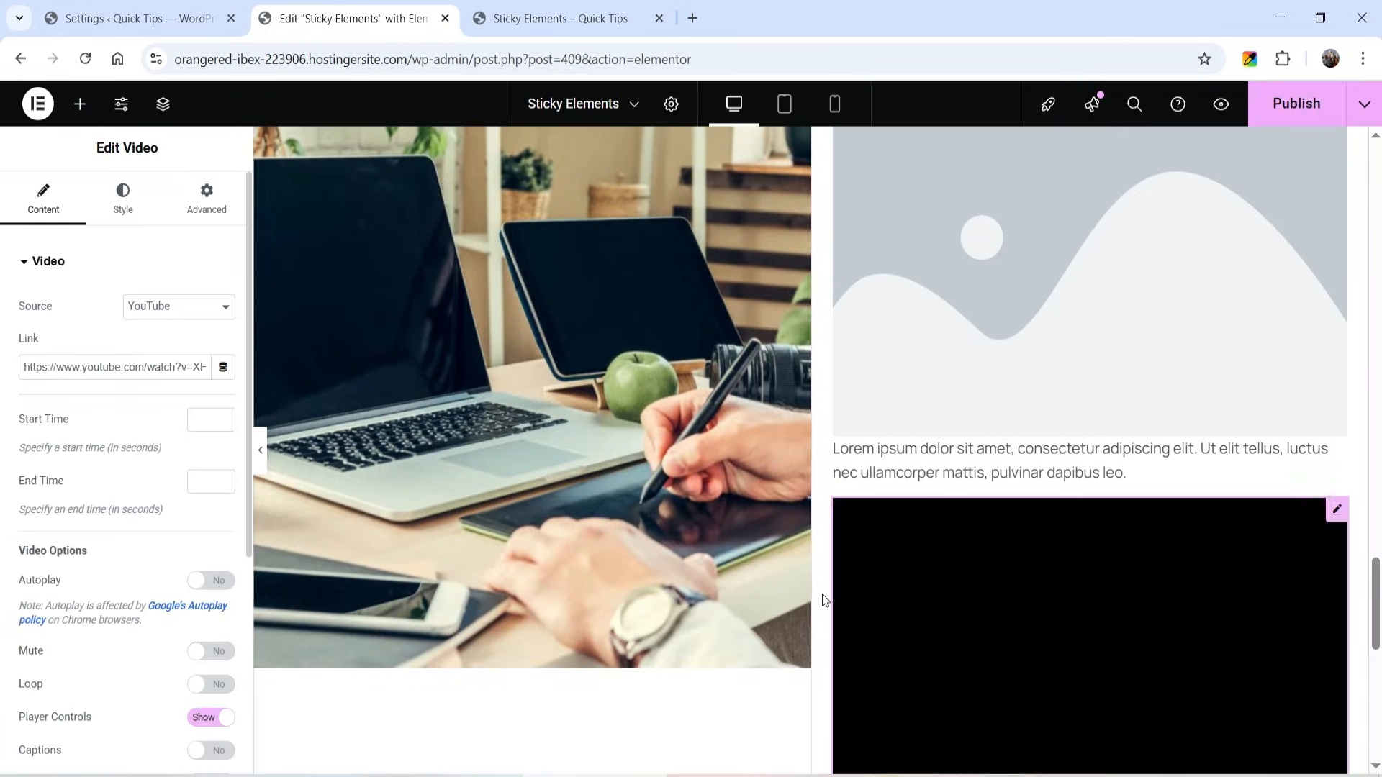
{"action": "left_click", "coordinate": [80, 105]}
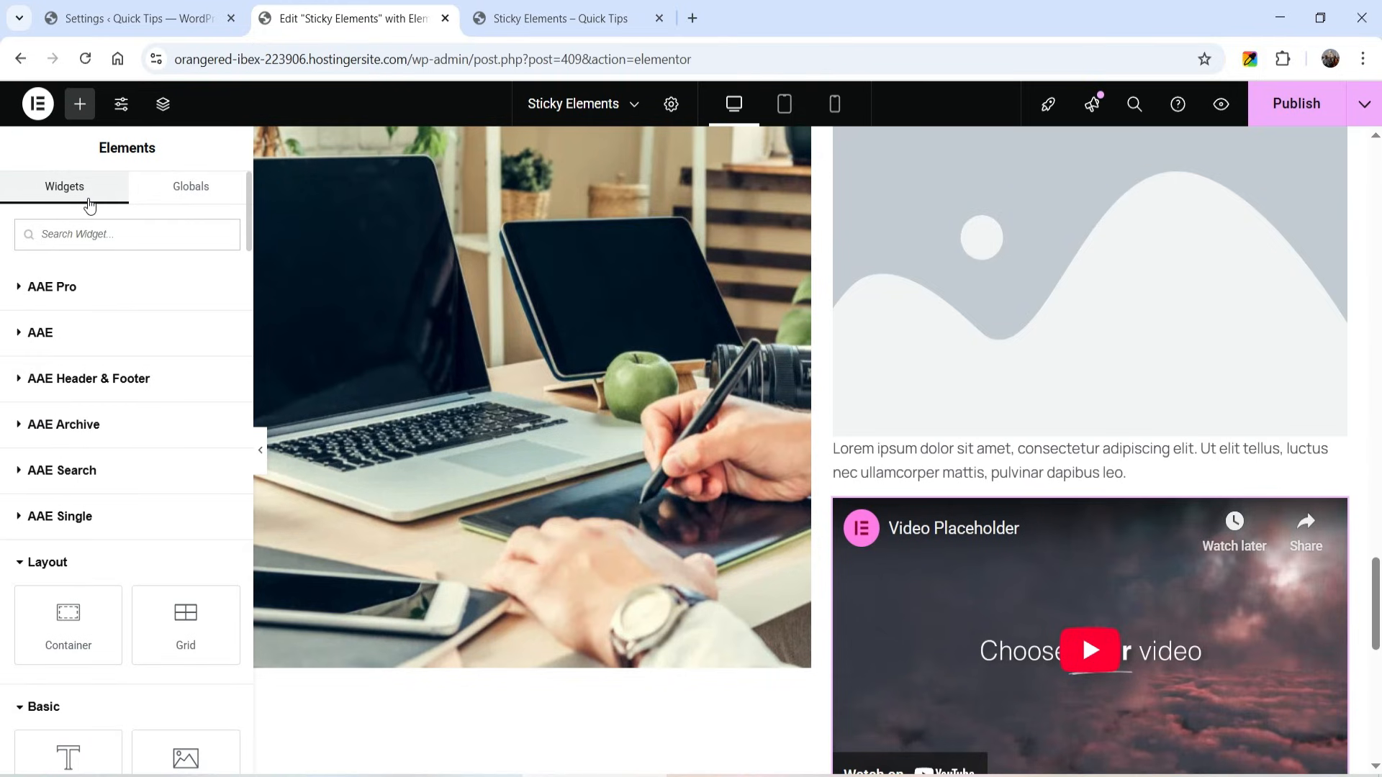
{"action": "type", "text": "icon"}
{"action": "left_click_drag", "start_coordinate": [144, 292], "coordinate": [1135, 478]}
- Add a Call to Action widget between the right column's icon box and text, and publish the page
{"action": "left_click", "coordinate": [80, 105]}
{"action": "scroll", "coordinate": [110, 479], "scroll_direction": "down", "scroll_amount": 10}
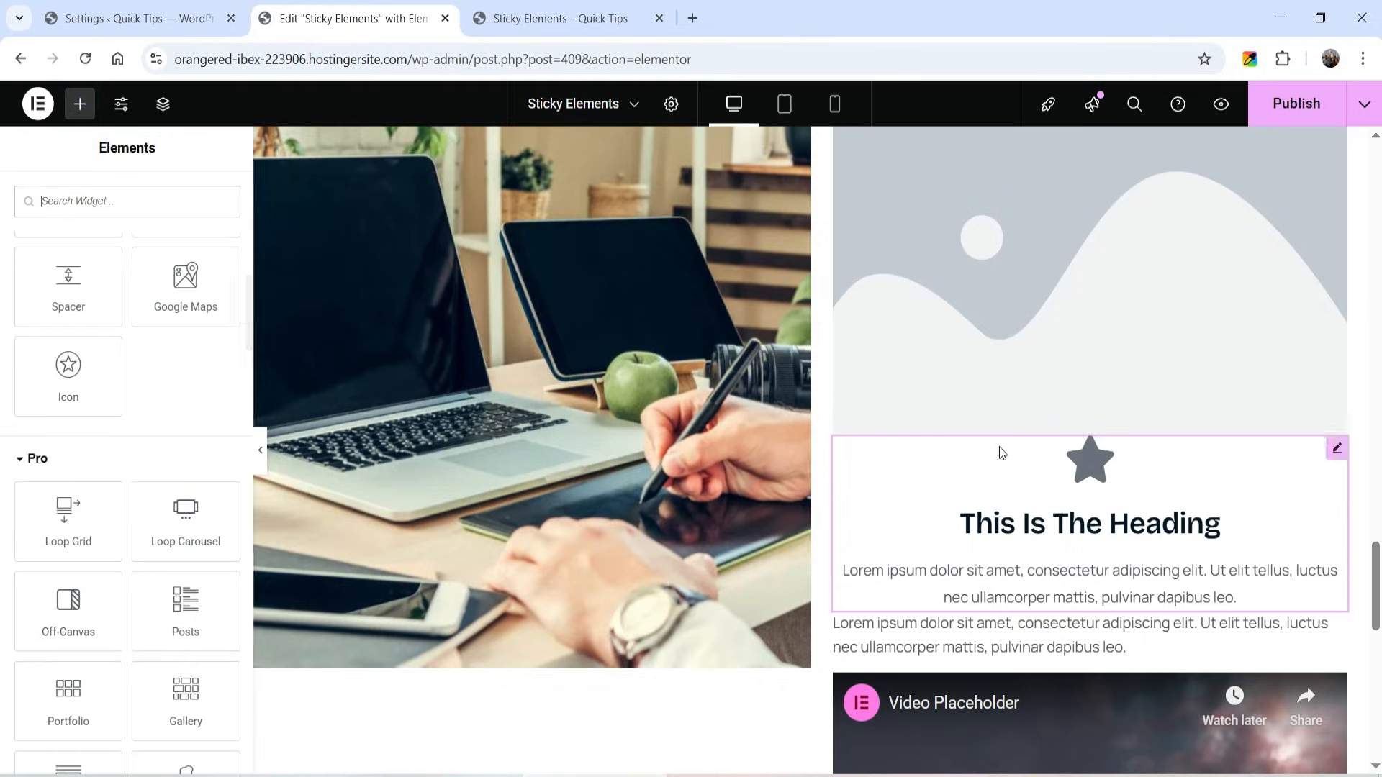
{"action": "scroll", "coordinate": [127, 475], "scroll_direction": "down", "scroll_amount": 3}
{"action": "left_click_drag", "start_coordinate": [185, 490], "coordinate": [981, 604]}
{"action": "scroll", "coordinate": [980, 604], "scroll_direction": "down", "scroll_amount": 8}
{"action": "left_click", "coordinate": [1297, 107]}
- Examine on the live page how the left image column behaves while the right column's content scrolls
{"action": "left_click", "coordinate": [560, 18]}
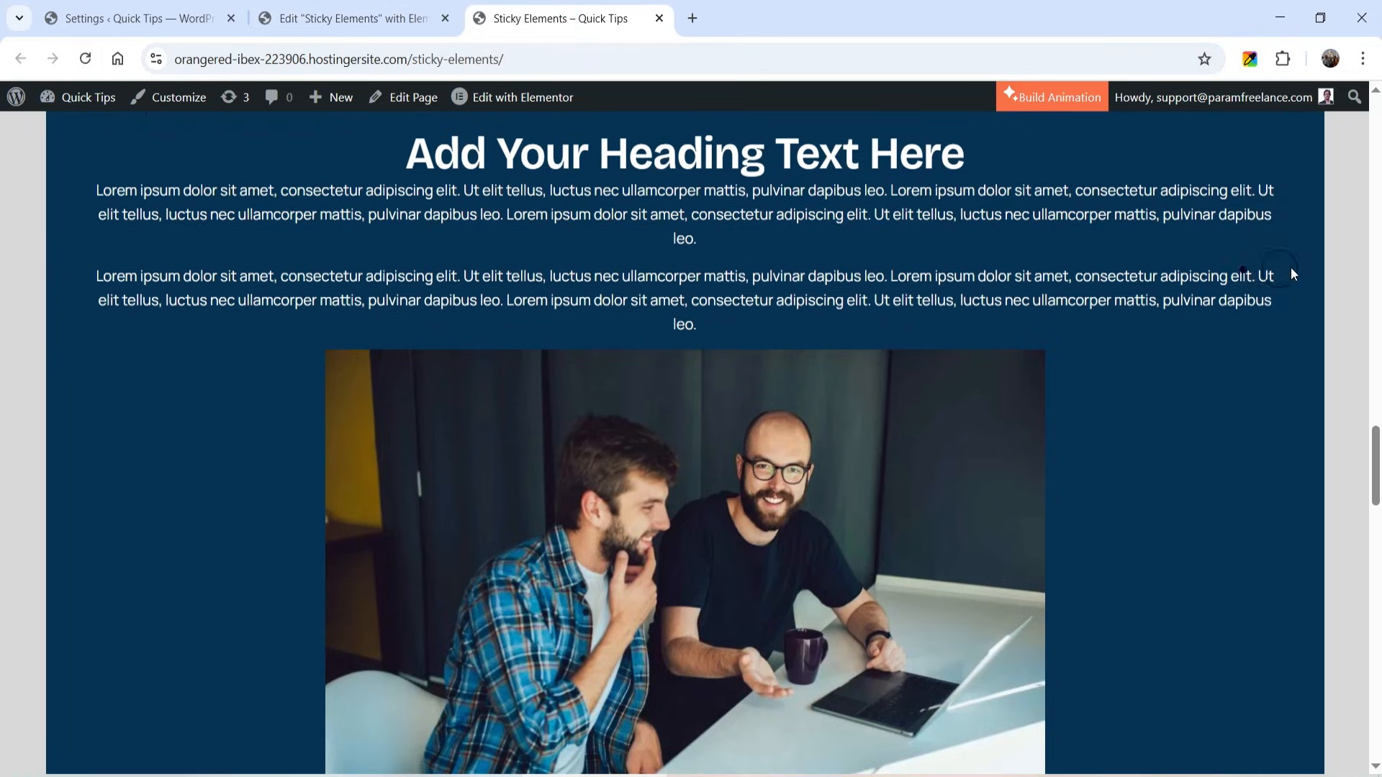
{"action": "scroll", "coordinate": [1291, 268], "scroll_direction": "down", "scroll_amount": 5}
{"action": "scroll", "coordinate": [1293, 266], "scroll_direction": "down", "scroll_amount": 4}
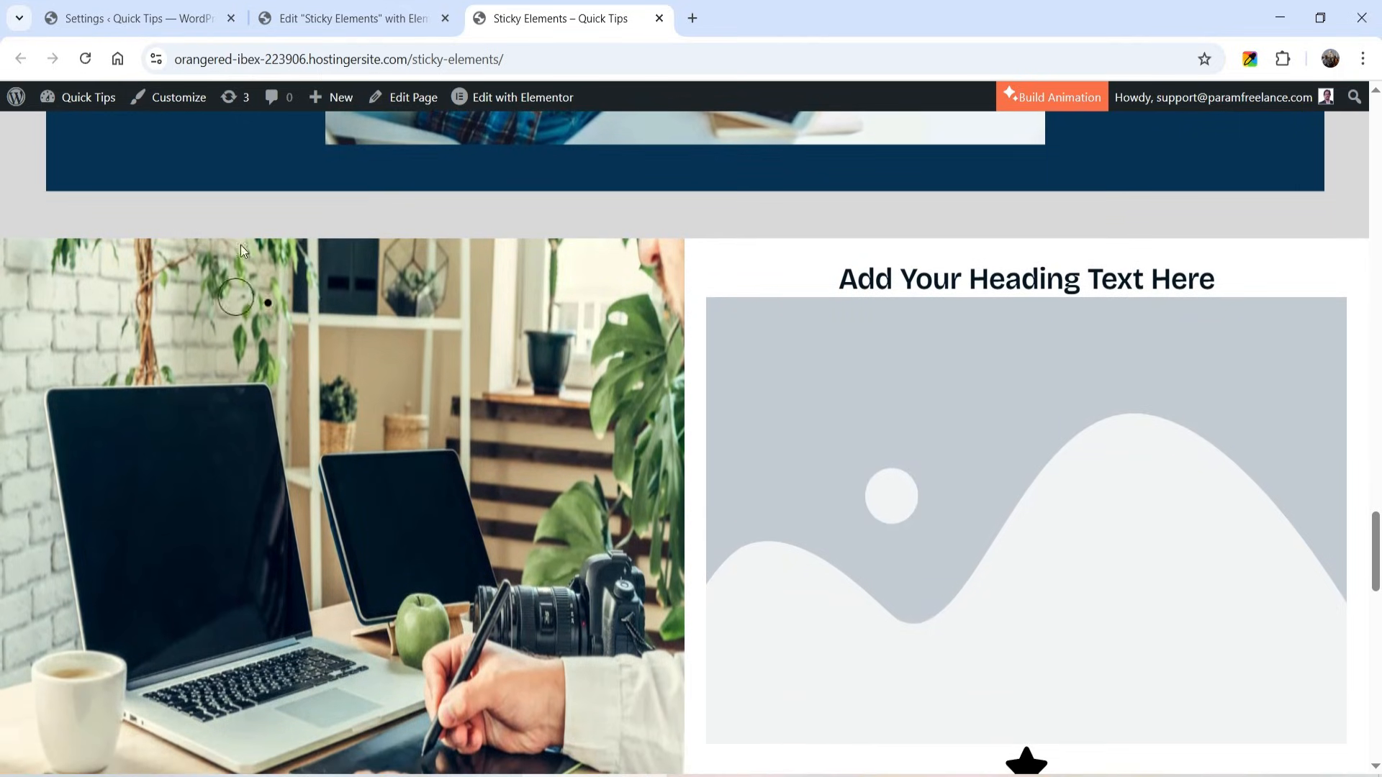
{"action": "scroll", "coordinate": [280, 261], "scroll_direction": "down", "scroll_amount": 3}
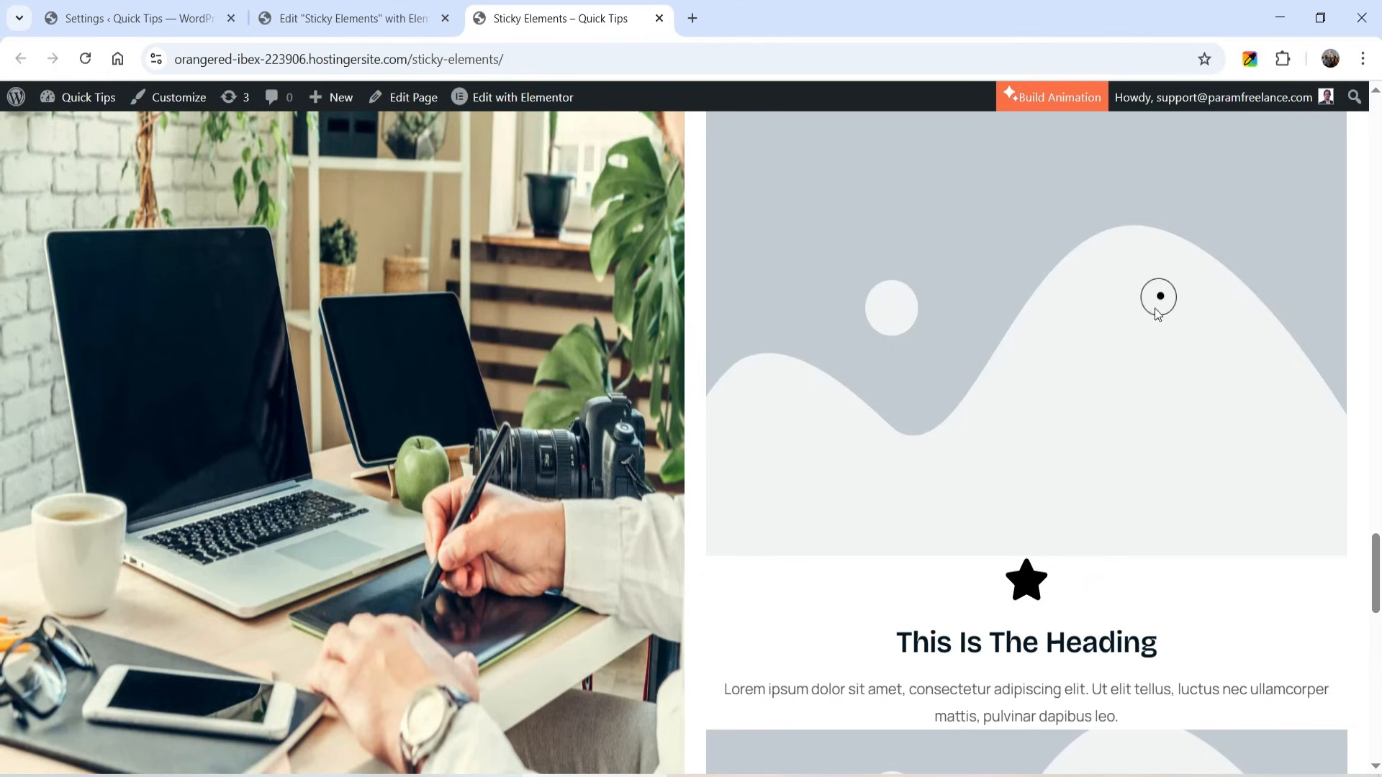
{"action": "scroll", "coordinate": [1159, 310], "scroll_direction": "down", "scroll_amount": 9}
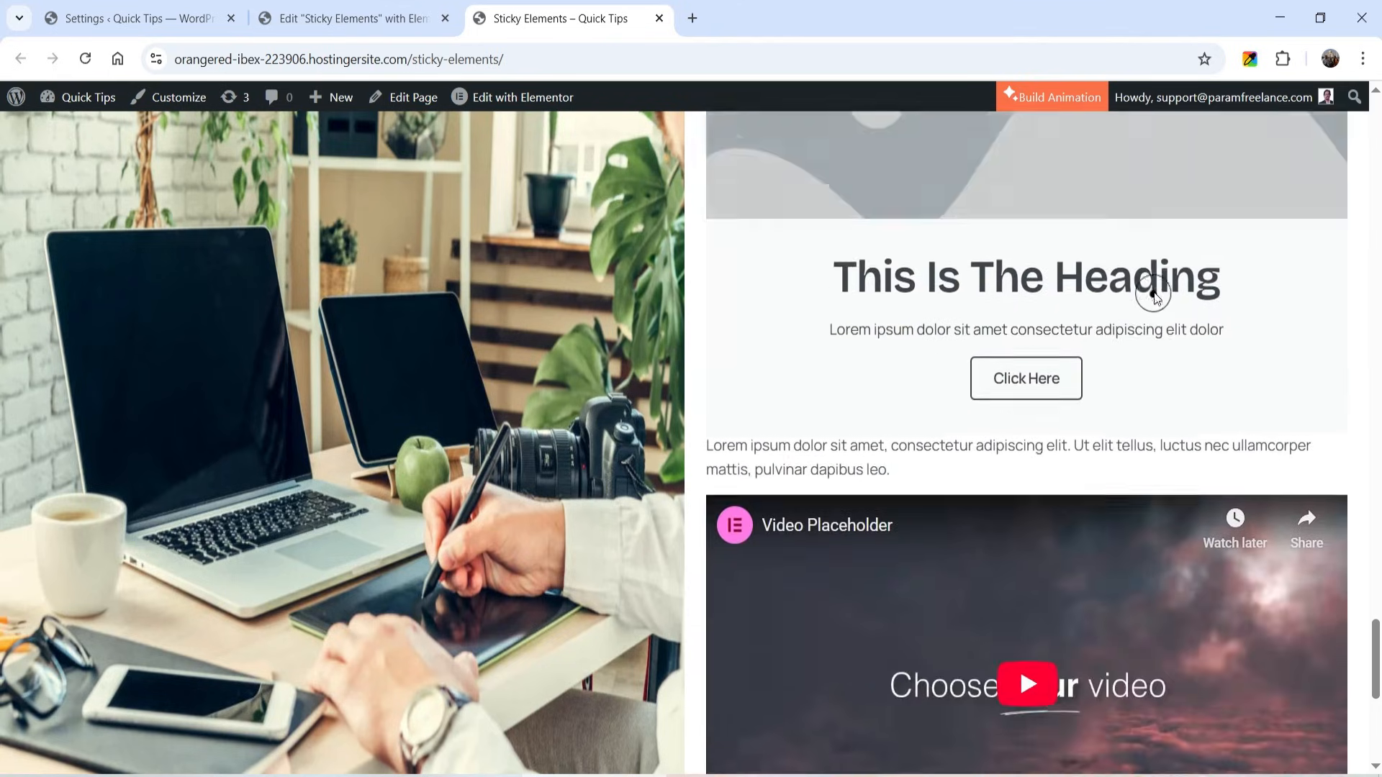
- Recheck on the live page how the pinned left image enters and leaves its section in both scroll directions
{"action": "scroll", "coordinate": [1154, 291], "scroll_direction": "down", "scroll_amount": 7}
{"action": "scroll", "coordinate": [1154, 291], "scroll_direction": "up", "scroll_amount": 15}
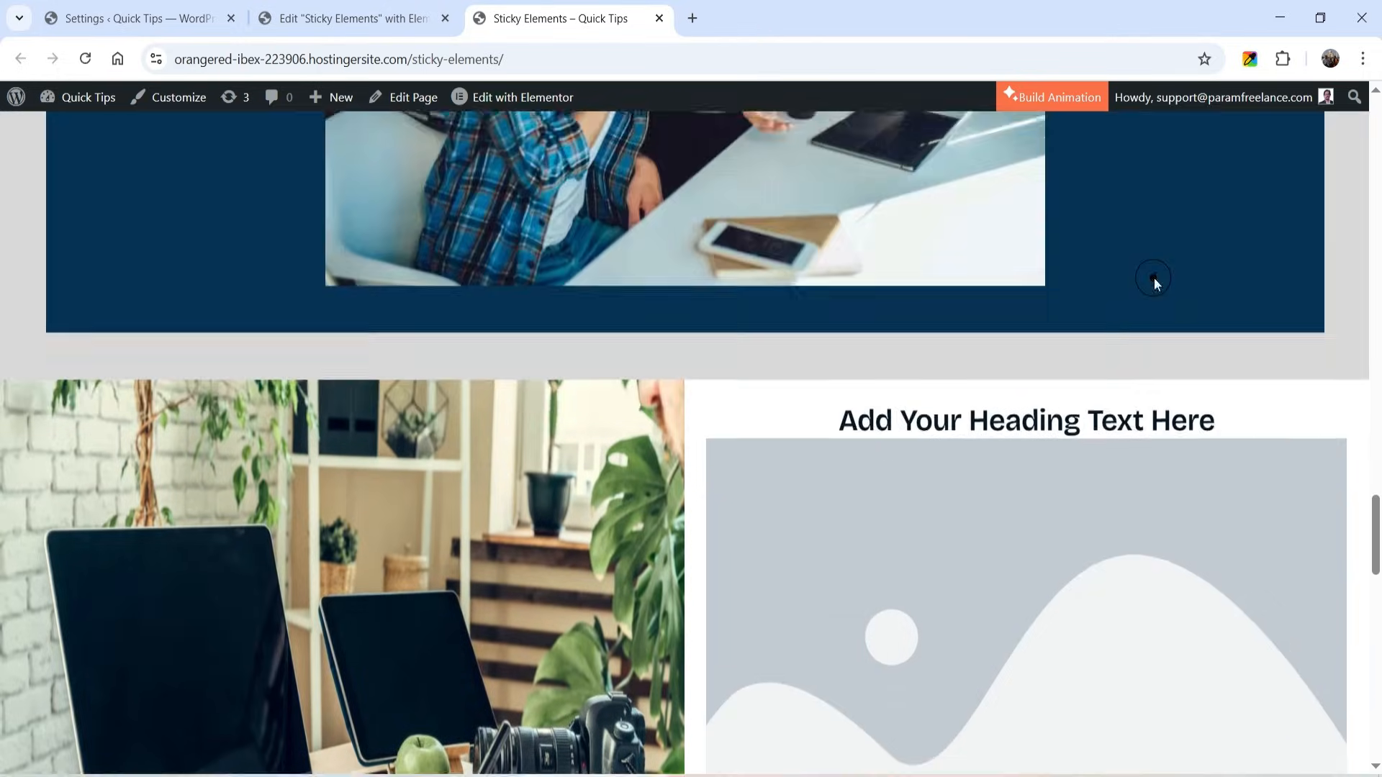
{"action": "scroll", "coordinate": [1154, 279], "scroll_direction": "down", "scroll_amount": 16}
{"action": "scroll", "coordinate": [1154, 278], "scroll_direction": "up", "scroll_amount": 6}
{"action": "scroll", "coordinate": [931, 484], "scroll_direction": "up", "scroll_amount": 5}
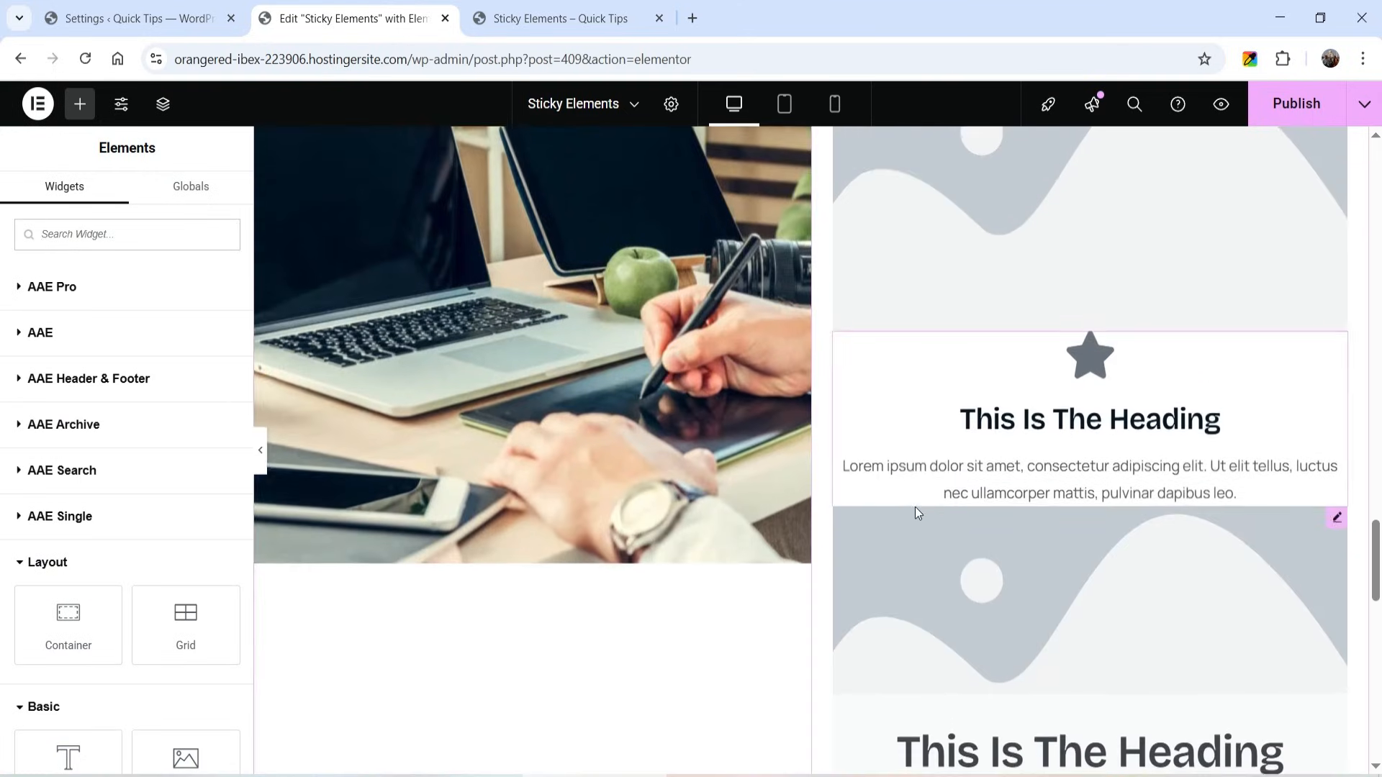
- Return to the page editor and add a two-column Flexbox container below the existing two-column section
{"action": "scroll", "coordinate": [916, 510], "scroll_direction": "up", "scroll_amount": 4}
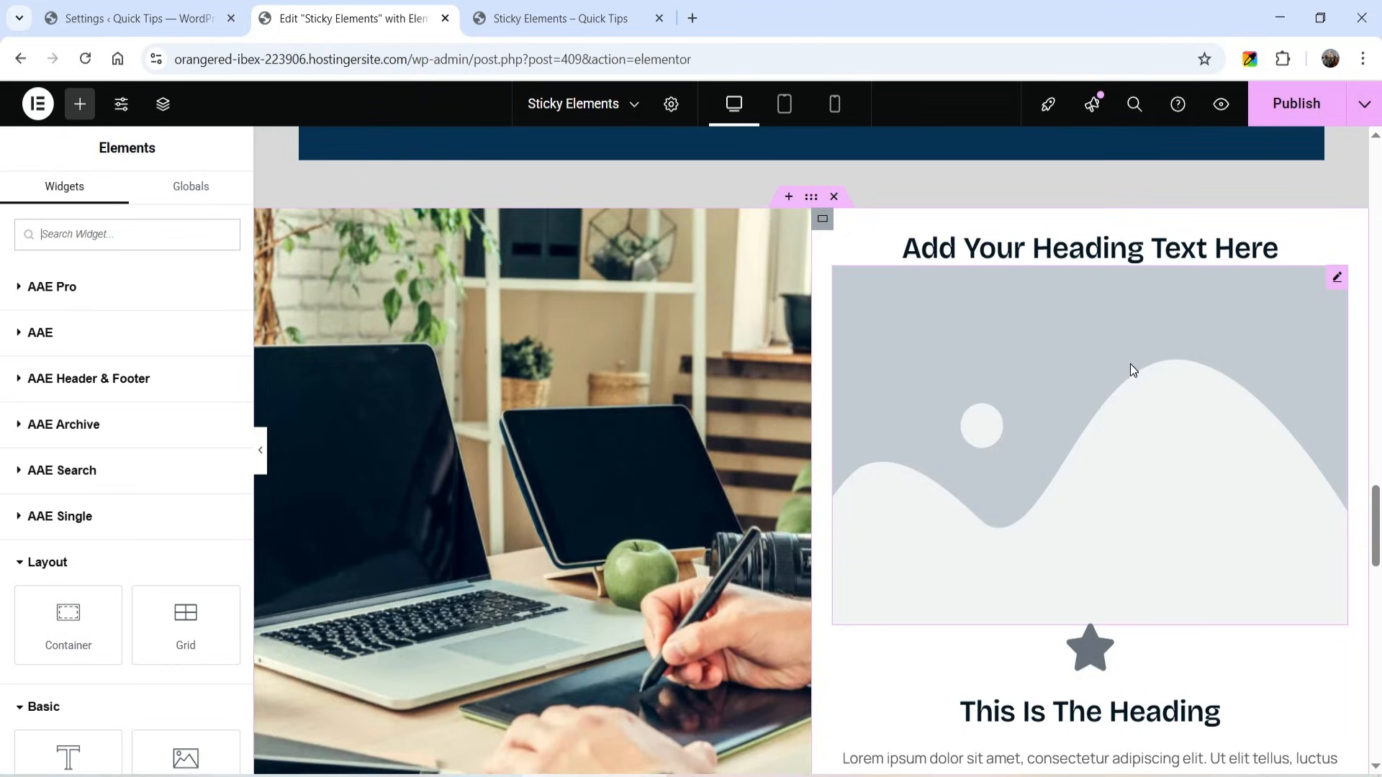
{"action": "scroll", "coordinate": [957, 421], "scroll_direction": "down", "scroll_amount": 17}
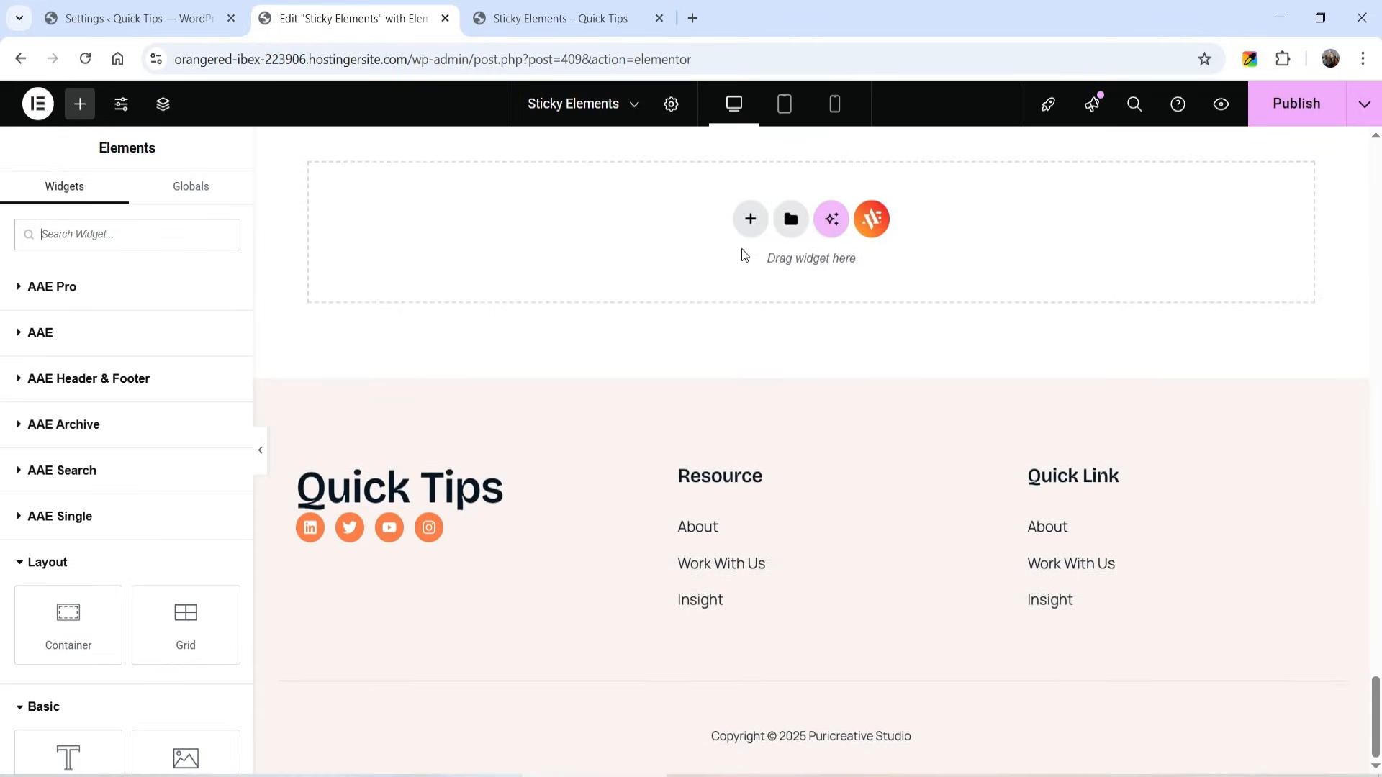
{"action": "left_click", "coordinate": [750, 219]}
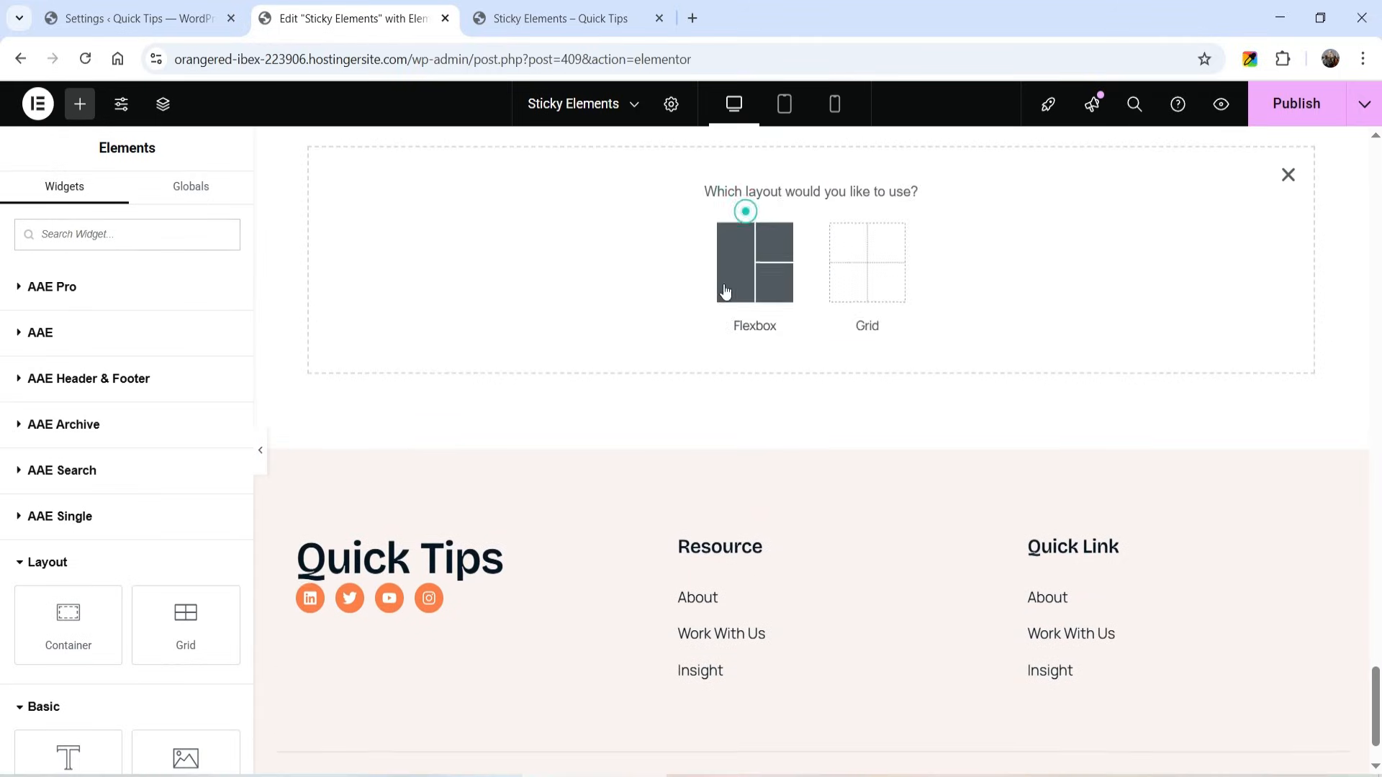
{"action": "left_click", "coordinate": [752, 256]}
{"action": "left_click", "coordinate": [637, 249]}
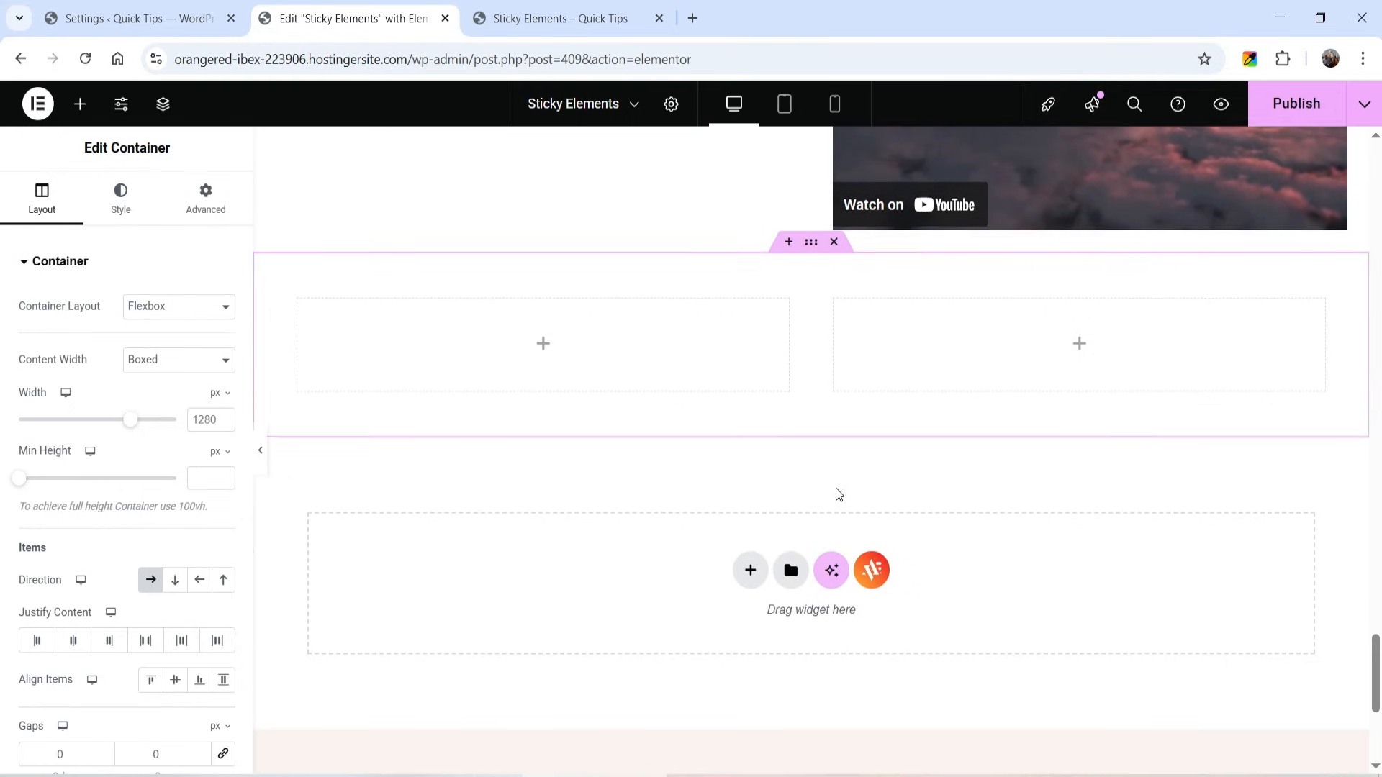
- Set the new container's padding and margin to 0 on all sides and its content width to Full Width
{"action": "left_click", "coordinate": [176, 189]}
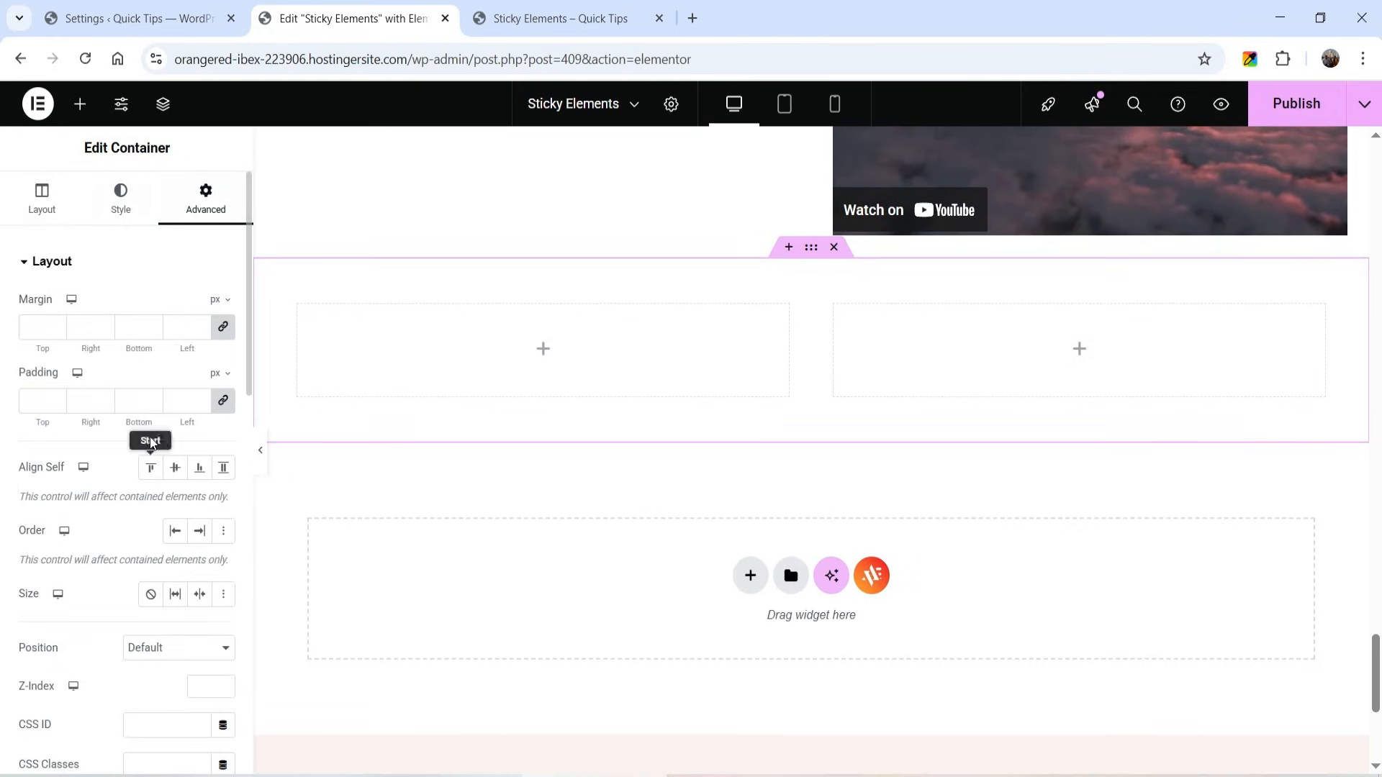
{"action": "left_click", "coordinate": [223, 401]}
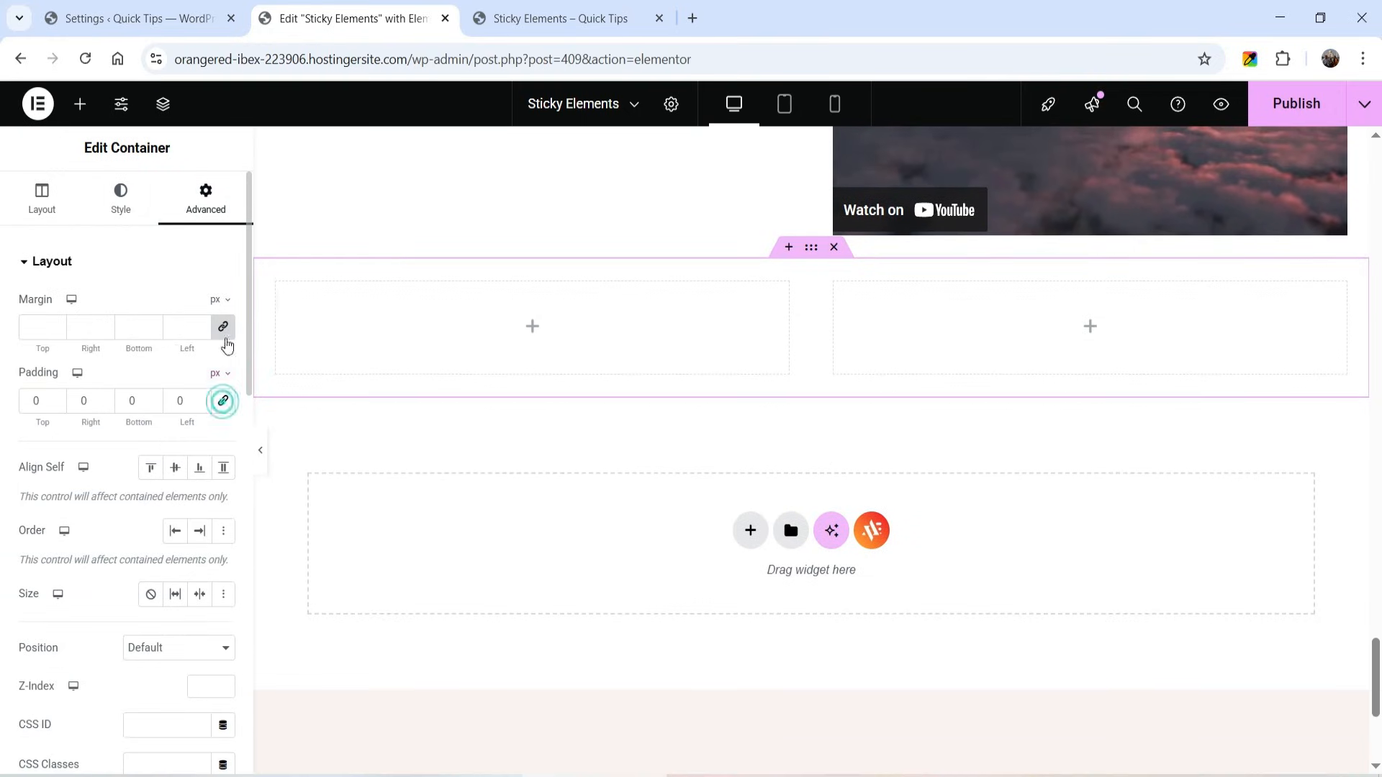
{"action": "left_click", "coordinate": [223, 327]}
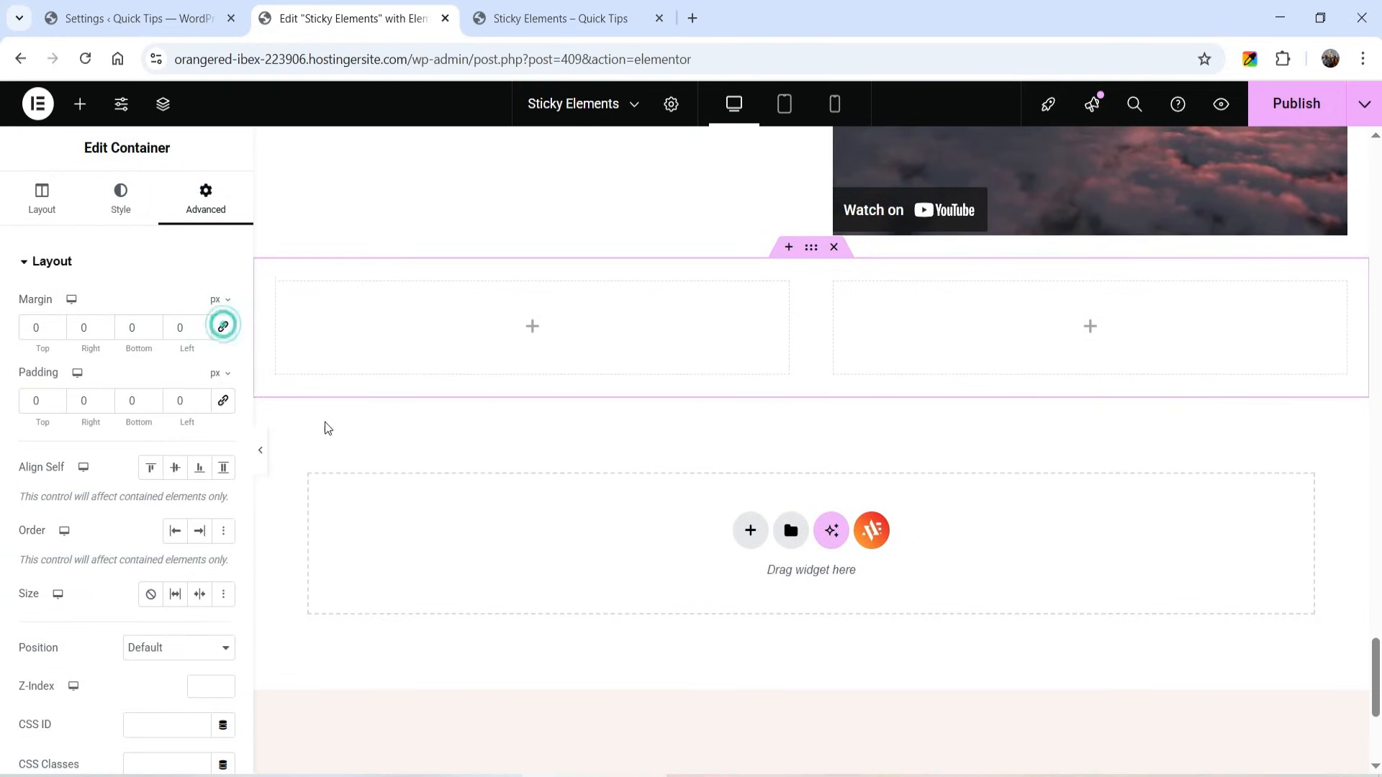
{"action": "left_click", "coordinate": [33, 204]}
{"action": "left_click", "coordinate": [177, 365]}
{"action": "left_click", "coordinate": [162, 405]}
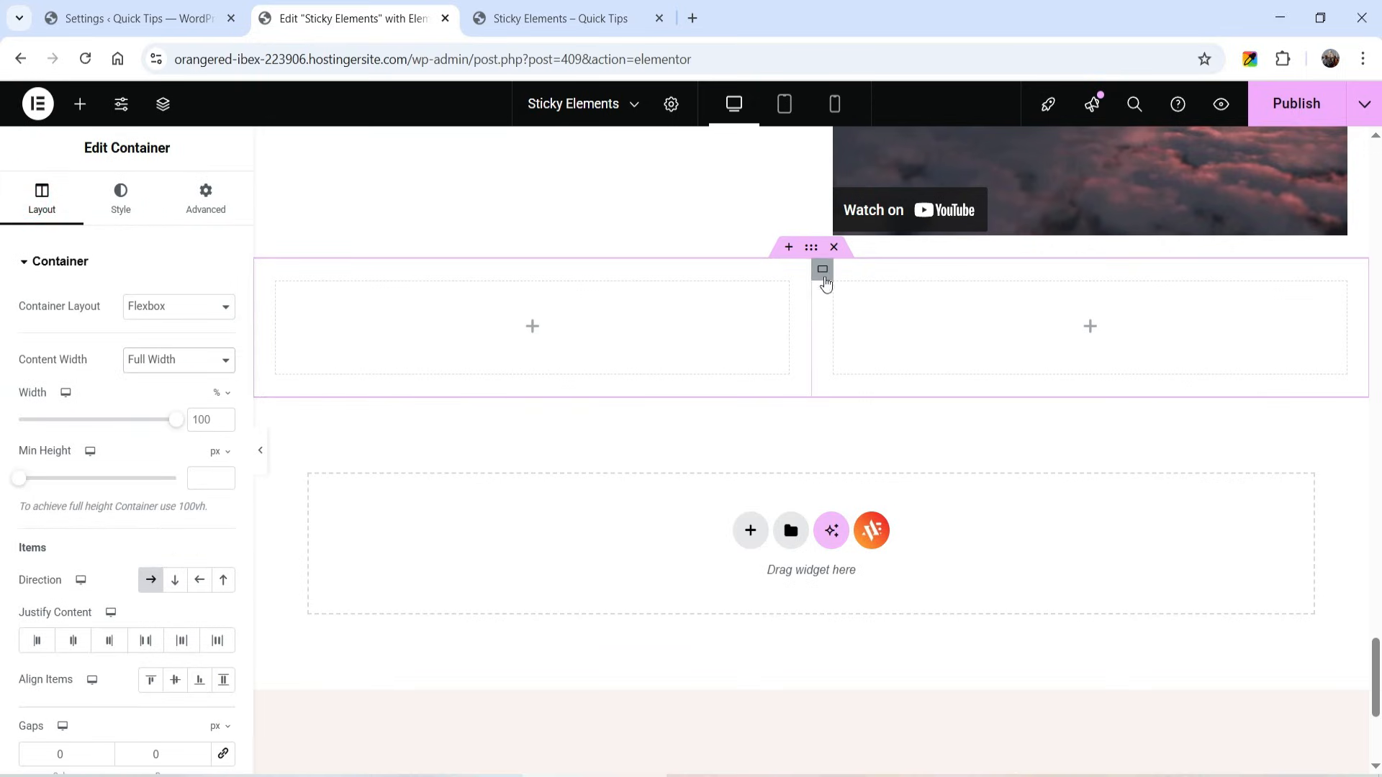
- Add an Image widget to the new section's right column and insert the photo of young workers talking at a laptop
{"action": "left_click", "coordinate": [823, 271]}
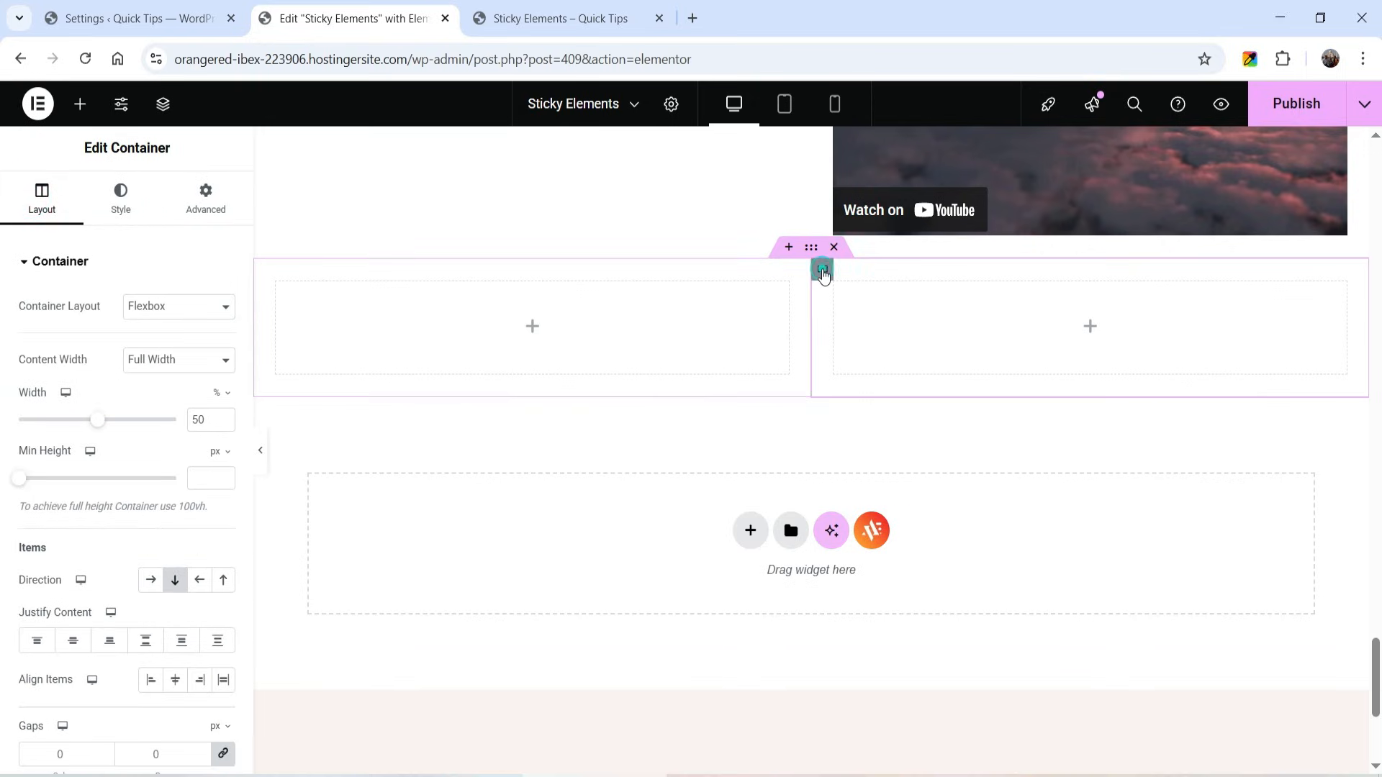
{"action": "left_click", "coordinate": [1089, 330]}
{"action": "scroll", "coordinate": [130, 432], "scroll_direction": "down", "scroll_amount": 5}
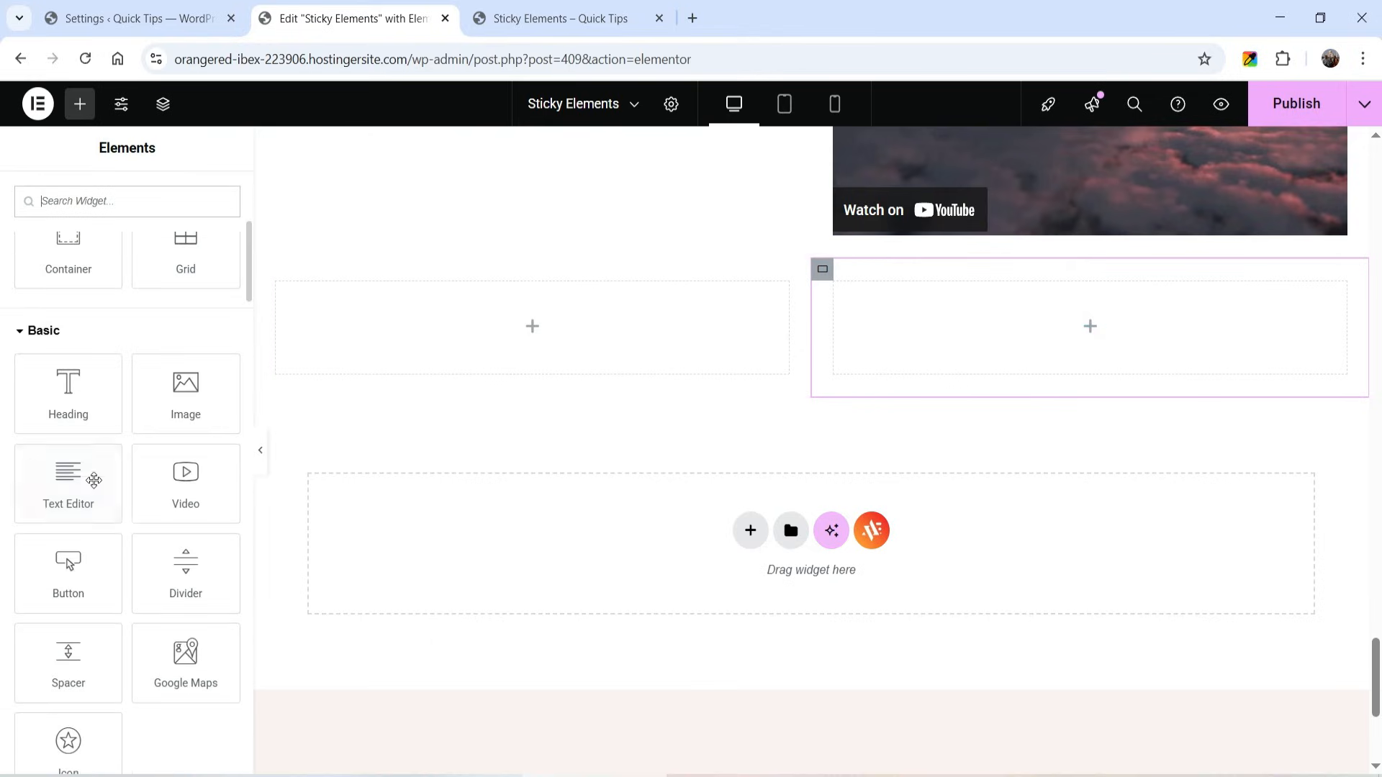
{"action": "left_click_drag", "start_coordinate": [185, 392], "coordinate": [943, 367]}
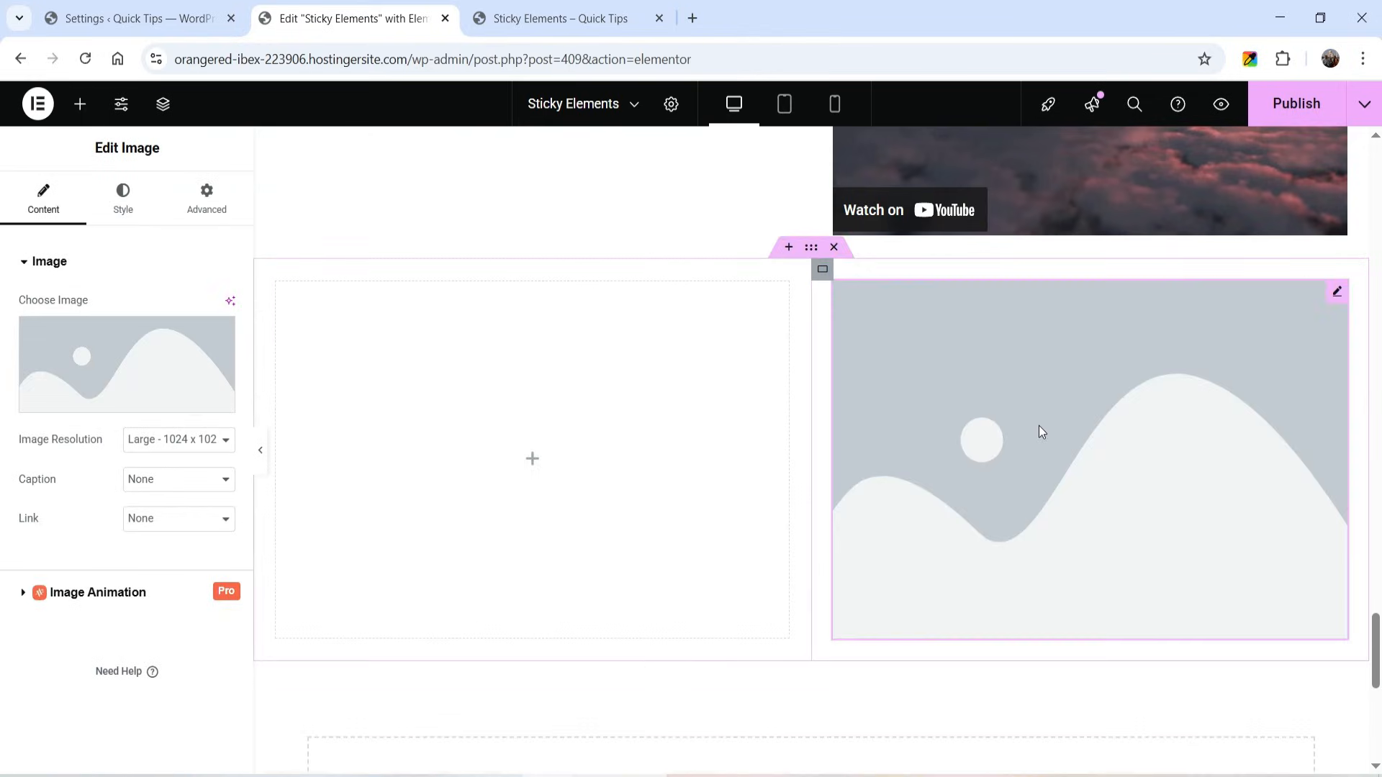
{"action": "left_click", "coordinate": [104, 351]}
{"action": "scroll", "coordinate": [884, 400], "scroll_direction": "down", "scroll_amount": 5}
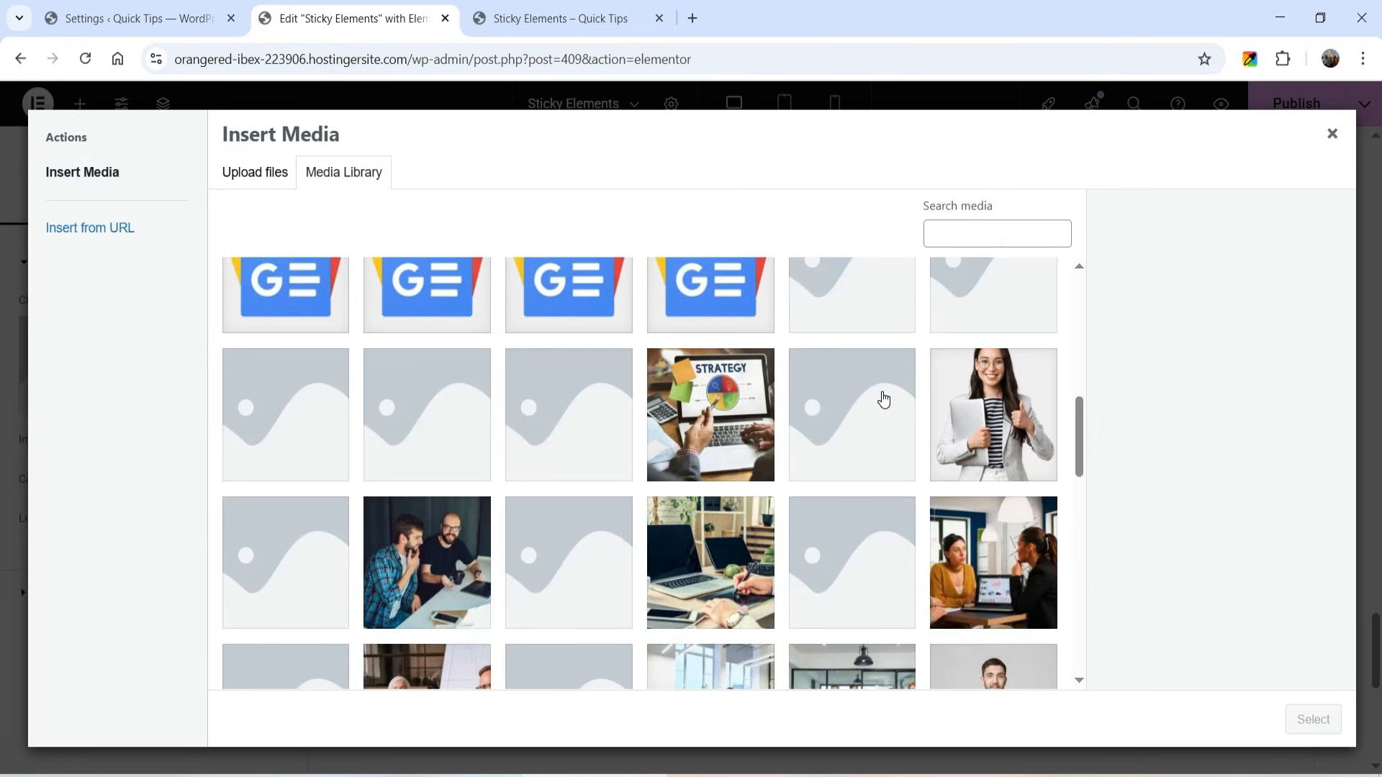
{"action": "scroll", "coordinate": [610, 450], "scroll_direction": "down", "scroll_amount": 3}
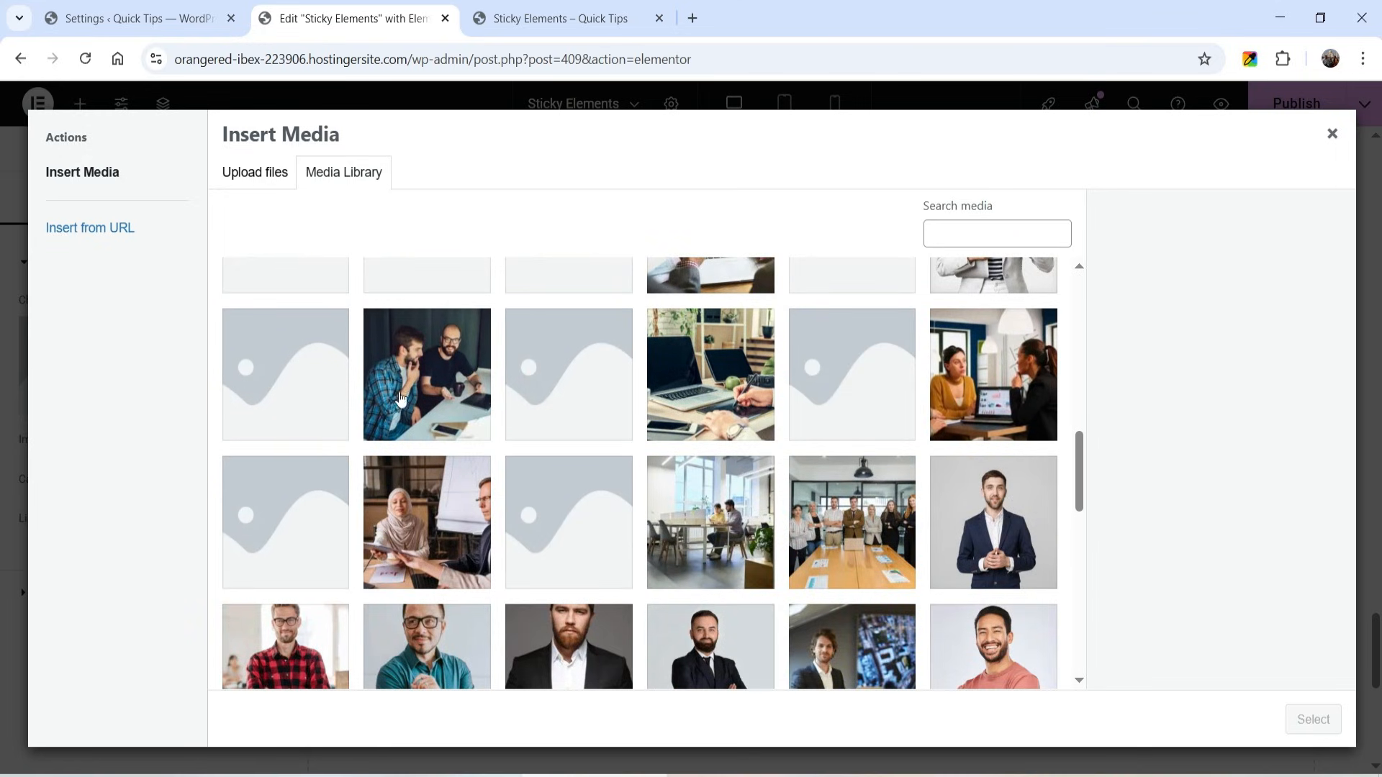
{"action": "left_click", "coordinate": [421, 388]}
{"action": "left_click", "coordinate": [993, 375]}
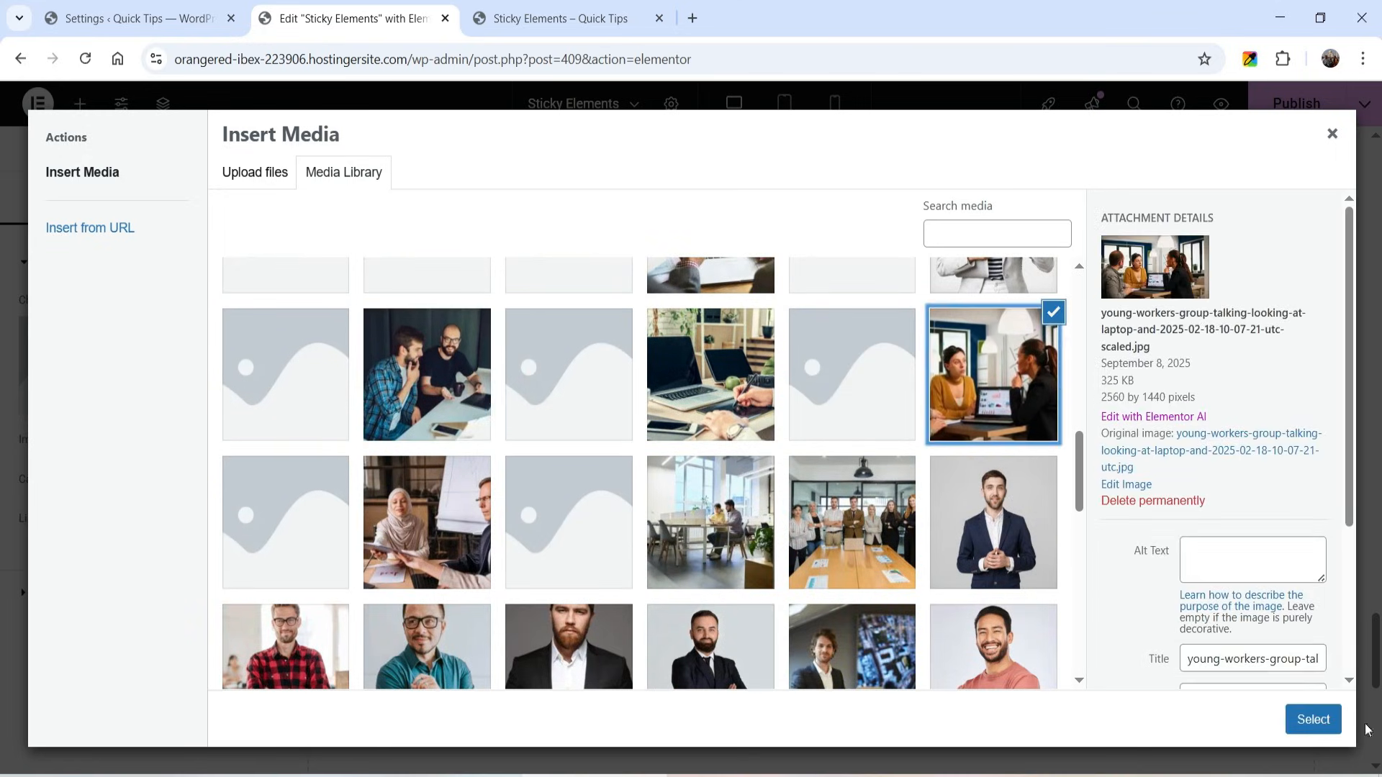
{"action": "left_click", "coordinate": [1313, 720]}
- Set the right image column's padding and margin to 0 and enable its Sticky Element effect
{"action": "left_click", "coordinate": [822, 270]}
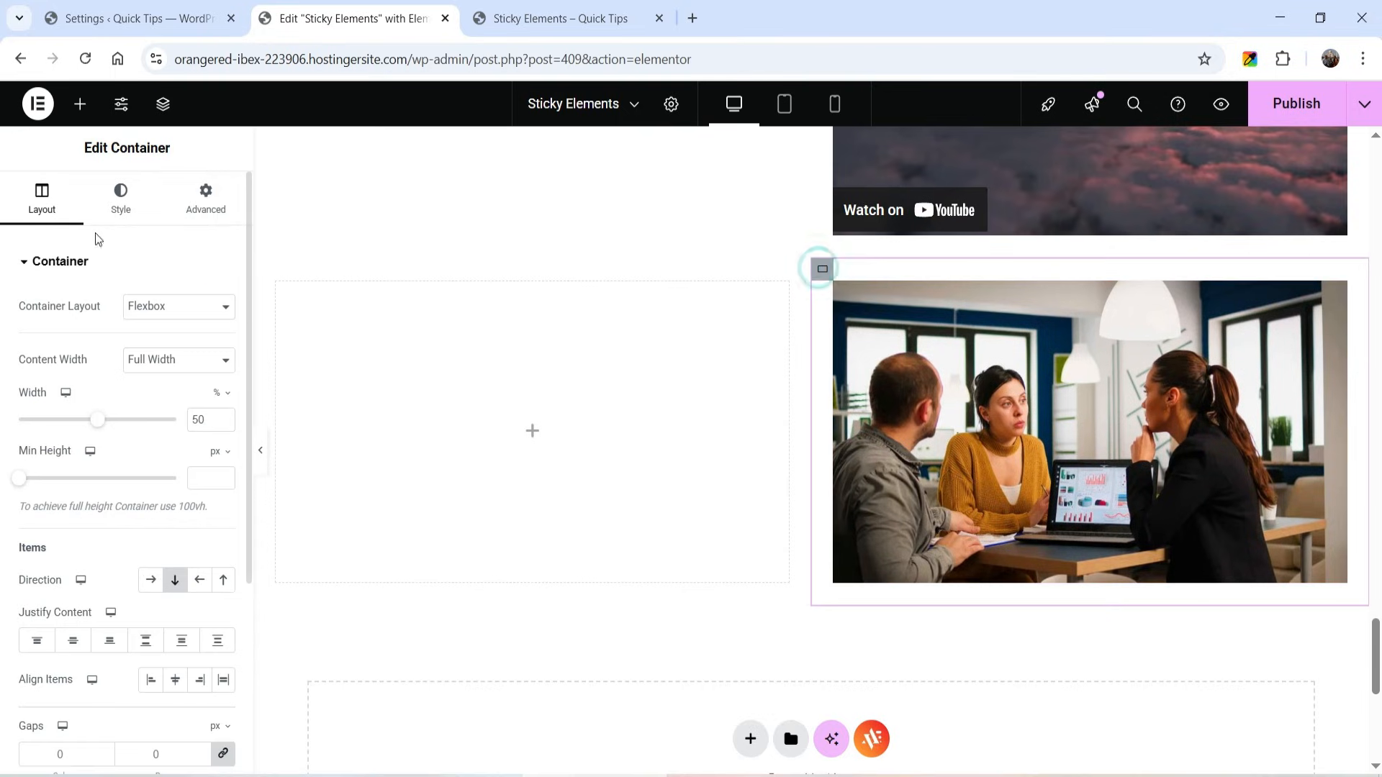
{"action": "left_click", "coordinate": [205, 193]}
{"action": "left_click", "coordinate": [229, 400]}
{"action": "left_click", "coordinate": [222, 329]}
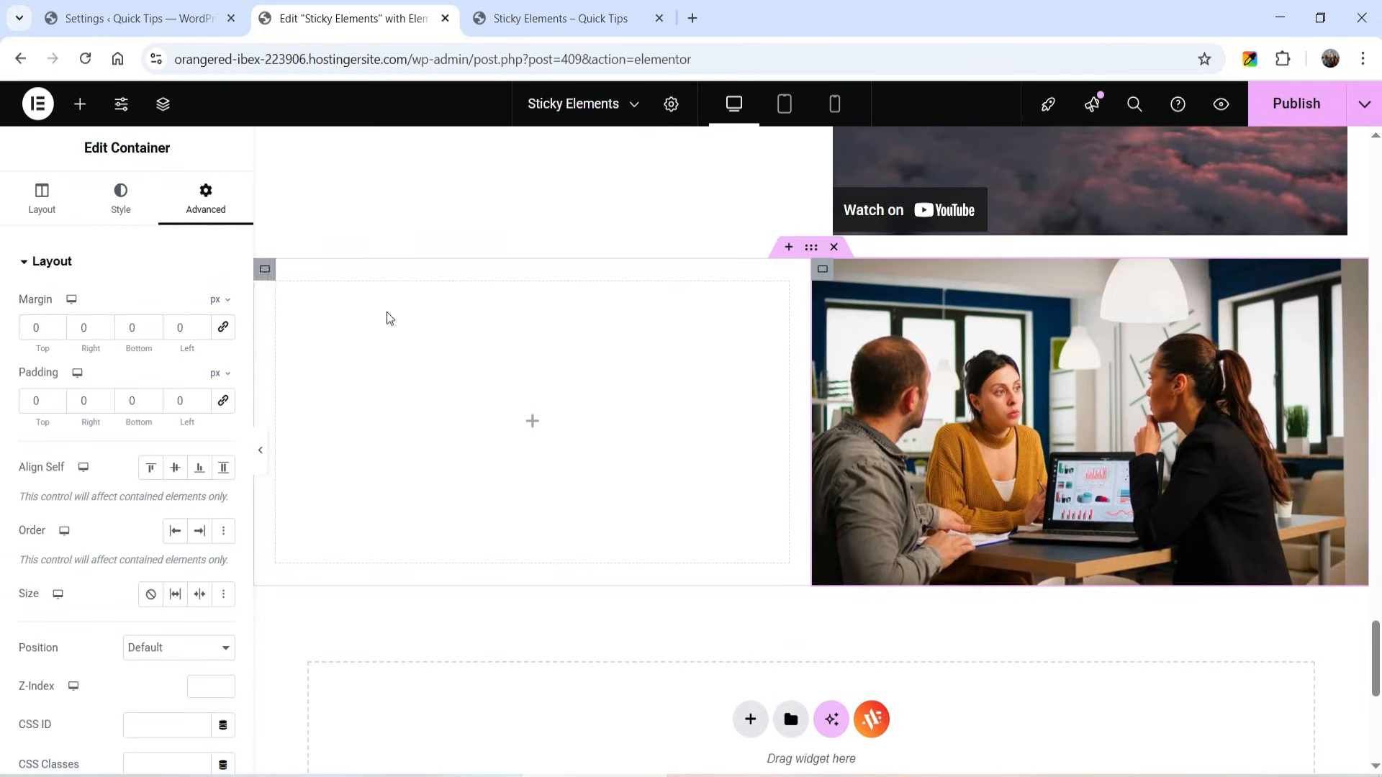
{"action": "scroll", "coordinate": [119, 479], "scroll_direction": "down", "scroll_amount": 4}
{"action": "left_click", "coordinate": [103, 654]}
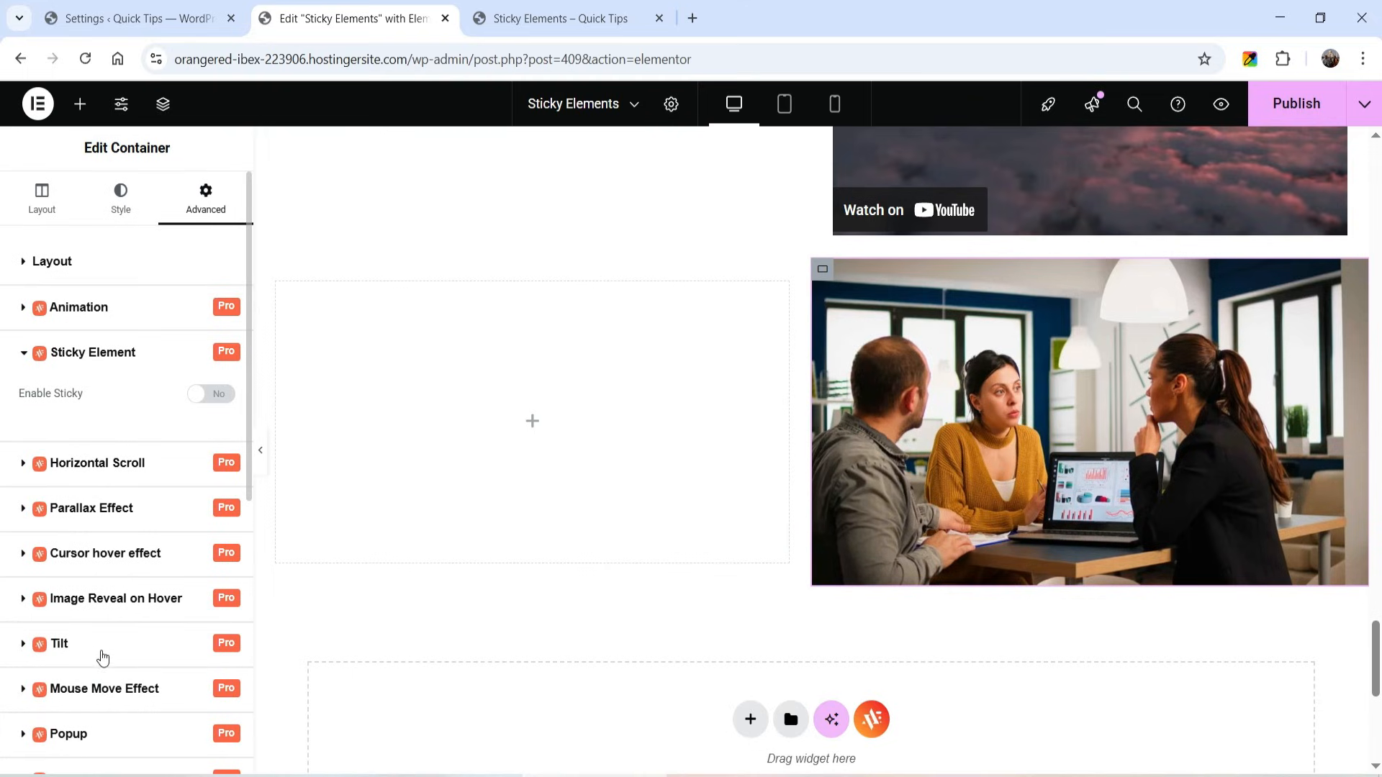
{"action": "left_click", "coordinate": [211, 395]}
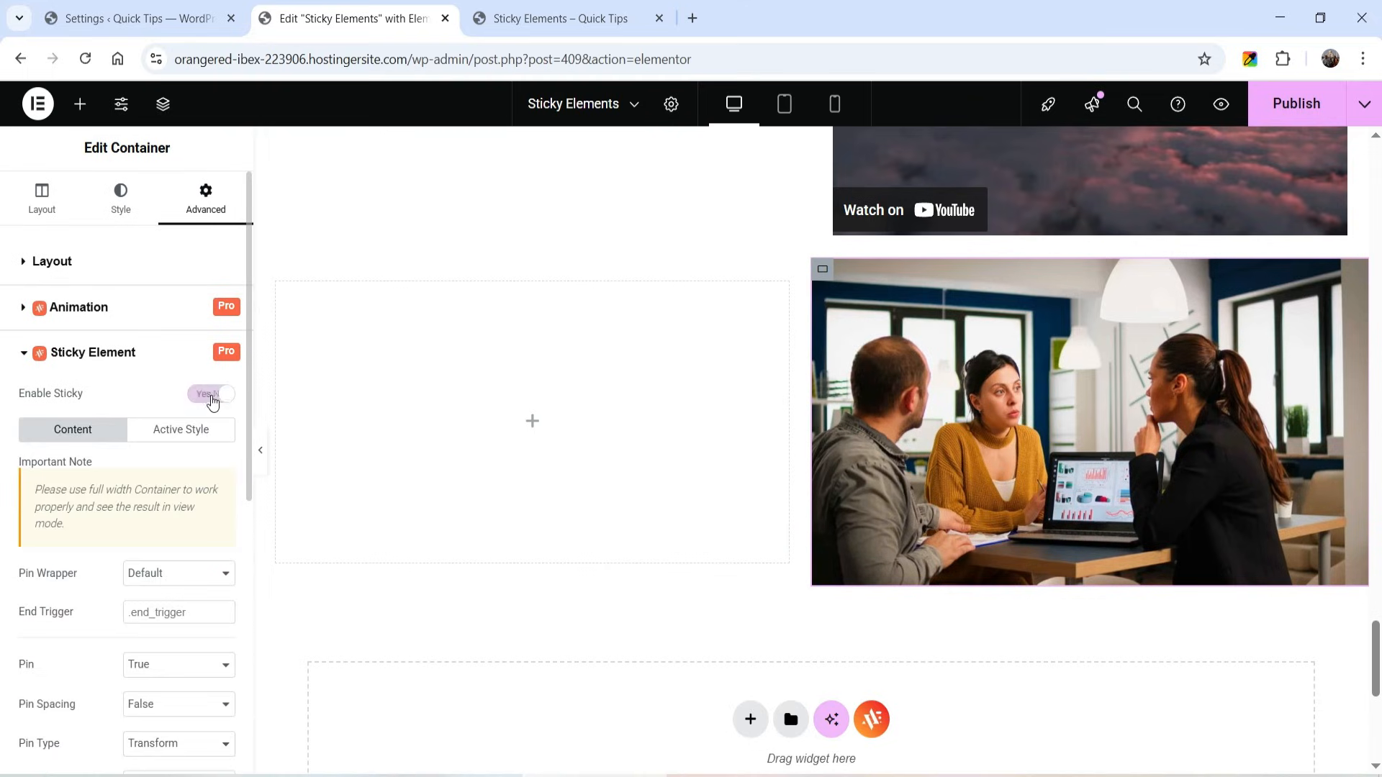
- Set the right column image's height to 100 vh
{"action": "left_click", "coordinate": [1180, 417]}
{"action": "left_click", "coordinate": [123, 200]}
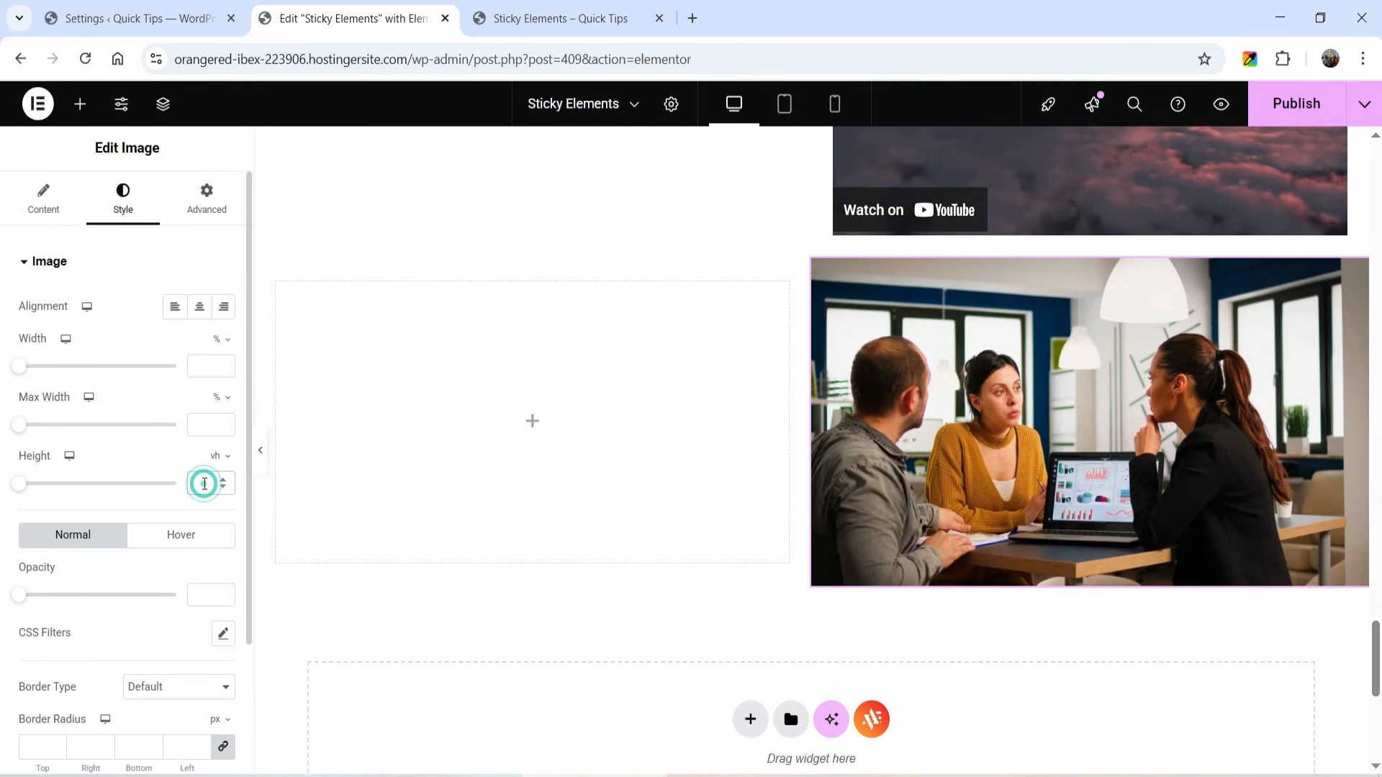
{"action": "left_click", "coordinate": [204, 484]}
{"action": "type", "text": "100"}
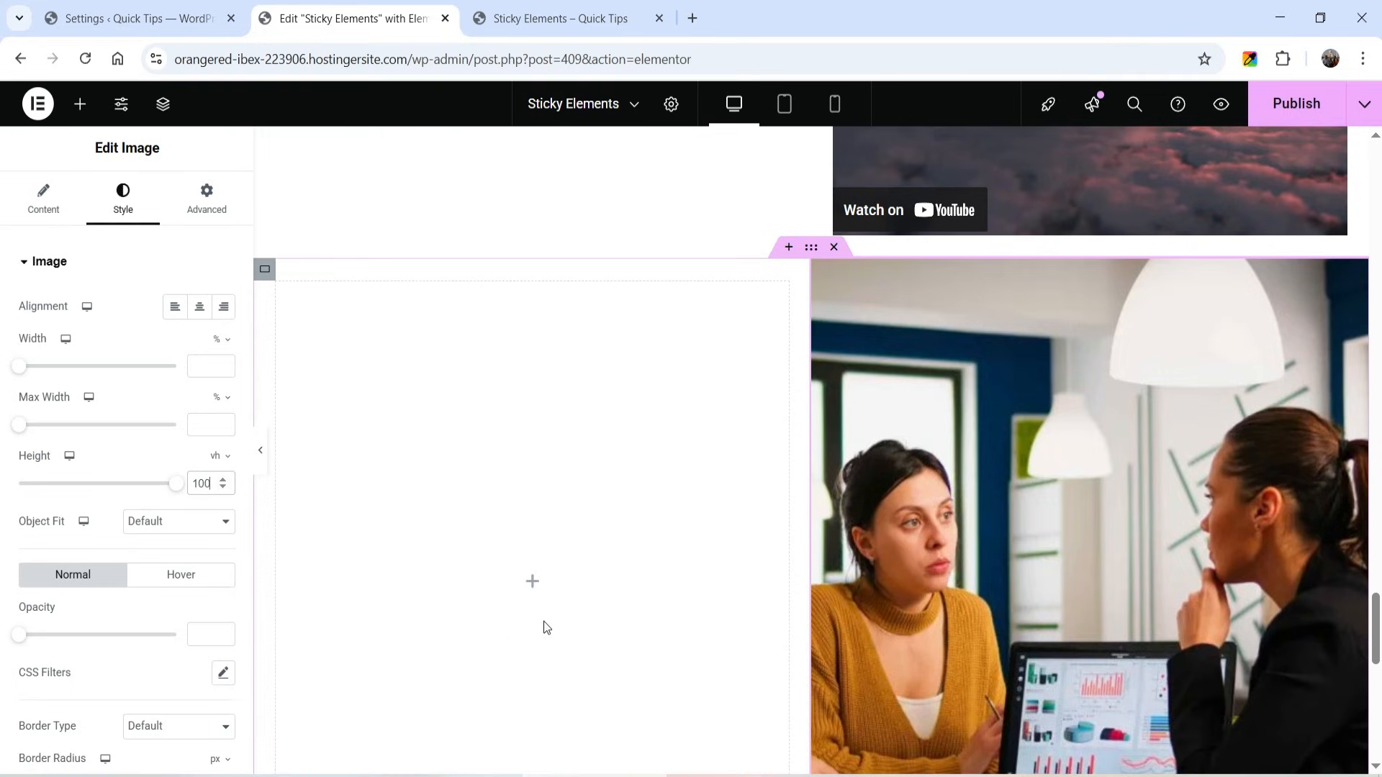
- Nest a container inside the new section's left column and give it the Brand-Hover global color as classic background
{"action": "left_click", "coordinate": [532, 581]}
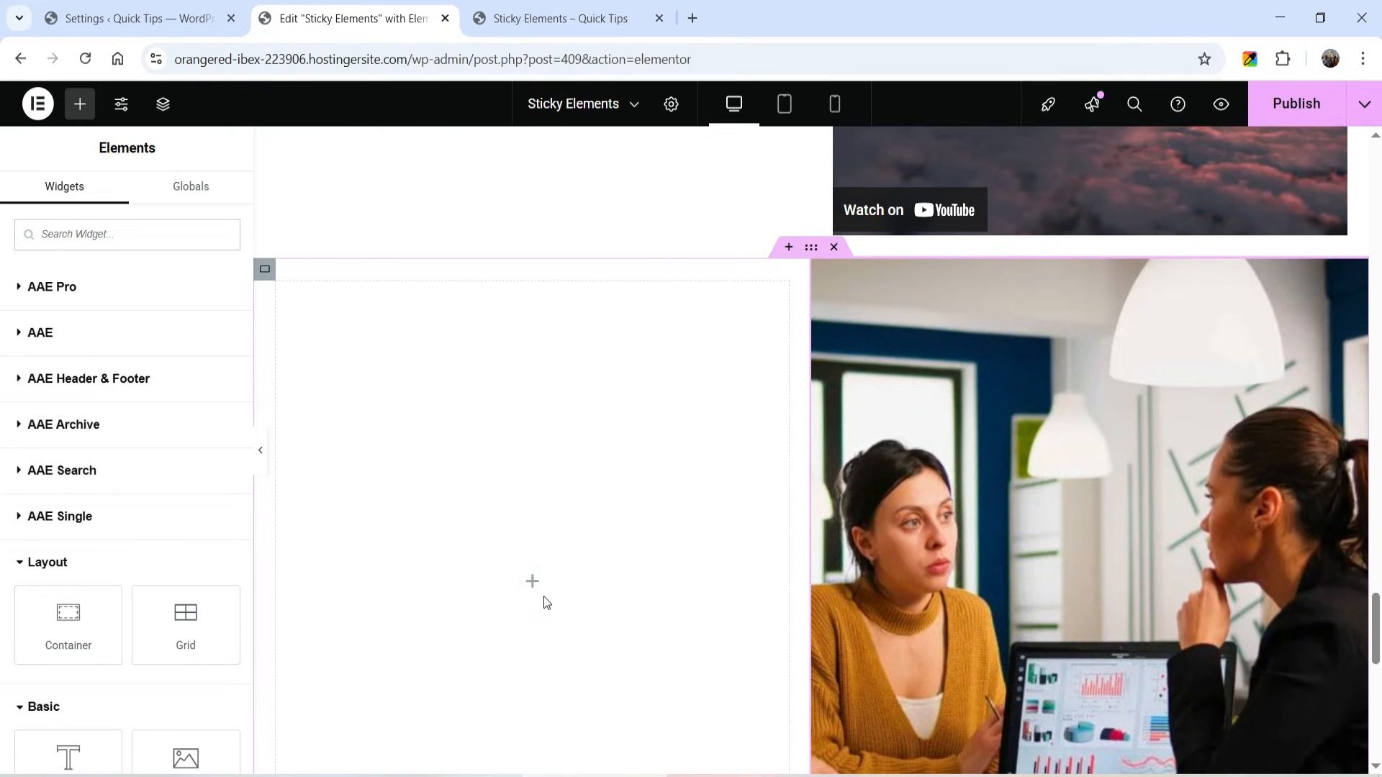
{"action": "left_click", "coordinate": [533, 581]}
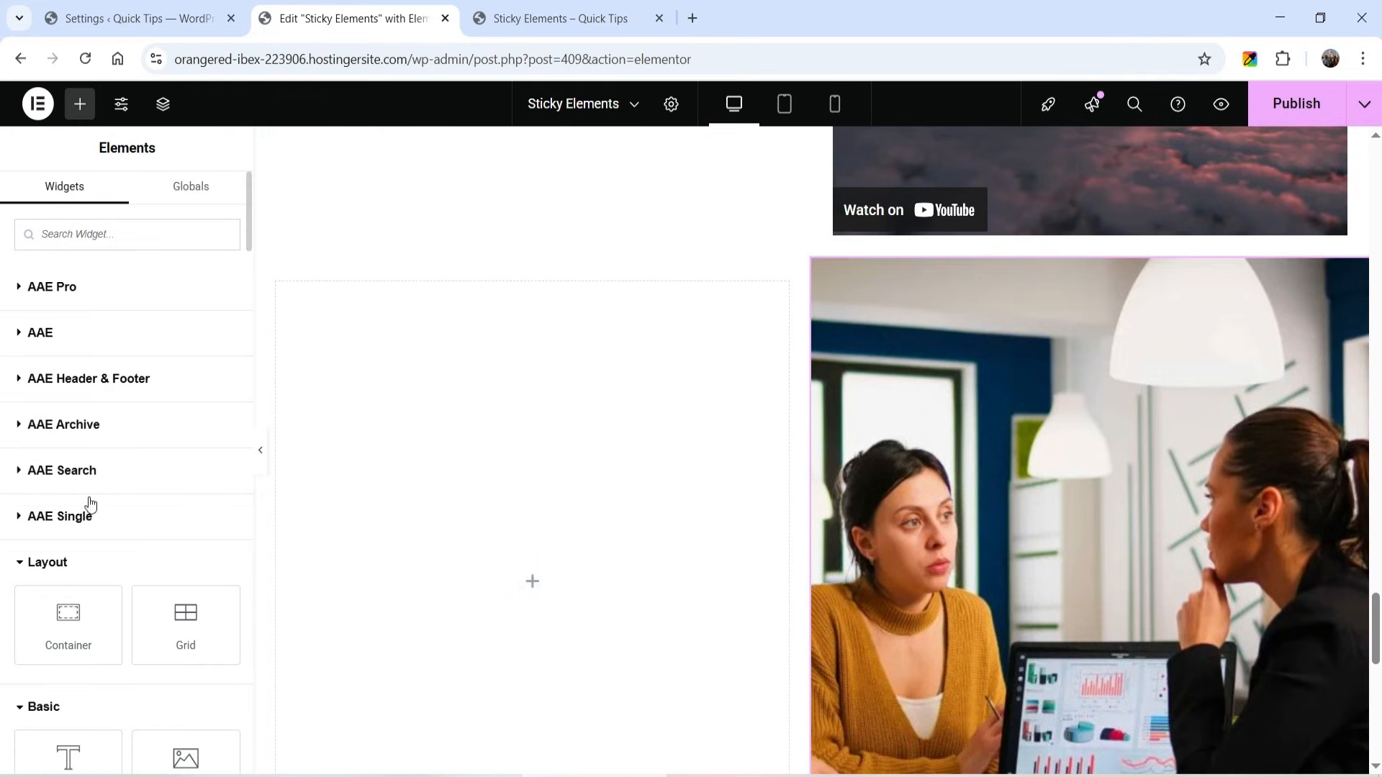
{"action": "left_click_drag", "start_coordinate": [61, 604], "coordinate": [440, 610]}
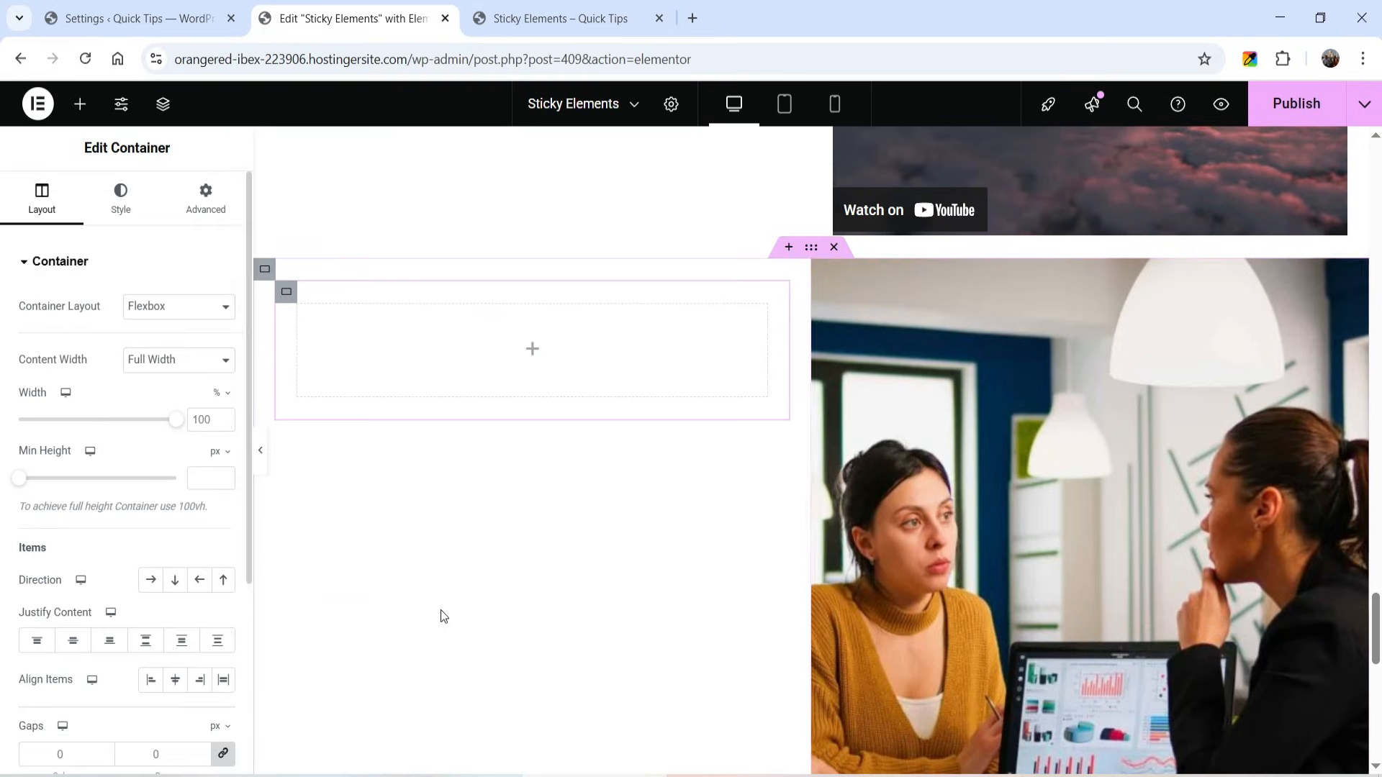
{"action": "left_click", "coordinate": [285, 292]}
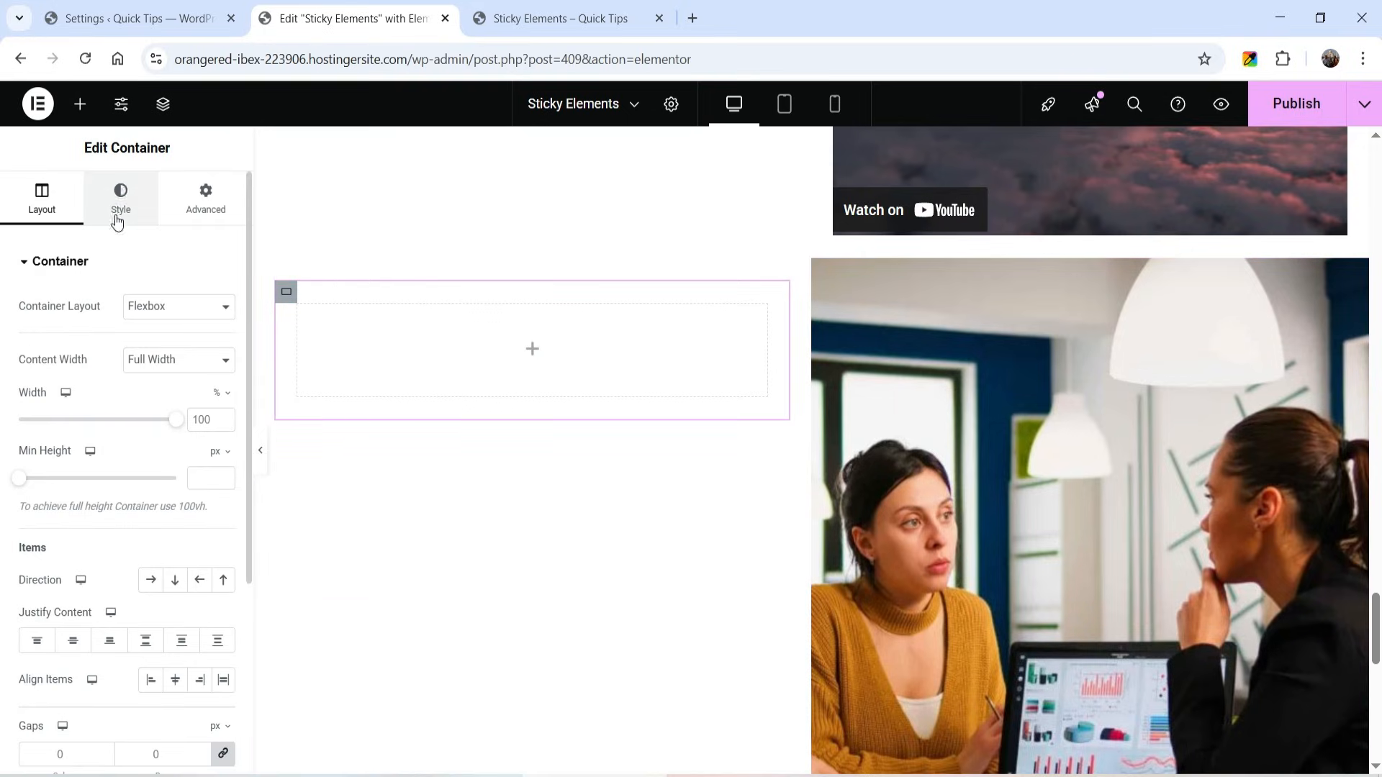
{"action": "left_click", "coordinate": [121, 193]}
{"action": "left_click", "coordinate": [150, 347]}
{"action": "left_click", "coordinate": [199, 385]}
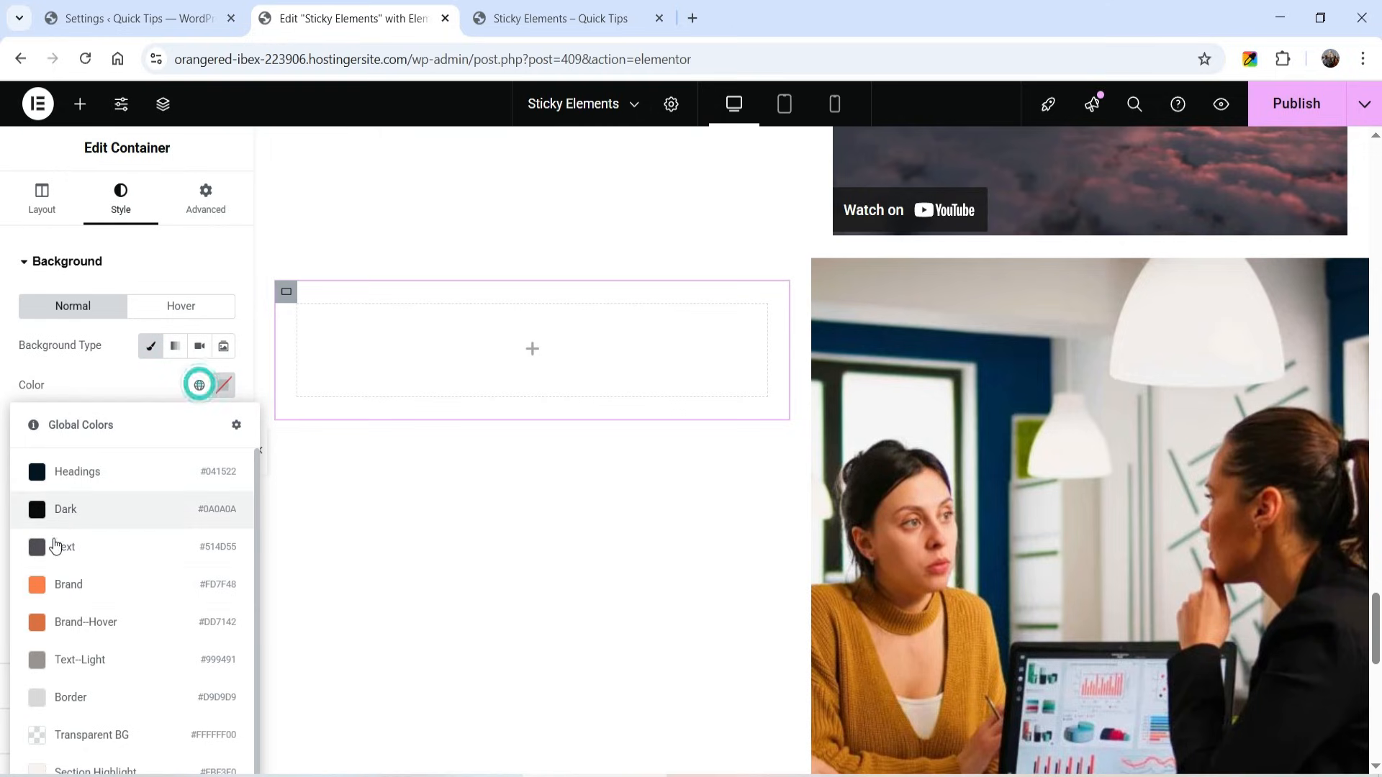
{"action": "left_click", "coordinate": [55, 621]}
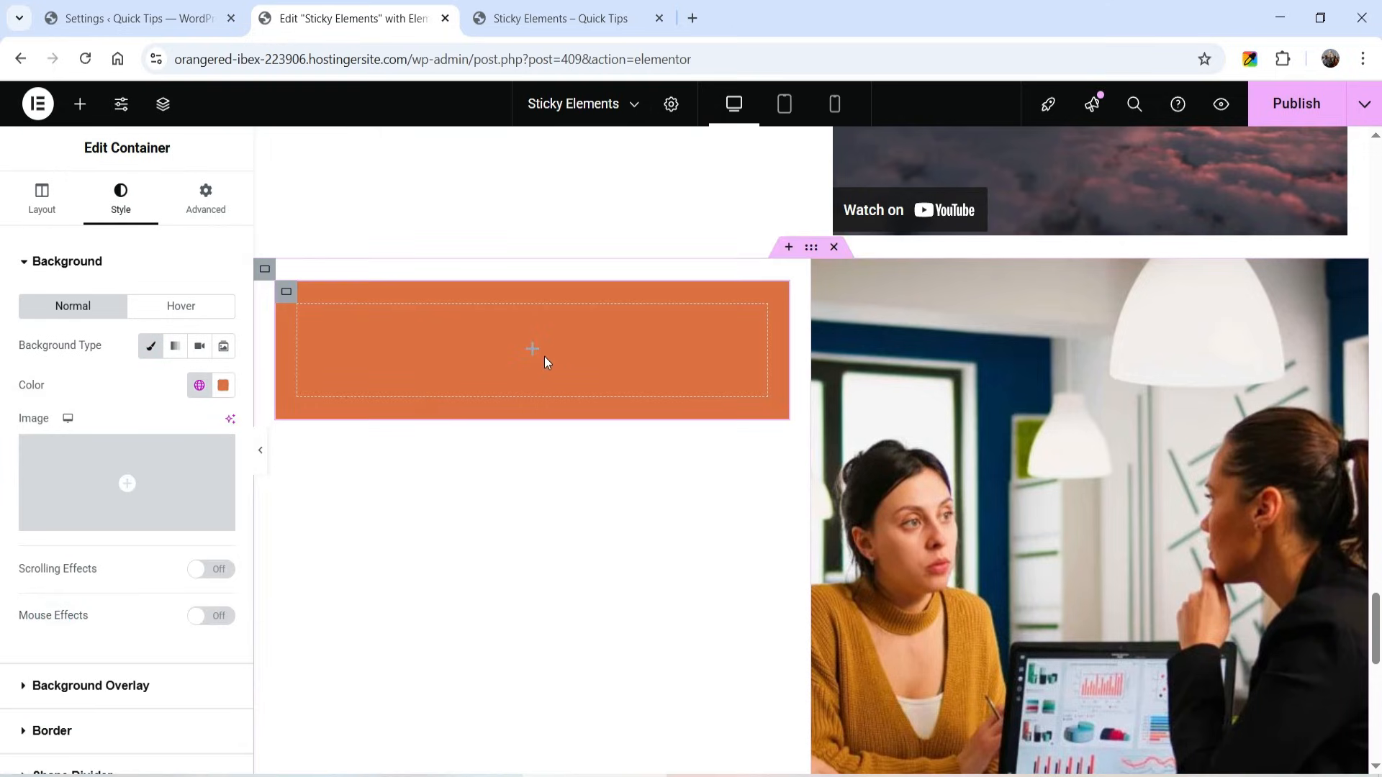
- Give the new section's outer container a classic background in the Headings global color
{"action": "scroll", "coordinate": [683, 357], "scroll_direction": "up", "scroll_amount": 3}
{"action": "scroll", "coordinate": [689, 340], "scroll_direction": "down", "scroll_amount": 1}
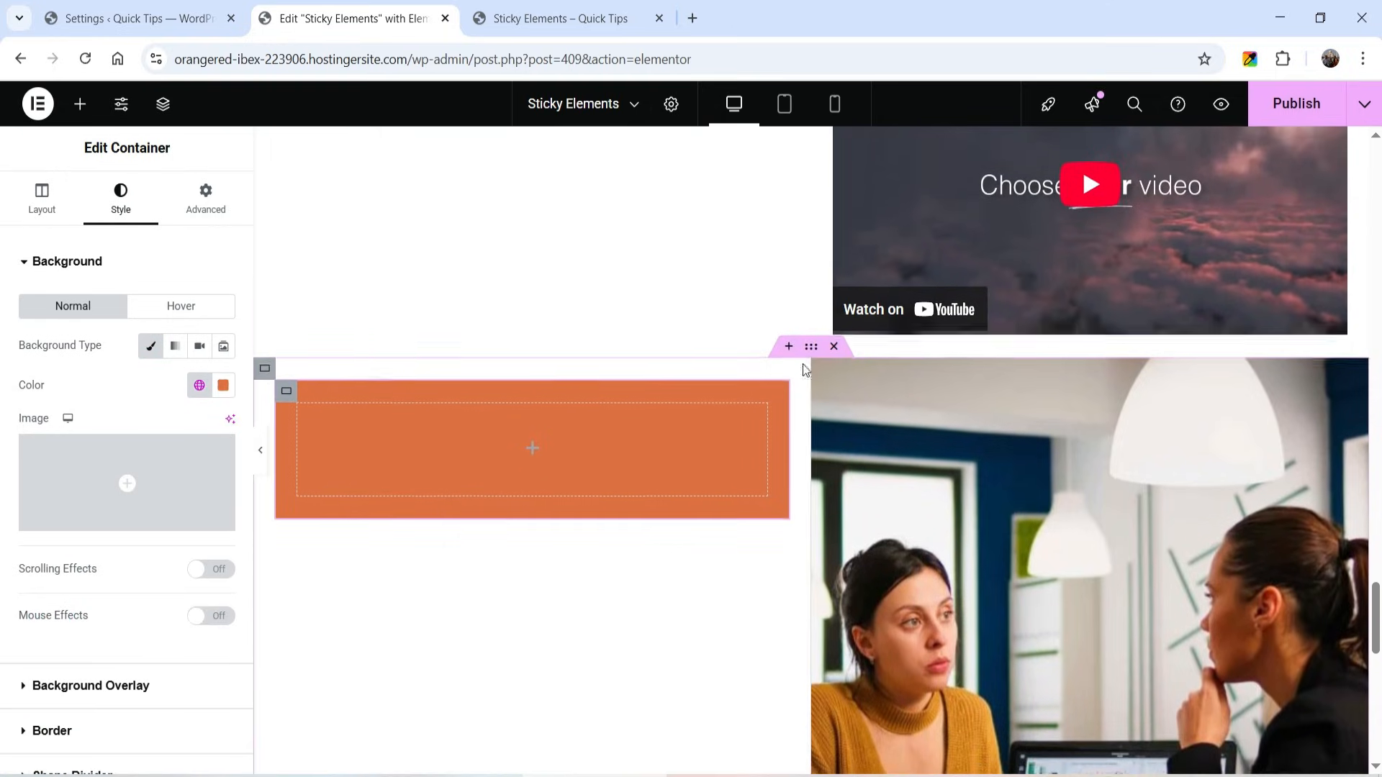
{"action": "left_click", "coordinate": [810, 343]}
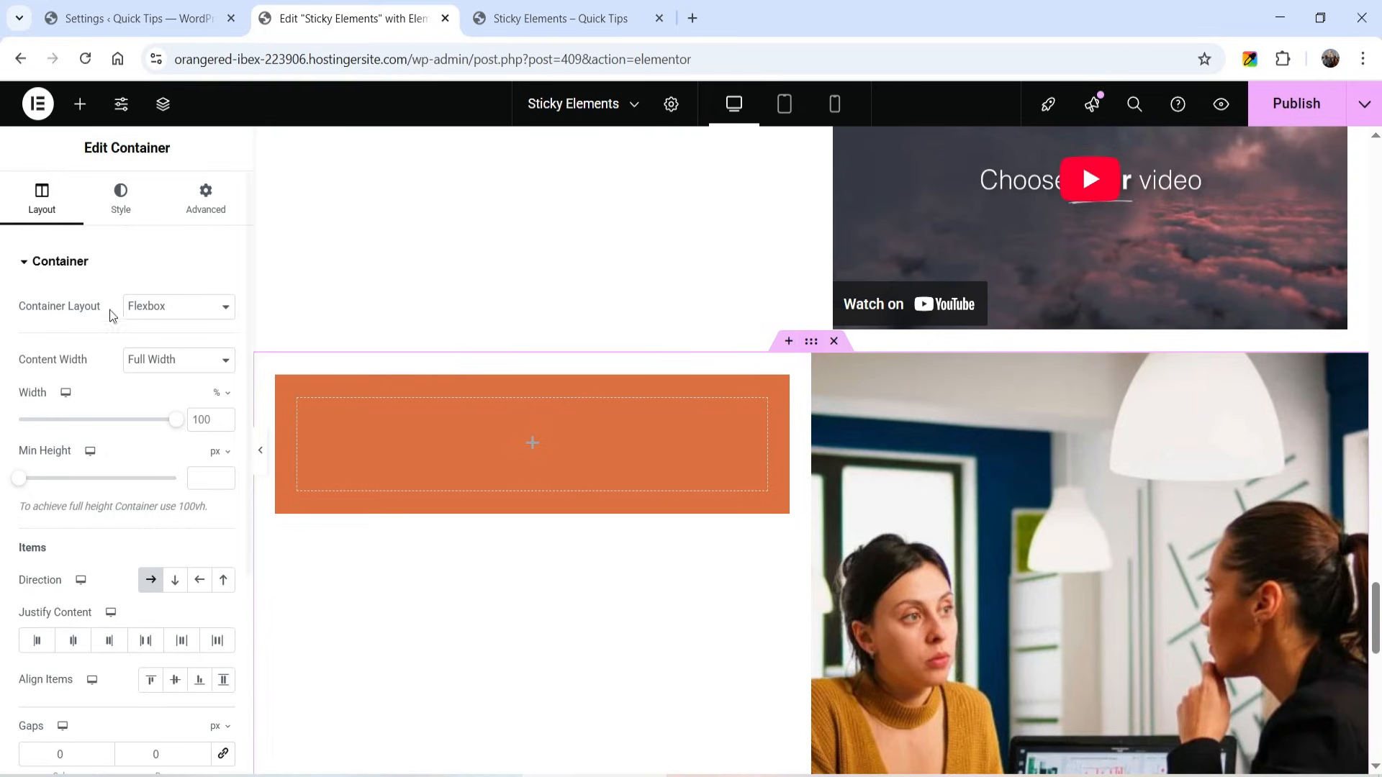
{"action": "left_click", "coordinate": [120, 202]}
{"action": "left_click", "coordinate": [153, 348]}
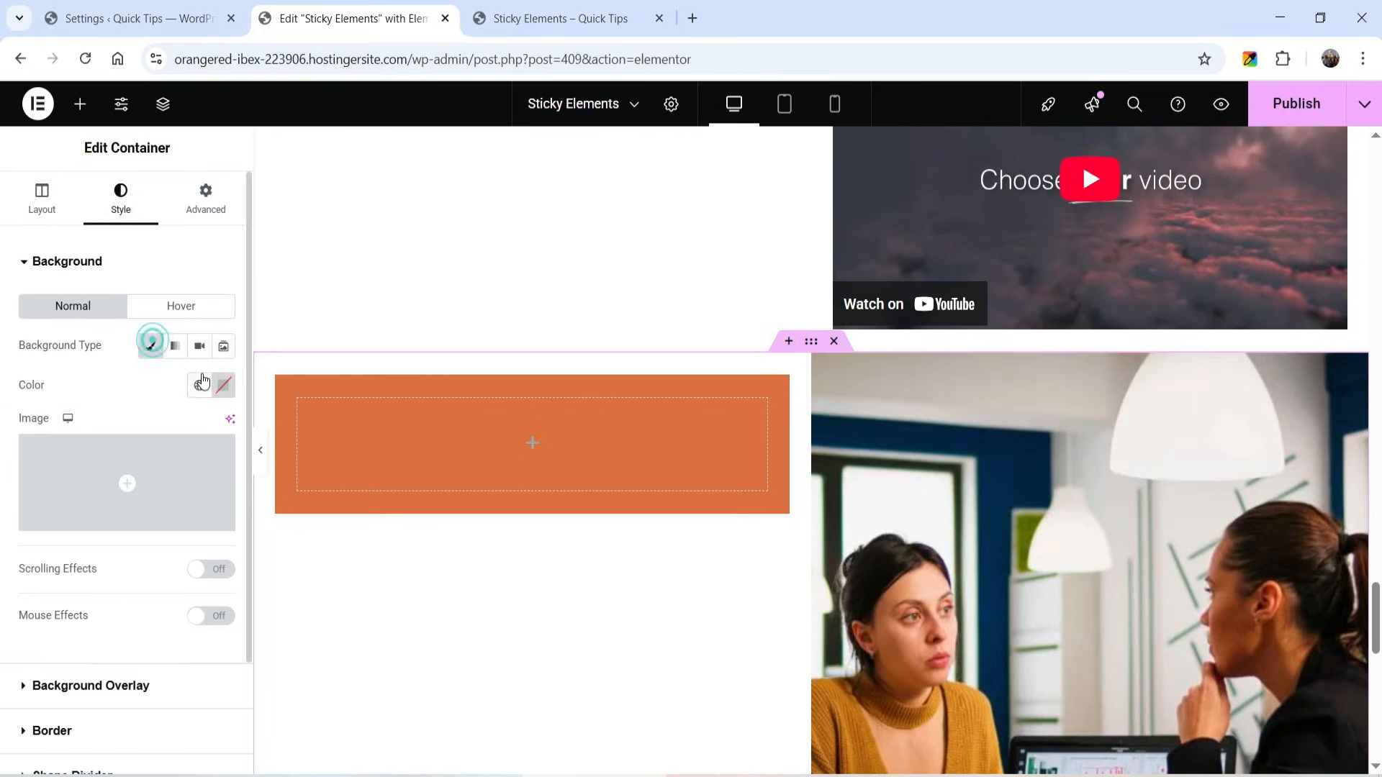
{"action": "left_click", "coordinate": [200, 384]}
{"action": "left_click", "coordinate": [67, 473]}
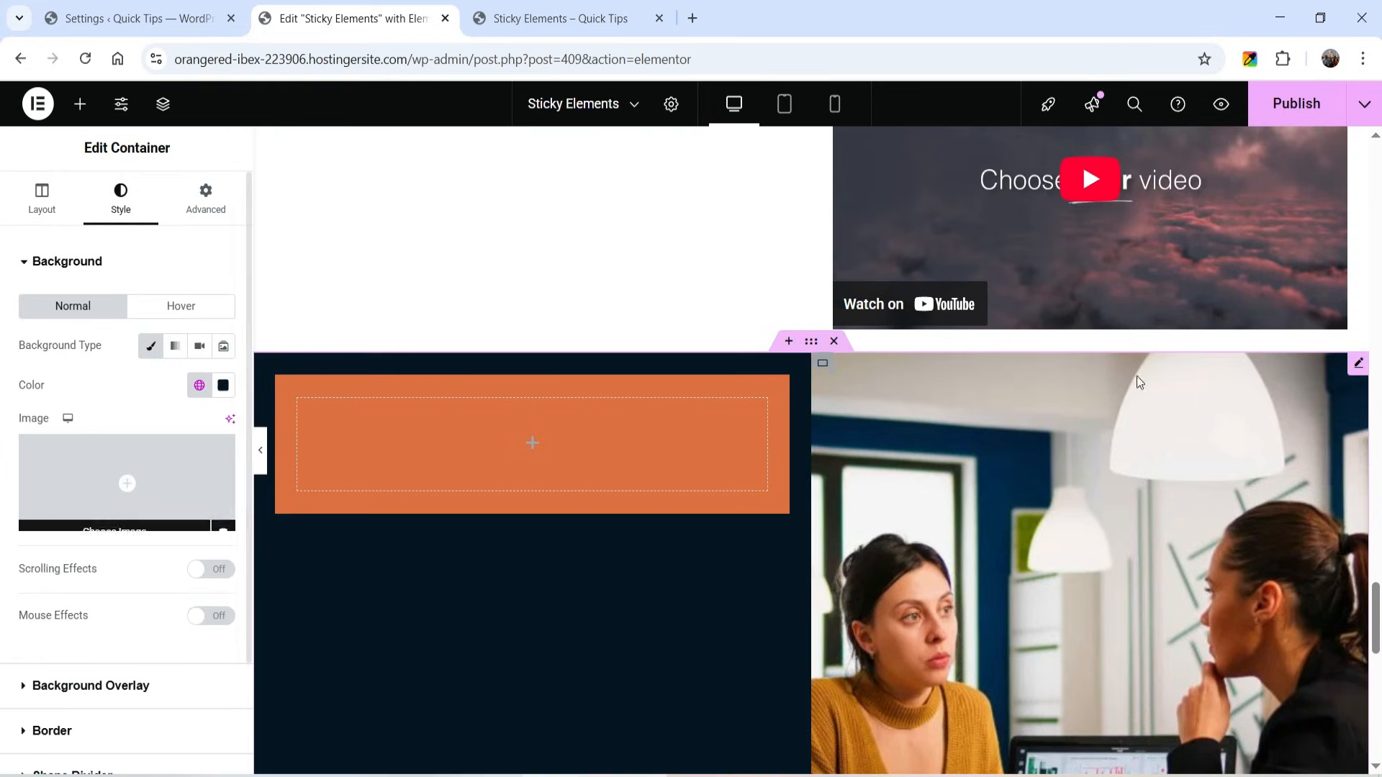
- Give the upper two-column section's outer container a classic background in a white global color
{"action": "scroll", "coordinate": [1020, 451], "scroll_direction": "up", "scroll_amount": 10}
{"action": "scroll", "coordinate": [831, 408], "scroll_direction": "up", "scroll_amount": 10}
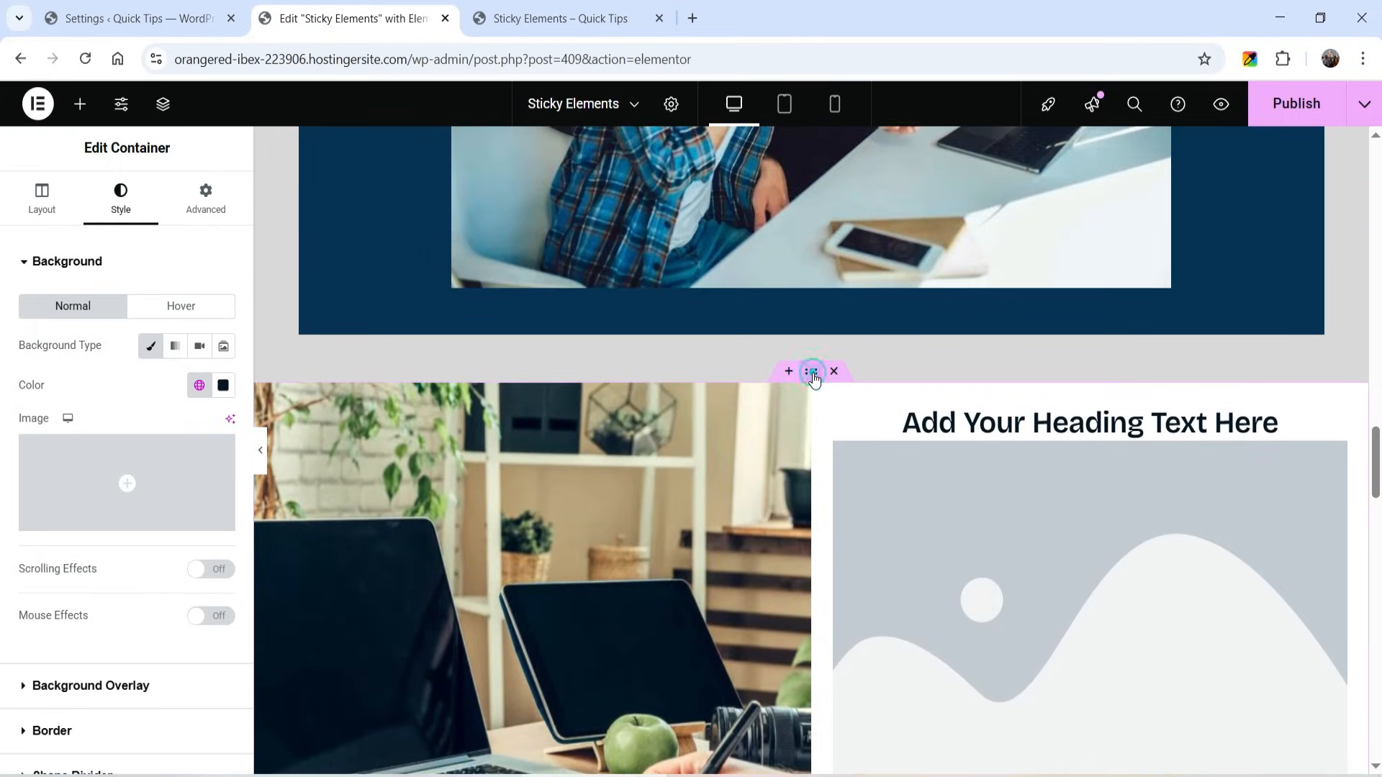
{"action": "left_click", "coordinate": [811, 372]}
{"action": "left_click", "coordinate": [120, 198]}
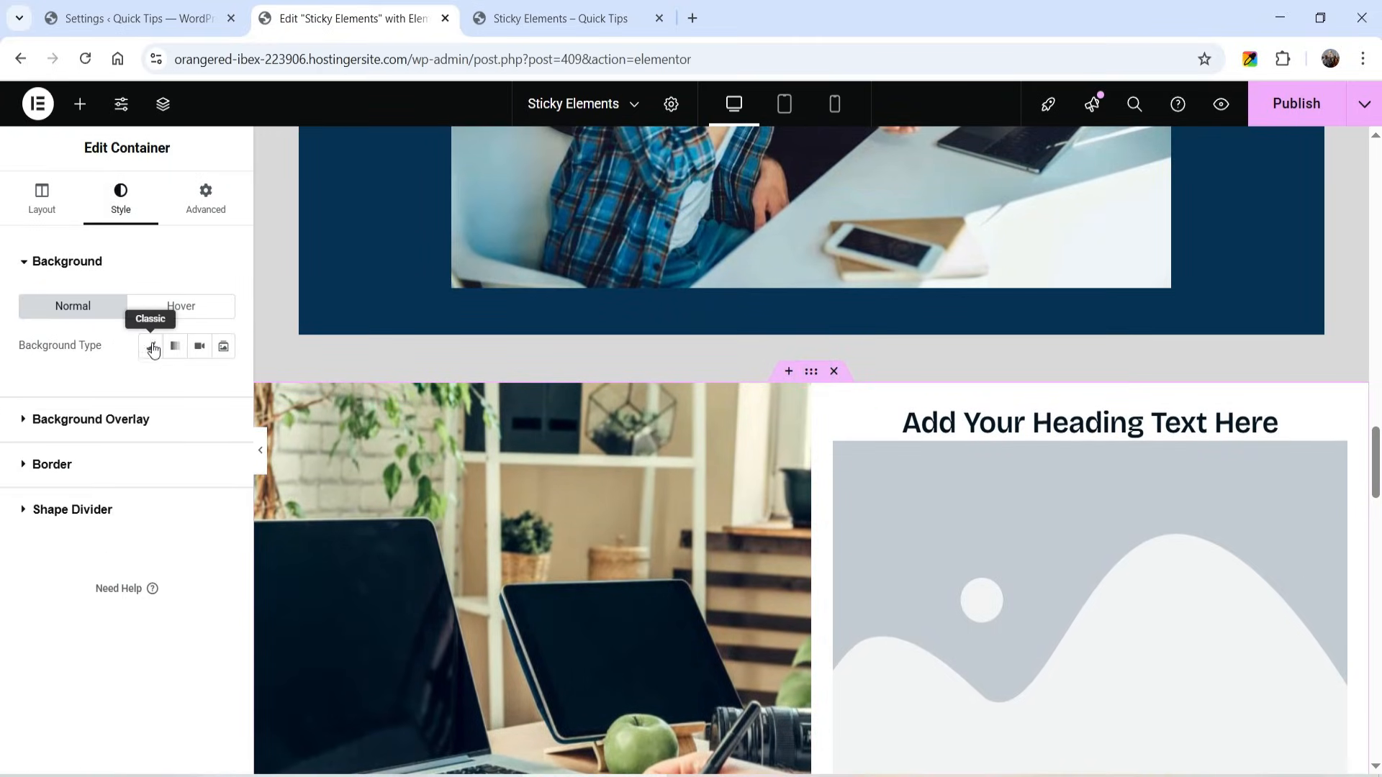
{"action": "left_click", "coordinate": [151, 347]}
{"action": "left_click", "coordinate": [199, 385]}
{"action": "scroll", "coordinate": [108, 676], "scroll_direction": "down", "scroll_amount": 1}
{"action": "left_click", "coordinate": [69, 763]}
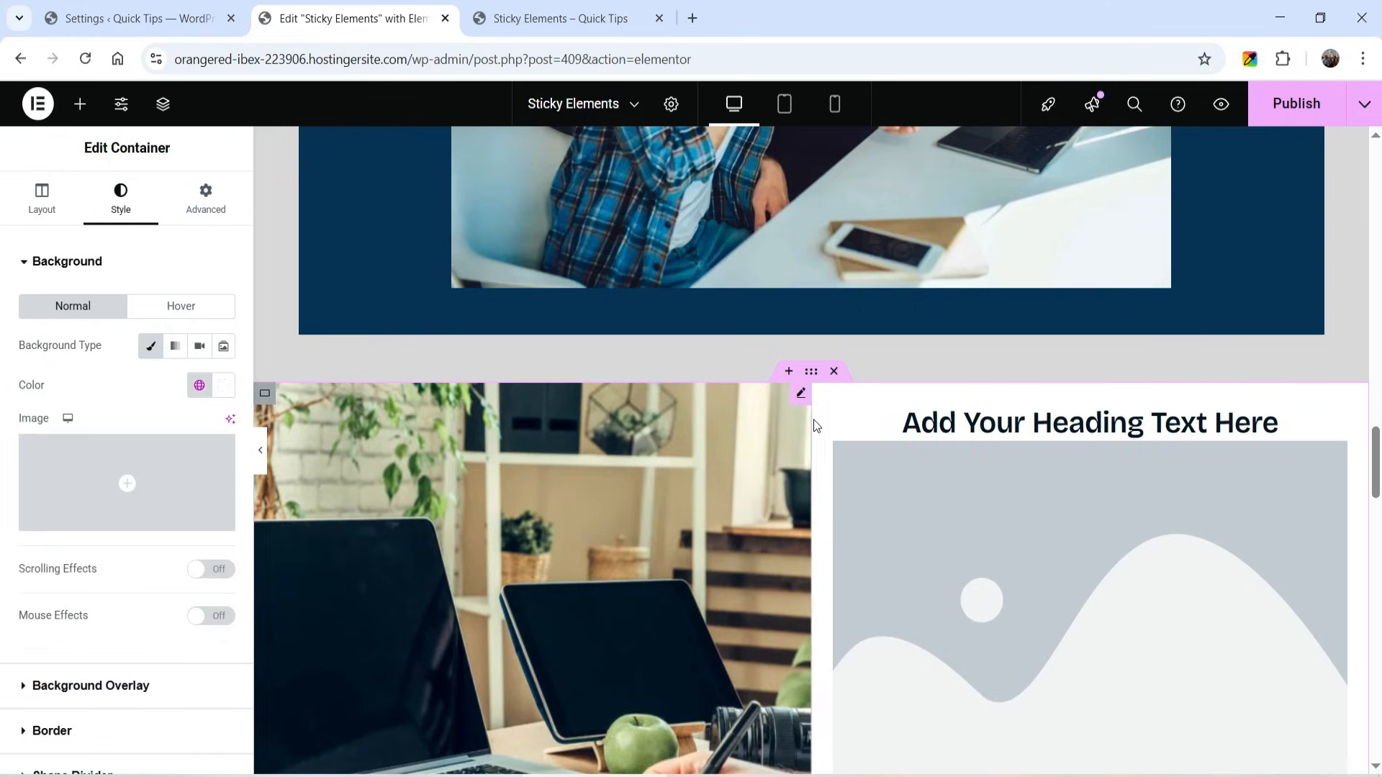
- Add a centered H4 heading inside the orange container in the dark section's left column
{"action": "scroll", "coordinate": [792, 393], "scroll_direction": "down", "scroll_amount": 10}
{"action": "scroll", "coordinate": [747, 360], "scroll_direction": "down", "scroll_amount": 10}
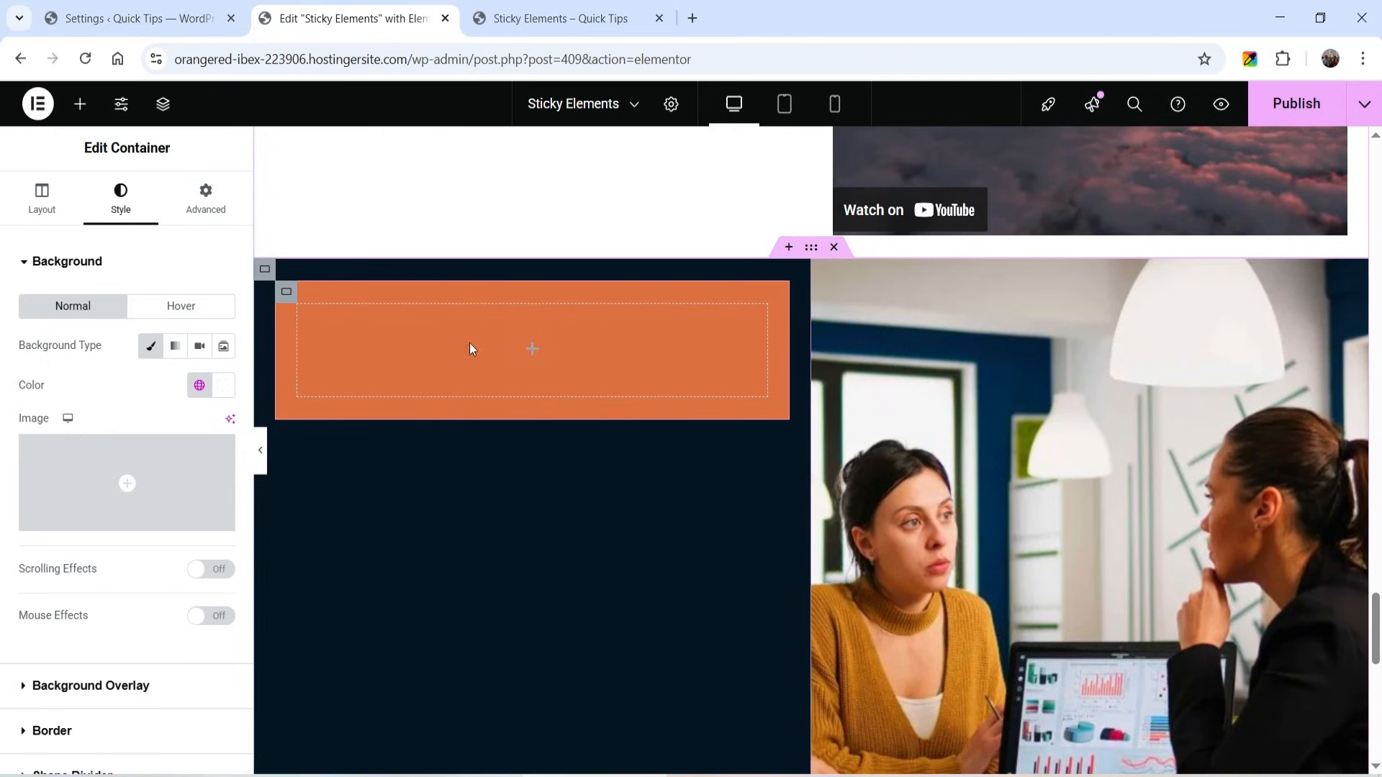
{"action": "left_click", "coordinate": [536, 352]}
{"action": "scroll", "coordinate": [64, 375], "scroll_direction": "down", "scroll_amount": 5}
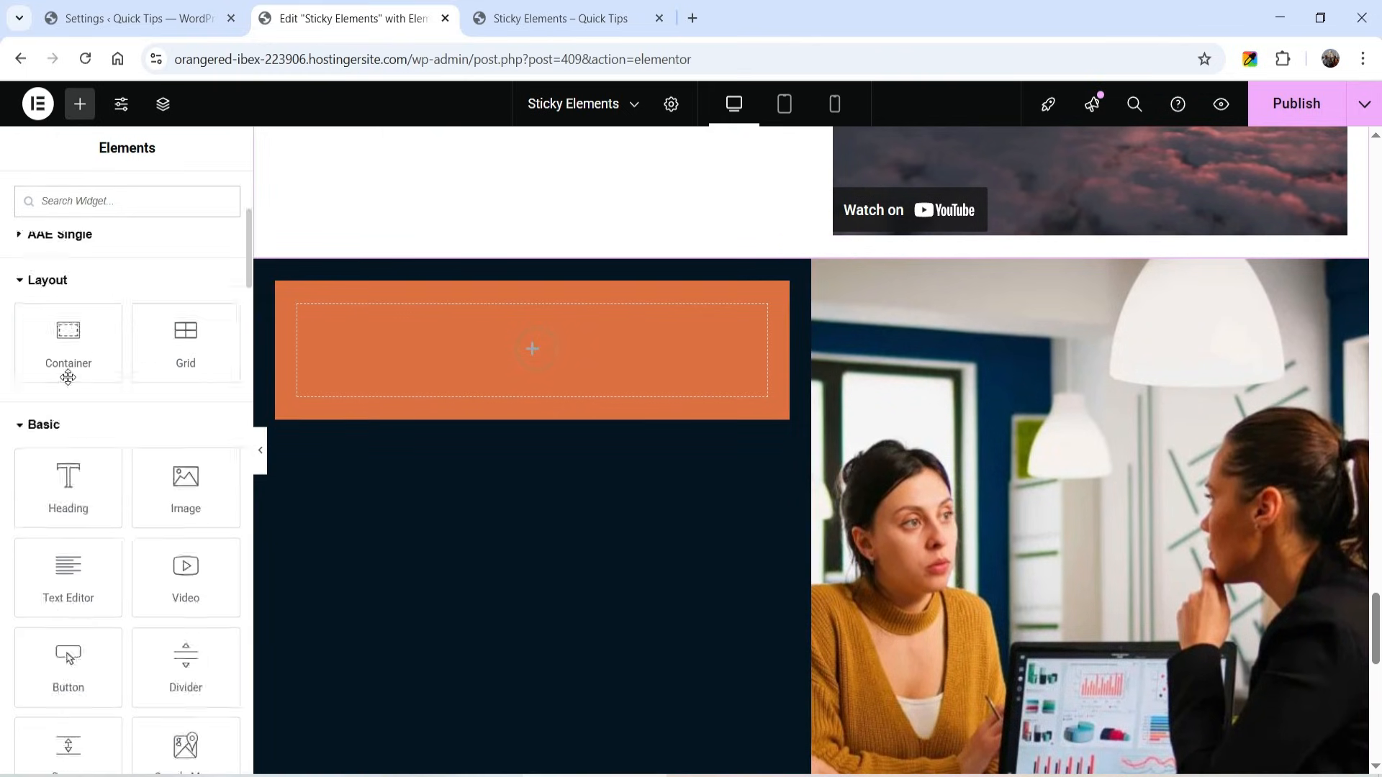
{"action": "left_click_drag", "start_coordinate": [68, 385], "coordinate": [469, 364]}
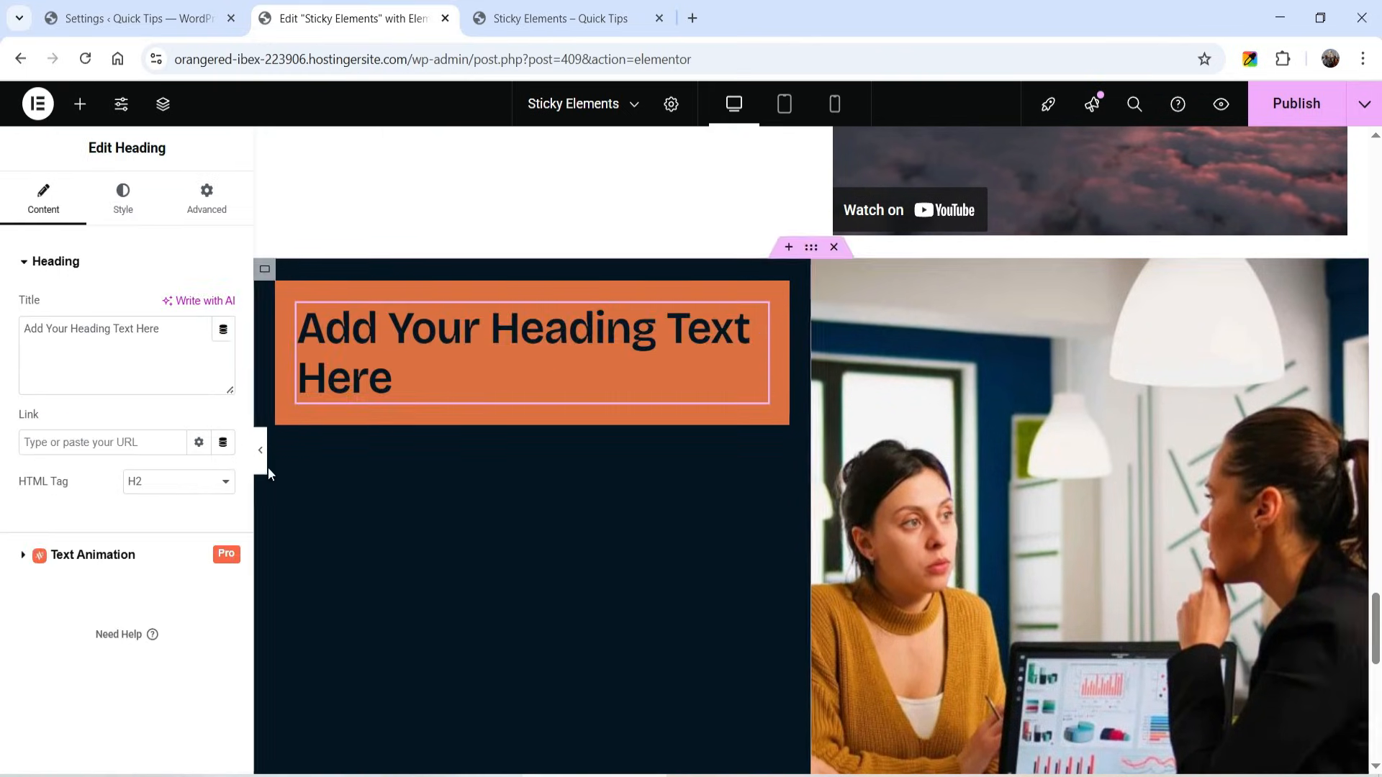
{"action": "left_click", "coordinate": [179, 481]}
{"action": "left_click", "coordinate": [157, 570]}
{"action": "left_click", "coordinate": [123, 198]}
{"action": "left_click", "coordinate": [175, 308]}
- Add a text editor and a video widget below the heading in the orange card
{"action": "left_click", "coordinate": [80, 104]}
{"action": "scroll", "coordinate": [69, 403], "scroll_direction": "down", "scroll_amount": 5}
{"action": "left_click_drag", "start_coordinate": [68, 483], "coordinate": [461, 342]}
{"action": "left_click", "coordinate": [123, 198]}
{"action": "left_click", "coordinate": [80, 104]}
{"action": "left_click_drag", "start_coordinate": [185, 572], "coordinate": [533, 403]}
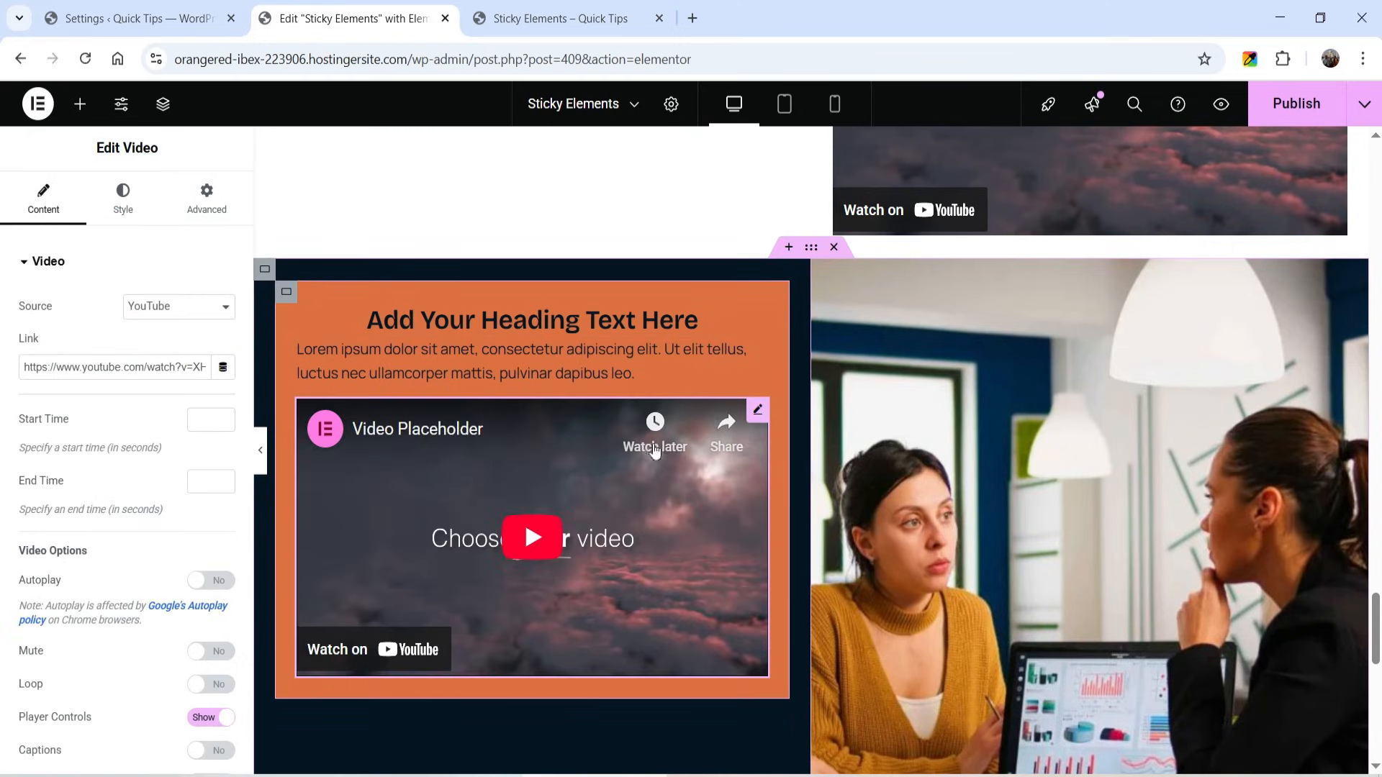
- Duplicate the orange card and set the left column's gaps to 20 px
{"action": "right_click", "coordinate": [288, 297]}
{"action": "left_click", "coordinate": [341, 344]}
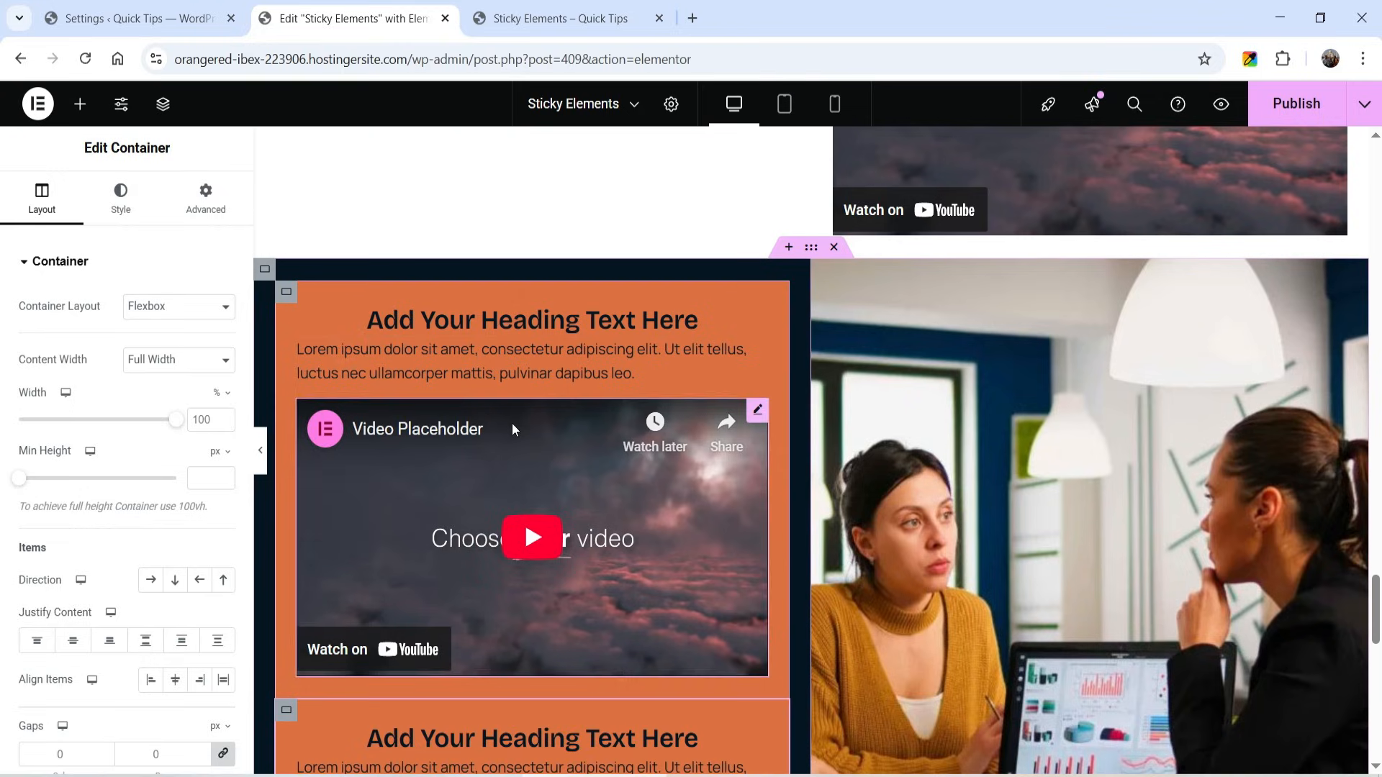
{"action": "left_click", "coordinate": [265, 272]}
{"action": "scroll", "coordinate": [41, 552], "scroll_direction": "down", "scroll_amount": 4}
{"action": "scroll", "coordinate": [49, 311], "scroll_direction": "up", "scroll_amount": 4}
{"action": "scroll", "coordinate": [22, 389], "scroll_direction": "down", "scroll_amount": 4}
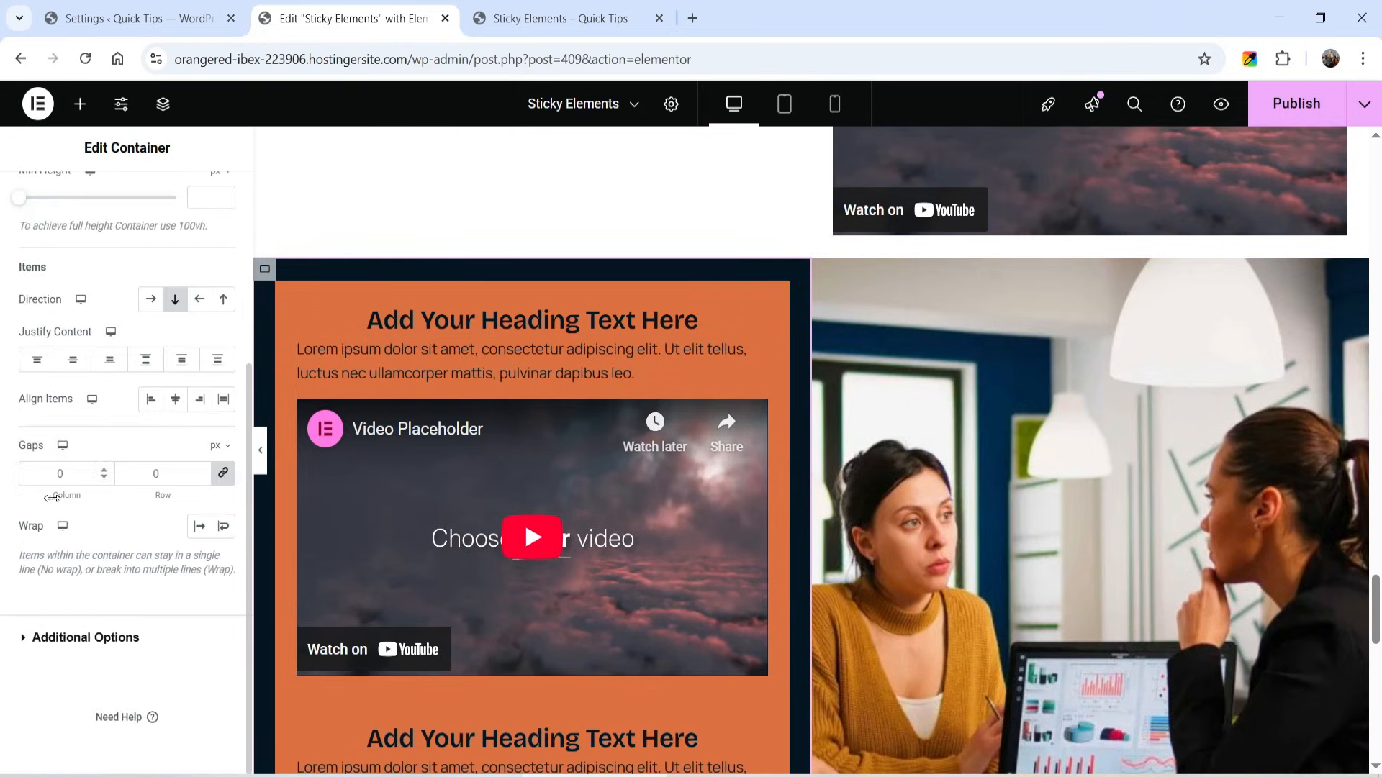
{"action": "type", "text": "20"}
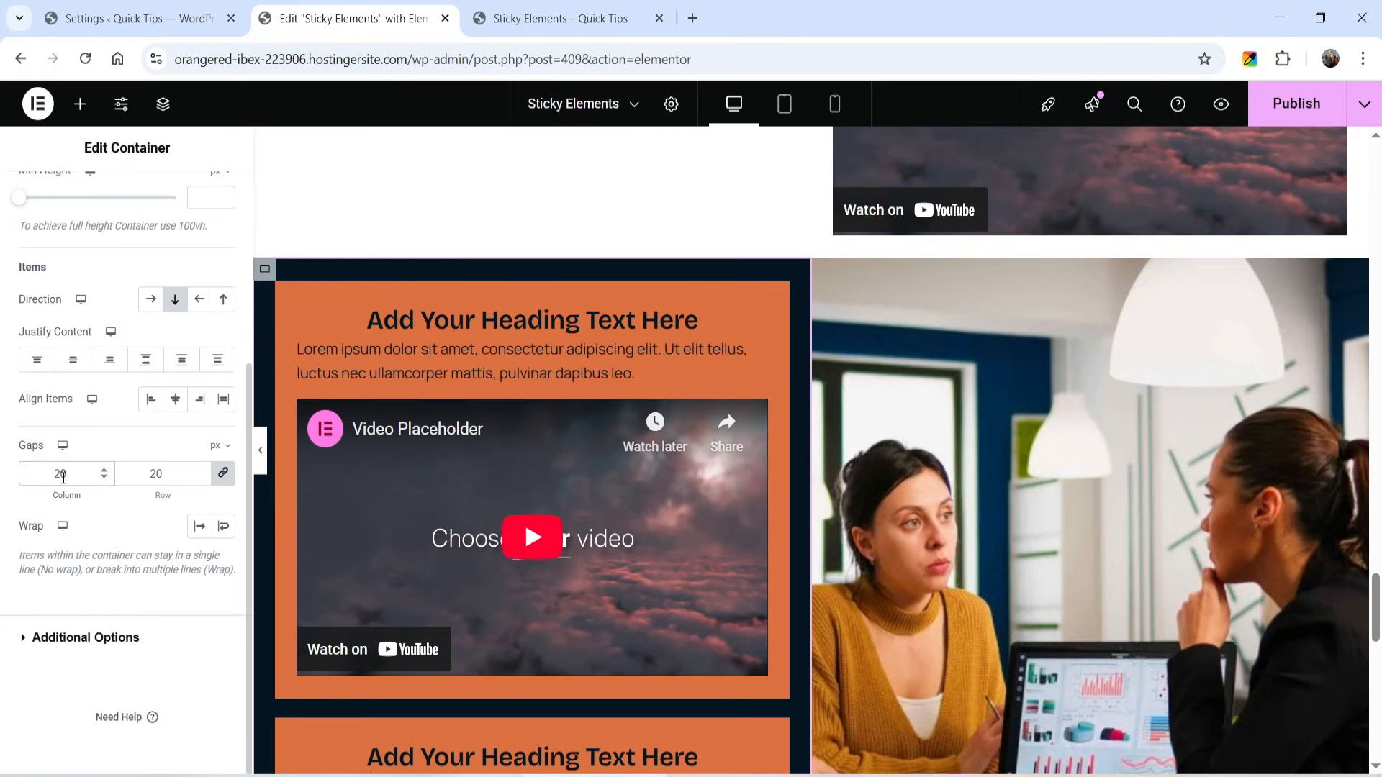
- Change the duplicated card's background to a custom dark green, #0B5A1F
{"action": "scroll", "coordinate": [447, 452], "scroll_direction": "down", "scroll_amount": 4}
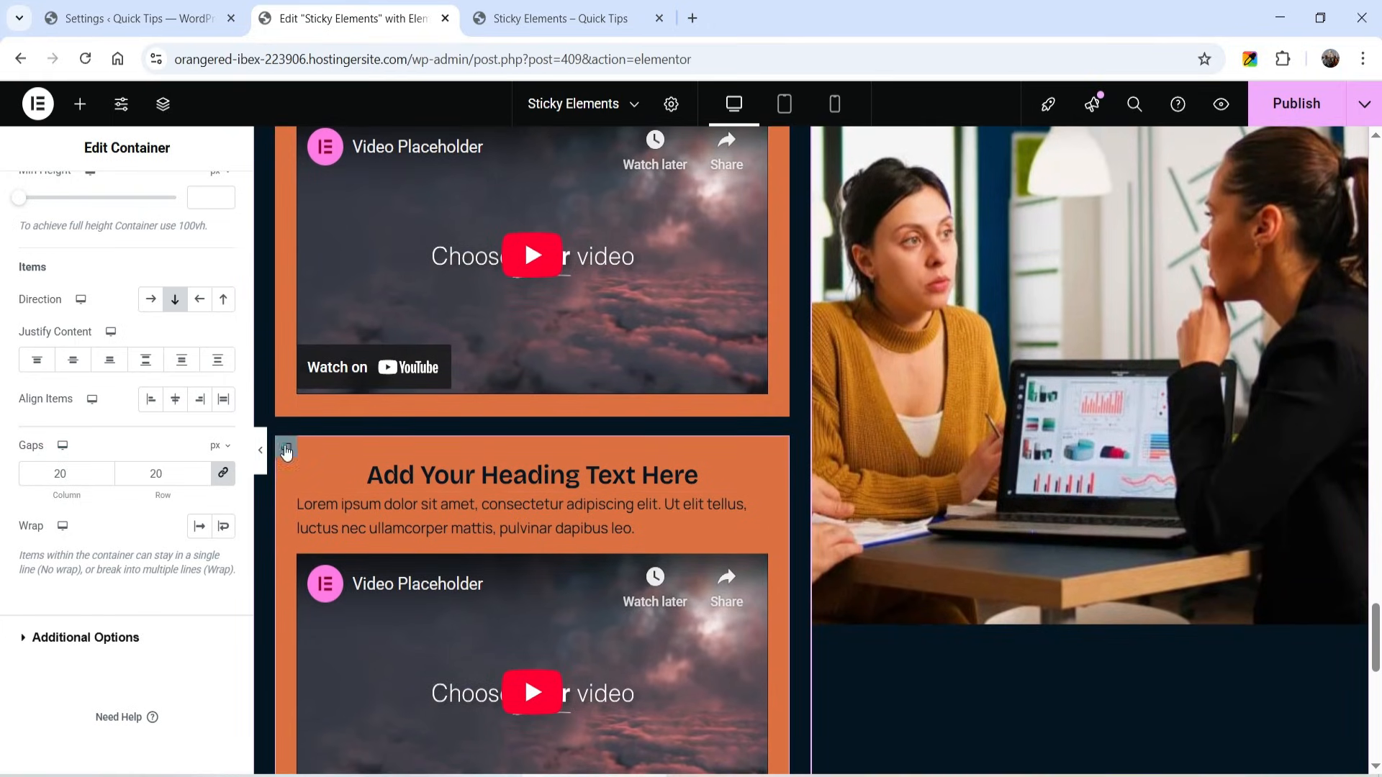
{"action": "left_click", "coordinate": [287, 449]}
{"action": "left_click", "coordinate": [120, 196]}
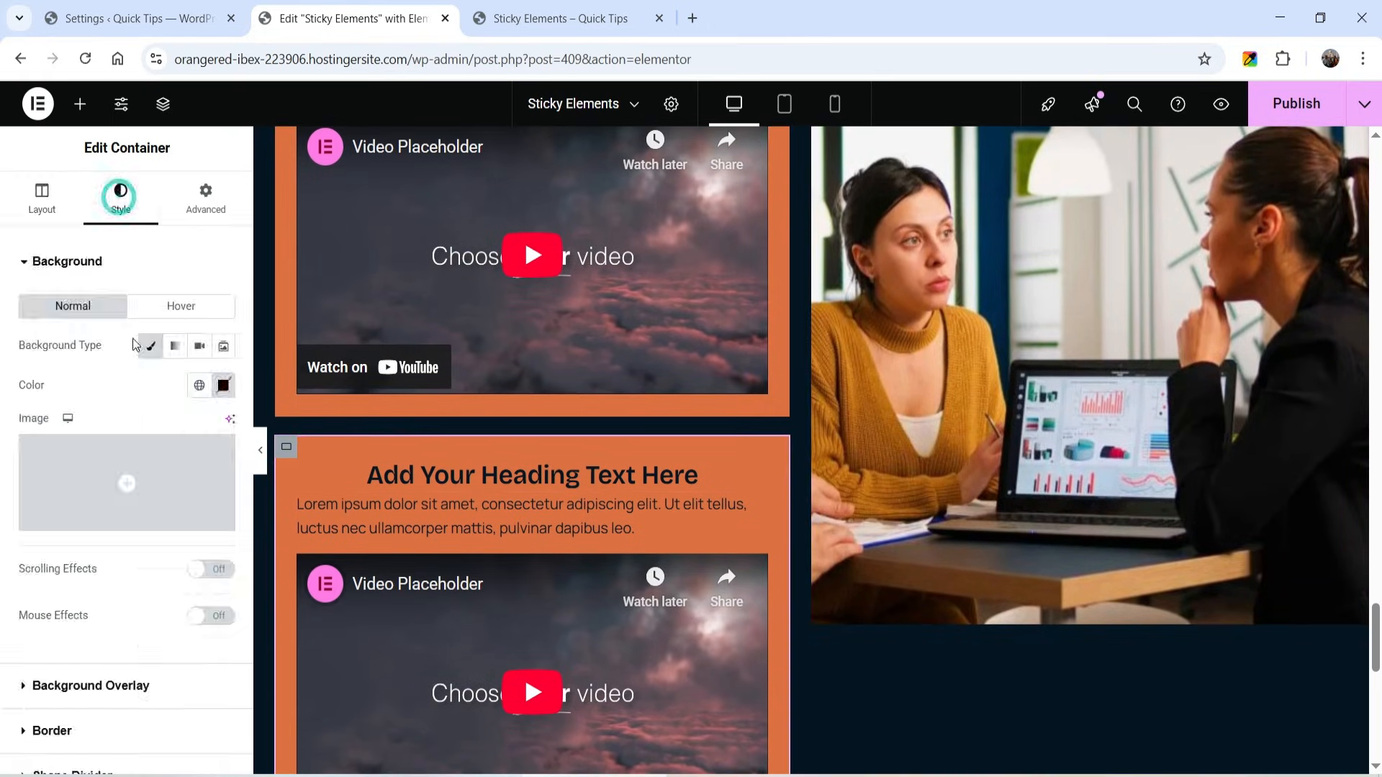
{"action": "left_click", "coordinate": [199, 386]}
{"action": "scroll", "coordinate": [101, 590], "scroll_direction": "down", "scroll_amount": 2}
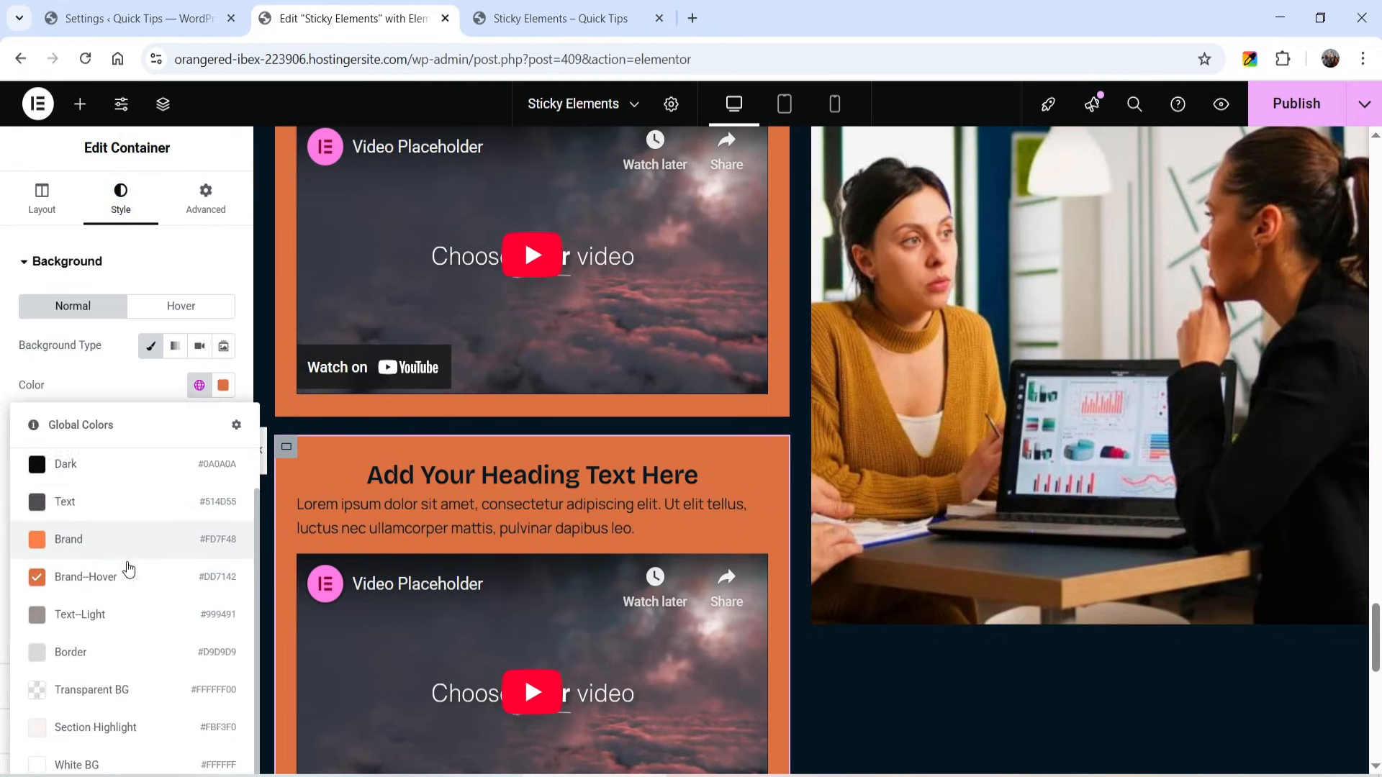
{"action": "left_click", "coordinate": [223, 386]}
{"action": "left_click", "coordinate": [197, 616]}
{"action": "left_click_drag", "start_coordinate": [241, 479], "coordinate": [303, 552]}
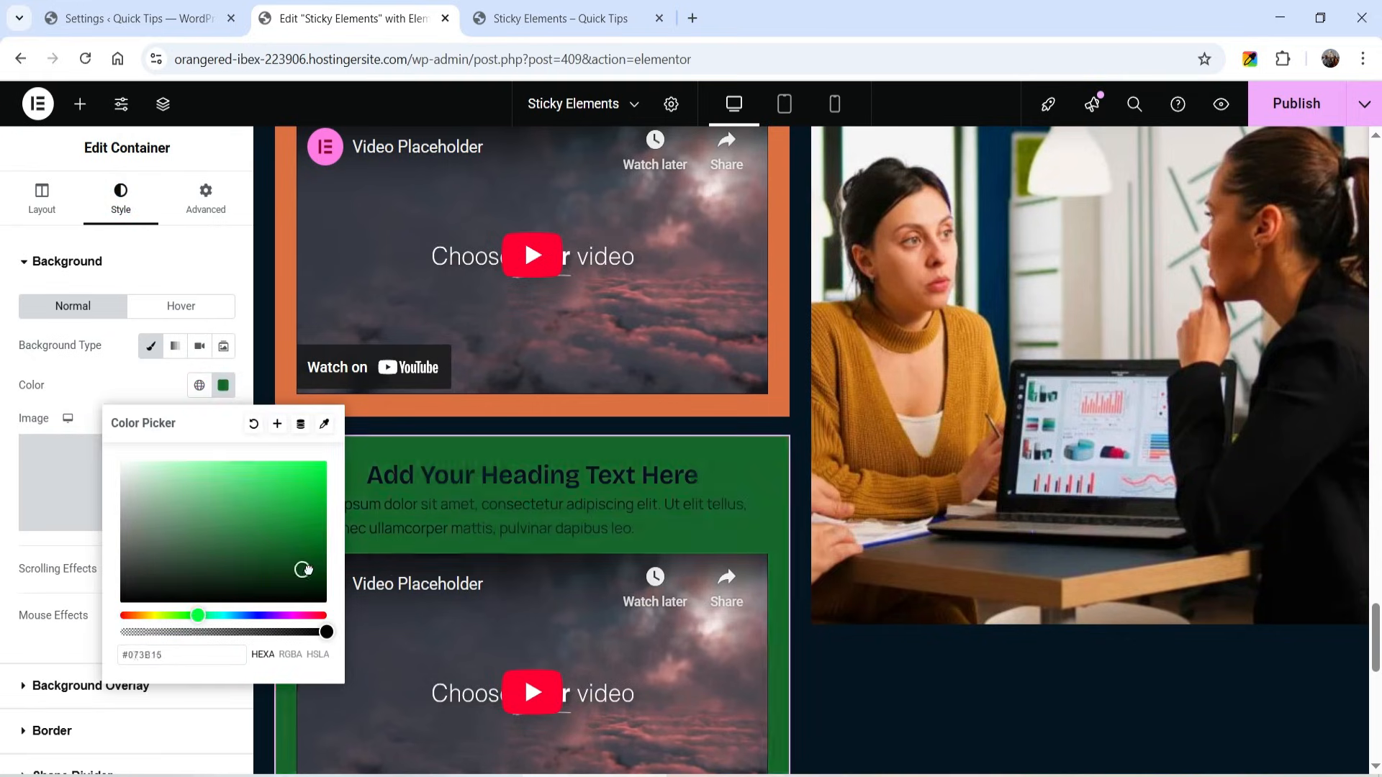
- Set the text color of the green card's heading and paragraph to a white global color
{"action": "left_click", "coordinate": [524, 476]}
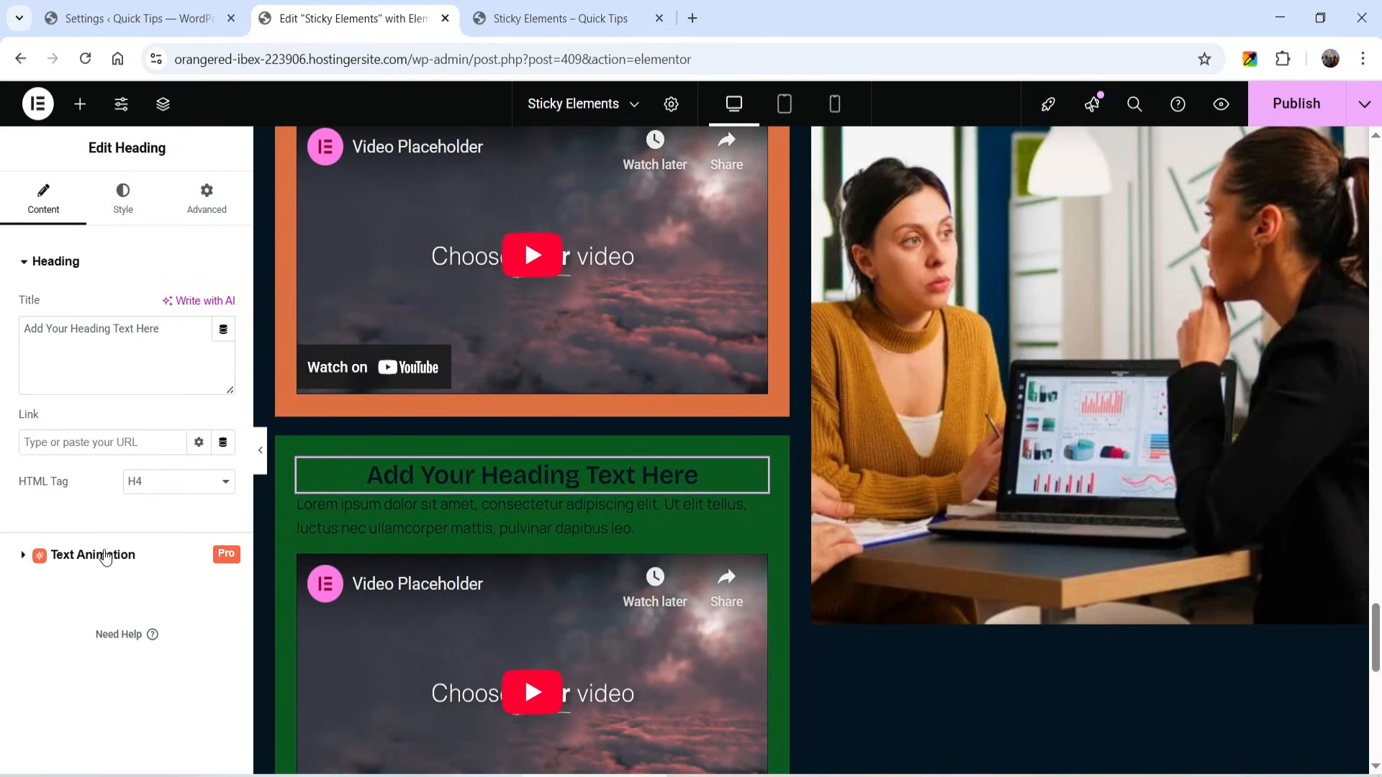
{"action": "left_click", "coordinate": [125, 193]}
{"action": "left_click", "coordinate": [197, 574]}
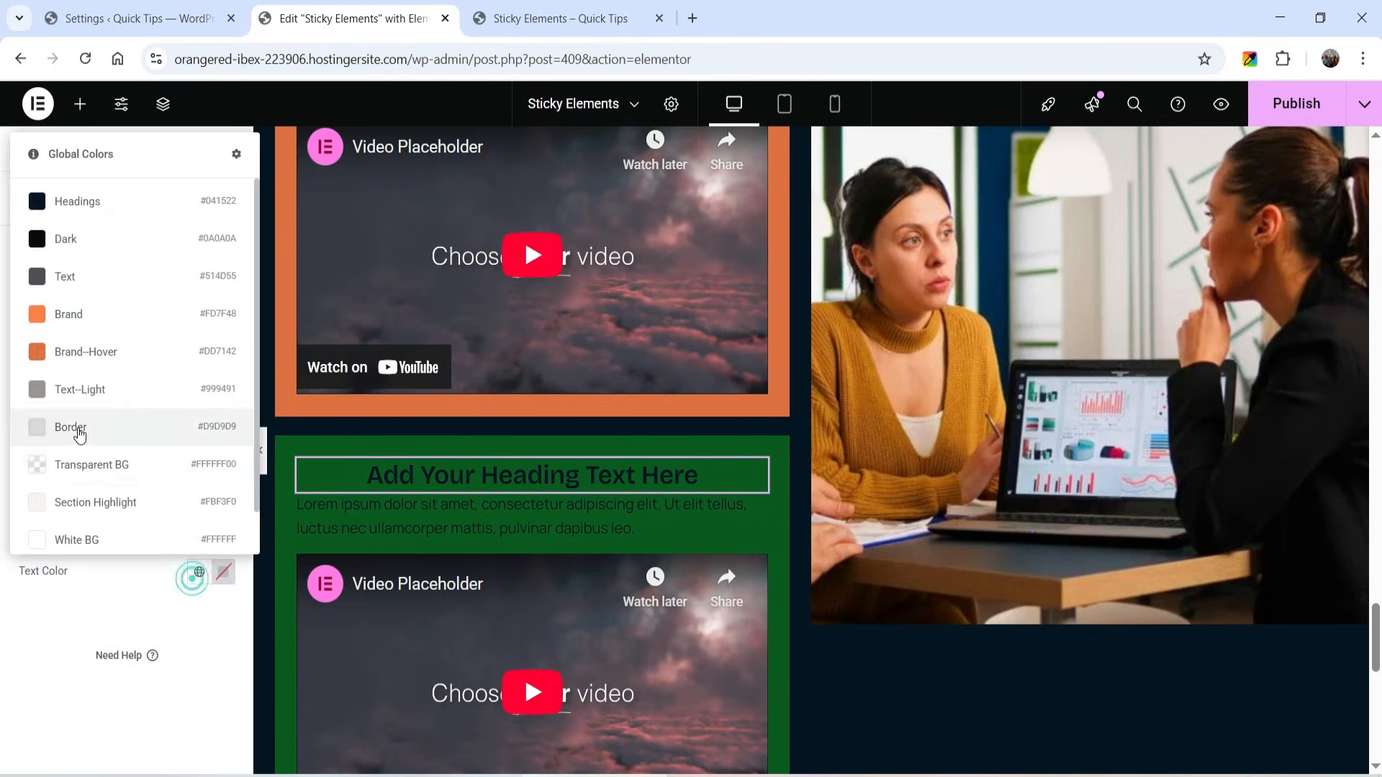
{"action": "left_click", "coordinate": [99, 545]}
{"action": "left_click", "coordinate": [360, 541]}
{"action": "left_click", "coordinate": [106, 198]}
{"action": "left_click", "coordinate": [199, 551]}
{"action": "left_click", "coordinate": [98, 515]}
{"action": "scroll", "coordinate": [559, 391], "scroll_direction": "down", "scroll_amount": 3}
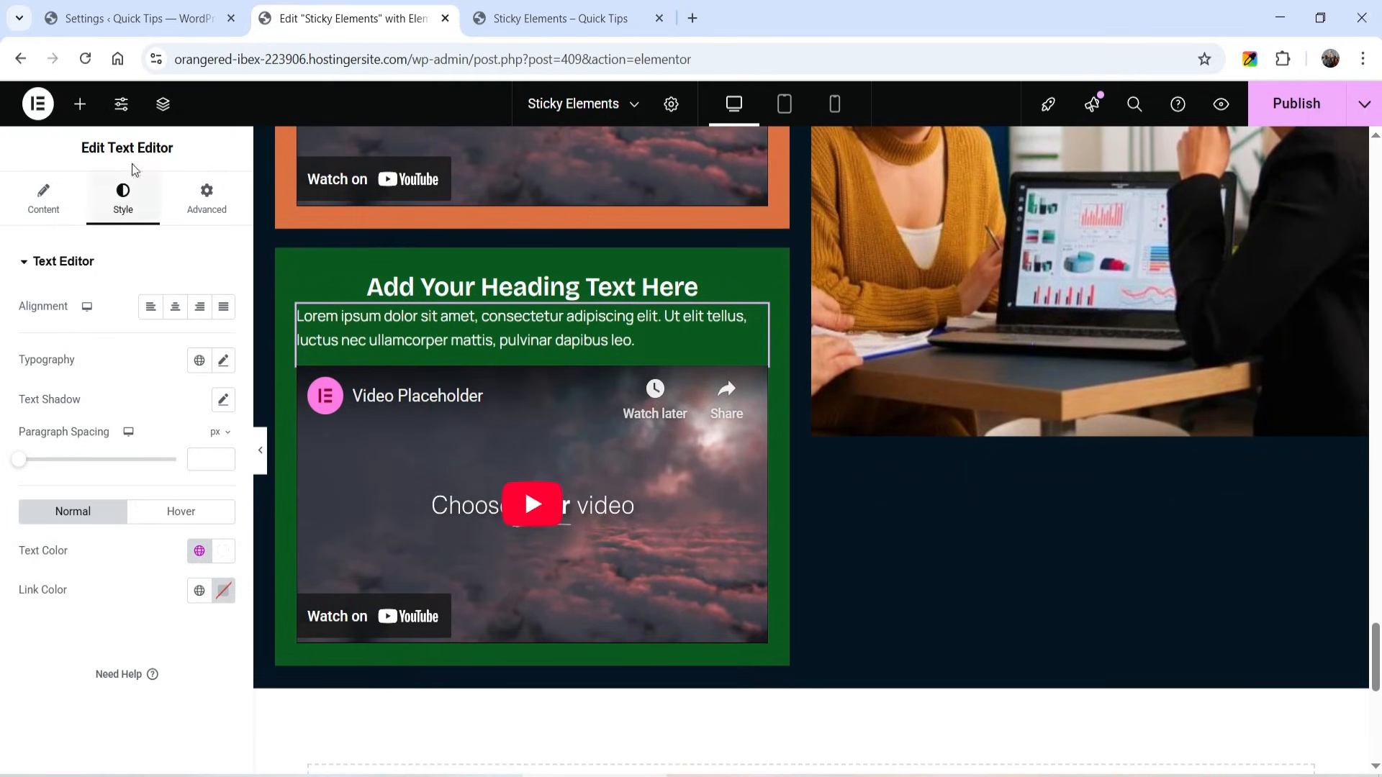
- Insert an Animated Headline widget between the paragraph and the video in the green card
{"action": "left_click", "coordinate": [82, 107]}
{"action": "scroll", "coordinate": [133, 432], "scroll_direction": "down", "scroll_amount": 5}
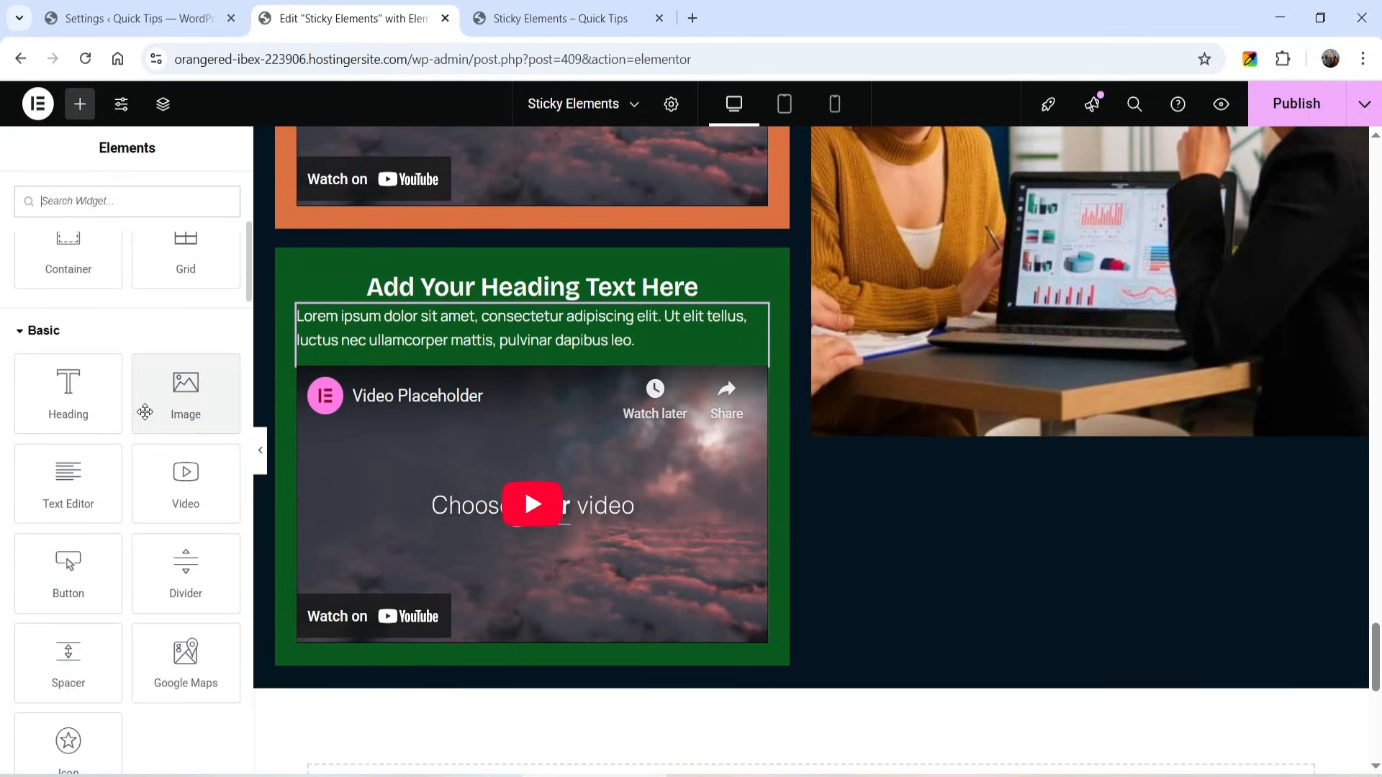
{"action": "left_click", "coordinate": [80, 569]}
{"action": "key", "text": "ctrl+z"}
{"action": "scroll", "coordinate": [77, 465], "scroll_direction": "down", "scroll_amount": 15}
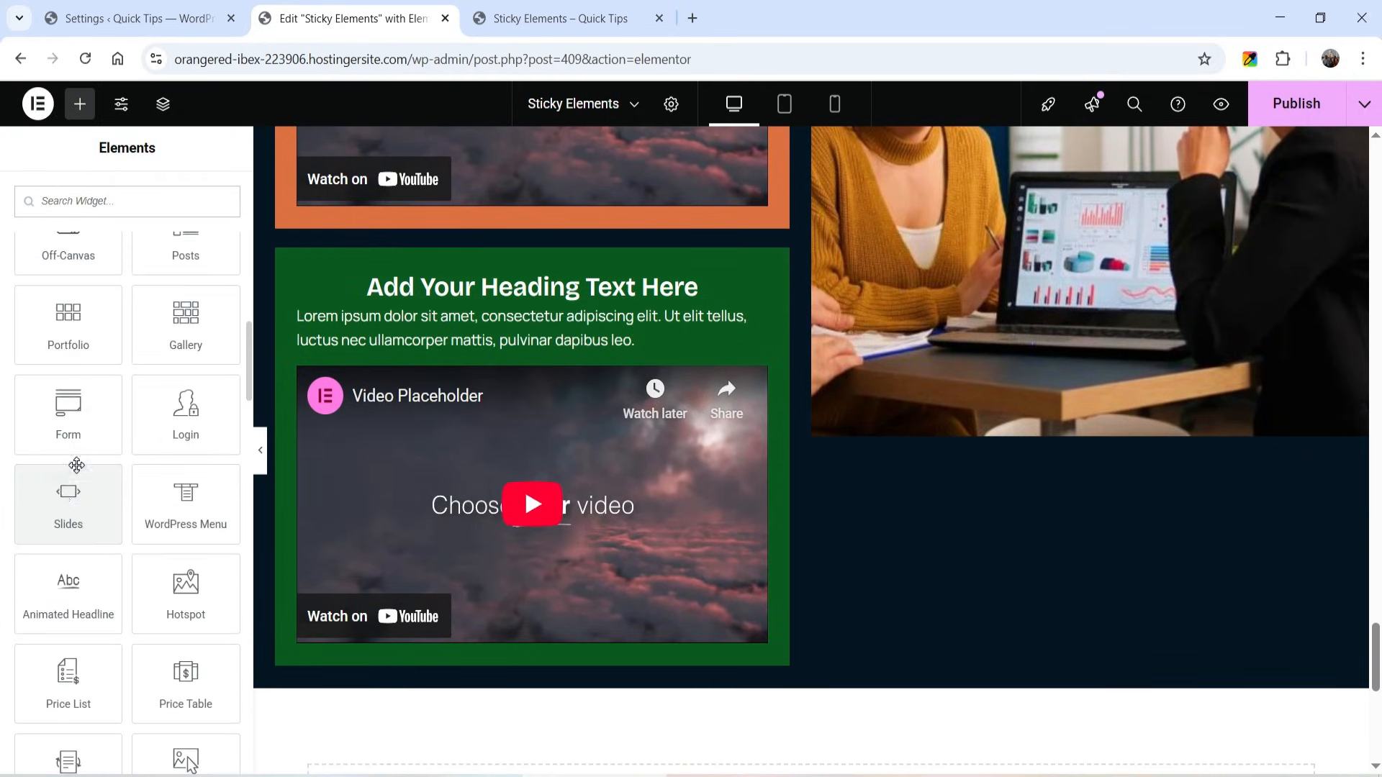
{"action": "left_click_drag", "start_coordinate": [116, 411], "coordinate": [555, 428]}
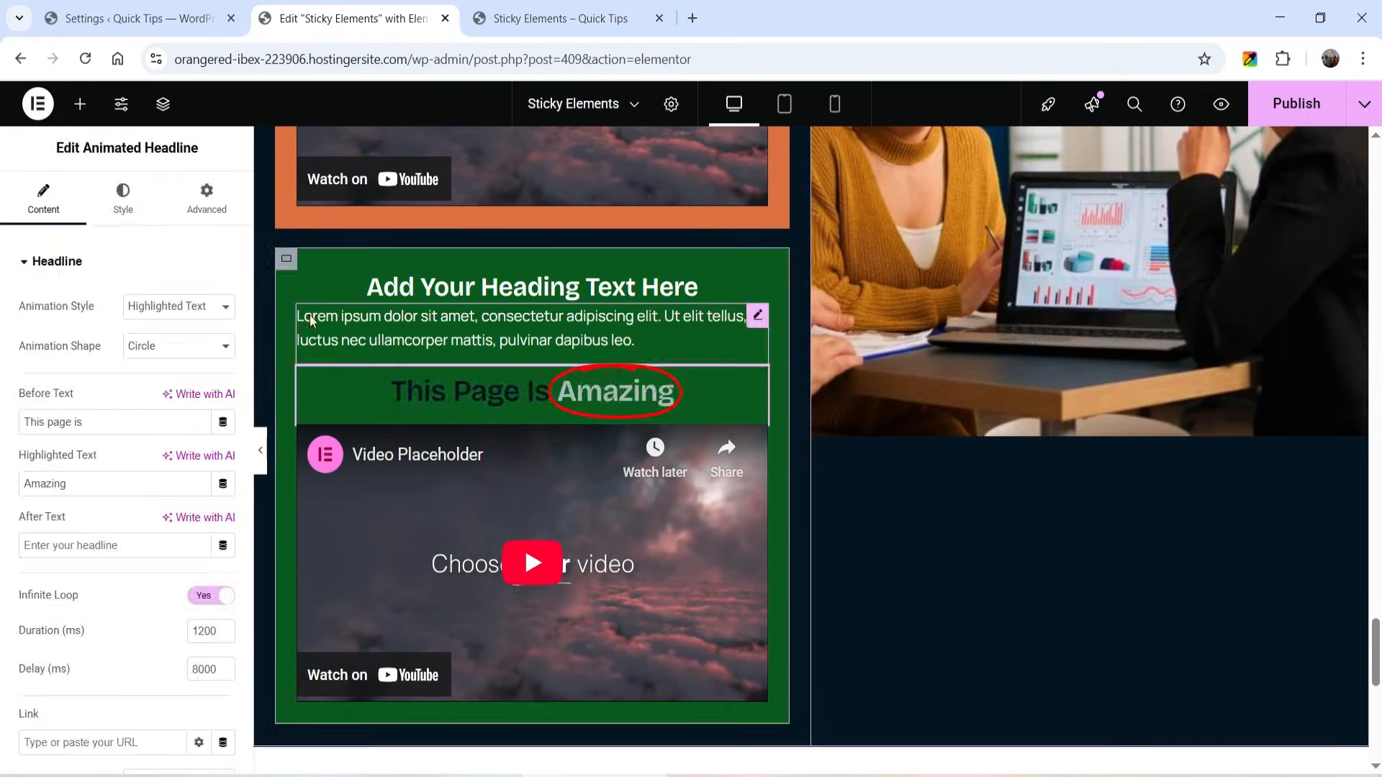
- Duplicate the green card and change the copy's background to a custom teal blue
{"action": "right_click", "coordinate": [290, 269]}
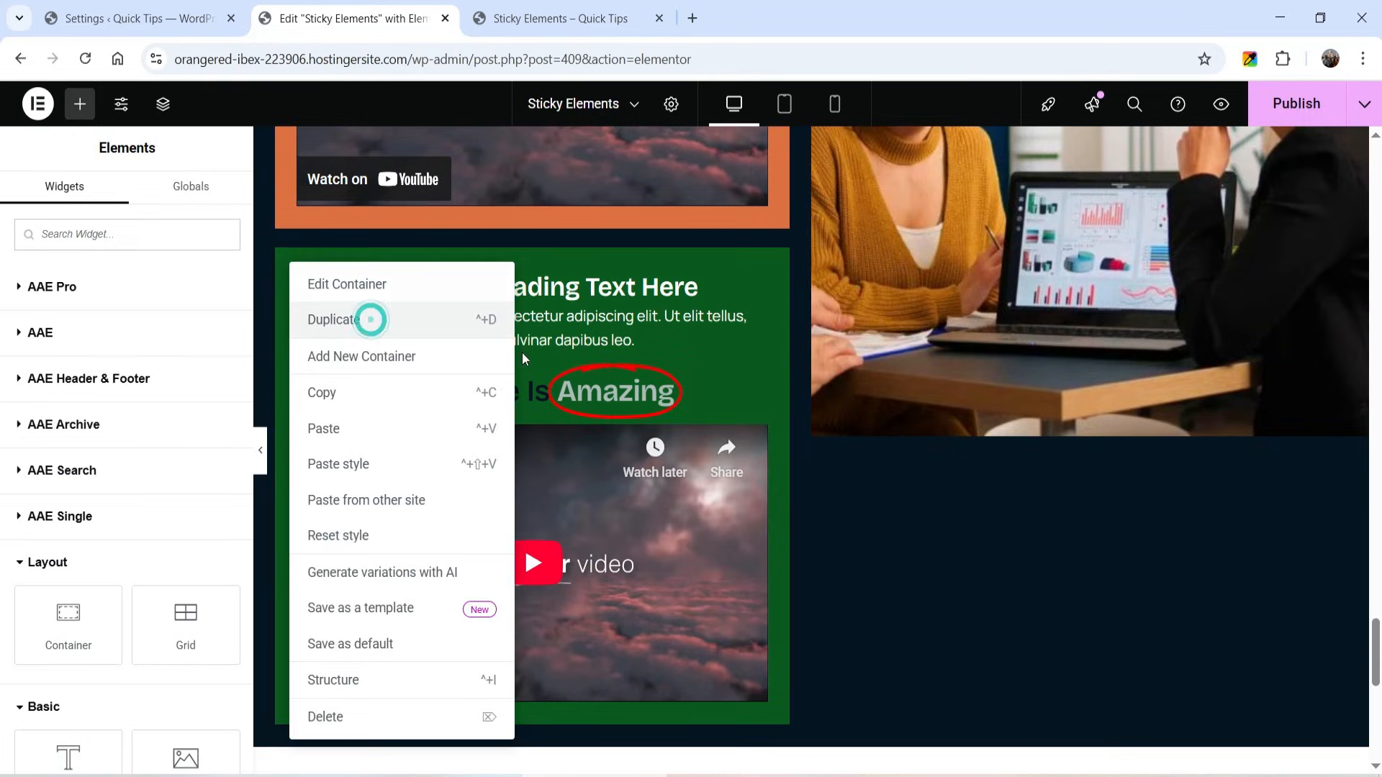
{"action": "left_click", "coordinate": [370, 319]}
{"action": "left_click", "coordinate": [286, 380]}
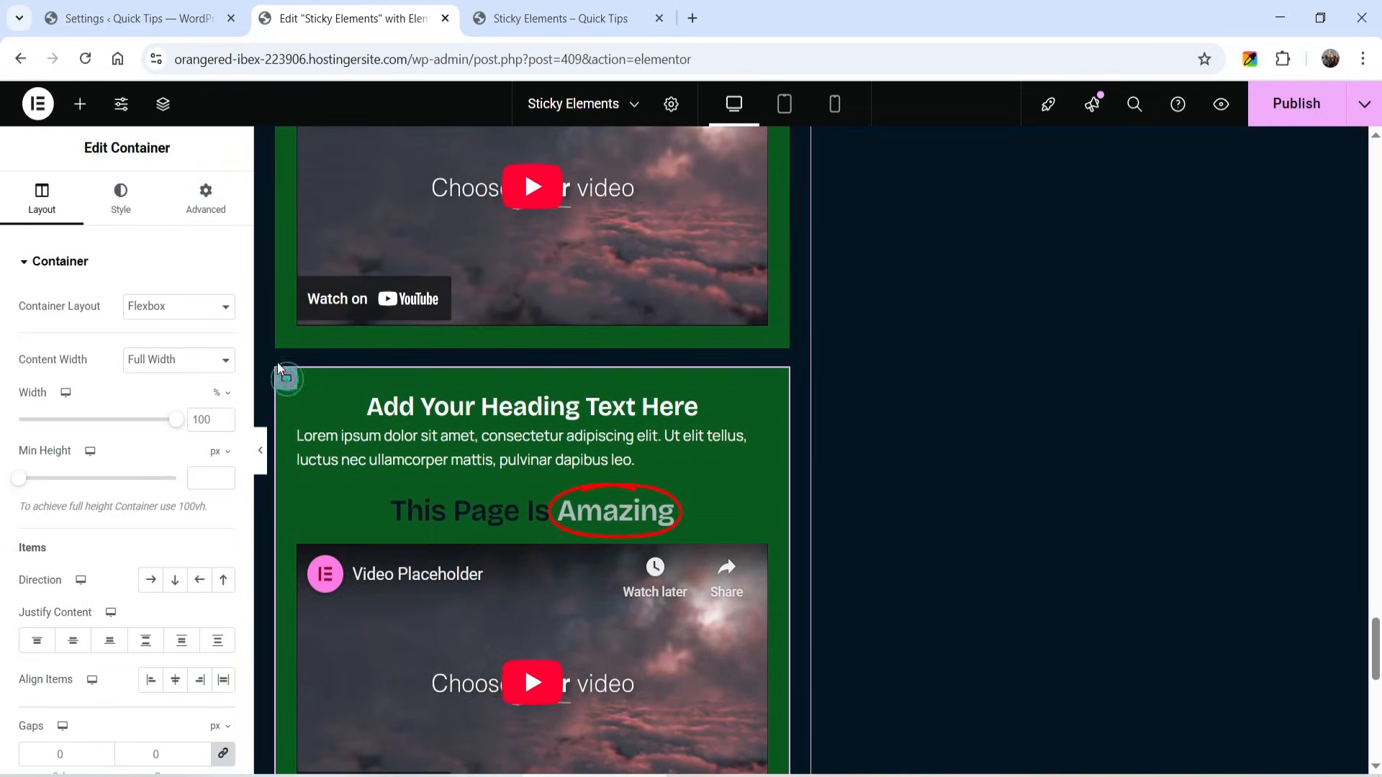
{"action": "left_click", "coordinate": [122, 205]}
{"action": "left_click", "coordinate": [195, 387]}
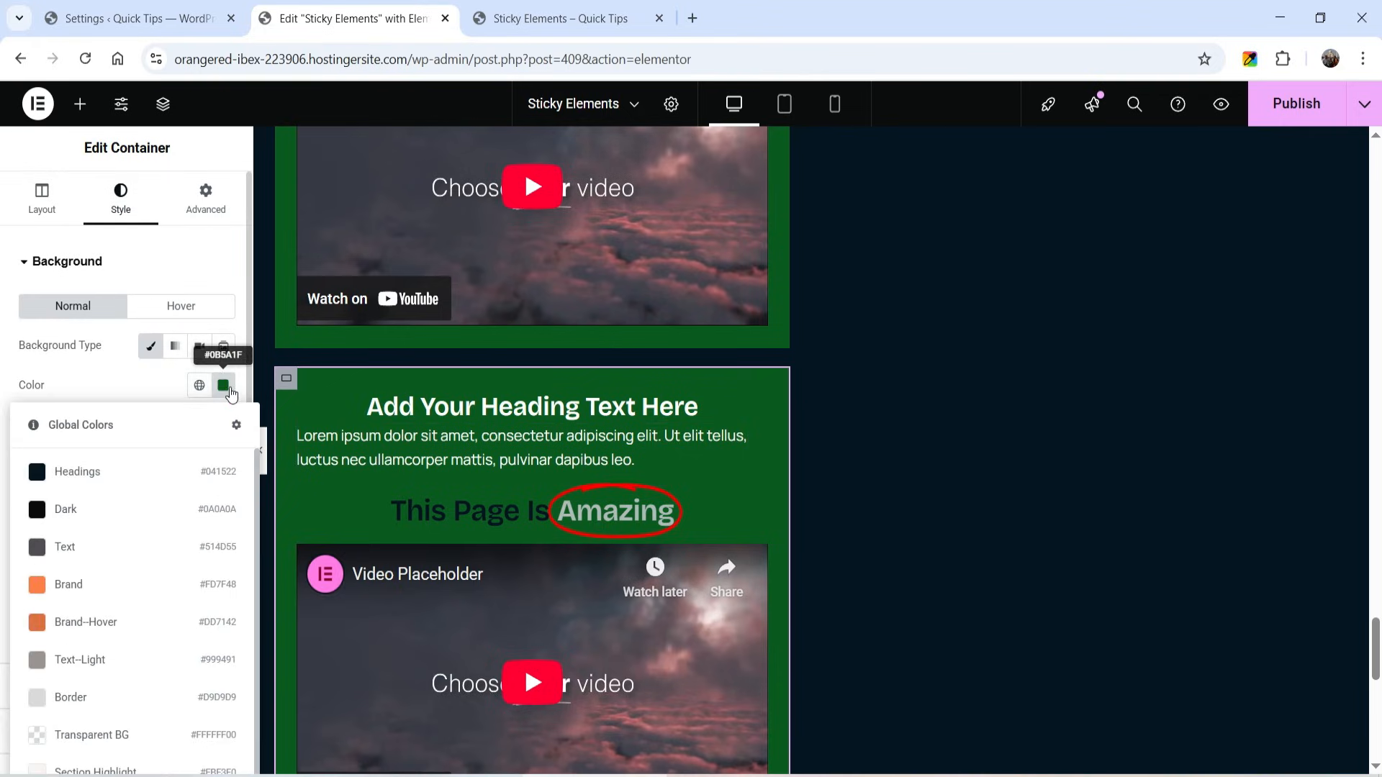
{"action": "left_click", "coordinate": [223, 386]}
{"action": "left_click_drag", "start_coordinate": [214, 616], "coordinate": [231, 616]}
{"action": "left_click_drag", "start_coordinate": [279, 501], "coordinate": [317, 525]}
- Remove the video from the teal card and add a Form widget below its paragraph
{"action": "scroll", "coordinate": [562, 575], "scroll_direction": "down", "scroll_amount": 1}
{"action": "left_click", "coordinate": [633, 633]}
{"action": "key", "text": "Delete"}
{"action": "scroll", "coordinate": [108, 360], "scroll_direction": "down", "scroll_amount": 4}
{"action": "left_click", "coordinate": [79, 203]}
{"action": "type", "text": "form"}
{"action": "left_click_drag", "start_coordinate": [155, 403], "coordinate": [502, 441]}
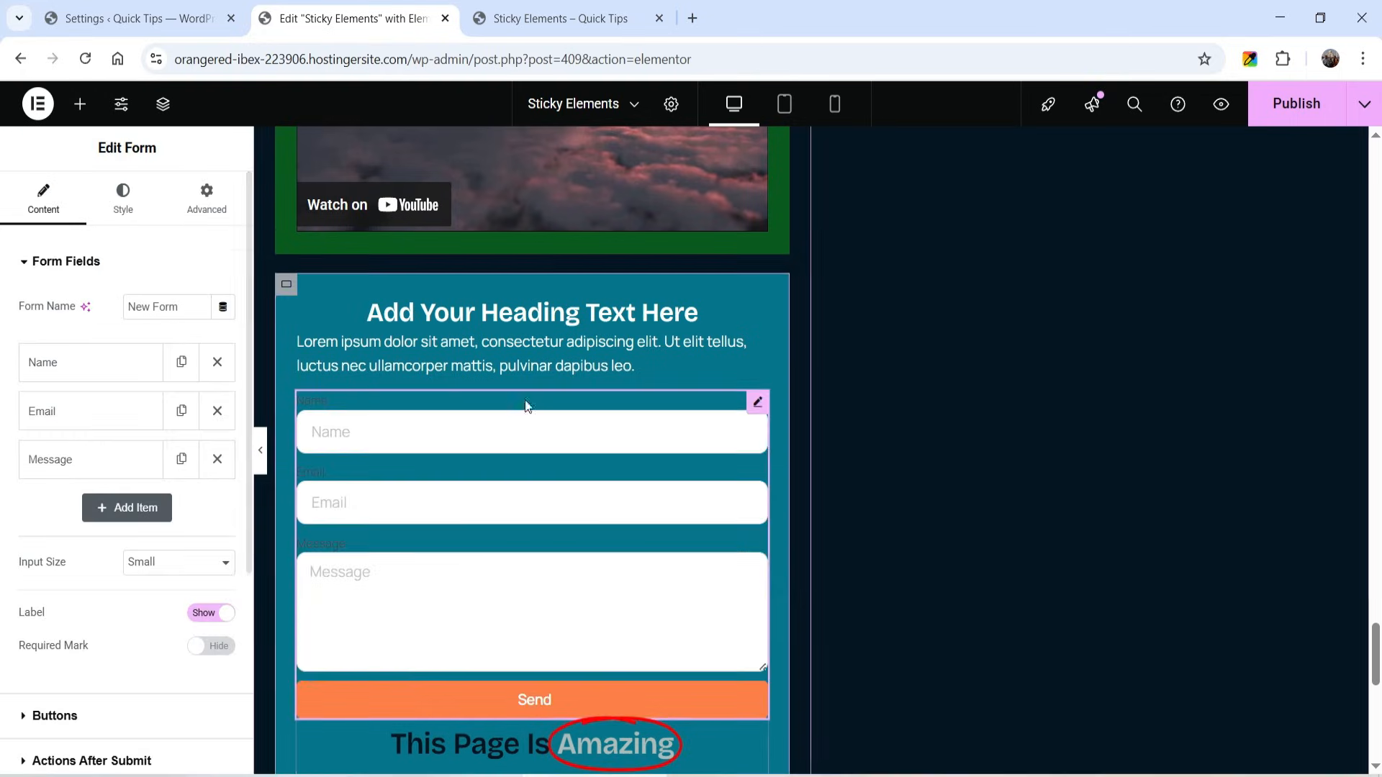
- Delete the animated headline below the form in the teal card
{"action": "scroll", "coordinate": [483, 501], "scroll_direction": "down", "scroll_amount": 5}
{"action": "right_click", "coordinate": [526, 376]}
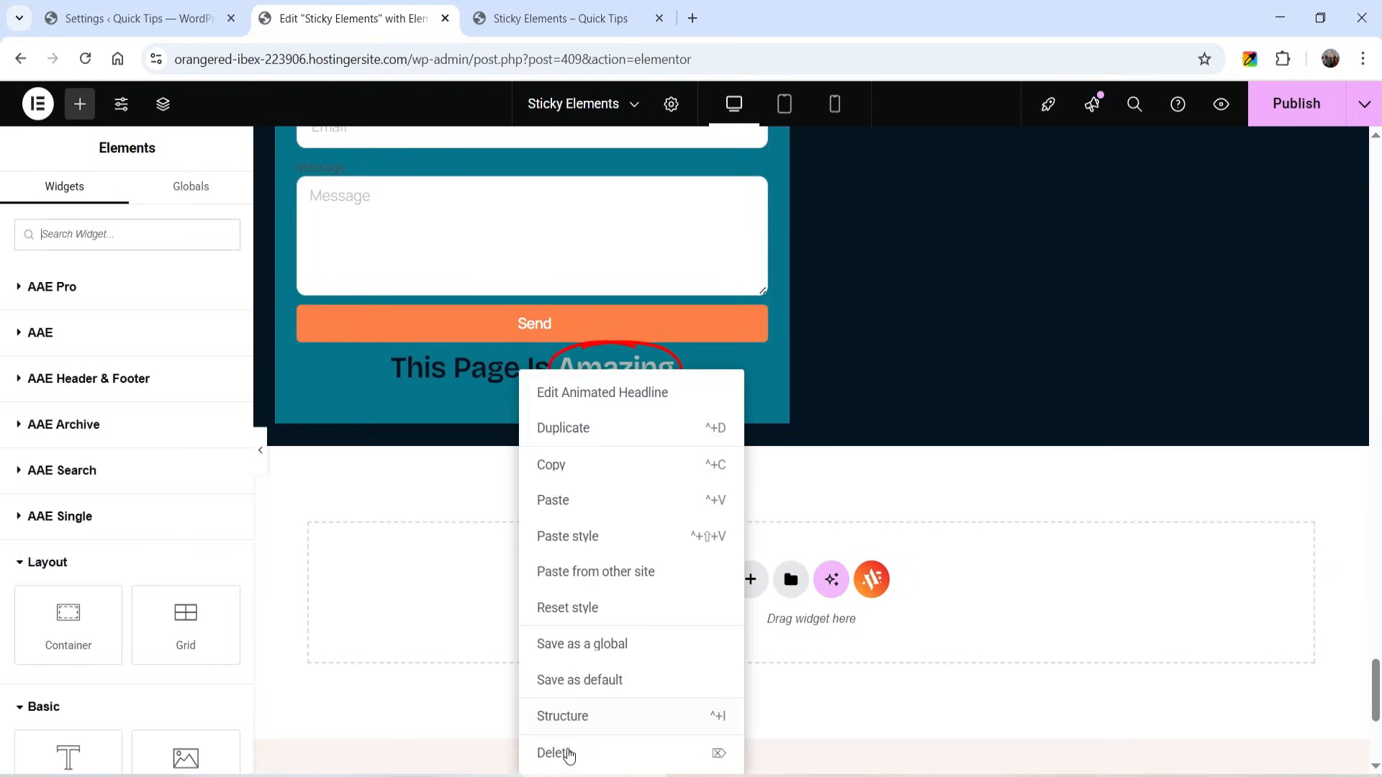
{"action": "left_click", "coordinate": [564, 749]}
- Enable the Sticky Element effect on the orange card in the dark section
{"action": "scroll", "coordinate": [547, 521], "scroll_direction": "up", "scroll_amount": 10}
{"action": "scroll", "coordinate": [567, 431], "scroll_direction": "up", "scroll_amount": 5}
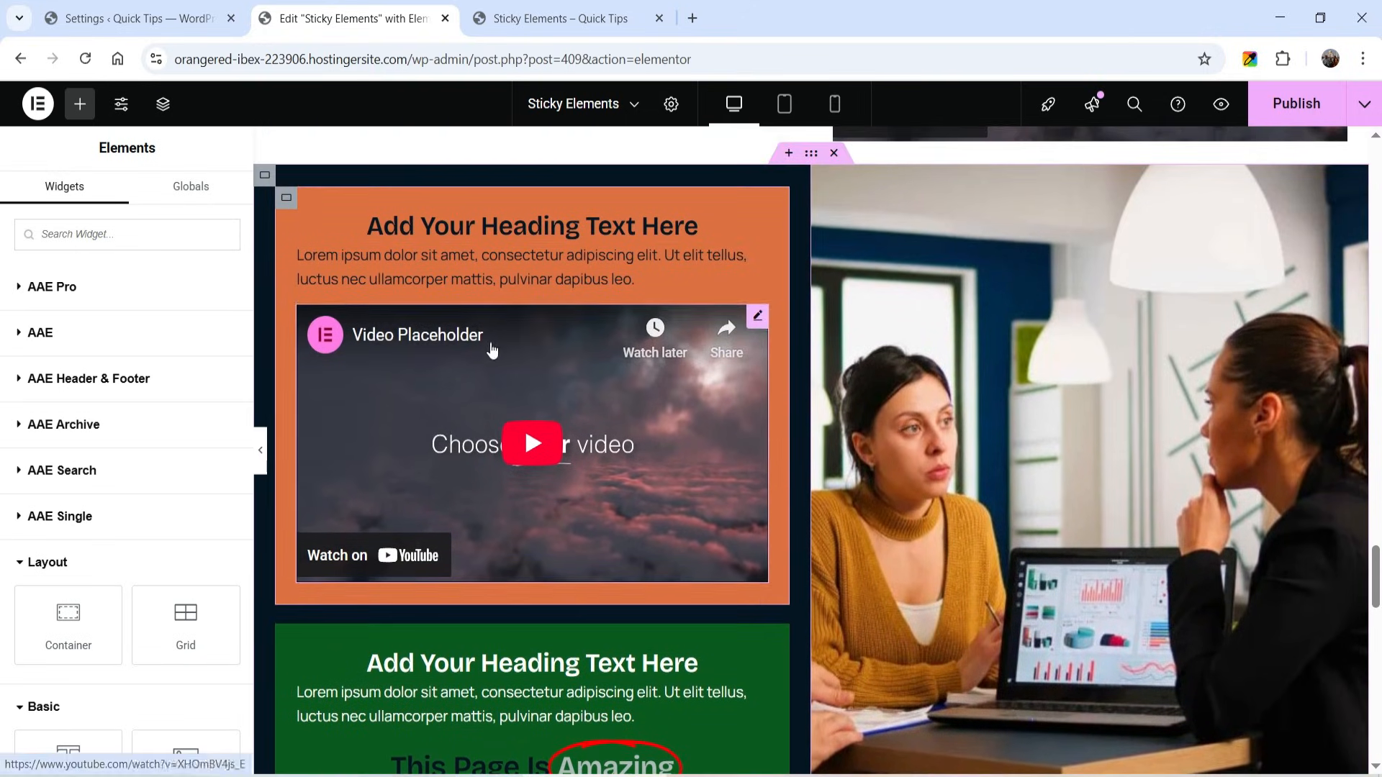
{"action": "left_click", "coordinate": [286, 200]}
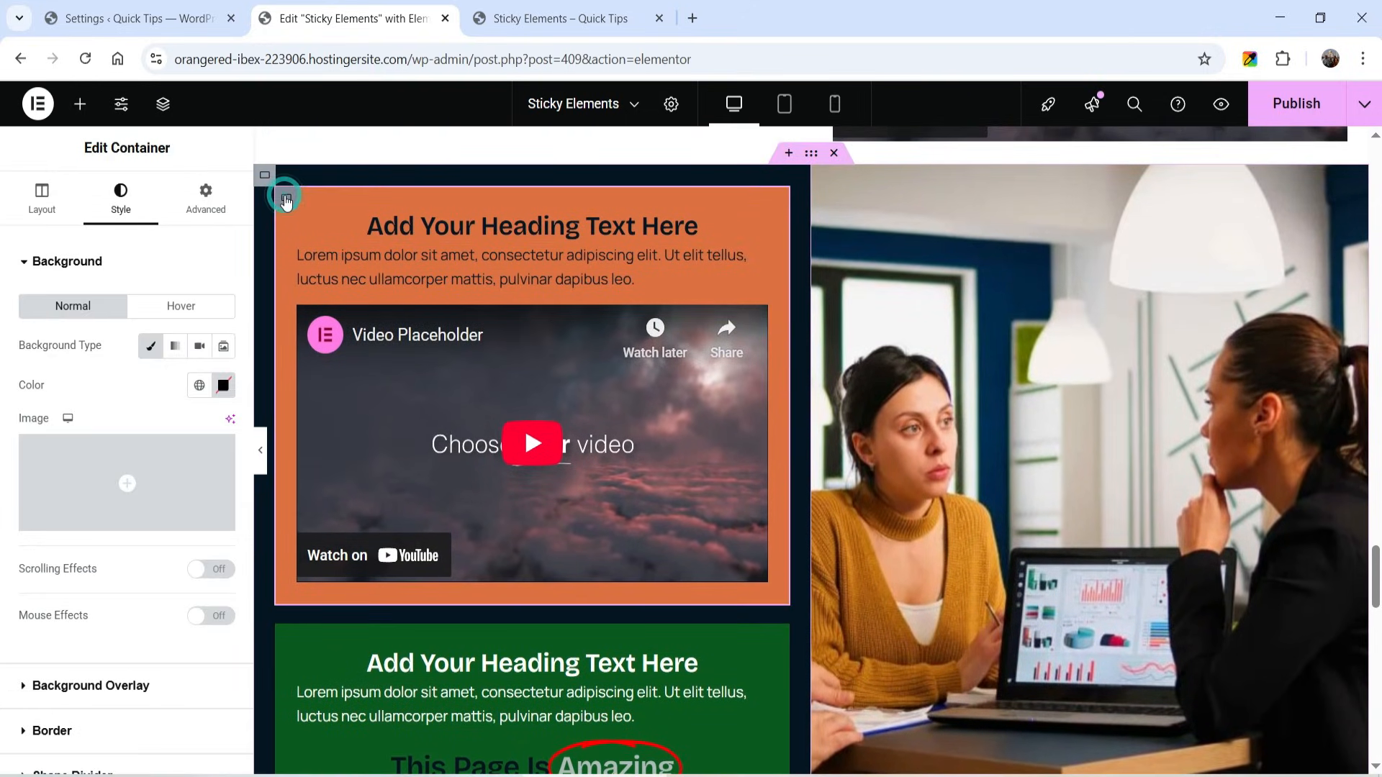
{"action": "left_click", "coordinate": [211, 207]}
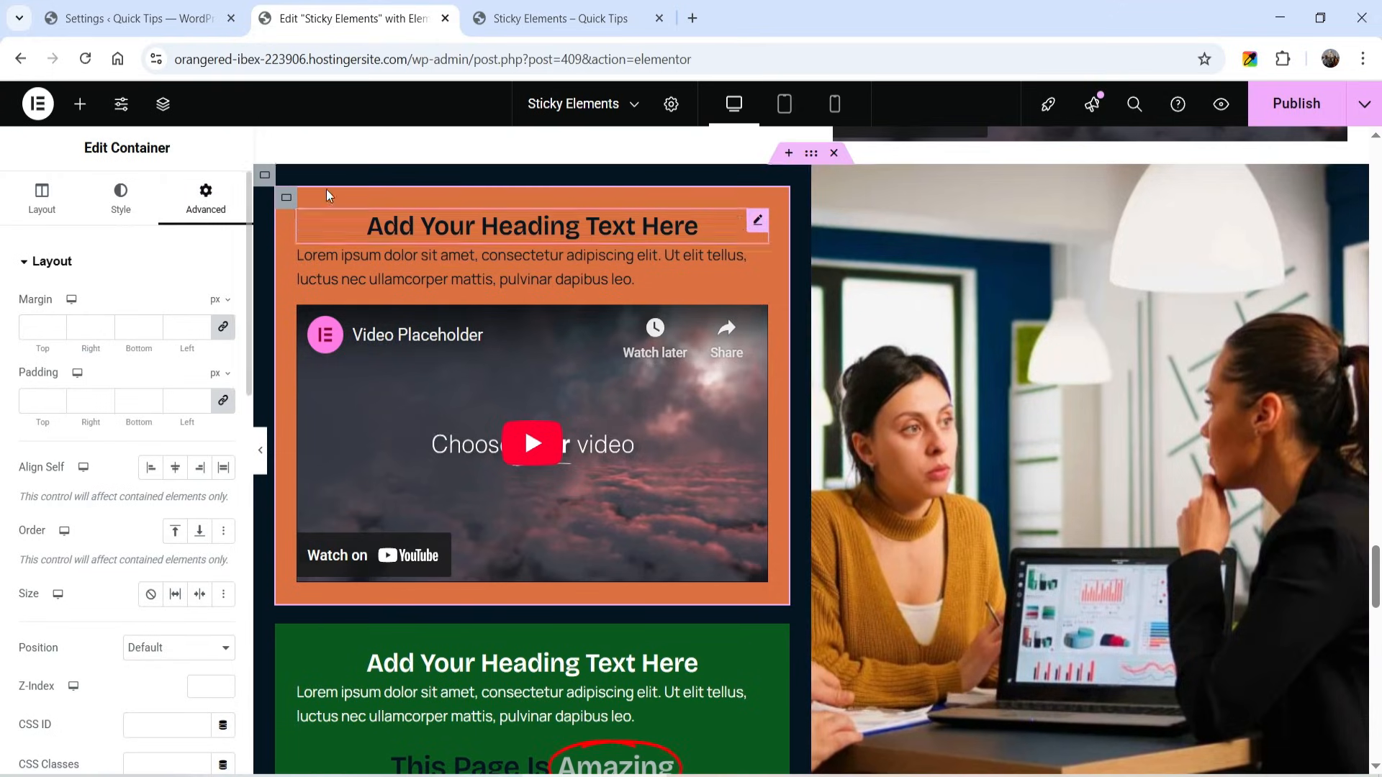
{"action": "scroll", "coordinate": [38, 533], "scroll_direction": "down", "scroll_amount": 6}
{"action": "left_click", "coordinate": [117, 464]}
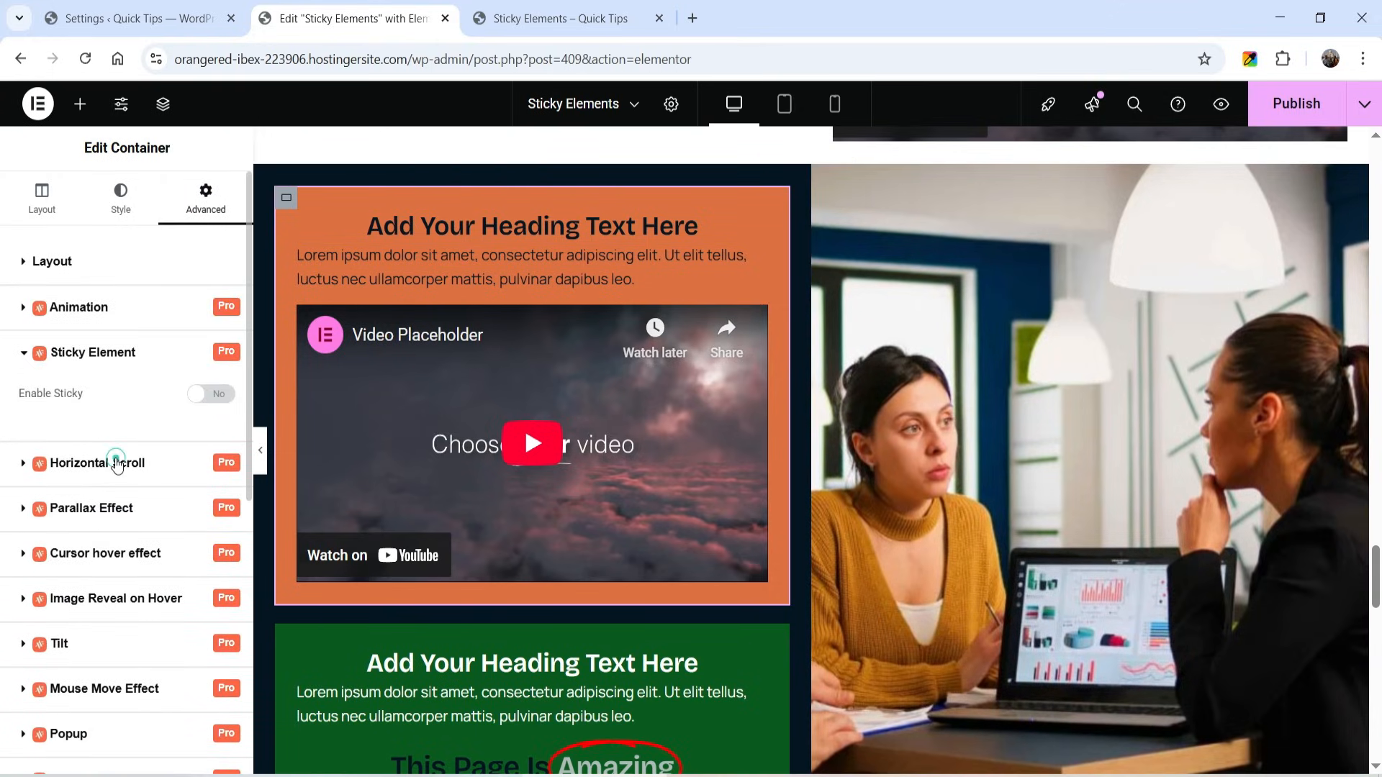
{"action": "left_click", "coordinate": [214, 397]}
- Enable the Sticky Element effect on the green card
{"action": "scroll", "coordinate": [338, 381], "scroll_direction": "down", "scroll_amount": 4}
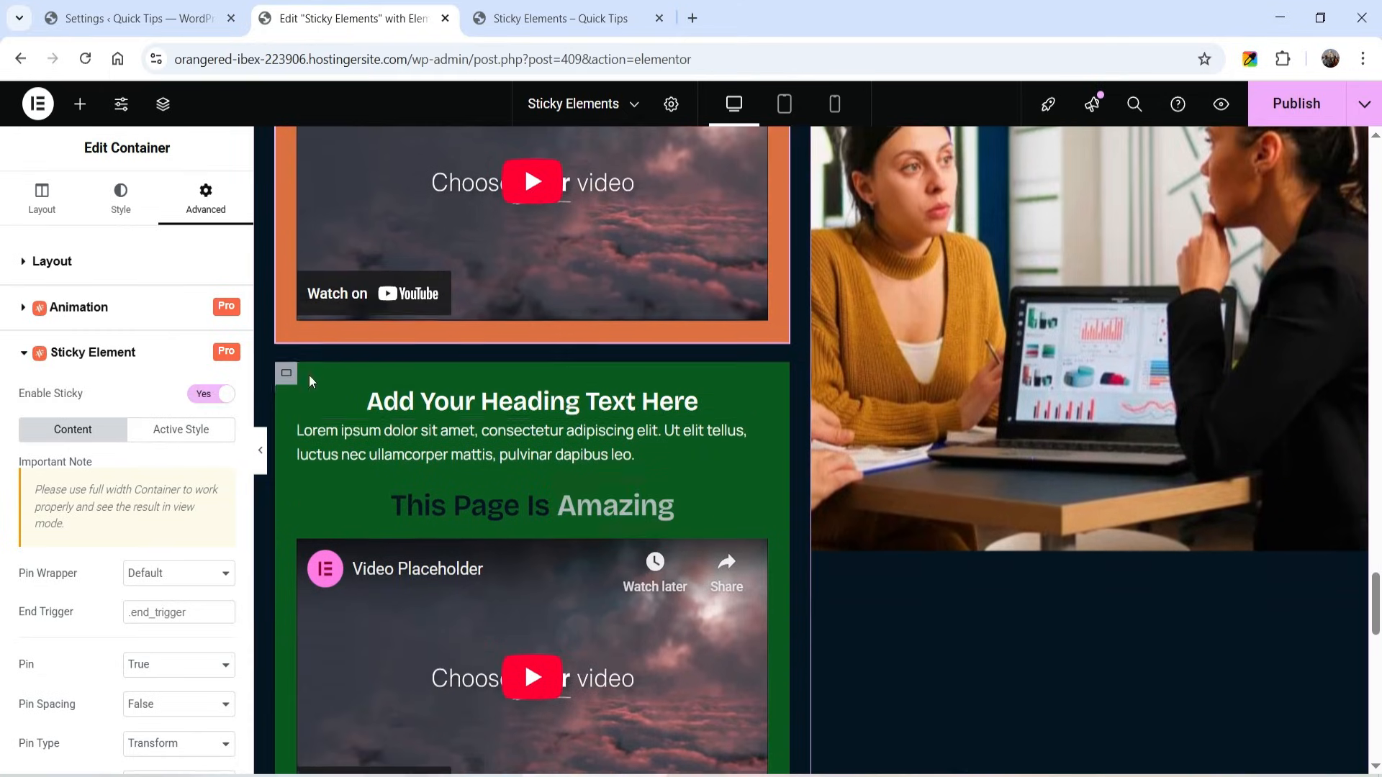
{"action": "left_click", "coordinate": [287, 356]}
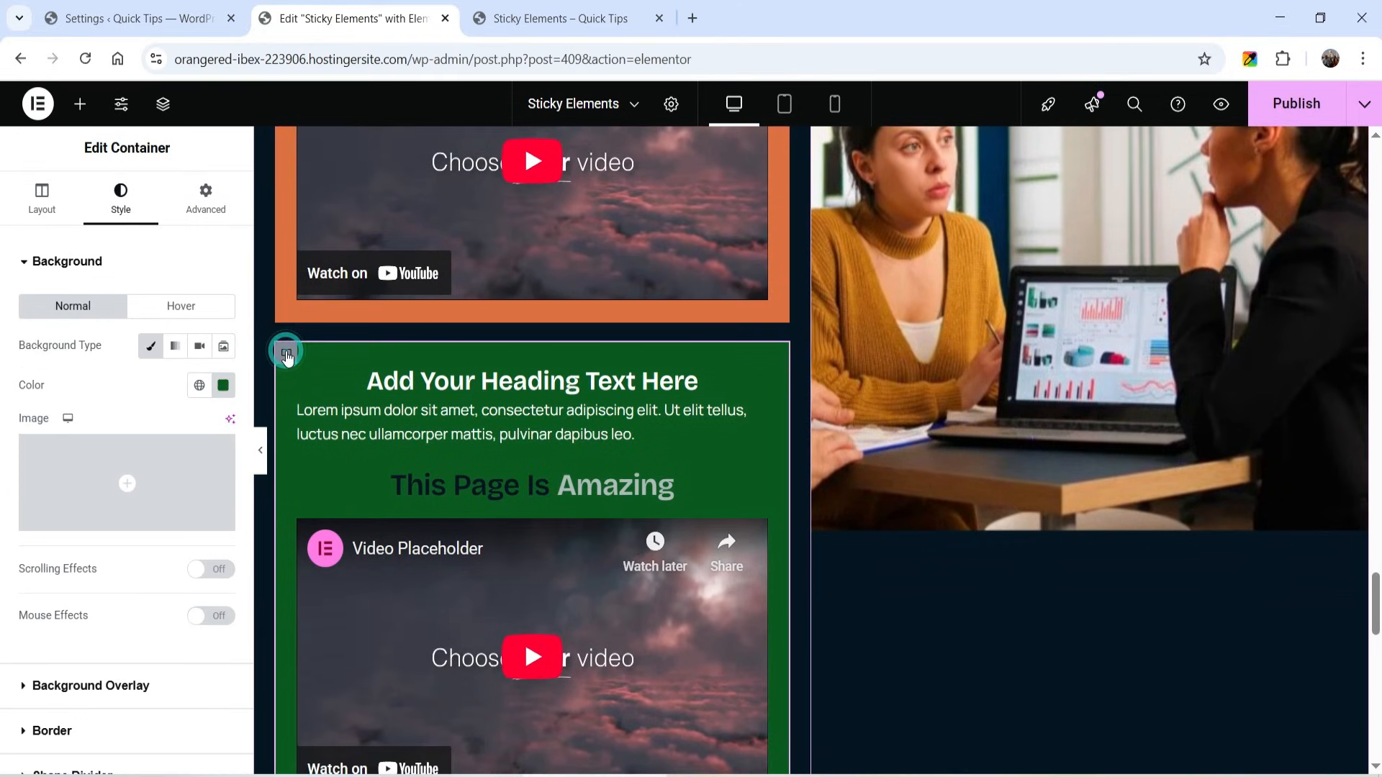
{"action": "left_click", "coordinate": [206, 192]}
{"action": "scroll", "coordinate": [160, 534], "scroll_direction": "down", "scroll_amount": 6}
{"action": "left_click", "coordinate": [143, 478]}
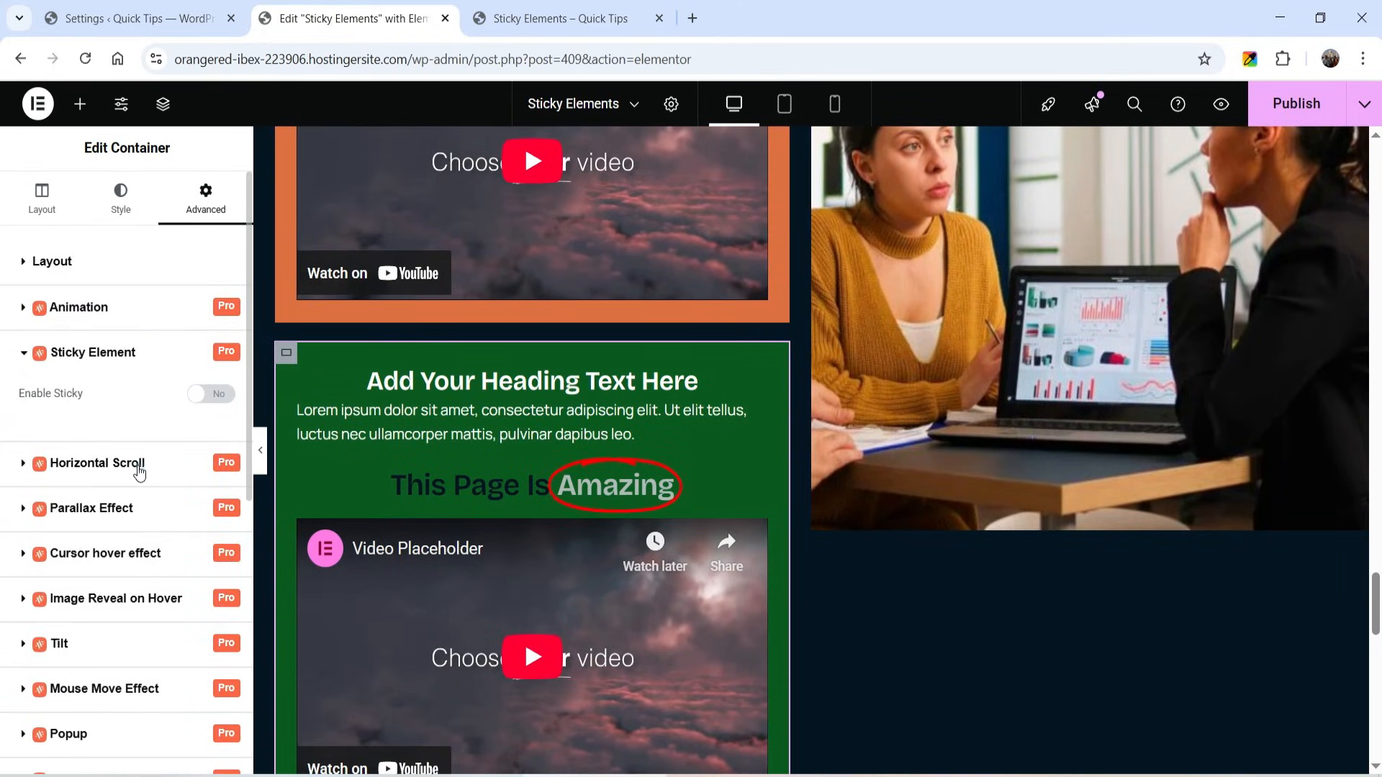
{"action": "left_click", "coordinate": [212, 395]}
- Enable the Sticky Element effect on the teal form card and publish the page
{"action": "scroll", "coordinate": [320, 322], "scroll_direction": "down", "scroll_amount": 8}
{"action": "left_click", "coordinate": [287, 287]}
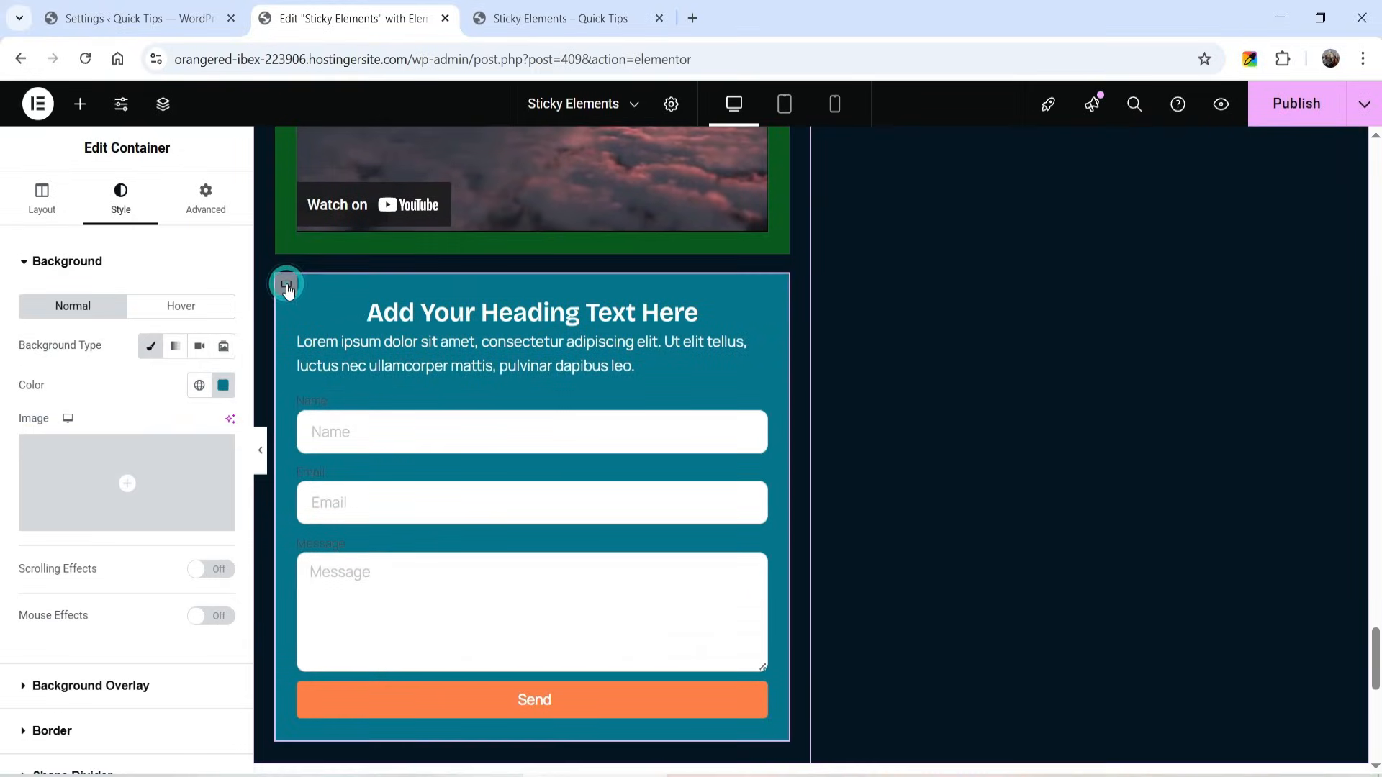
{"action": "left_click", "coordinate": [225, 199]}
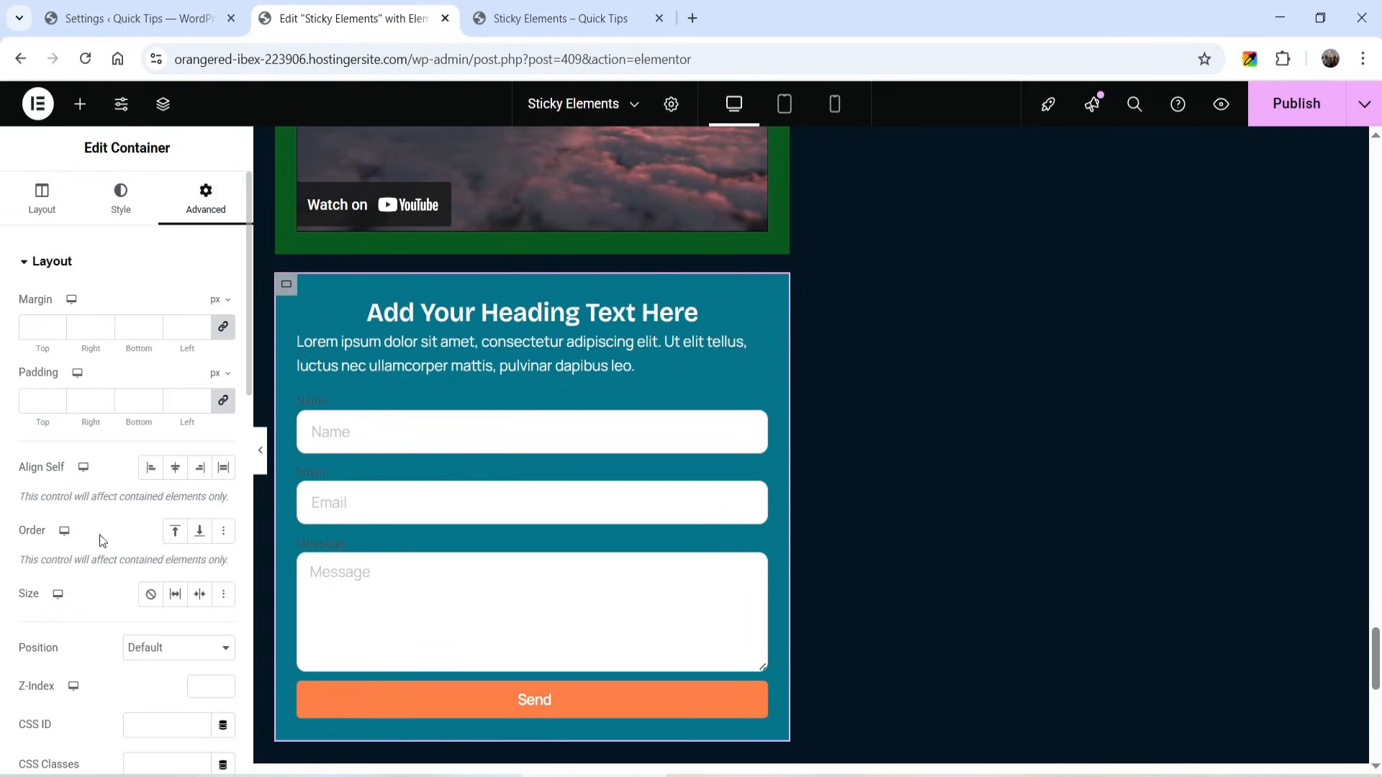
{"action": "scroll", "coordinate": [86, 560], "scroll_direction": "down", "scroll_amount": 8}
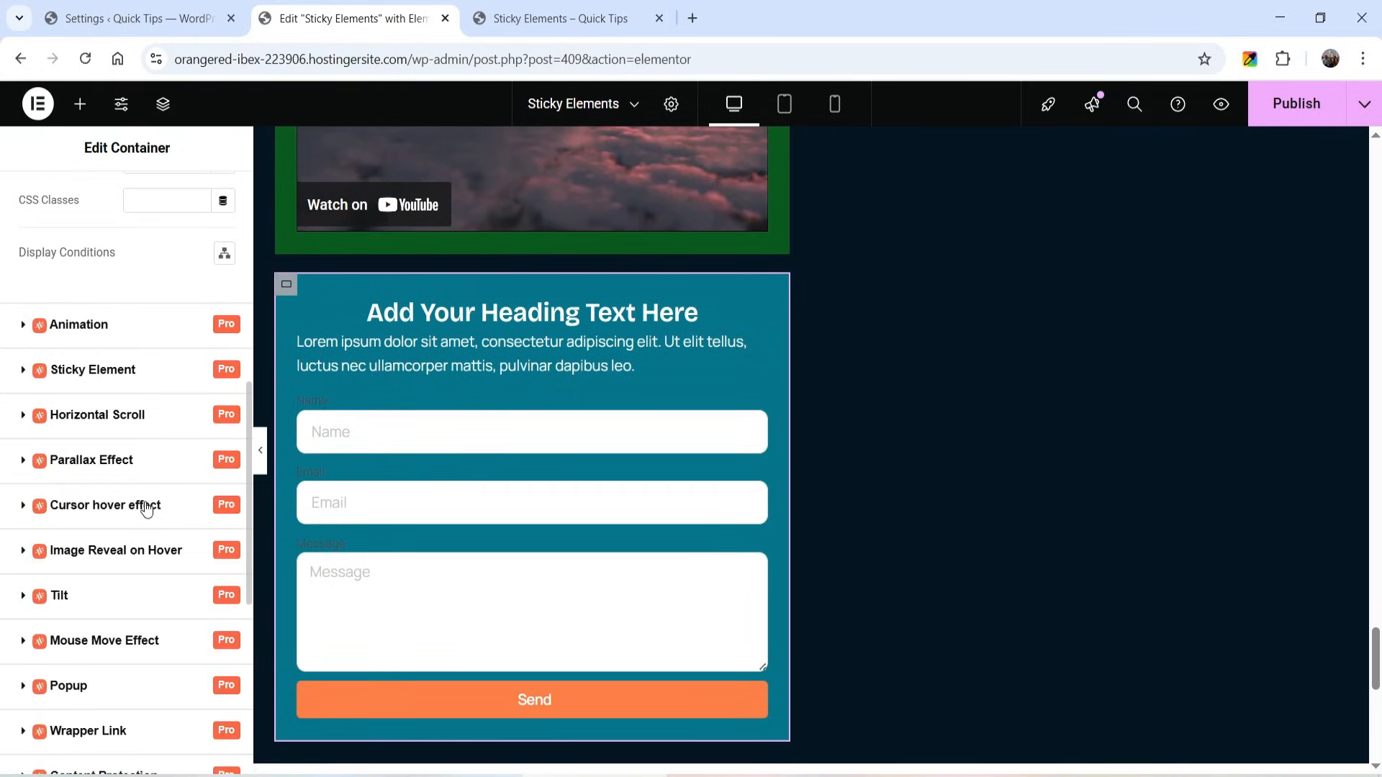
{"action": "left_click", "coordinate": [112, 380]}
{"action": "left_click", "coordinate": [214, 395]}
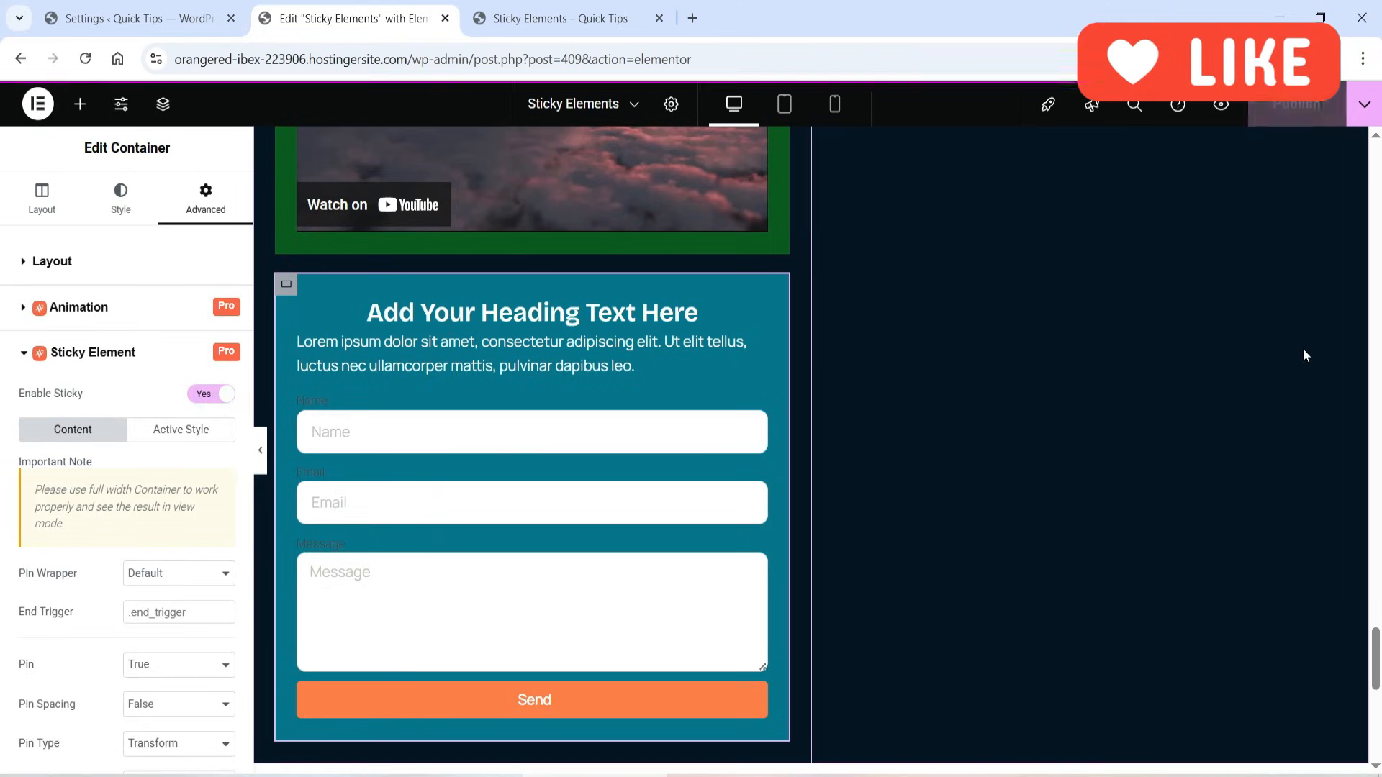
- Review the live page's stacking cards and the two-column section with the pinned desk image while scrolling
{"action": "left_click", "coordinate": [587, 18]}
{"action": "scroll", "coordinate": [1084, 308], "scroll_direction": "up", "scroll_amount": 5}
{"action": "scroll", "coordinate": [1077, 292], "scroll_direction": "up", "scroll_amount": 15}
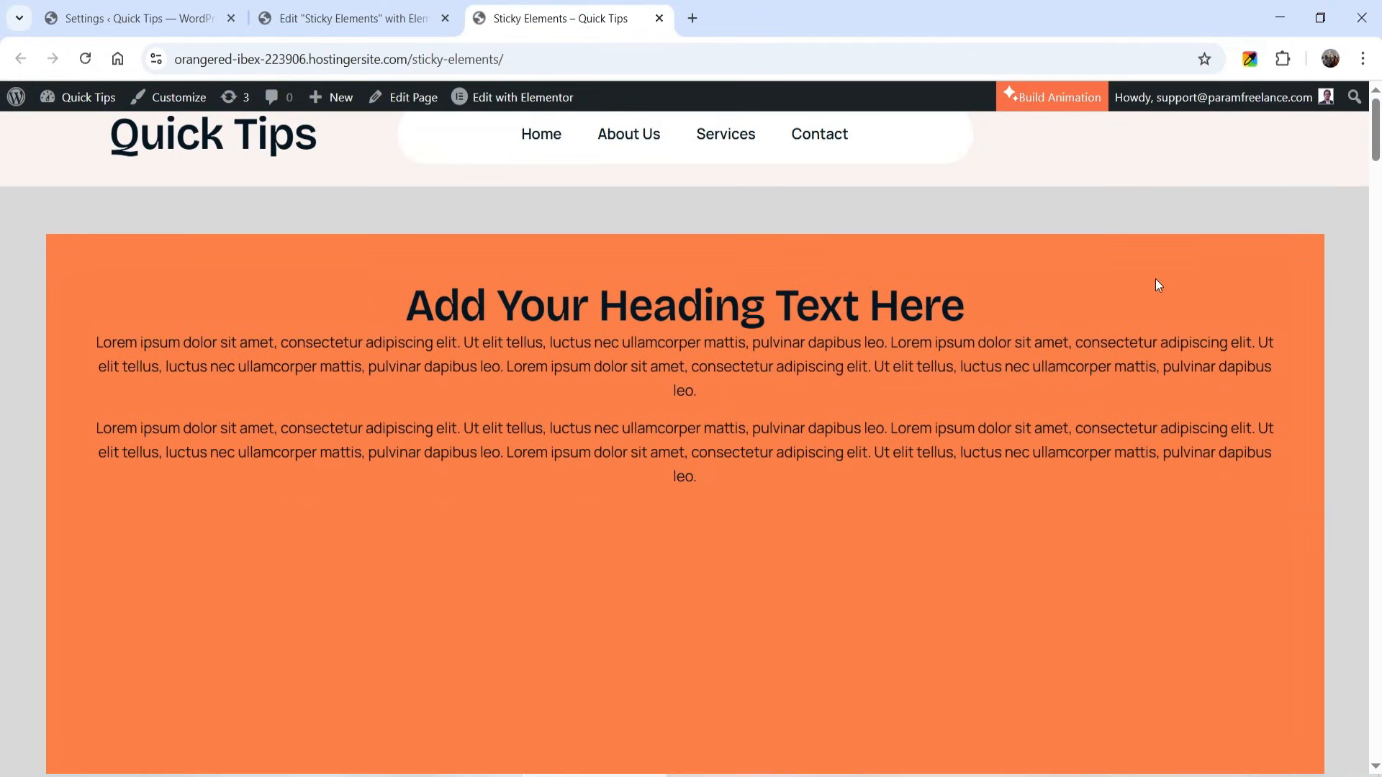
{"action": "scroll", "coordinate": [1329, 274], "scroll_direction": "down", "scroll_amount": 8}
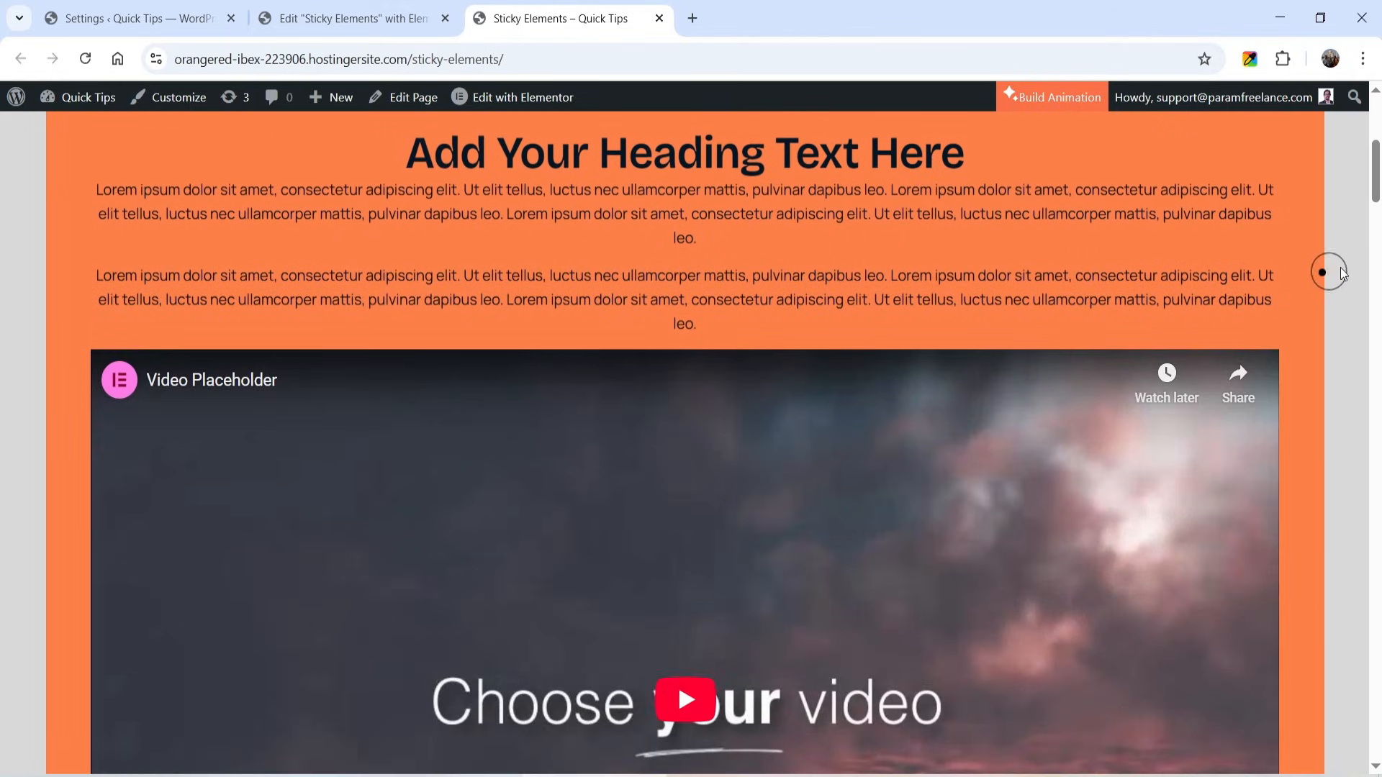
{"action": "scroll", "coordinate": [1353, 279], "scroll_direction": "down", "scroll_amount": 7}
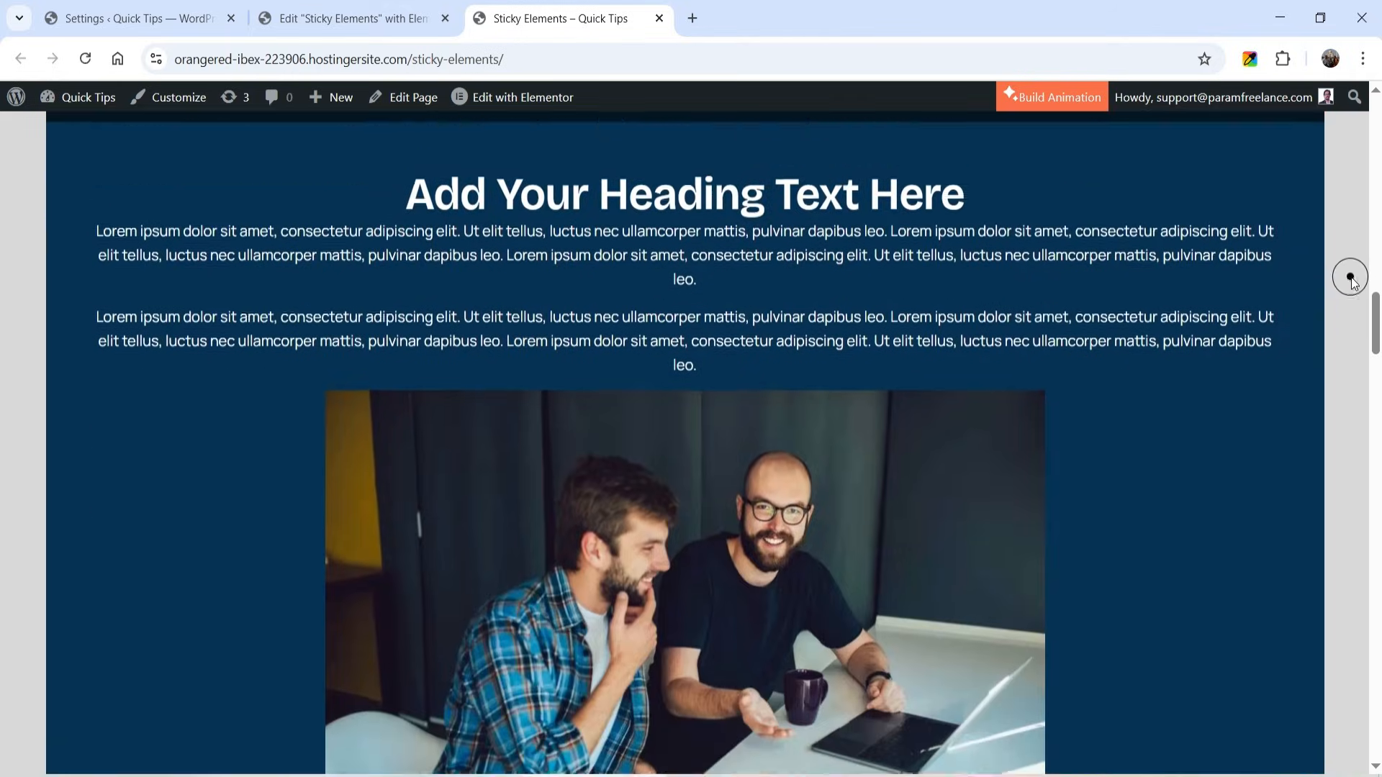
{"action": "scroll", "coordinate": [1353, 283], "scroll_direction": "down", "scroll_amount": 8}
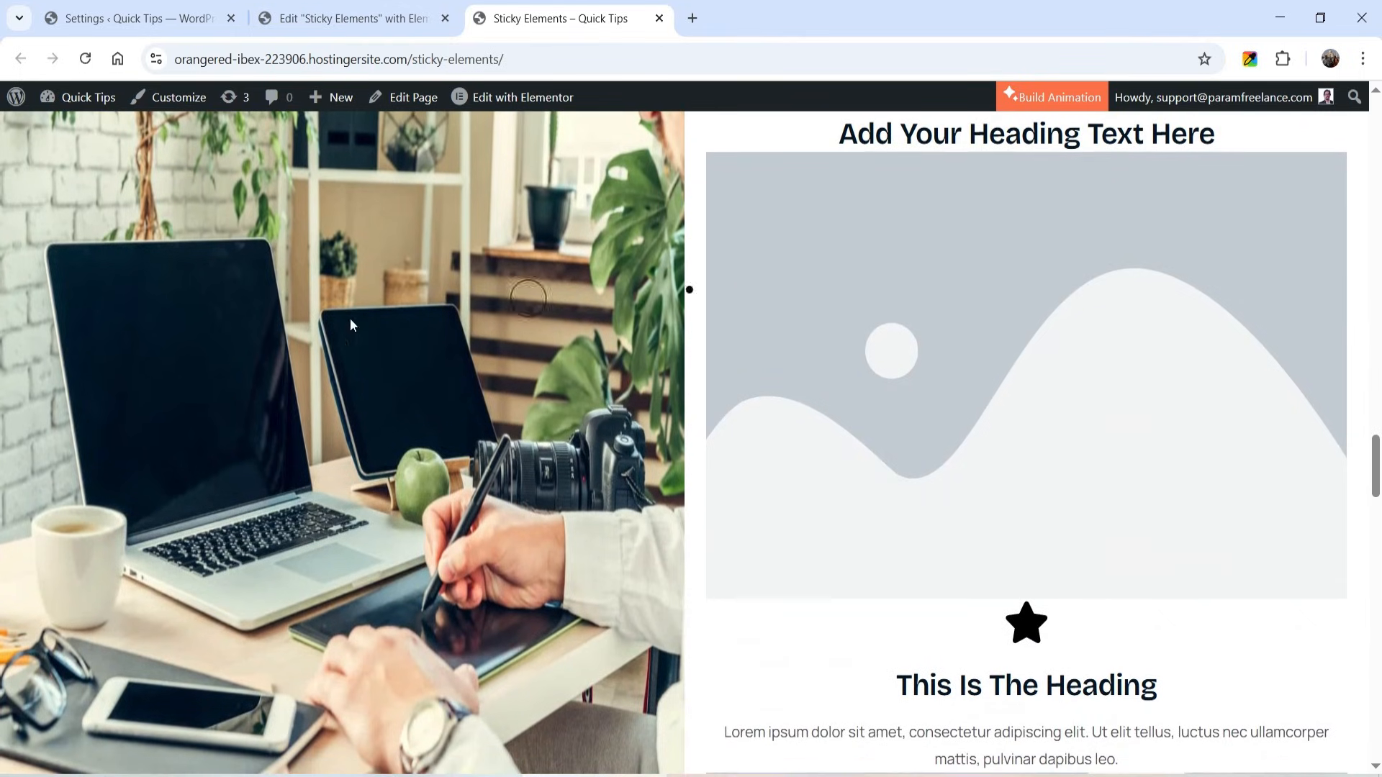
{"action": "scroll", "coordinate": [1097, 350], "scroll_direction": "down", "scroll_amount": 4}
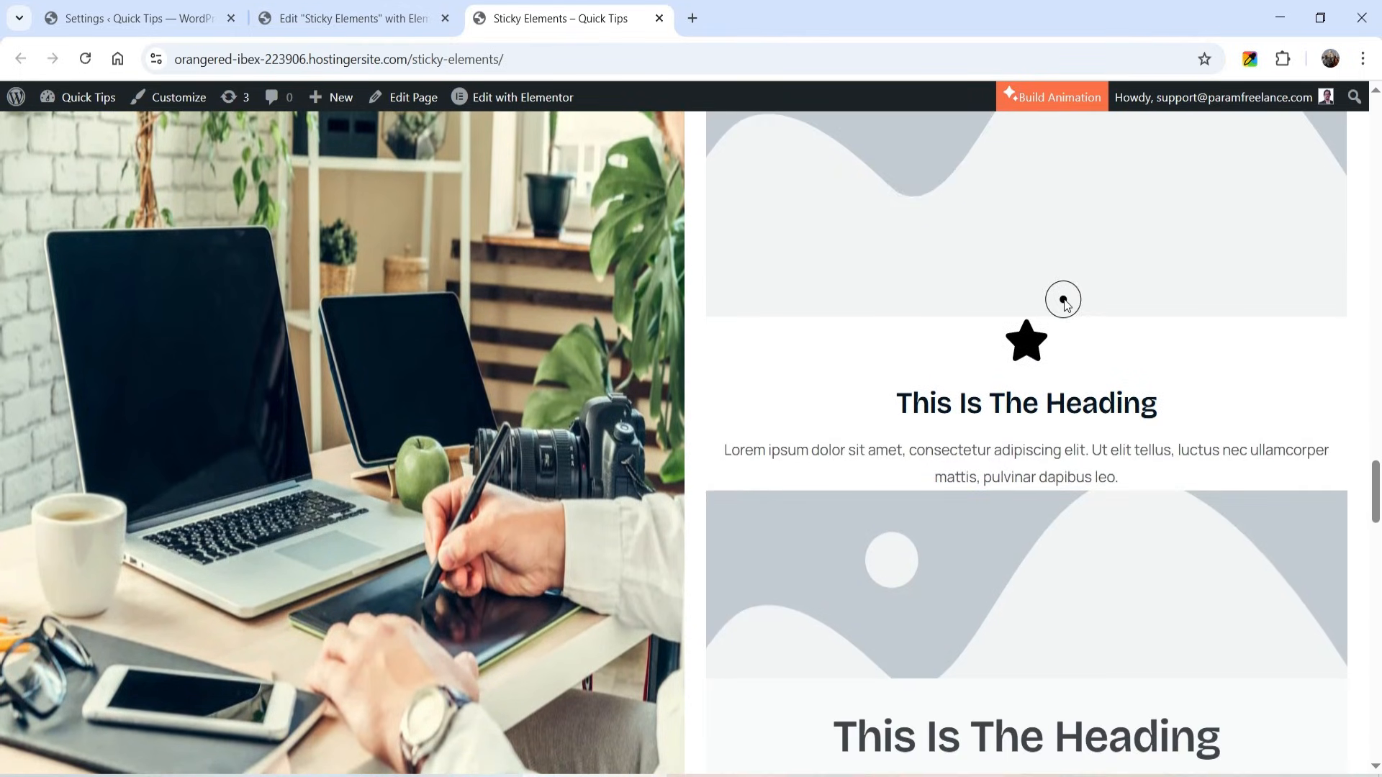
{"action": "scroll", "coordinate": [1062, 301], "scroll_direction": "down", "scroll_amount": 8}
{"action": "scroll", "coordinate": [1064, 300], "scroll_direction": "down", "scroll_amount": 10}
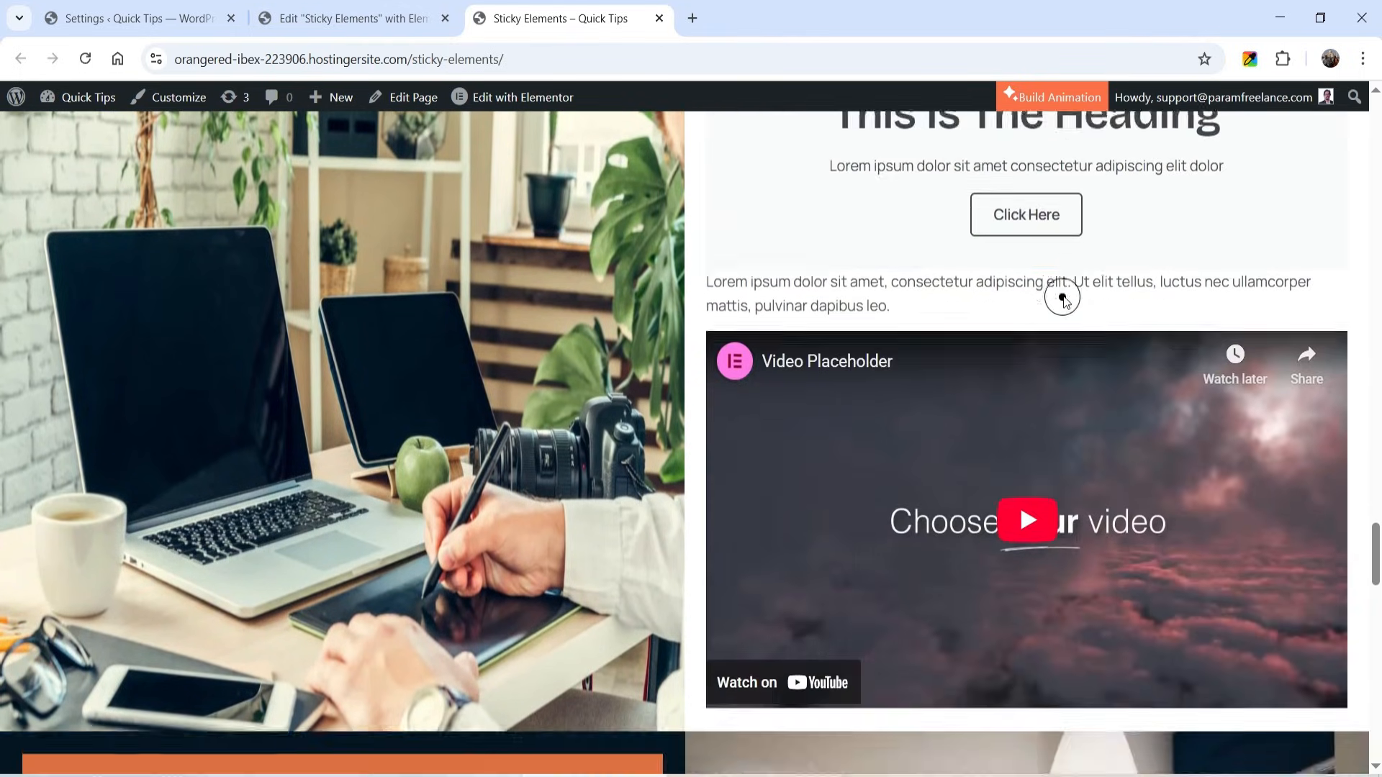
- Check on the live page how the orange, green and teal cards stack beside the pinned meeting image
{"action": "scroll", "coordinate": [1064, 296], "scroll_direction": "down", "scroll_amount": 2}
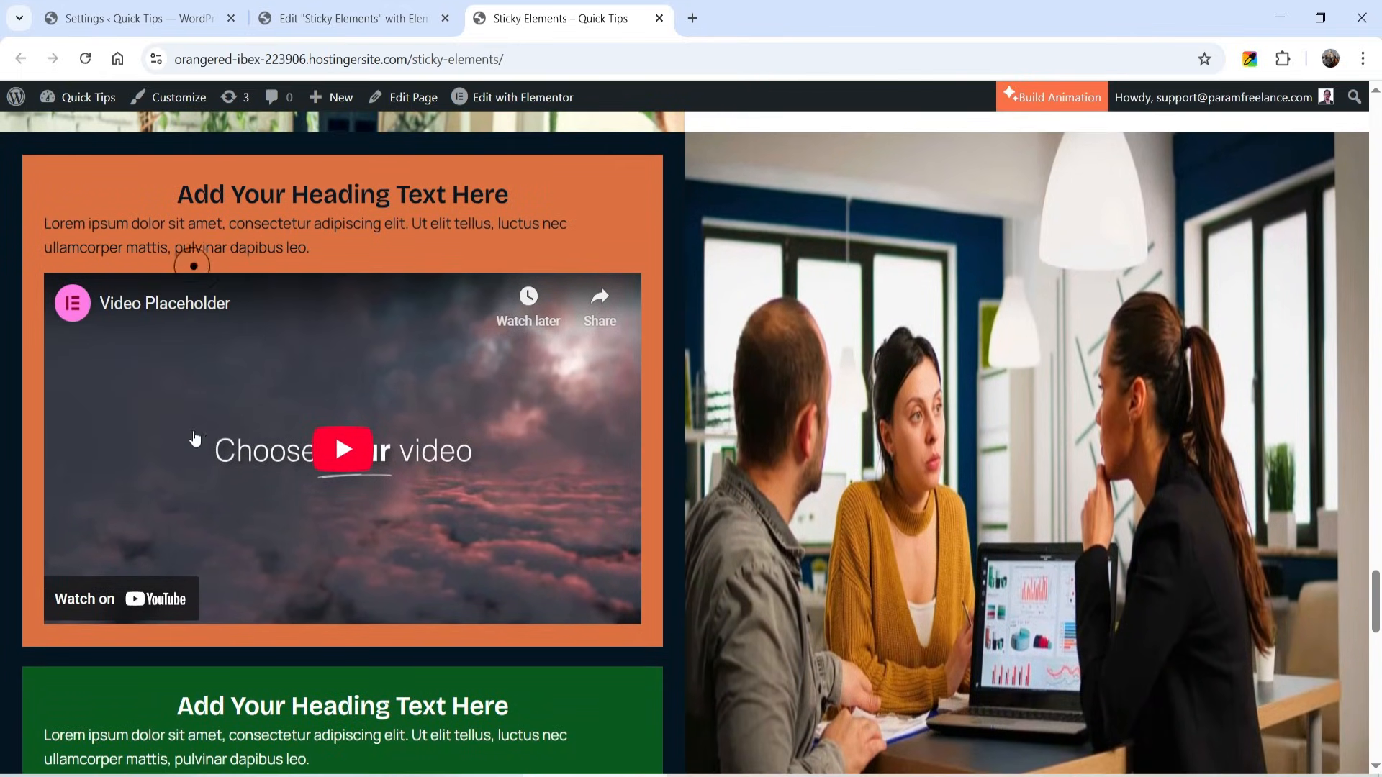
{"action": "scroll", "coordinate": [1056, 295], "scroll_direction": "down", "scroll_amount": 1}
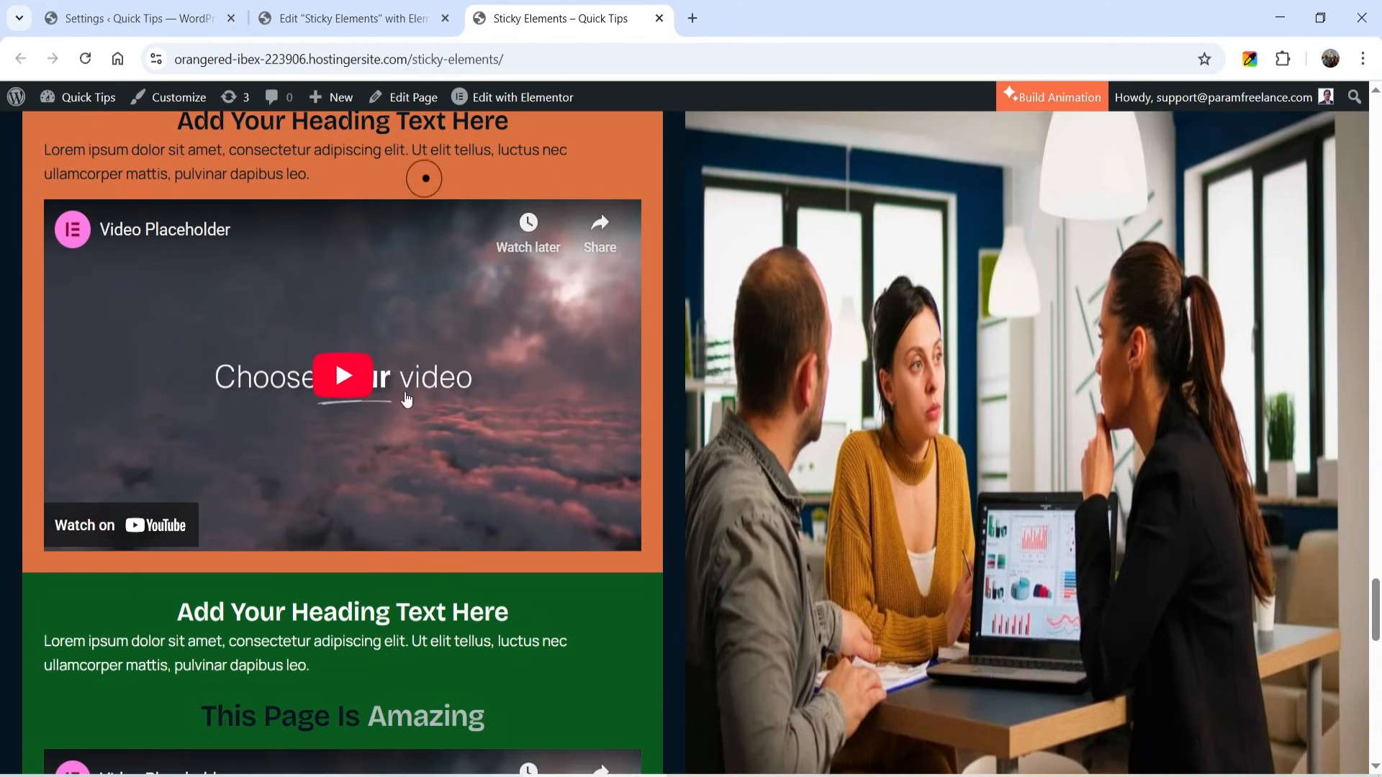
{"action": "scroll", "coordinate": [982, 223], "scroll_direction": "down", "scroll_amount": 4}
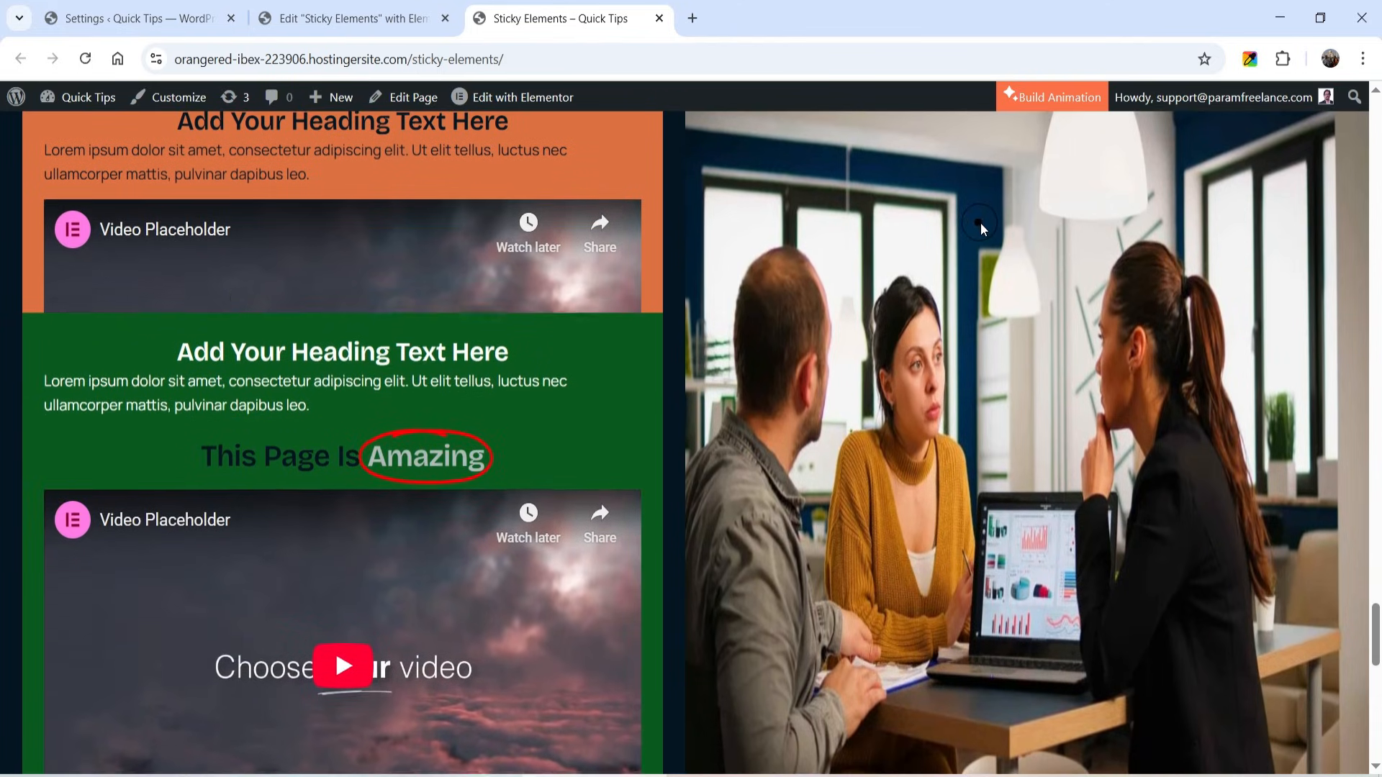
{"action": "scroll", "coordinate": [981, 222], "scroll_direction": "down", "scroll_amount": 3}
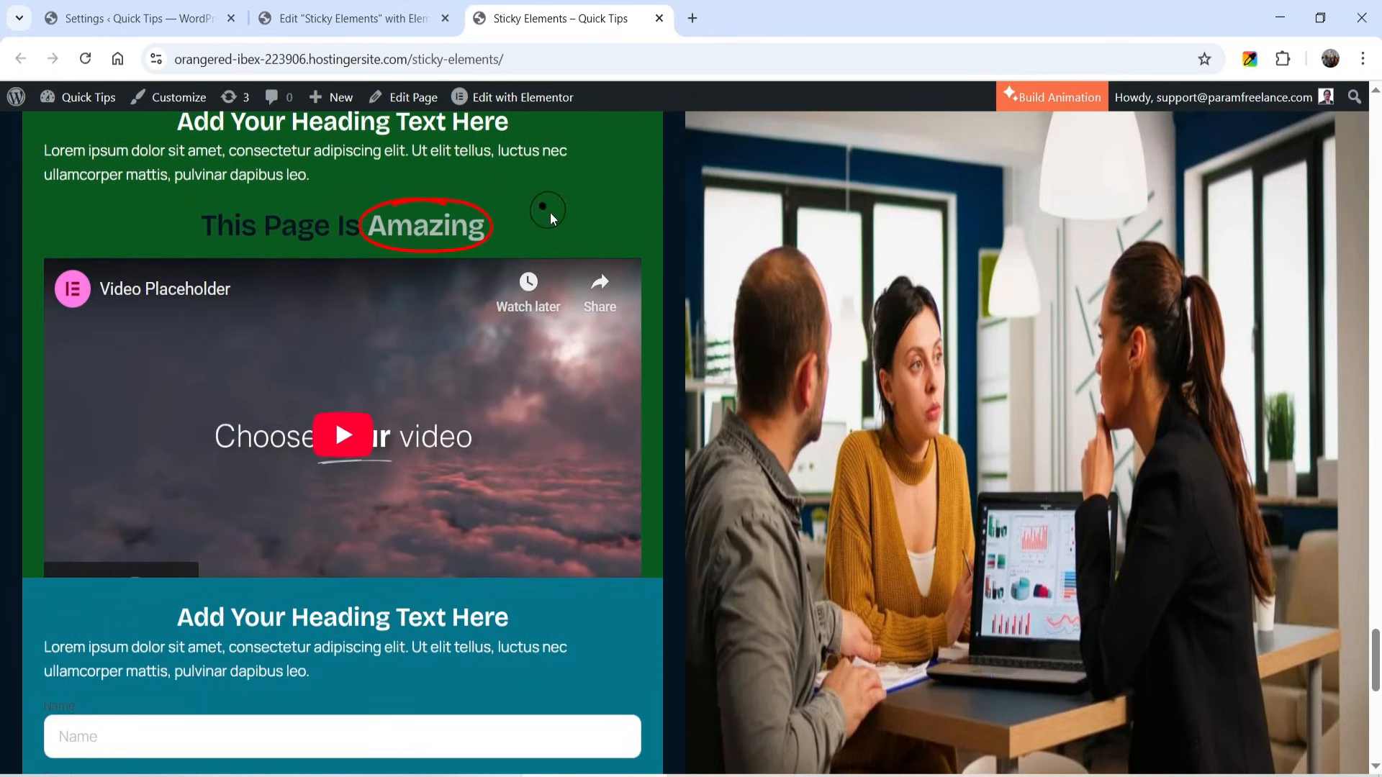
{"action": "scroll", "coordinate": [515, 210], "scroll_direction": "down", "scroll_amount": 4}
{"action": "scroll", "coordinate": [514, 211], "scroll_direction": "down", "scroll_amount": 4}
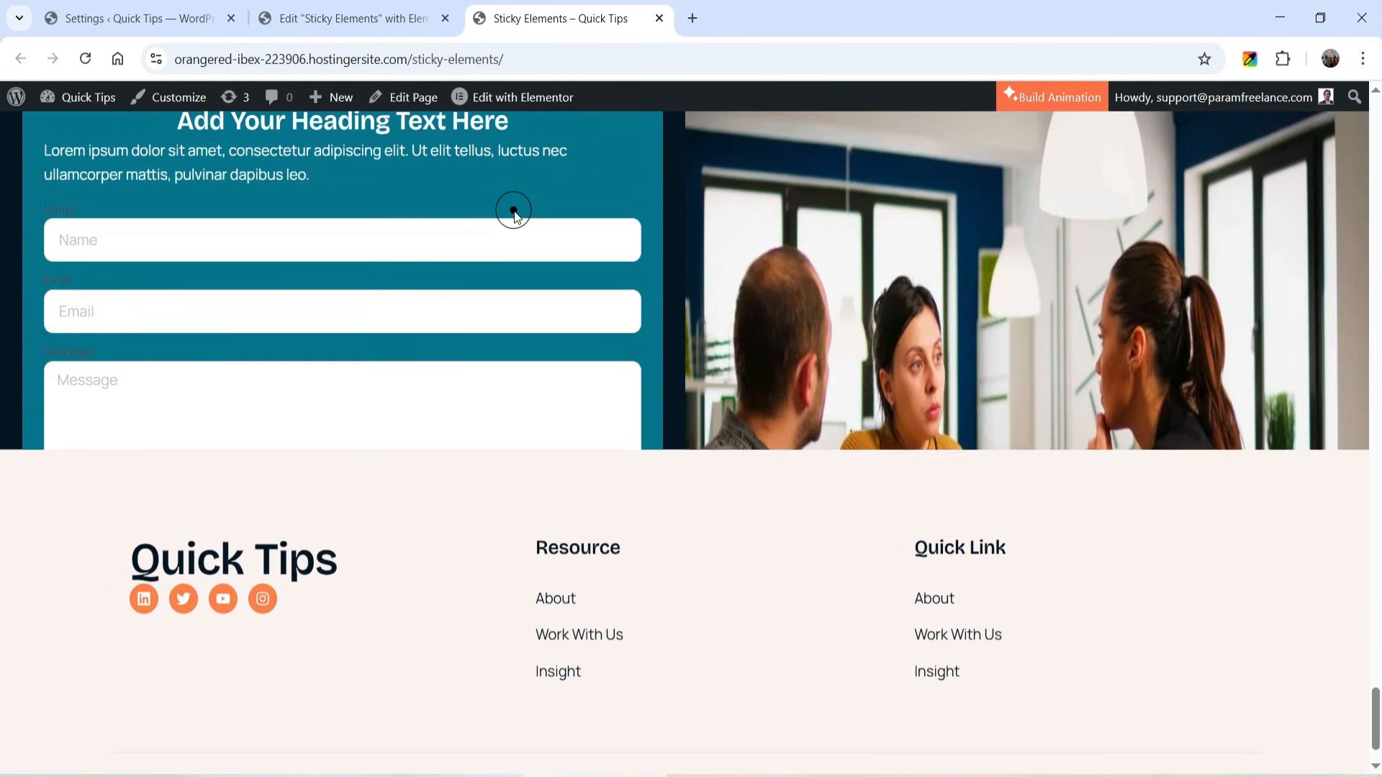
{"action": "scroll", "coordinate": [513, 210], "scroll_direction": "up", "scroll_amount": 15}
{"action": "scroll", "coordinate": [507, 215], "scroll_direction": "up", "scroll_amount": 2}
{"action": "scroll", "coordinate": [506, 238], "scroll_direction": "down", "scroll_amount": 5}
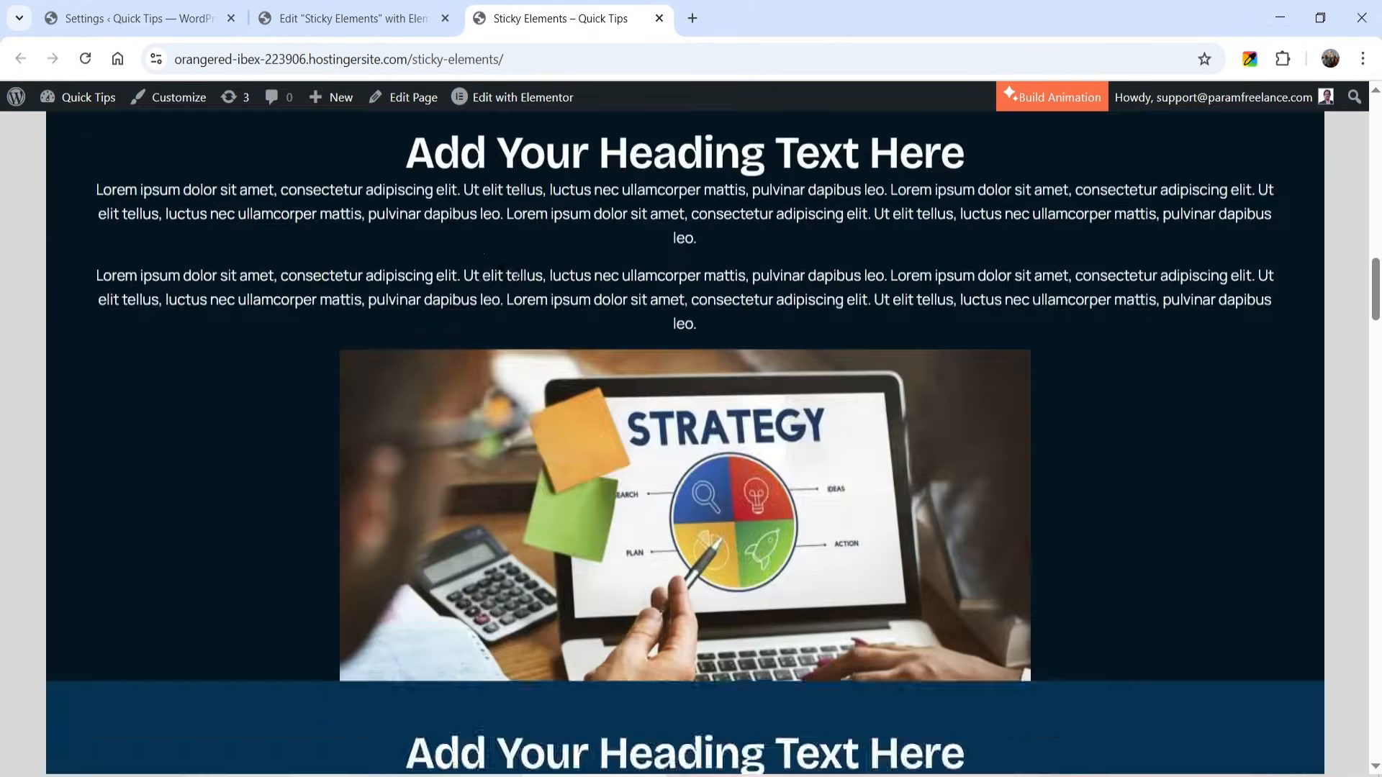
{"action": "scroll", "coordinate": [502, 280], "scroll_direction": "down", "scroll_amount": 5}
- Return to the Elementor editor and add a three-column flexbox container with a wide middle column below the dark section
{"action": "left_click", "coordinate": [390, 7]}
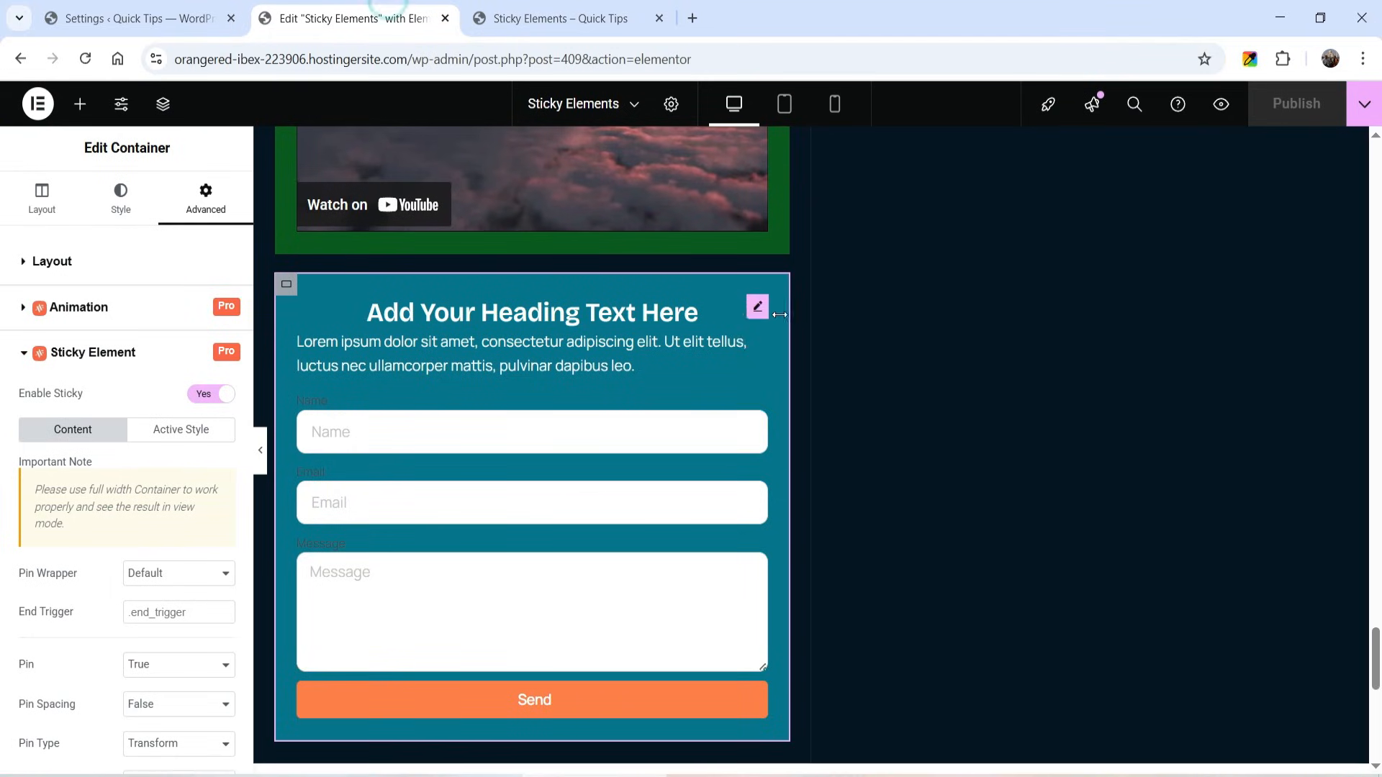
{"action": "scroll", "coordinate": [740, 341], "scroll_direction": "down", "scroll_amount": 8}
{"action": "left_click", "coordinate": [746, 335]}
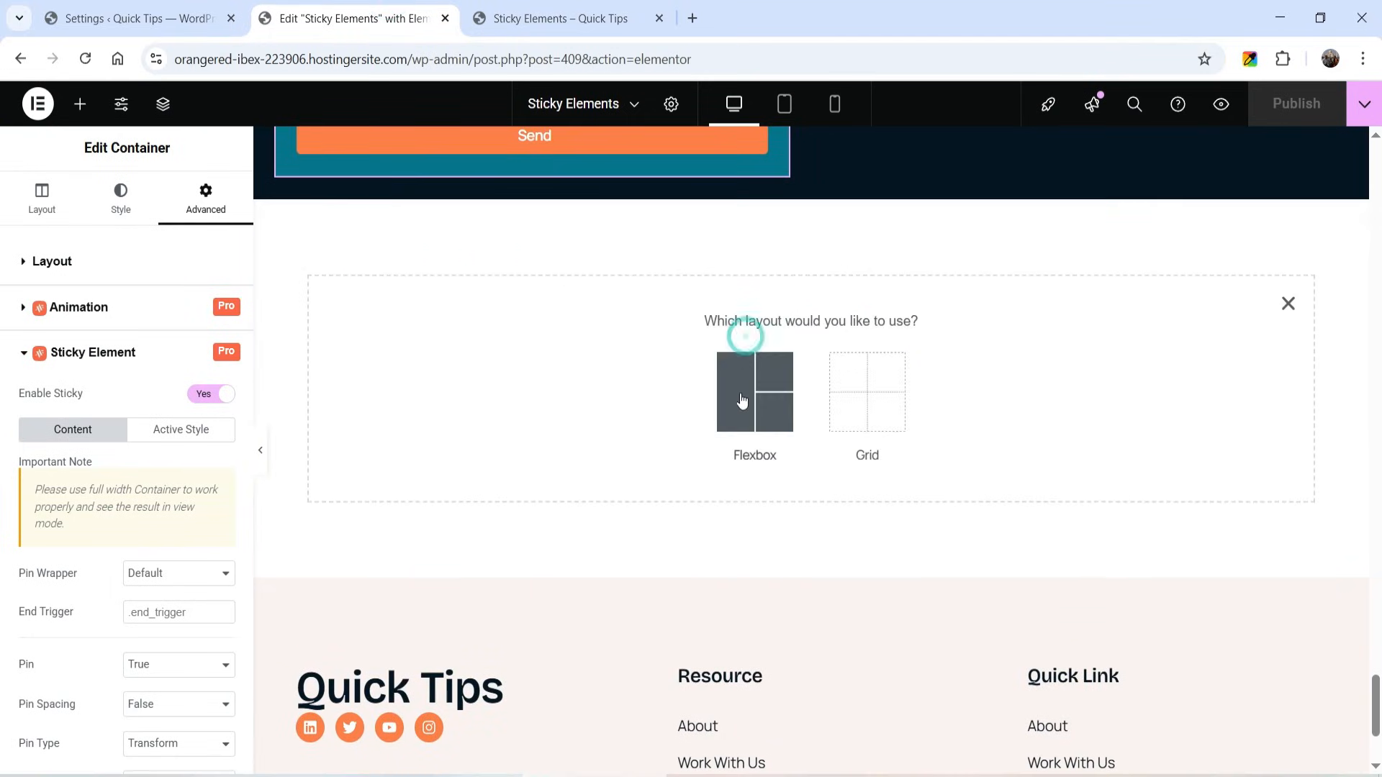
{"action": "left_click", "coordinate": [744, 404]}
{"action": "left_click", "coordinate": [1053, 397]}
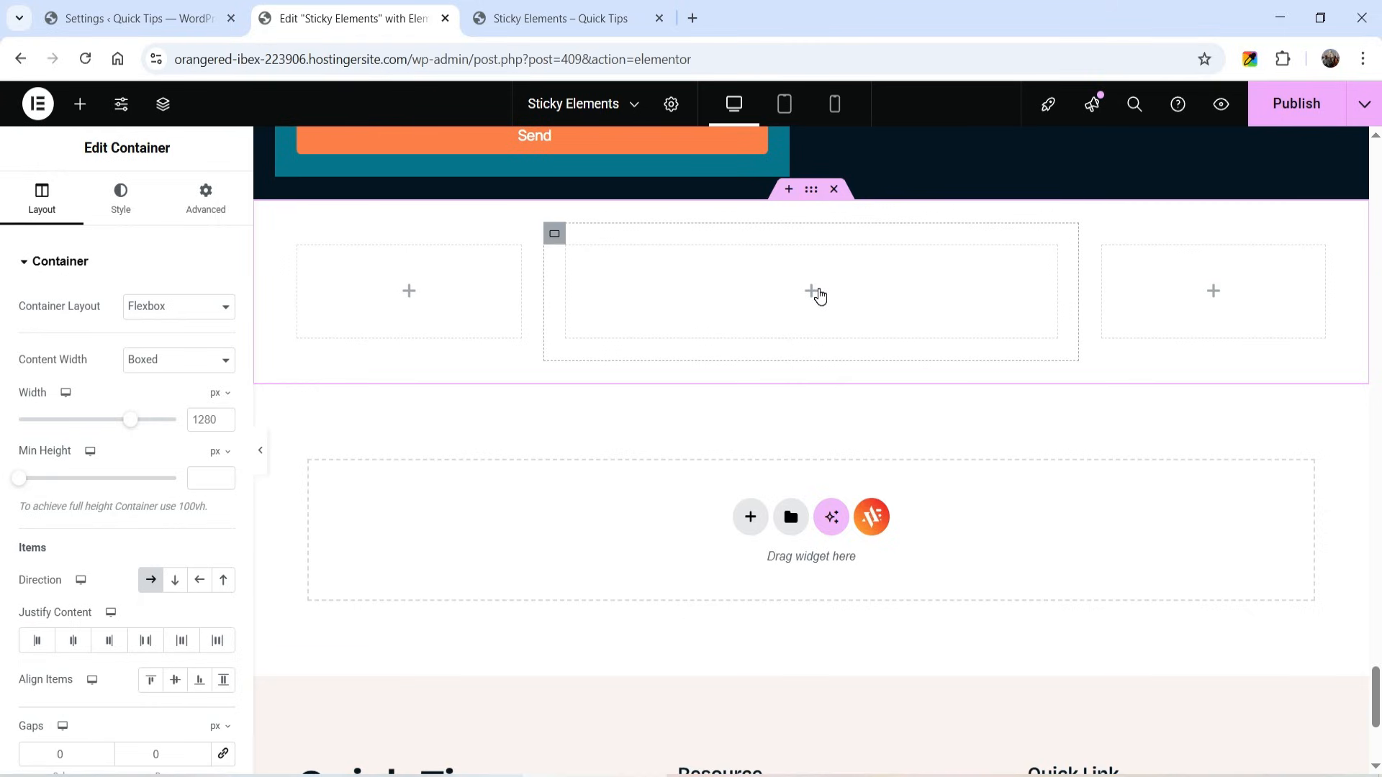
- Add a heading to the middle column of the new section and center it
{"action": "left_click", "coordinate": [810, 293]}
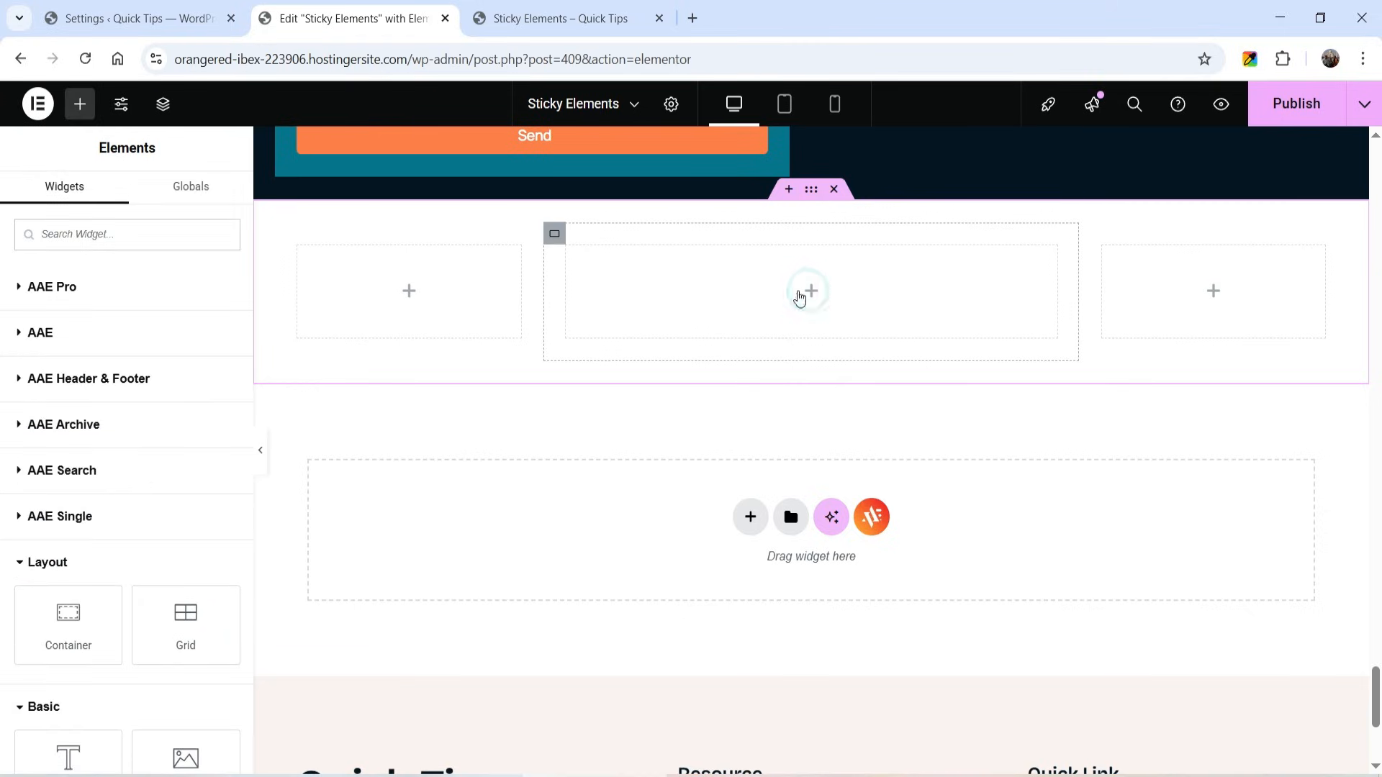
{"action": "scroll", "coordinate": [43, 456], "scroll_direction": "down", "scroll_amount": 4}
{"action": "left_click_drag", "start_coordinate": [67, 482], "coordinate": [759, 319]}
{"action": "left_click", "coordinate": [176, 307]}
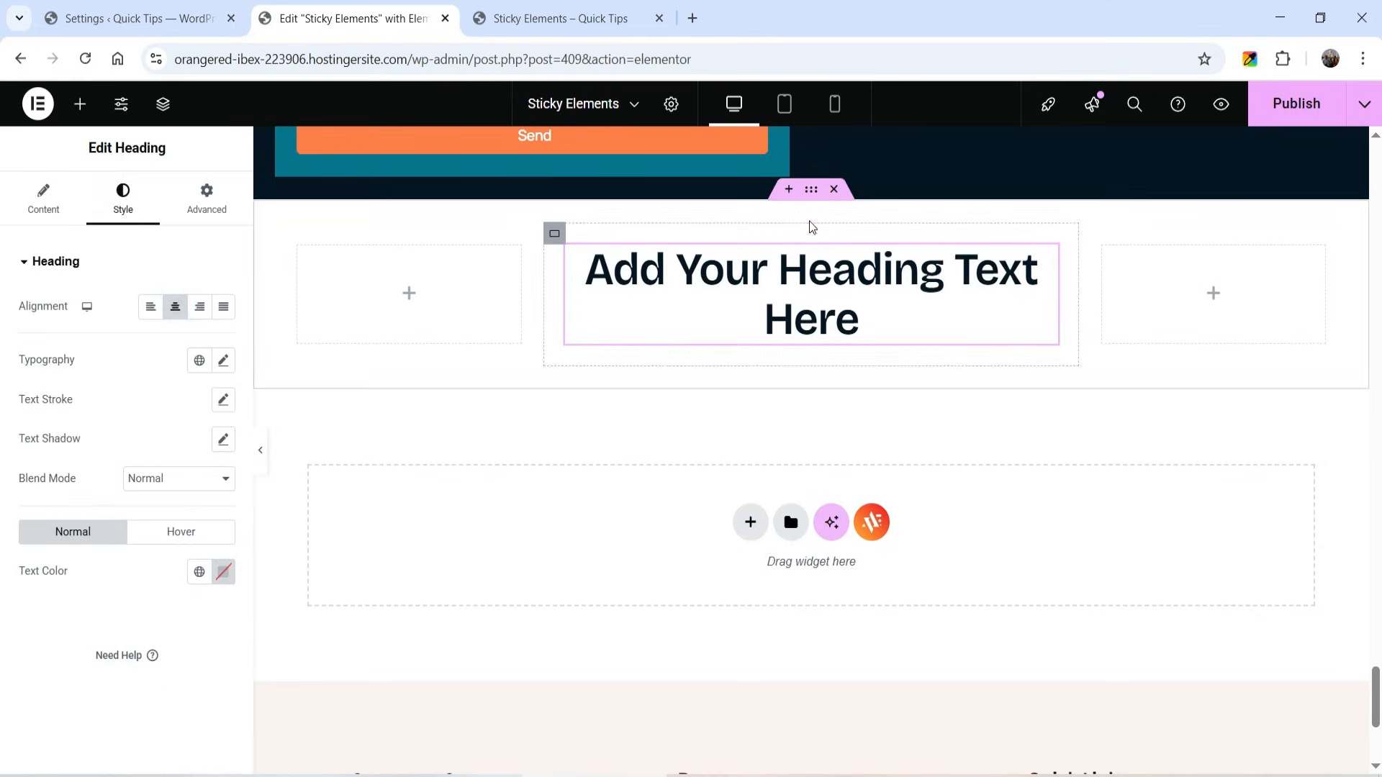
- Give the three-column container a classic pale yellow background, #F0DF90
{"action": "left_click", "coordinate": [812, 191]}
{"action": "left_click", "coordinate": [136, 193]}
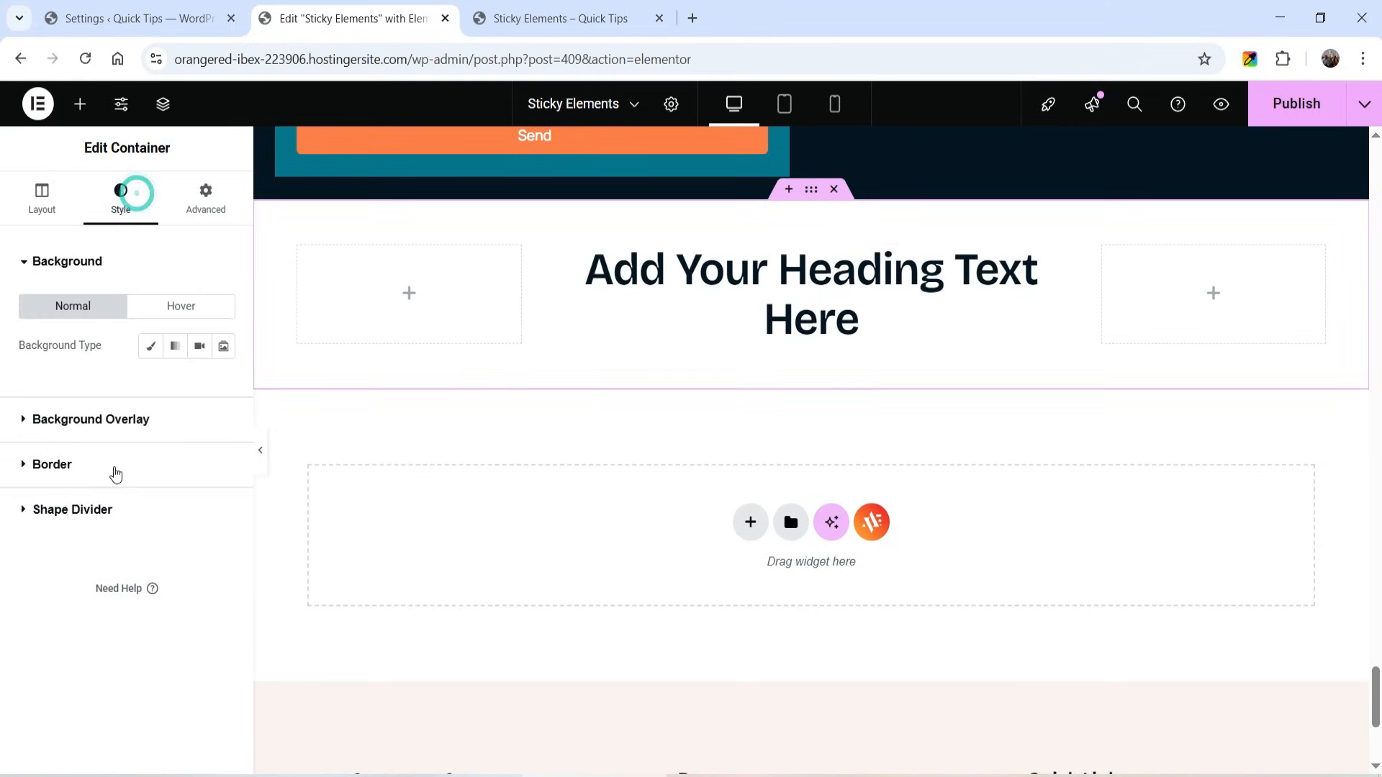
{"action": "left_click", "coordinate": [156, 348]}
{"action": "left_click", "coordinate": [199, 387]}
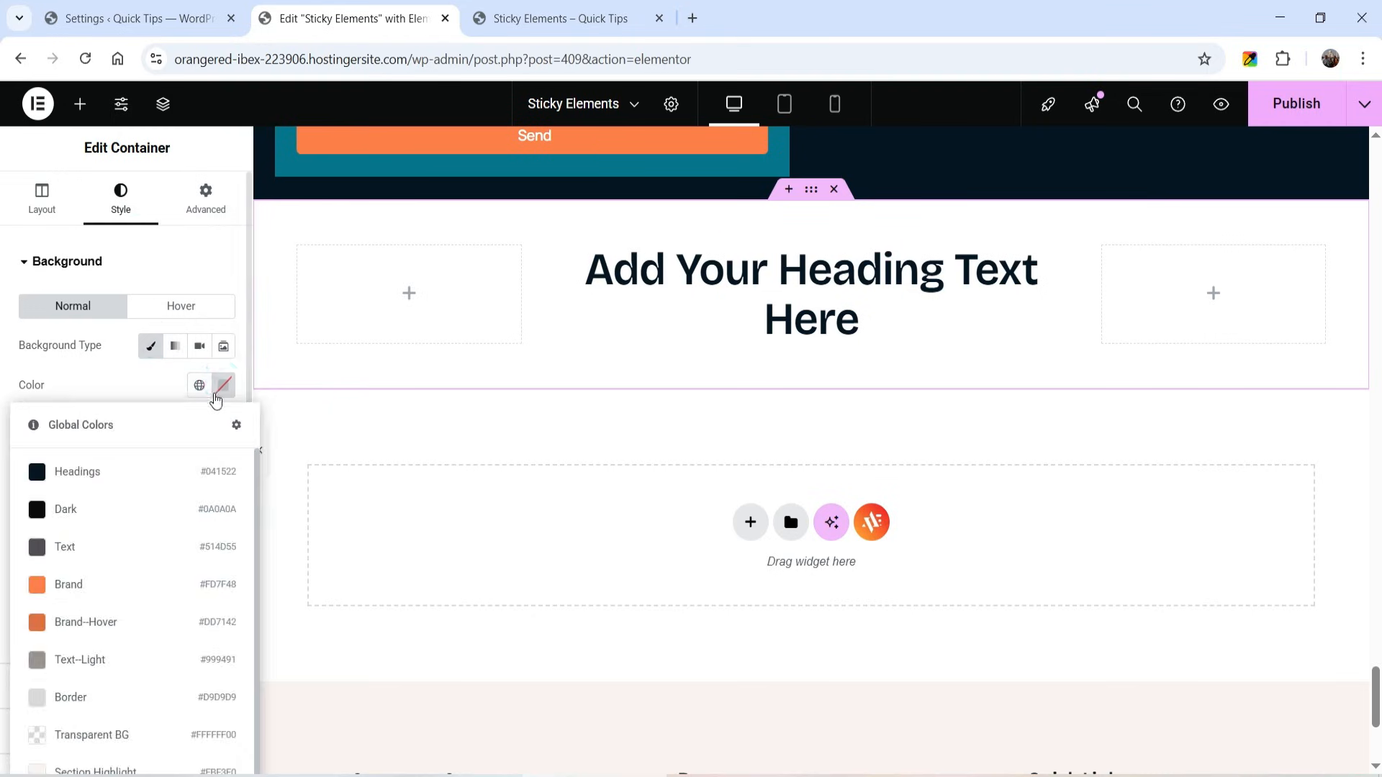
{"action": "left_click", "coordinate": [223, 386]}
{"action": "left_click", "coordinate": [134, 467]}
{"action": "left_click_drag", "start_coordinate": [120, 616], "coordinate": [148, 615]}
{"action": "left_click", "coordinate": [236, 461]}
{"action": "left_click_drag", "start_coordinate": [239, 457], "coordinate": [202, 470]}
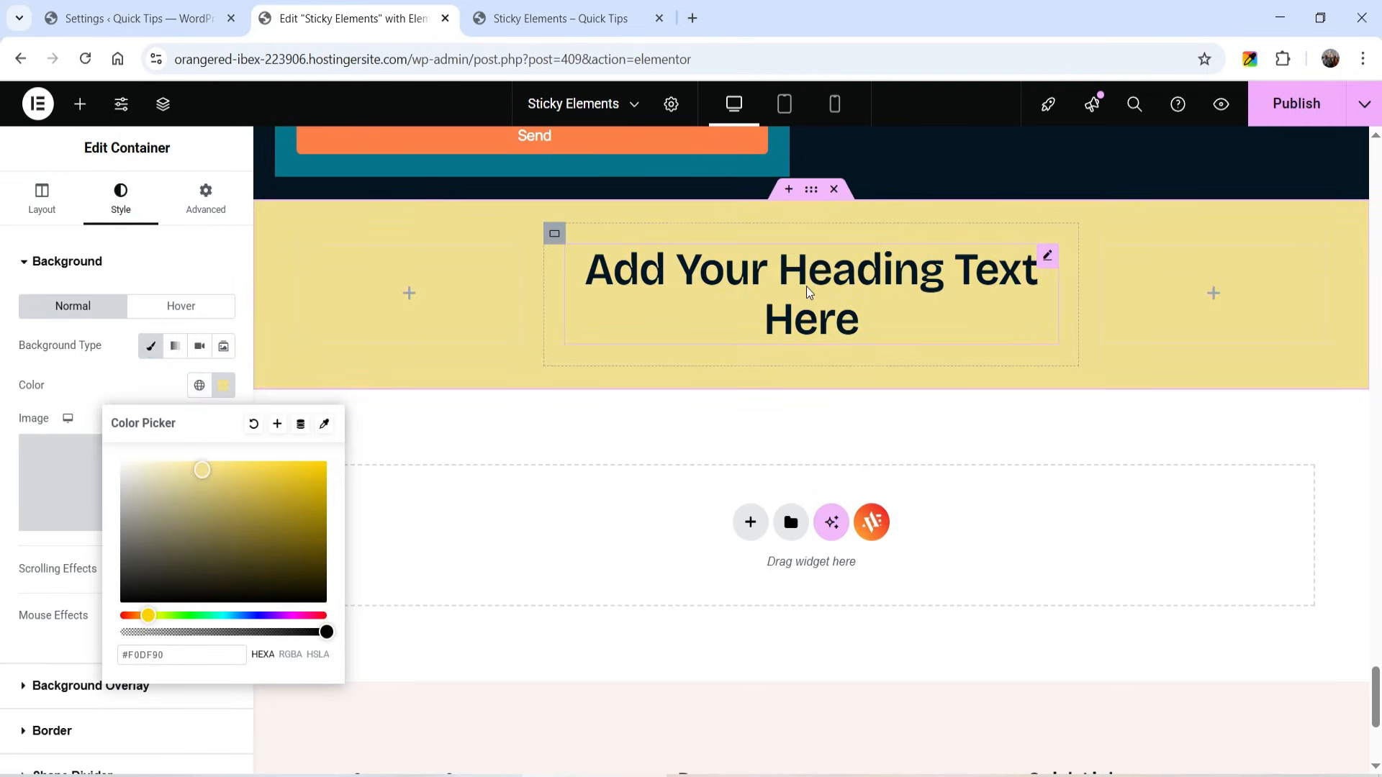
- Add a video below the heading in the middle column of the yellow section
{"action": "left_click", "coordinate": [807, 287]}
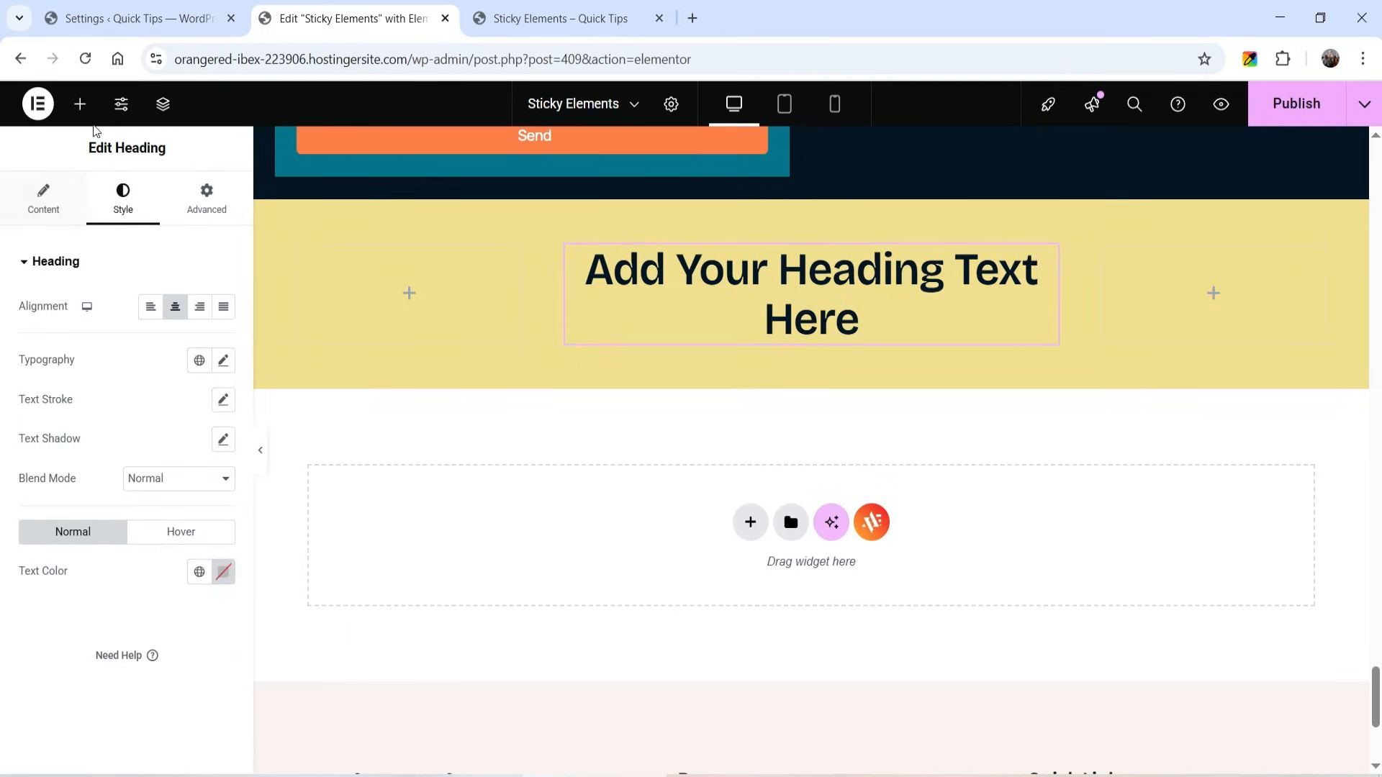
{"action": "left_click", "coordinate": [80, 106]}
{"action": "scroll", "coordinate": [101, 460], "scroll_direction": "down", "scroll_amount": 4}
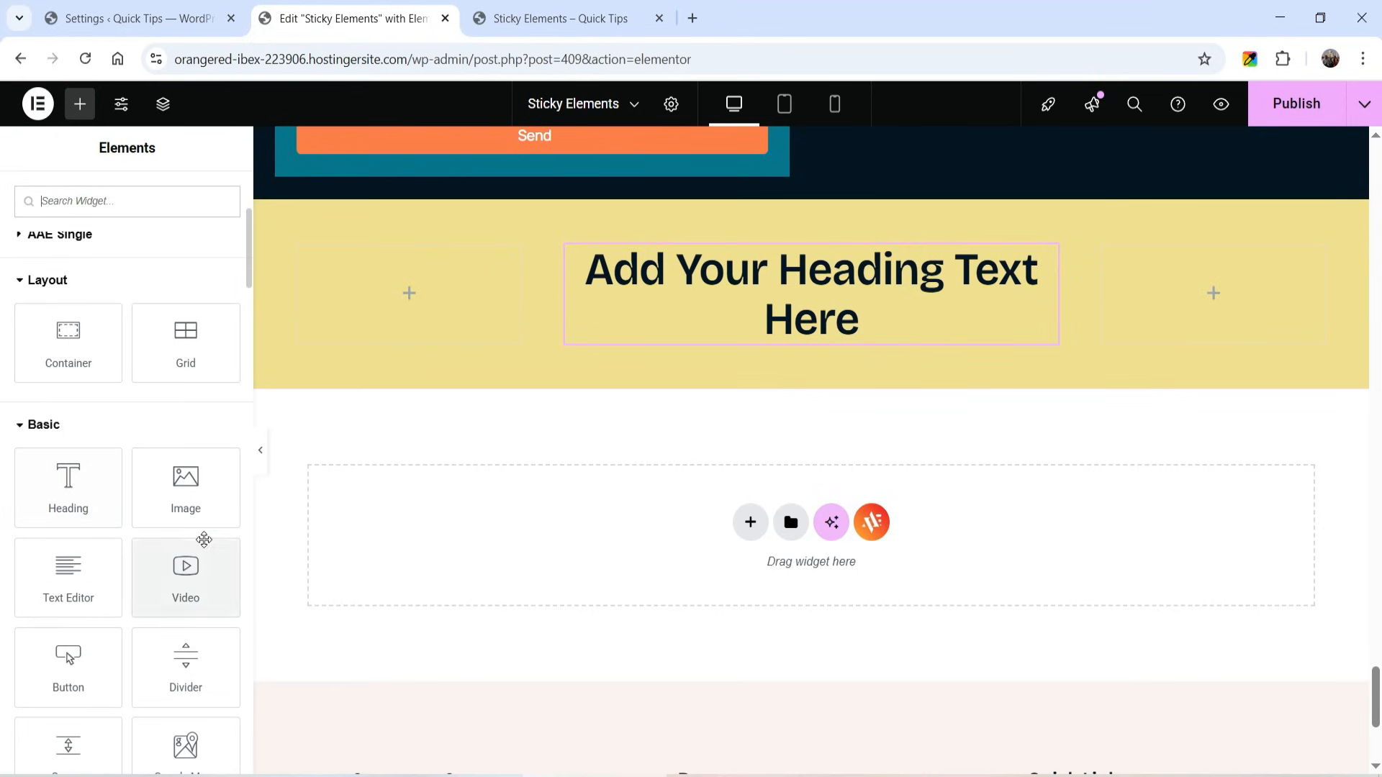
{"action": "left_click_drag", "start_coordinate": [182, 571], "coordinate": [828, 357]}
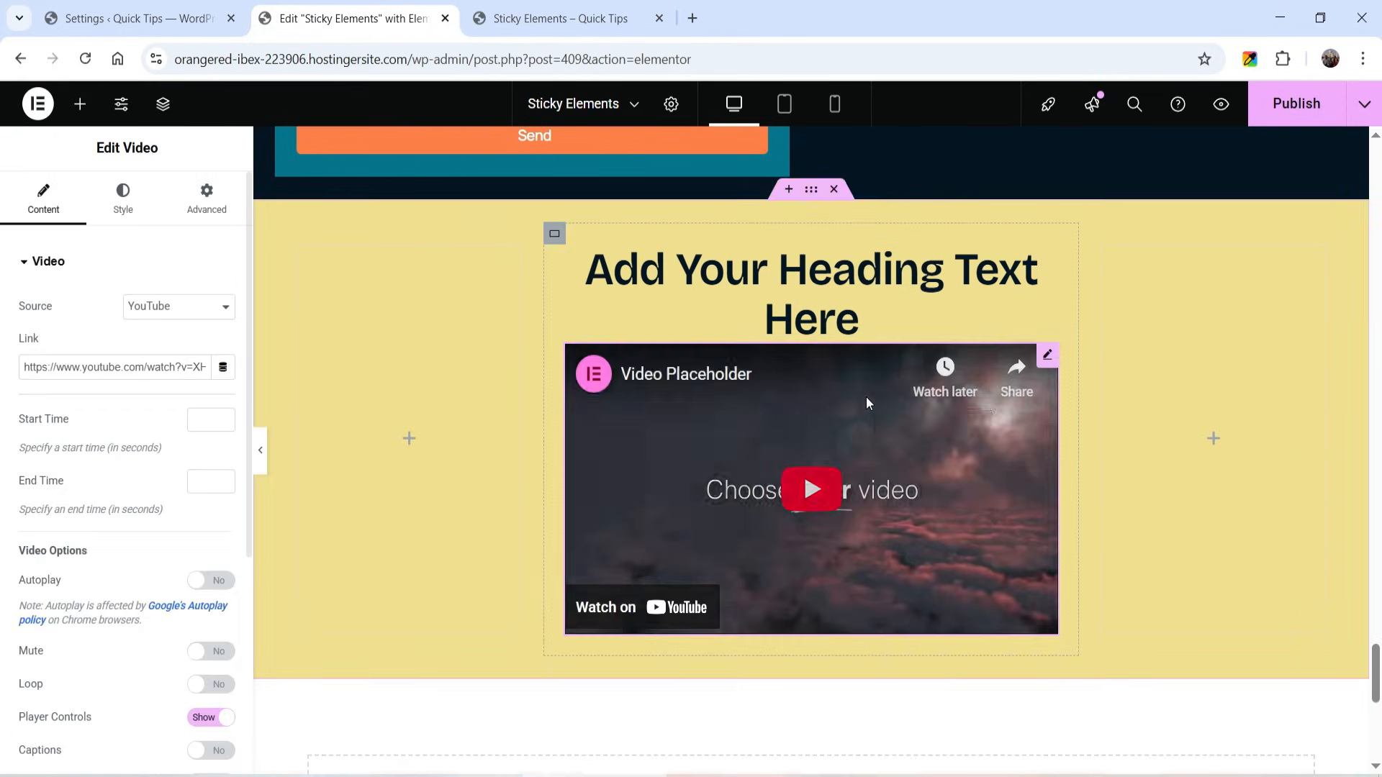
{"action": "scroll", "coordinate": [117, 435], "scroll_direction": "down", "scroll_amount": 3}
{"action": "scroll", "coordinate": [117, 434], "scroll_direction": "up", "scroll_amount": 3}
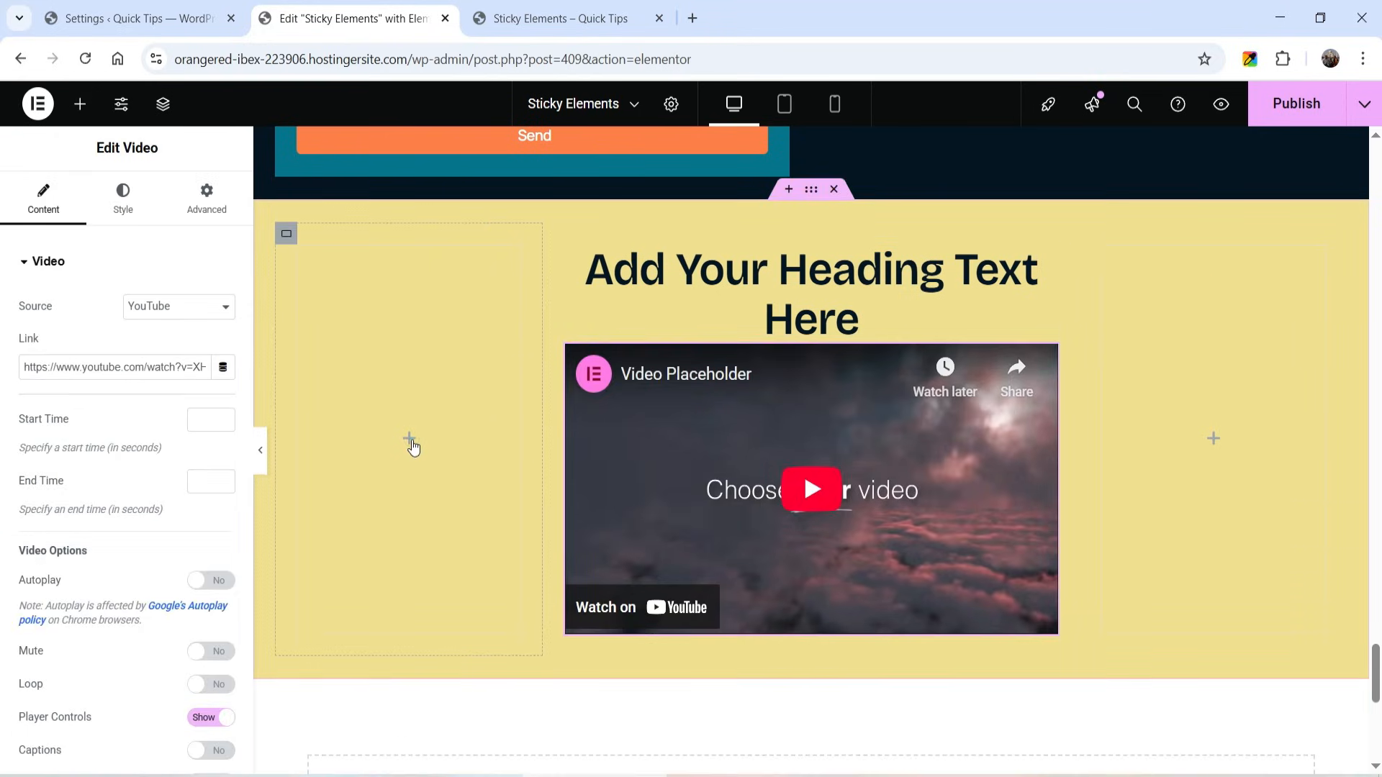
- Add an icon box to the yellow section's left column with an icon list below it
{"action": "left_click", "coordinate": [409, 439]}
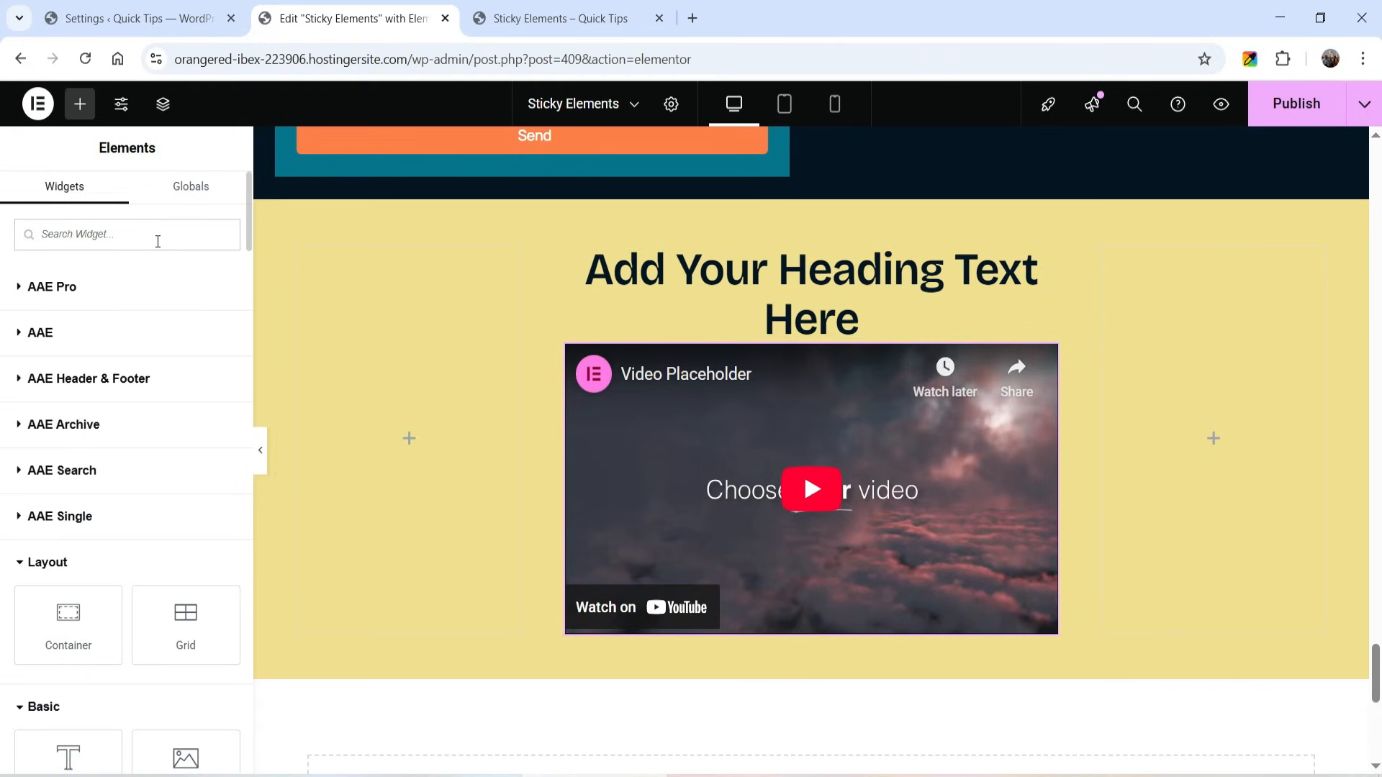
{"action": "type", "text": "icon"}
{"action": "left_click_drag", "start_coordinate": [137, 270], "coordinate": [411, 472]}
{"action": "left_click", "coordinate": [80, 105]}
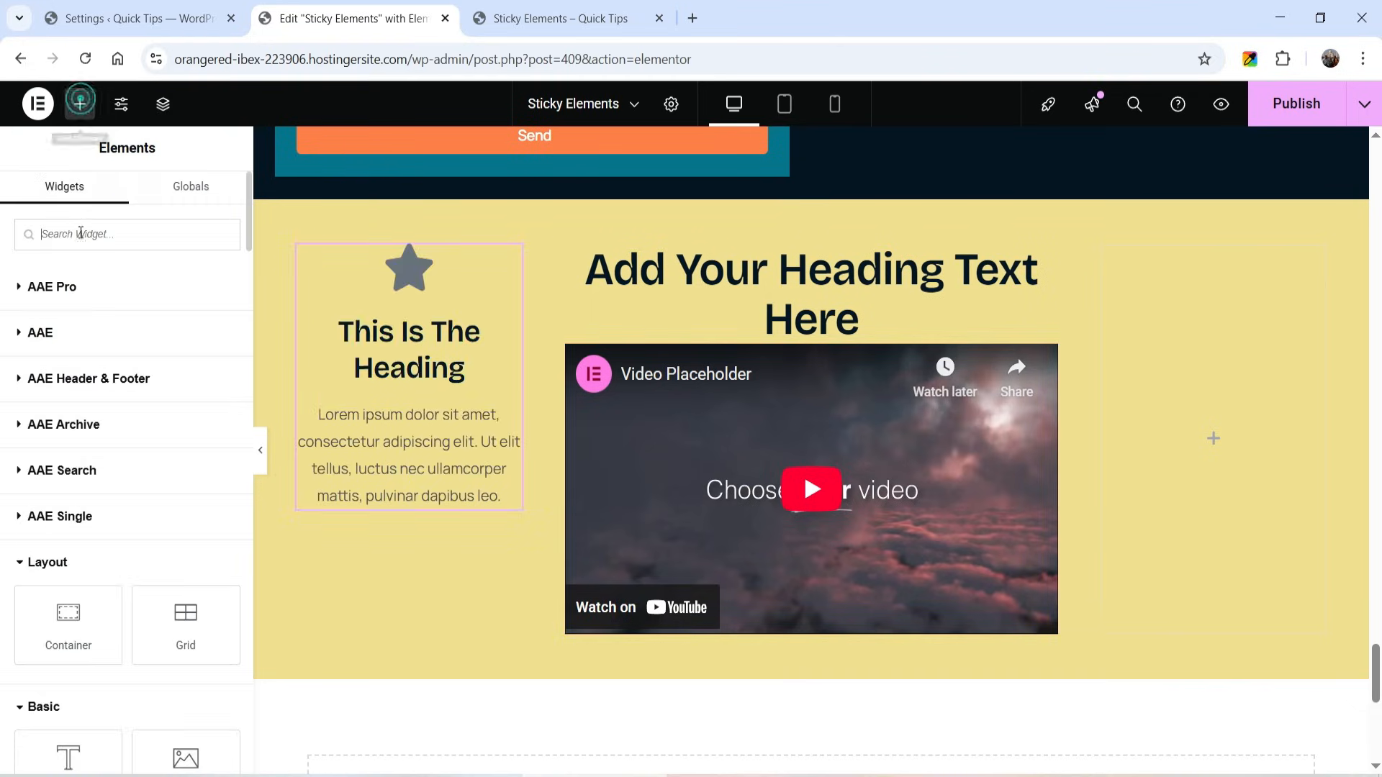
{"action": "left_click", "coordinate": [80, 235]}
{"action": "type", "text": "list"}
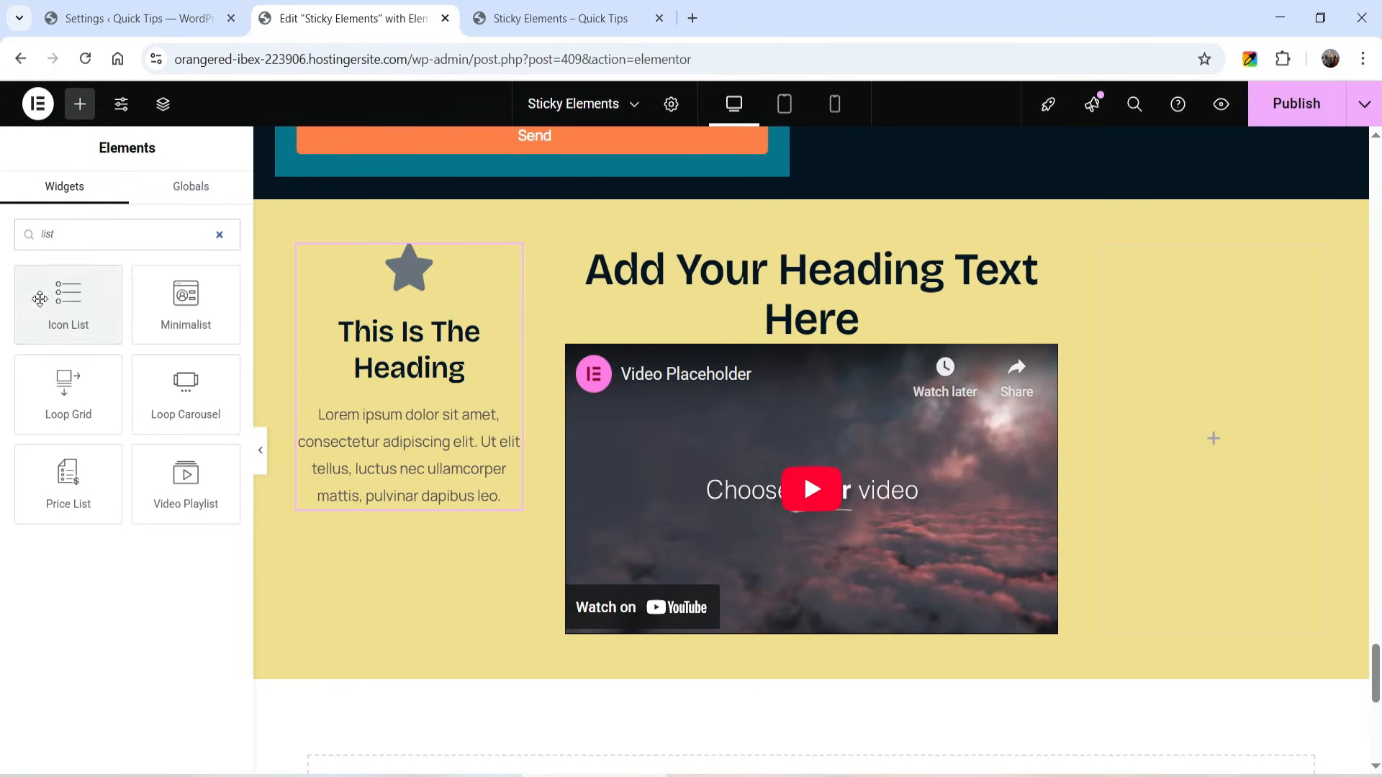
{"action": "left_click_drag", "start_coordinate": [40, 299], "coordinate": [349, 558]}
- Add an image below the icon list in the left column and use the Google News logo from the media library
{"action": "left_click", "coordinate": [81, 105]}
{"action": "left_click", "coordinate": [73, 236]}
{"action": "type", "text": "image"}
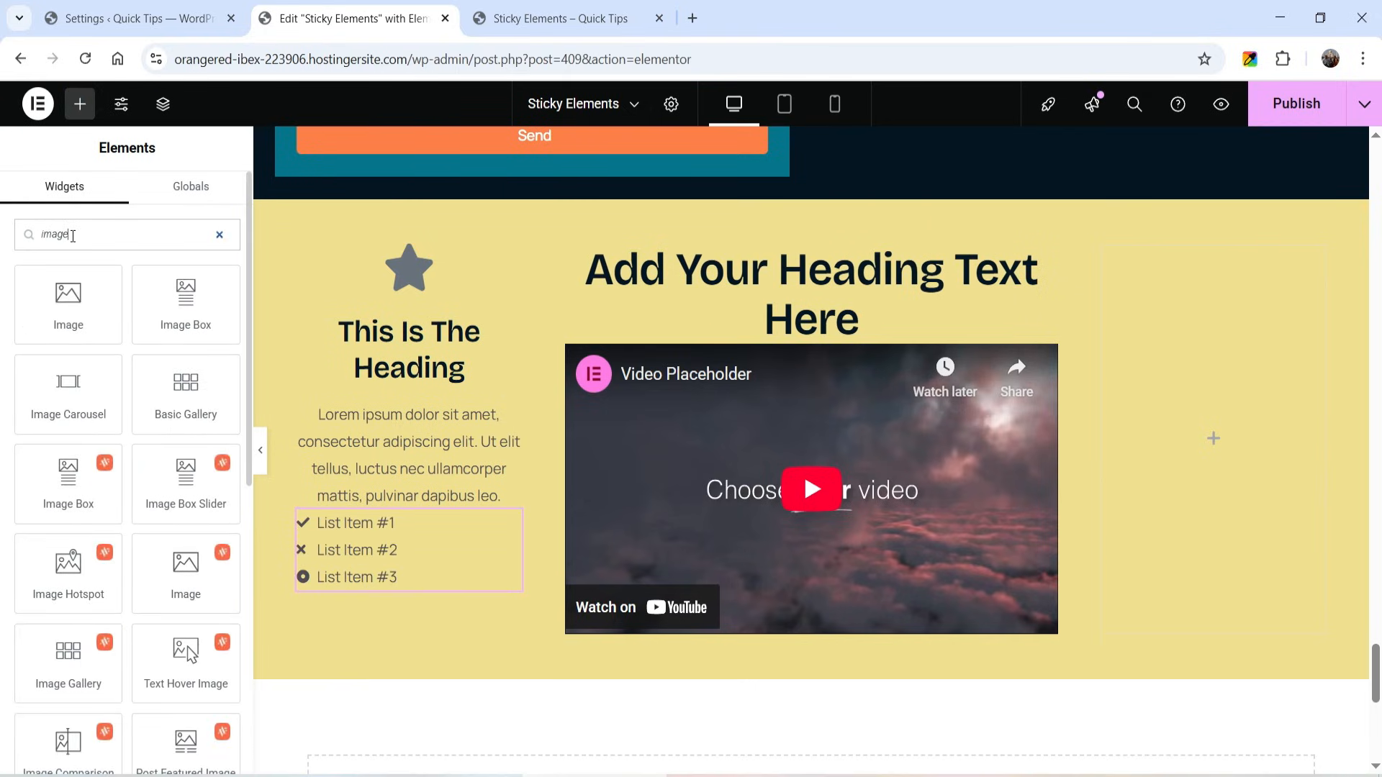
{"action": "left_click_drag", "start_coordinate": [68, 302], "coordinate": [394, 570]}
{"action": "left_click", "coordinate": [125, 363]}
{"action": "left_click", "coordinate": [529, 366]}
{"action": "left_click", "coordinate": [1313, 718]}
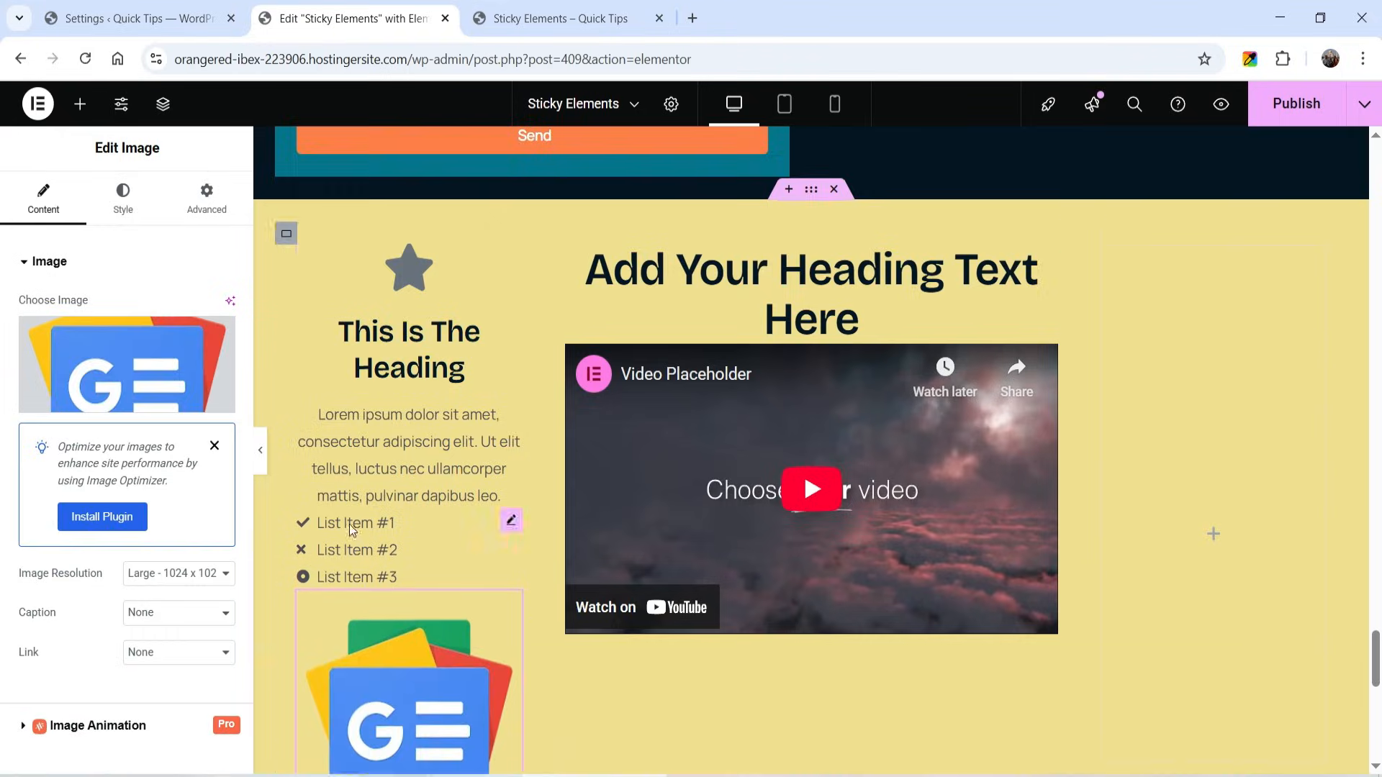
- Add a text editor and a Call to Action widget below the logo image in the left column
{"action": "left_click", "coordinate": [77, 103]}
{"action": "scroll", "coordinate": [89, 385], "scroll_direction": "down", "scroll_amount": 5}
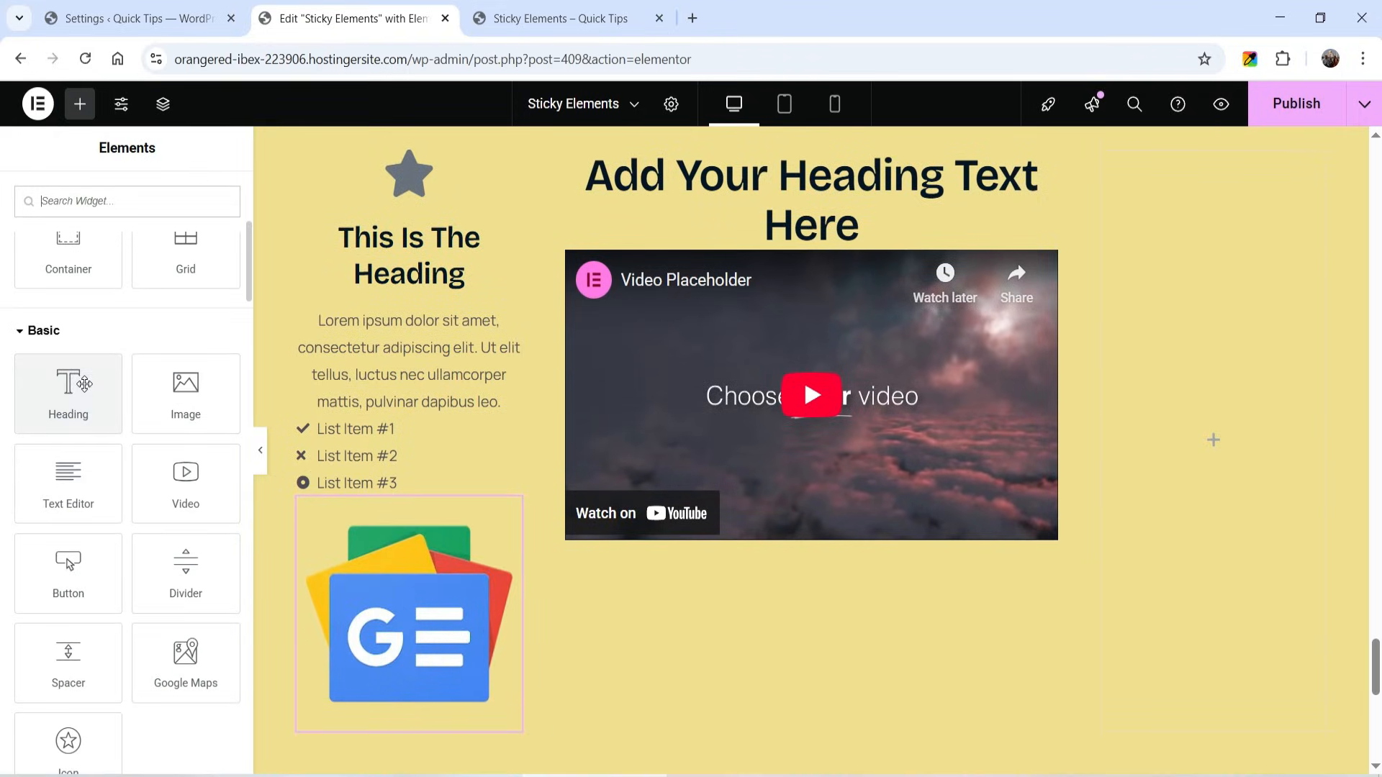
{"action": "left_click_drag", "start_coordinate": [69, 478], "coordinate": [374, 709]}
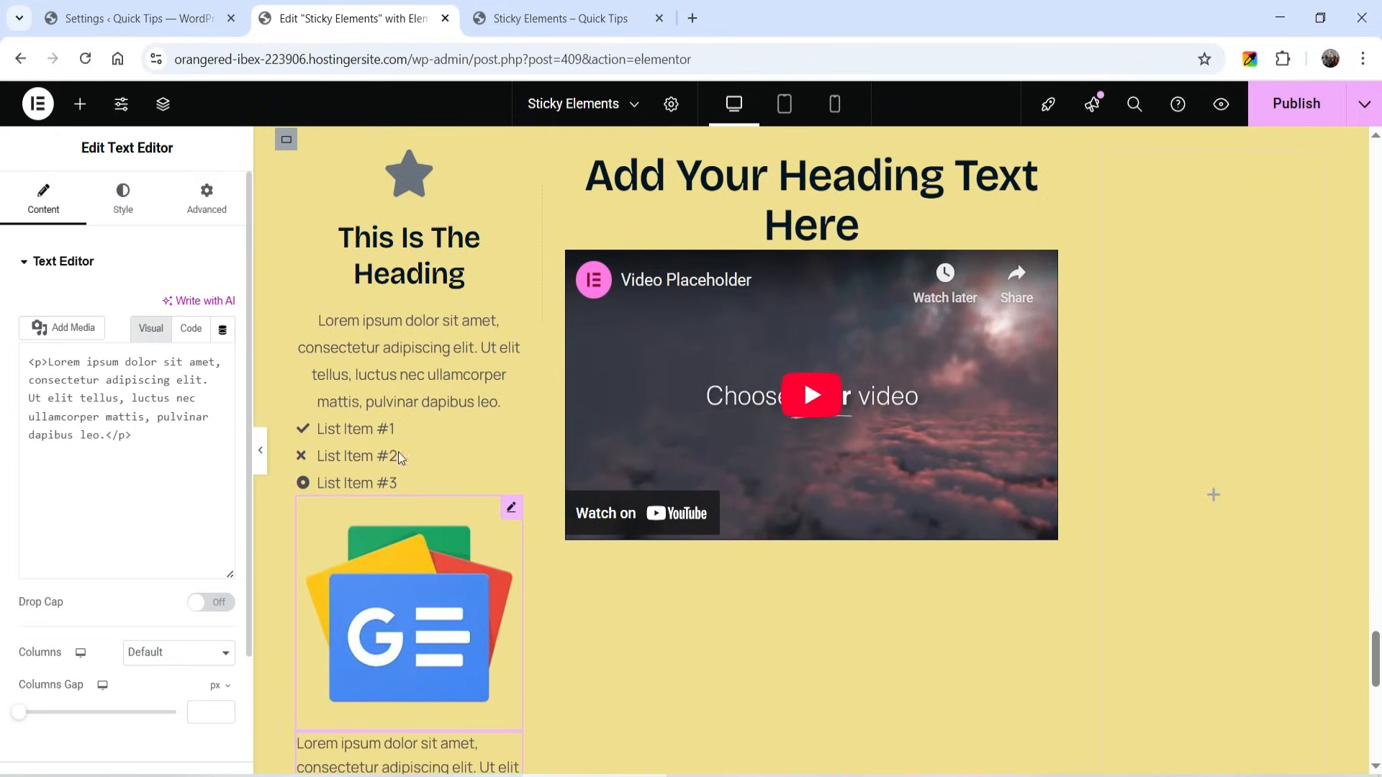
{"action": "left_click", "coordinate": [79, 104]}
{"action": "scroll", "coordinate": [126, 472], "scroll_direction": "down", "scroll_amount": 10}
{"action": "scroll", "coordinate": [523, 466], "scroll_direction": "down", "scroll_amount": 1}
{"action": "scroll", "coordinate": [522, 467], "scroll_direction": "down", "scroll_amount": 2}
{"action": "left_click_drag", "start_coordinate": [185, 492], "coordinate": [410, 644]}
{"action": "scroll", "coordinate": [413, 387], "scroll_direction": "up", "scroll_amount": 6}
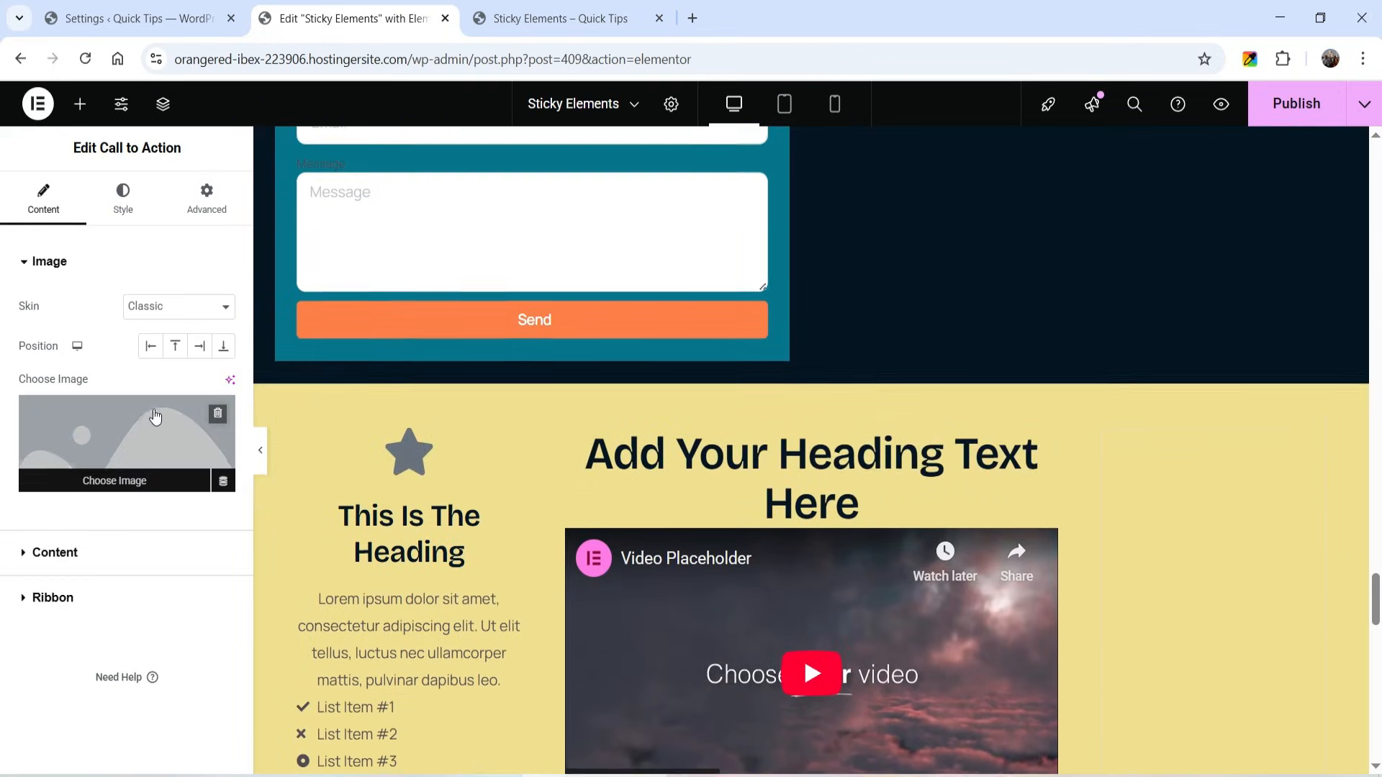
{"action": "scroll", "coordinate": [1282, 489], "scroll_direction": "down", "scroll_amount": 4}
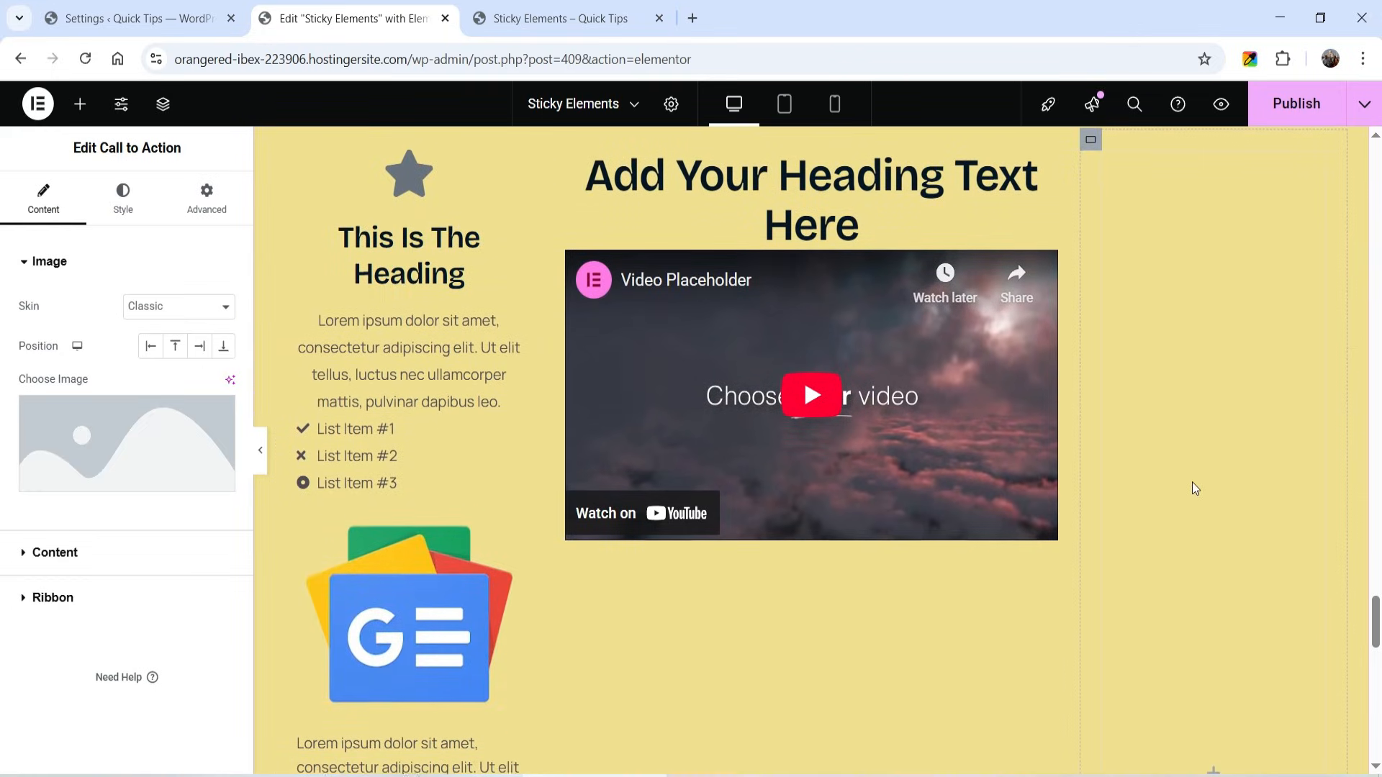
- Add a heading to the yellow section's right column with a video below it
{"action": "left_click", "coordinate": [80, 110]}
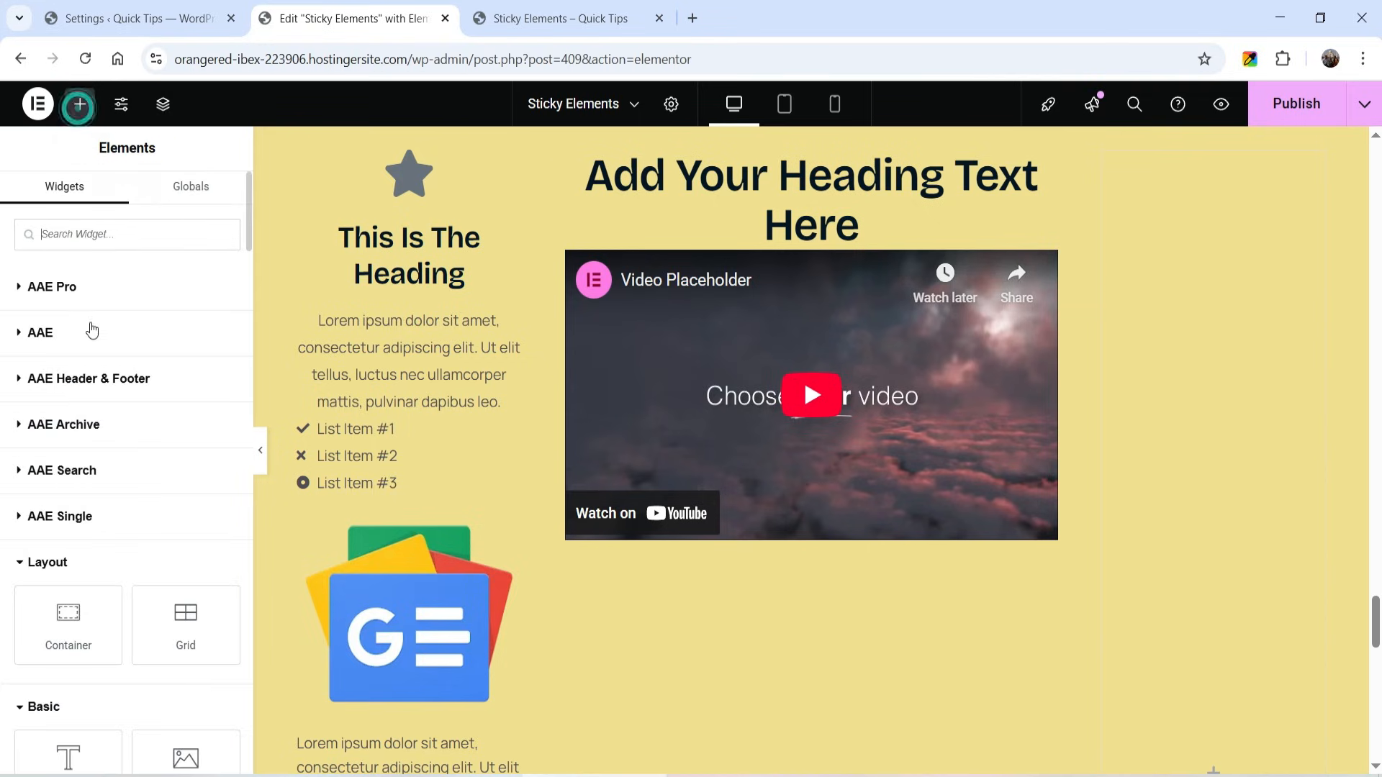
{"action": "scroll", "coordinate": [65, 425], "scroll_direction": "down", "scroll_amount": 3}
{"action": "left_click_drag", "start_coordinate": [93, 577], "coordinate": [1224, 511]}
{"action": "left_click", "coordinate": [80, 105]}
{"action": "scroll", "coordinate": [144, 461], "scroll_direction": "down", "scroll_amount": 4}
{"action": "left_click_drag", "start_coordinate": [192, 483], "coordinate": [1195, 389]}
- Add more content widgets below the video in the right column
{"action": "left_click", "coordinate": [79, 105]}
{"action": "scroll", "coordinate": [107, 432], "scroll_direction": "down", "scroll_amount": 5}
{"action": "left_click", "coordinate": [80, 105]}
{"action": "left_click_drag", "start_coordinate": [186, 572], "coordinate": [1224, 431]}
{"action": "left_click", "coordinate": [81, 105]}
{"action": "left_click_drag", "start_coordinate": [186, 511], "coordinate": [1229, 684]}
{"action": "left_click", "coordinate": [80, 105]}
{"action": "scroll", "coordinate": [129, 475], "scroll_direction": "down", "scroll_amount": 20}
{"action": "left_click_drag", "start_coordinate": [72, 479], "coordinate": [1134, 729]}
- Add an icon box as the last widget in the right column
{"action": "left_click", "coordinate": [80, 105]}
{"action": "scroll", "coordinate": [77, 518], "scroll_direction": "down", "scroll_amount": 20}
{"action": "scroll", "coordinate": [77, 519], "scroll_direction": "up", "scroll_amount": 20}
{"action": "scroll", "coordinate": [1212, 456], "scroll_direction": "up", "scroll_amount": 4}
{"action": "scroll", "coordinate": [130, 475], "scroll_direction": "down", "scroll_amount": 15}
{"action": "left_click_drag", "start_coordinate": [186, 490], "coordinate": [1214, 680]}
{"action": "scroll", "coordinate": [1212, 405], "scroll_direction": "up", "scroll_amount": 10}
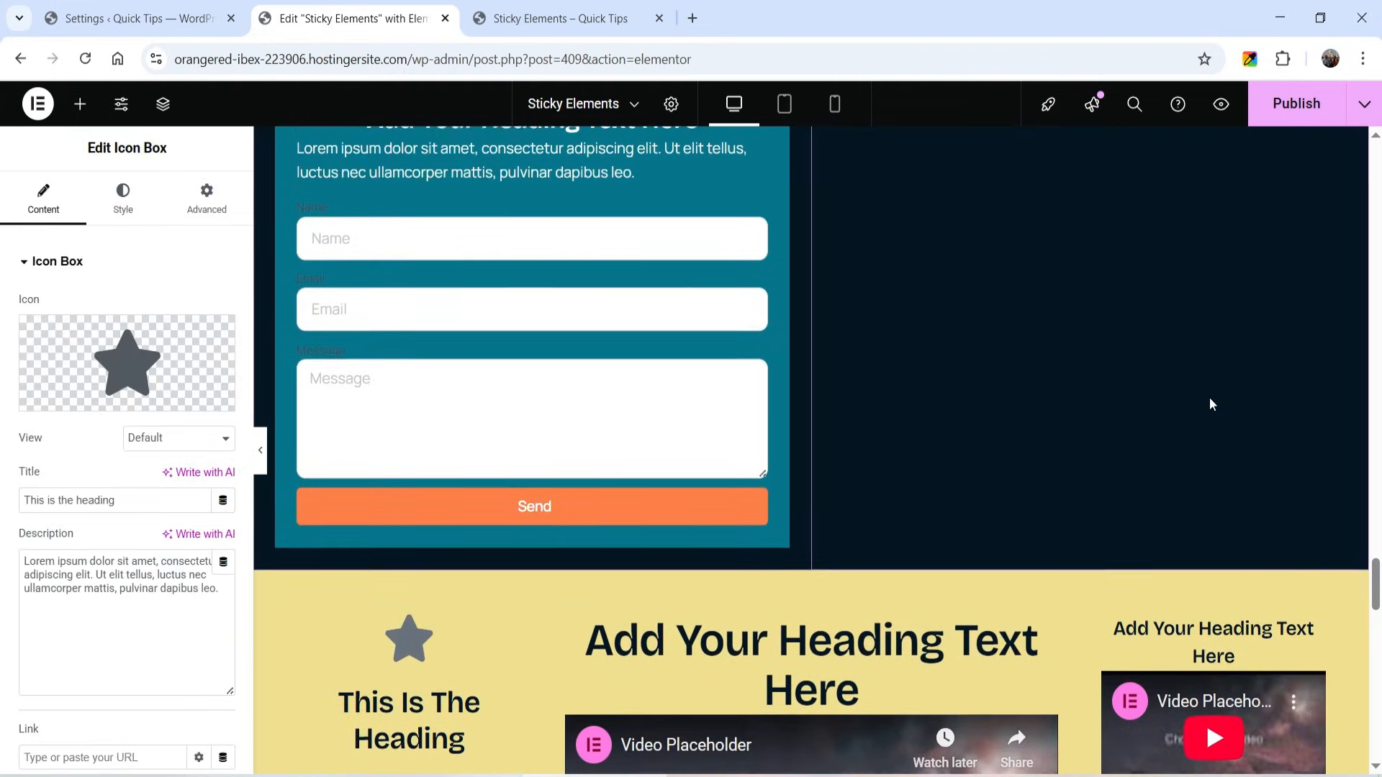
- Enable the sticky element option on the yellow section's middle column container and publish the page
{"action": "scroll", "coordinate": [1162, 405], "scroll_direction": "down", "scroll_amount": 4}
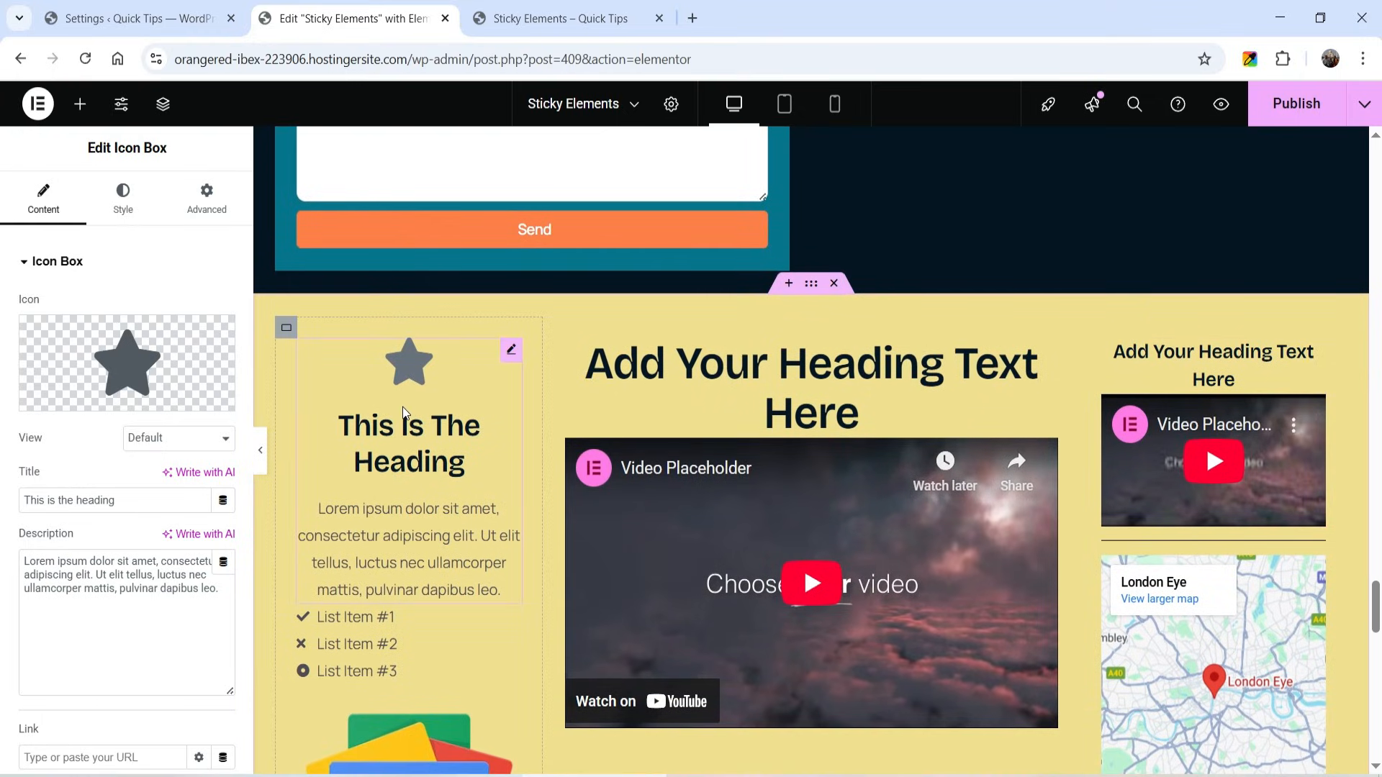
{"action": "left_click", "coordinate": [554, 329]}
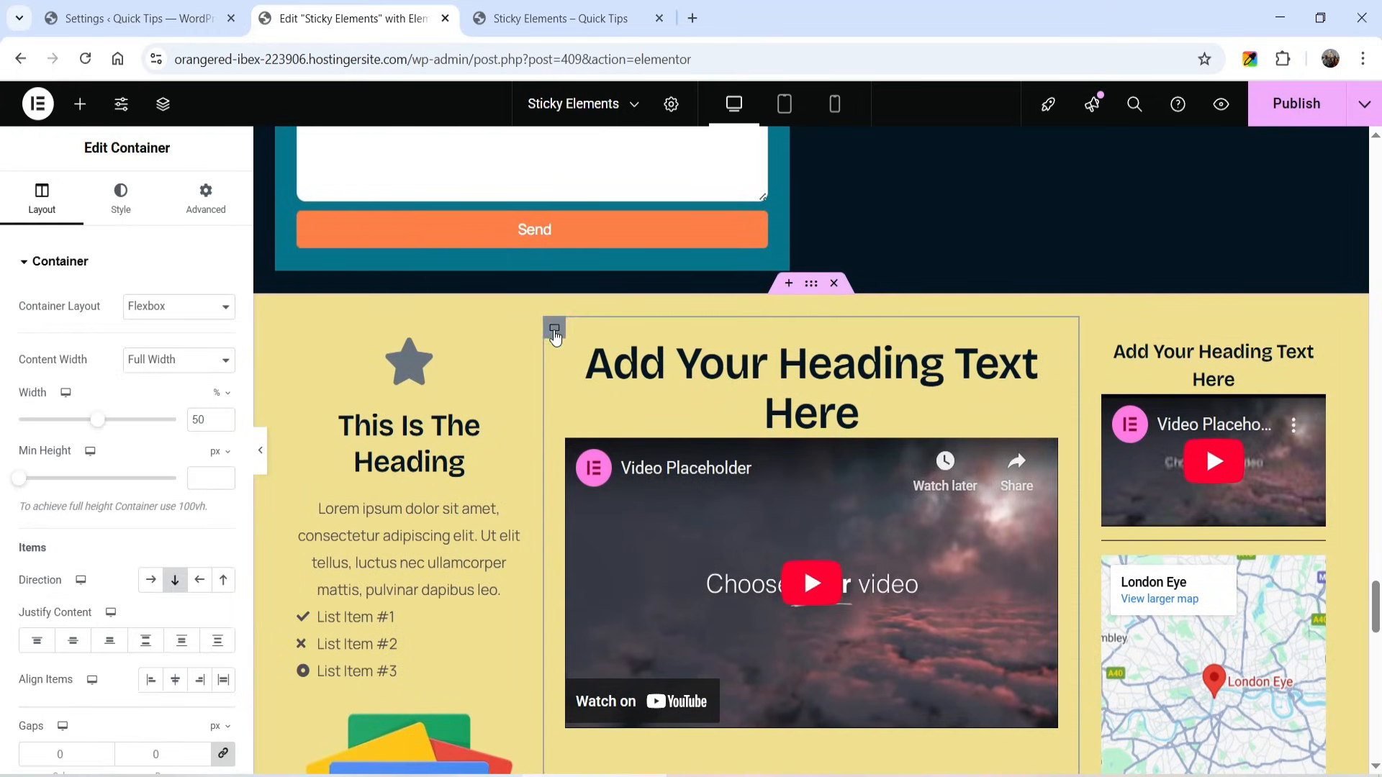
{"action": "left_click", "coordinate": [209, 208]}
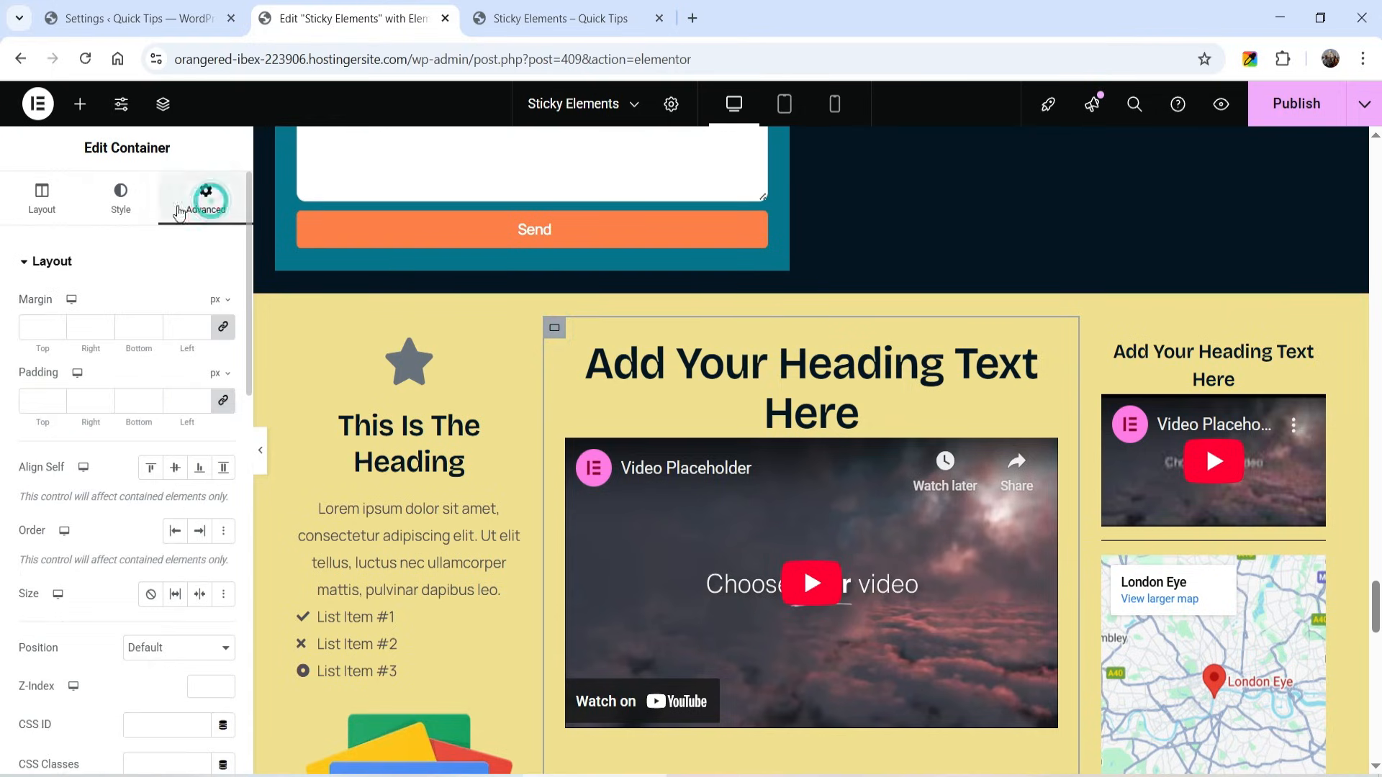
{"action": "scroll", "coordinate": [165, 461], "scroll_direction": "down", "scroll_amount": 6}
{"action": "left_click", "coordinate": [158, 469]}
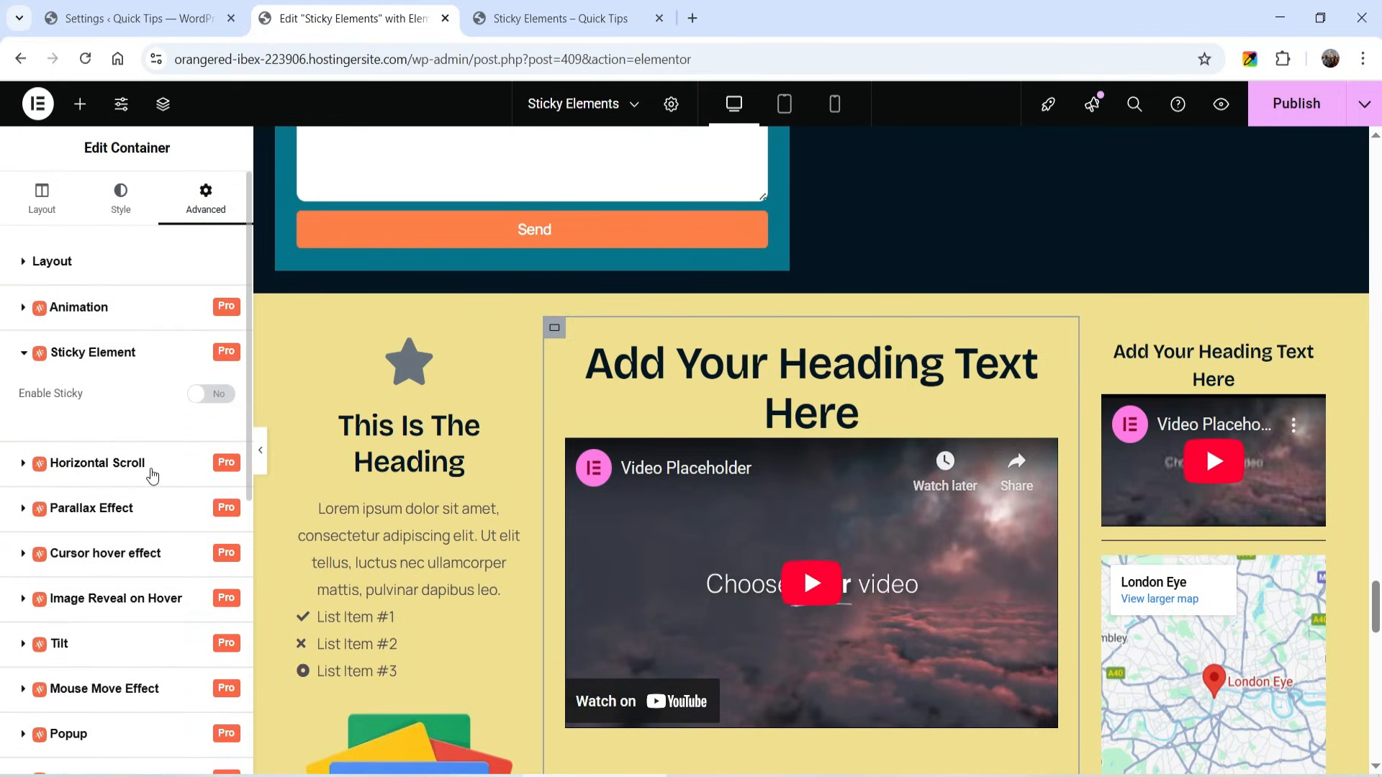
{"action": "left_click", "coordinate": [213, 394]}
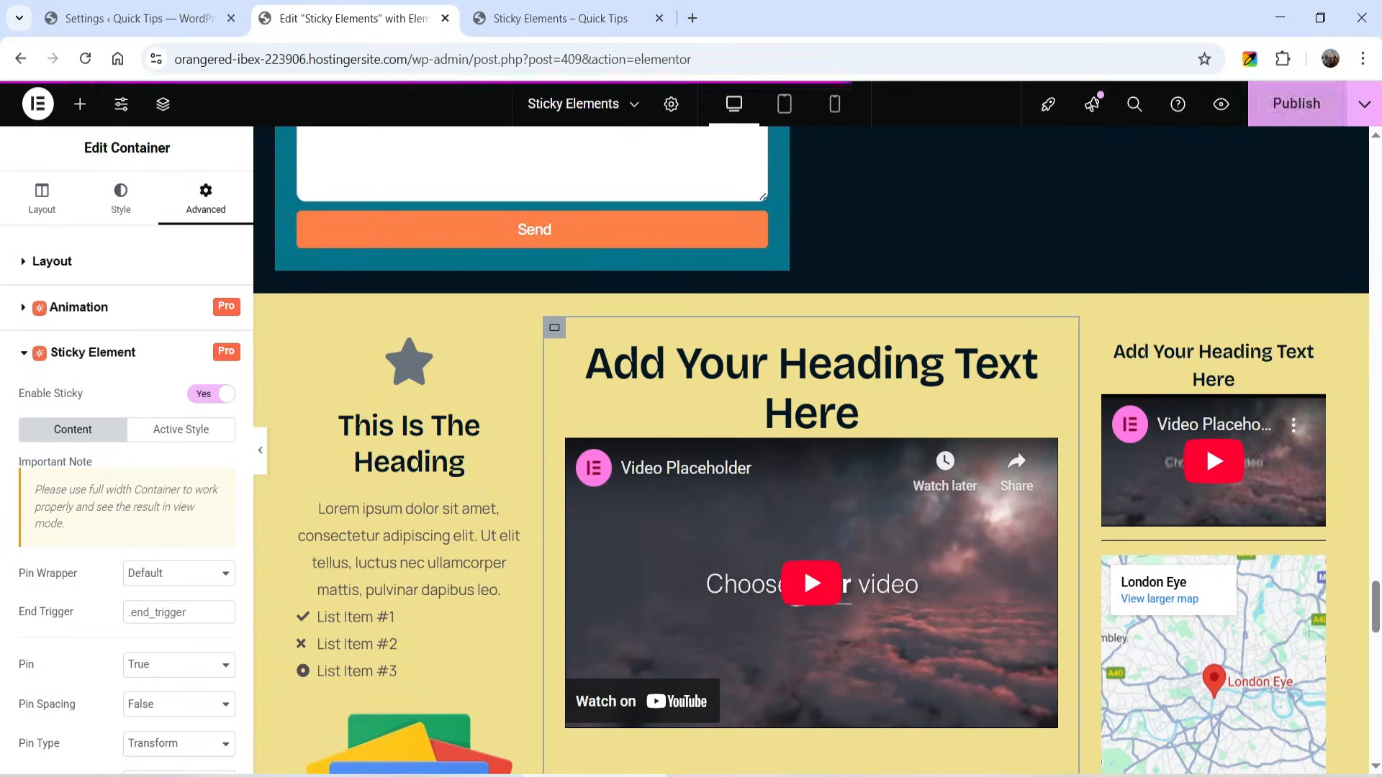
- Check on the live Sticky Elements page how the yellow section's middle column behaves while scrolling past the side columns
{"action": "left_click", "coordinate": [576, 19]}
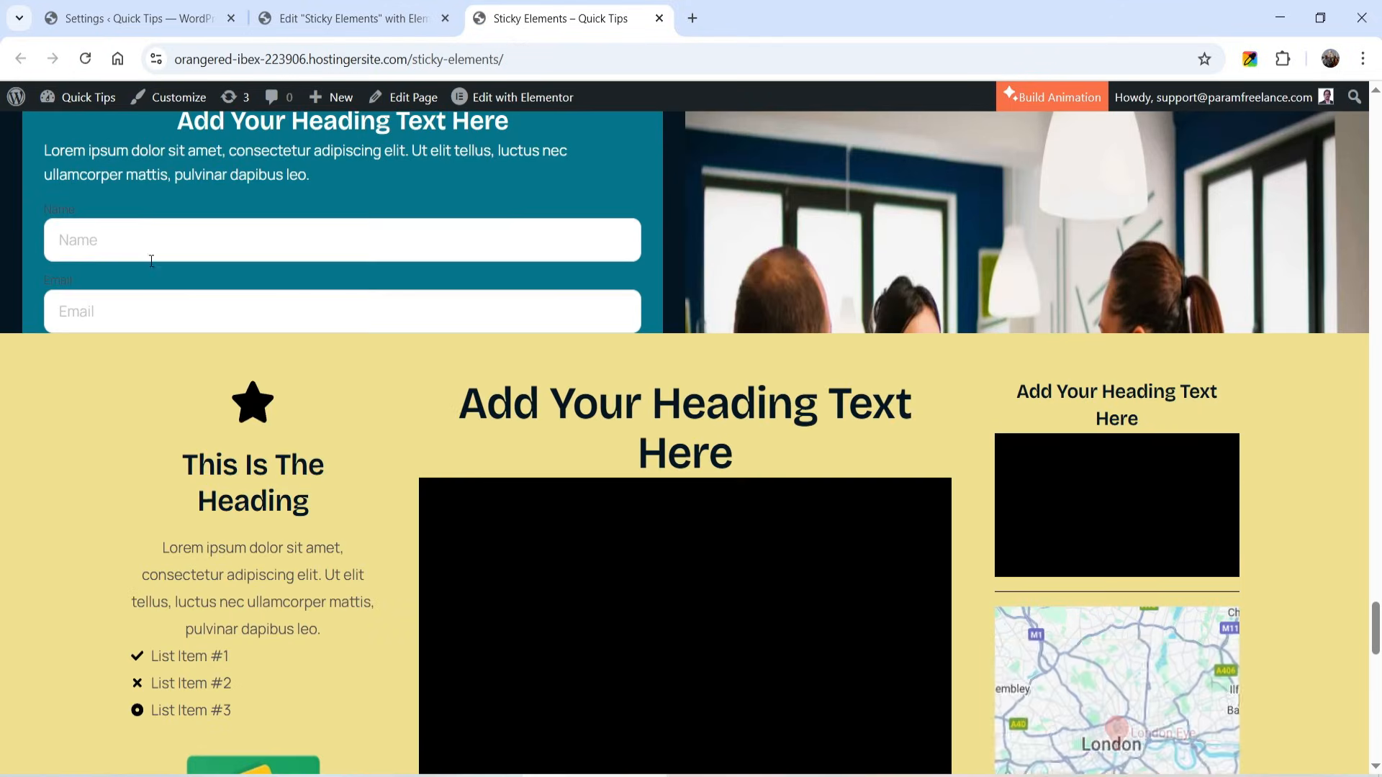
{"action": "scroll", "coordinate": [273, 245], "scroll_direction": "down", "scroll_amount": 3}
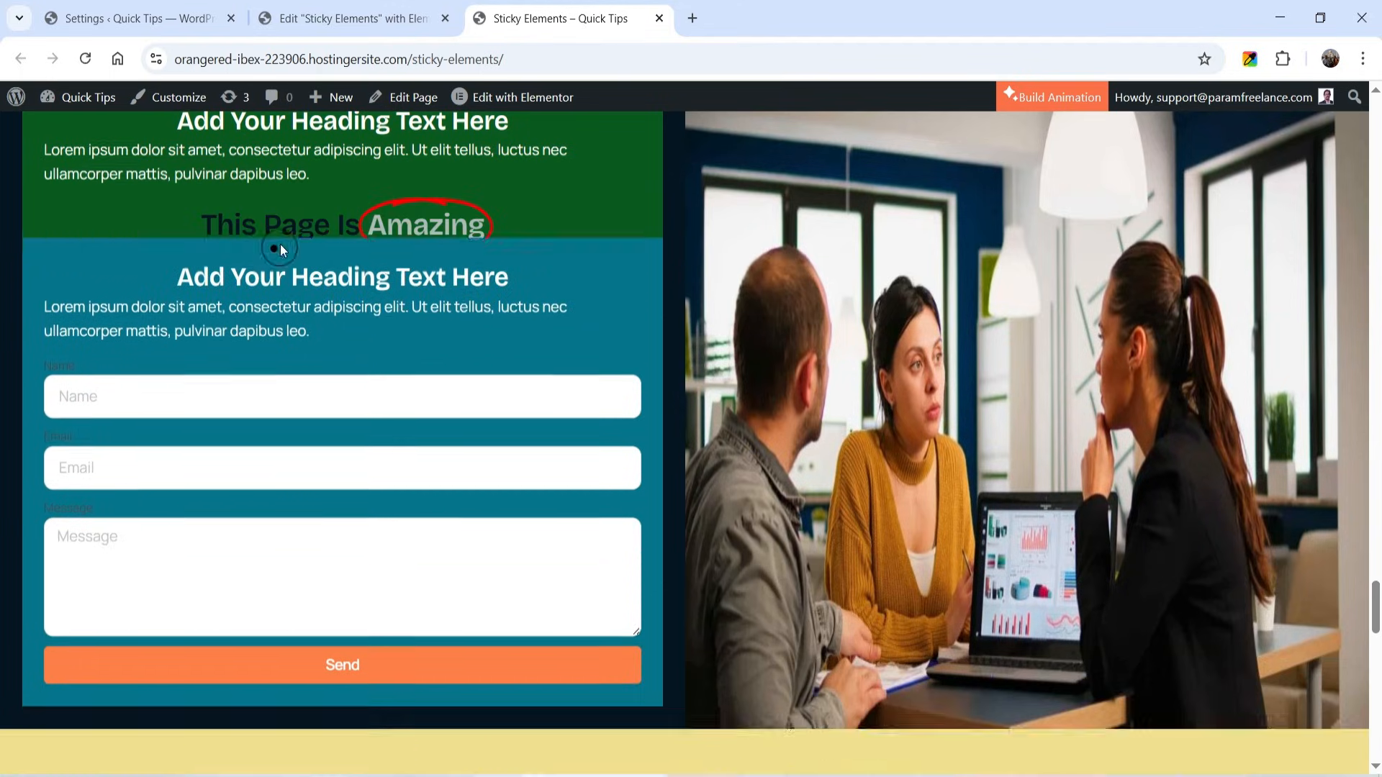
{"action": "scroll", "coordinate": [241, 230], "scroll_direction": "down", "scroll_amount": 2}
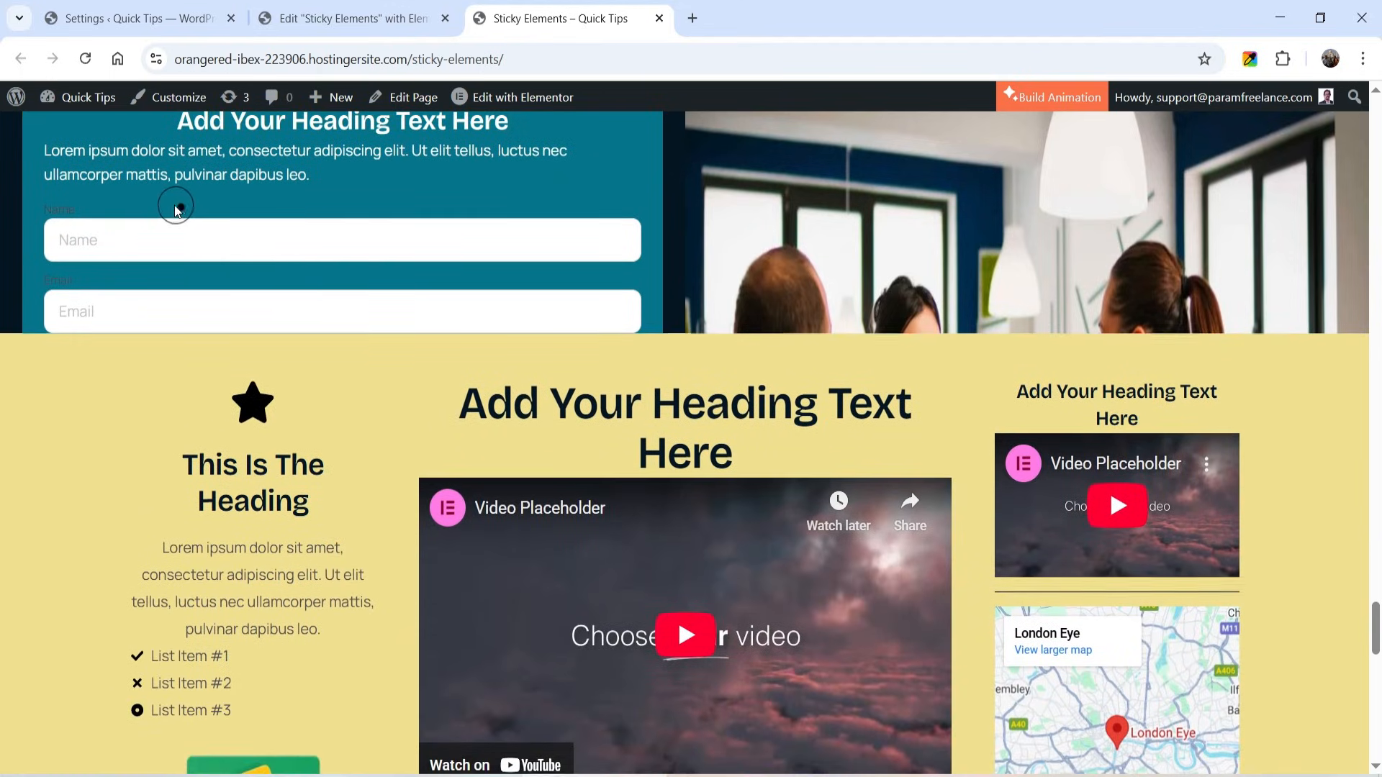
{"action": "scroll", "coordinate": [142, 211], "scroll_direction": "down", "scroll_amount": 2}
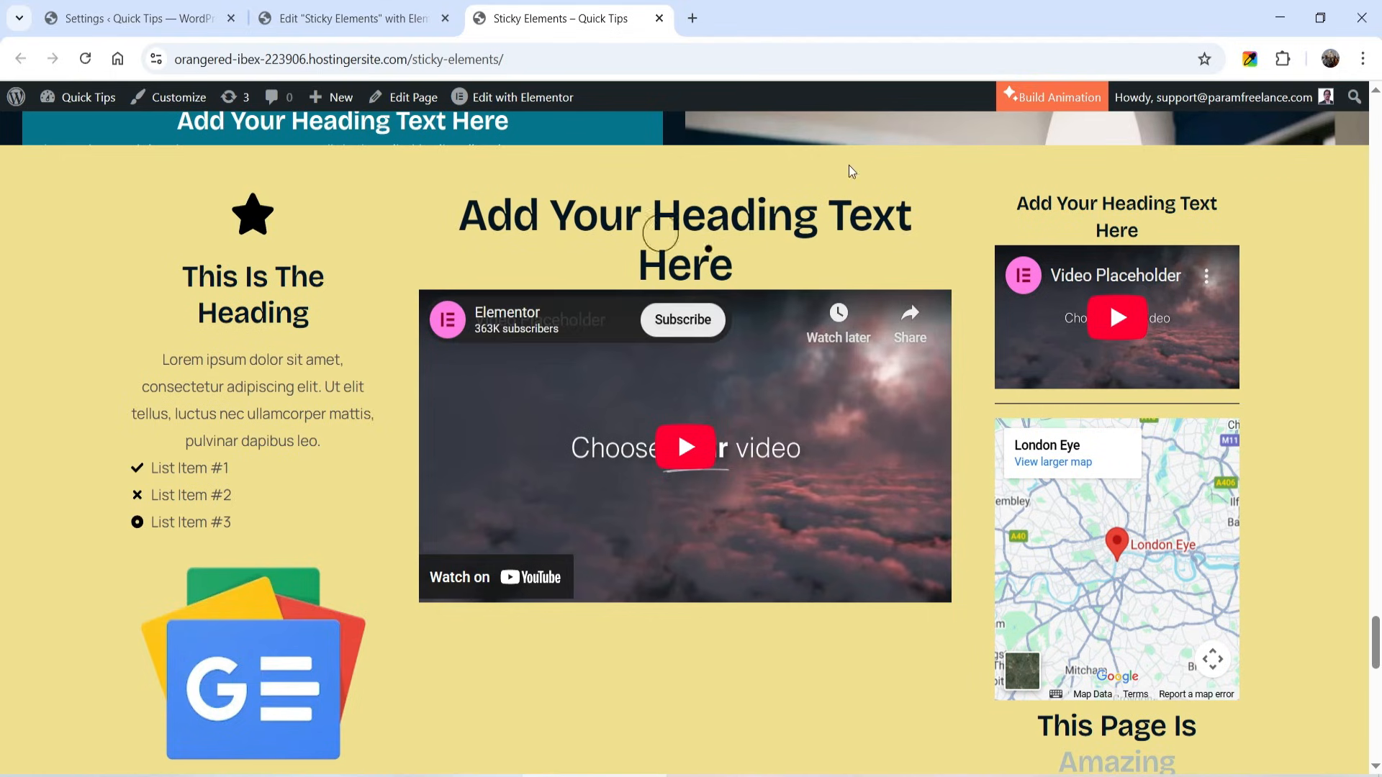
{"action": "scroll", "coordinate": [1313, 266], "scroll_direction": "down", "scroll_amount": 1}
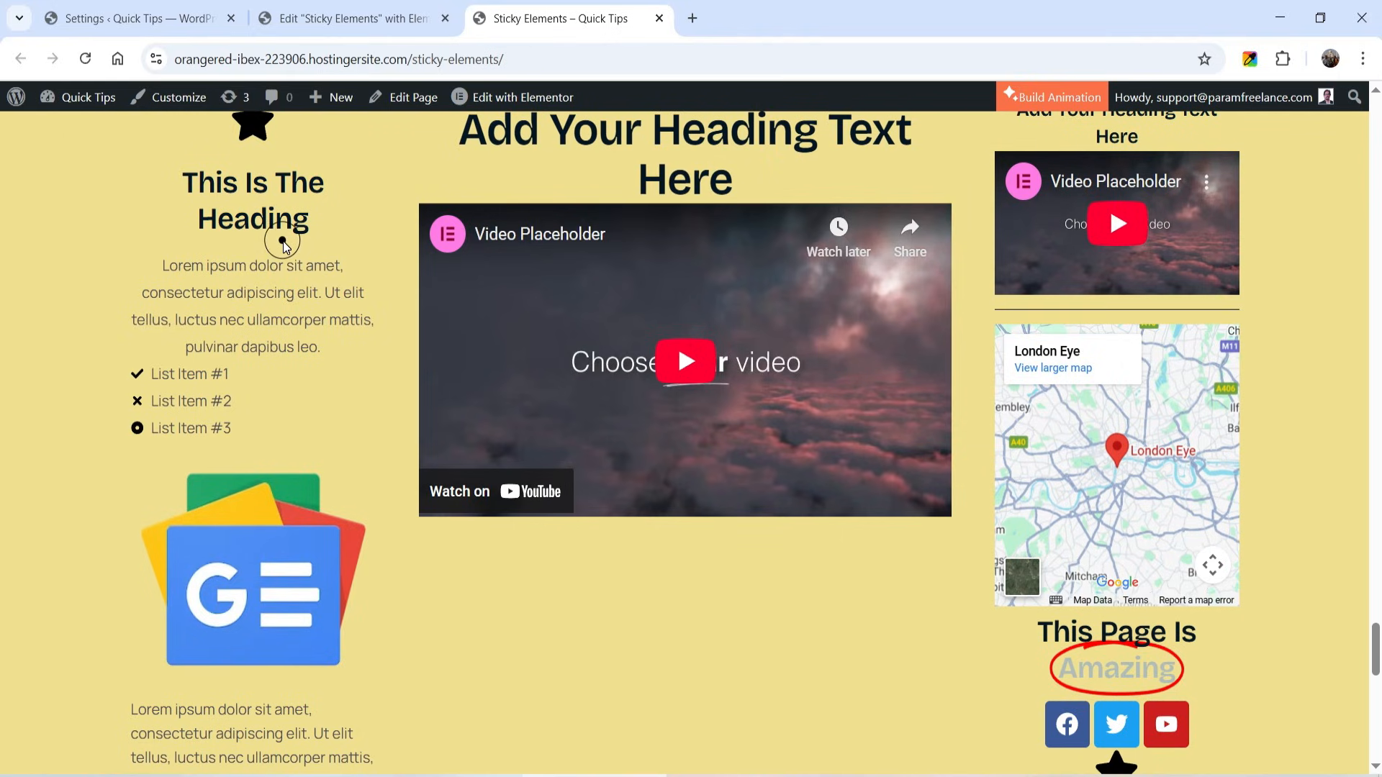
{"action": "scroll", "coordinate": [248, 233], "scroll_direction": "down", "scroll_amount": 8}
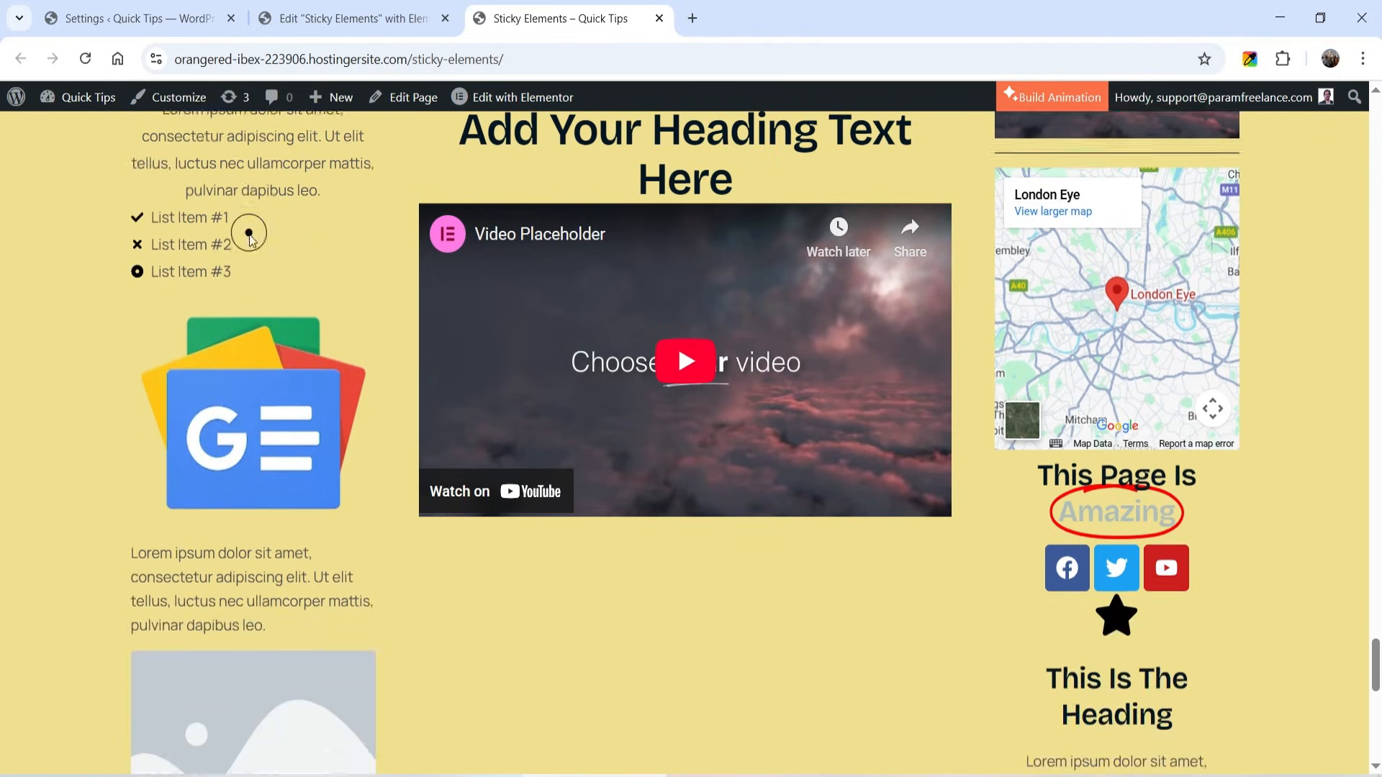
{"action": "scroll", "coordinate": [249, 236], "scroll_direction": "up", "scroll_amount": 2}
{"action": "scroll", "coordinate": [249, 236], "scroll_direction": "up", "scroll_amount": 14}
{"action": "scroll", "coordinate": [250, 236], "scroll_direction": "down", "scroll_amount": 8}
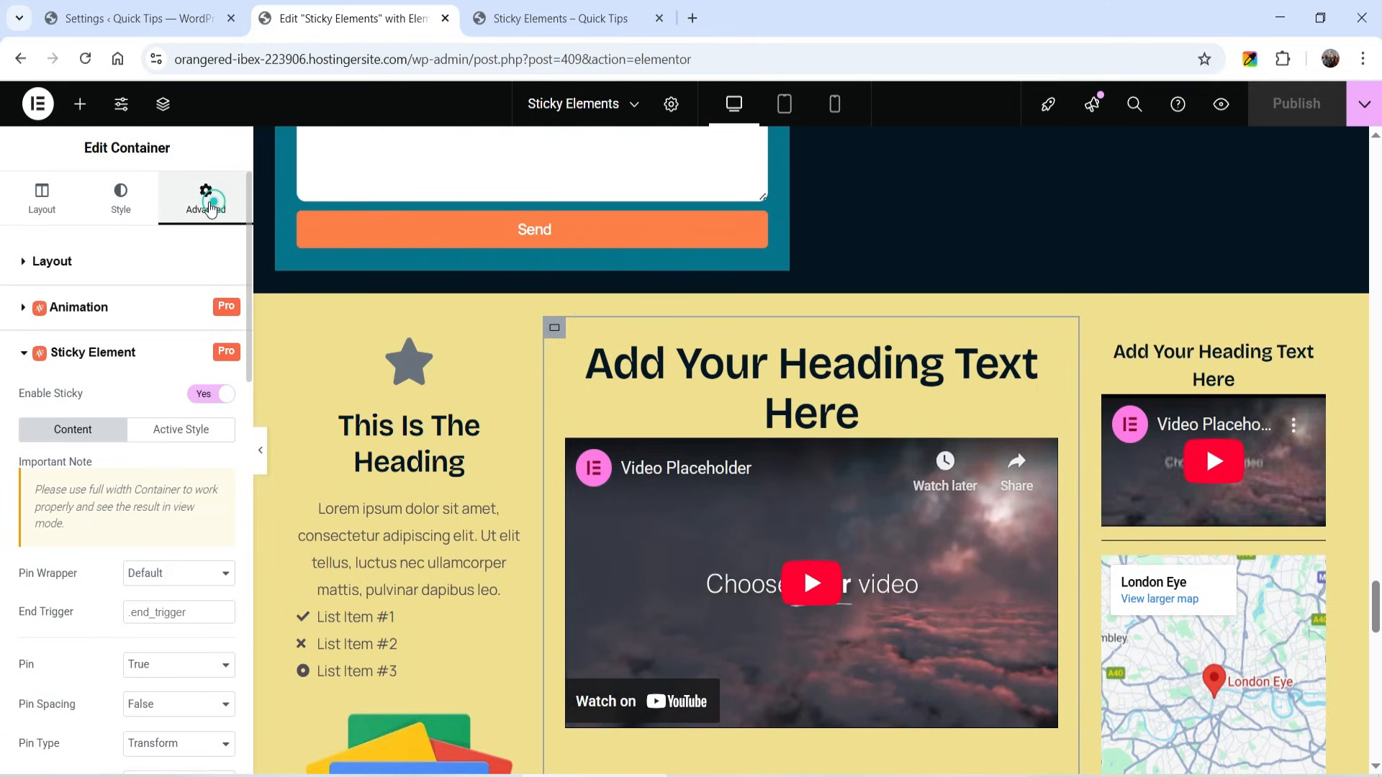
- In the Elementor editor, unlink the middle column container's padding, set its top padding to 100 px and publish the page
{"action": "left_click", "coordinate": [40, 262]}
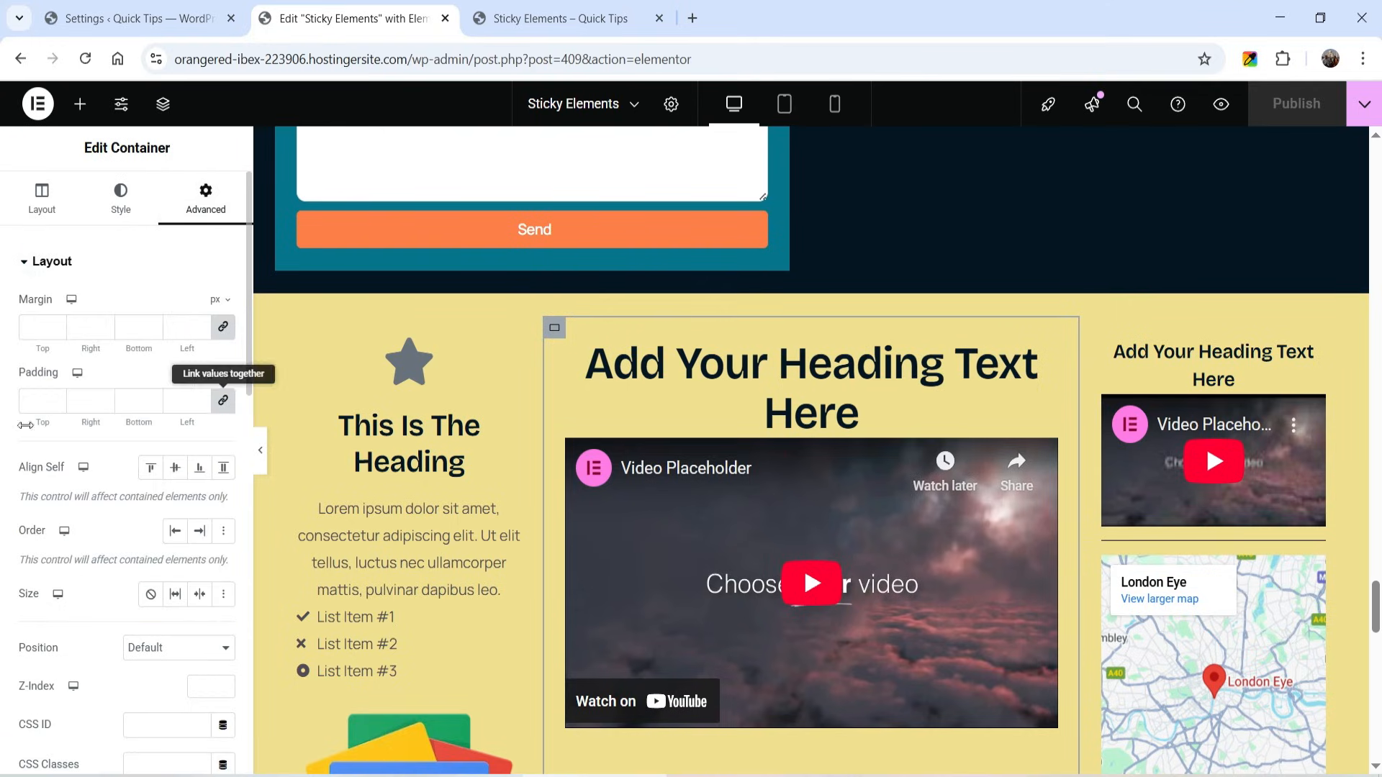
{"action": "left_click", "coordinate": [230, 399]}
{"action": "type", "text": "100"}
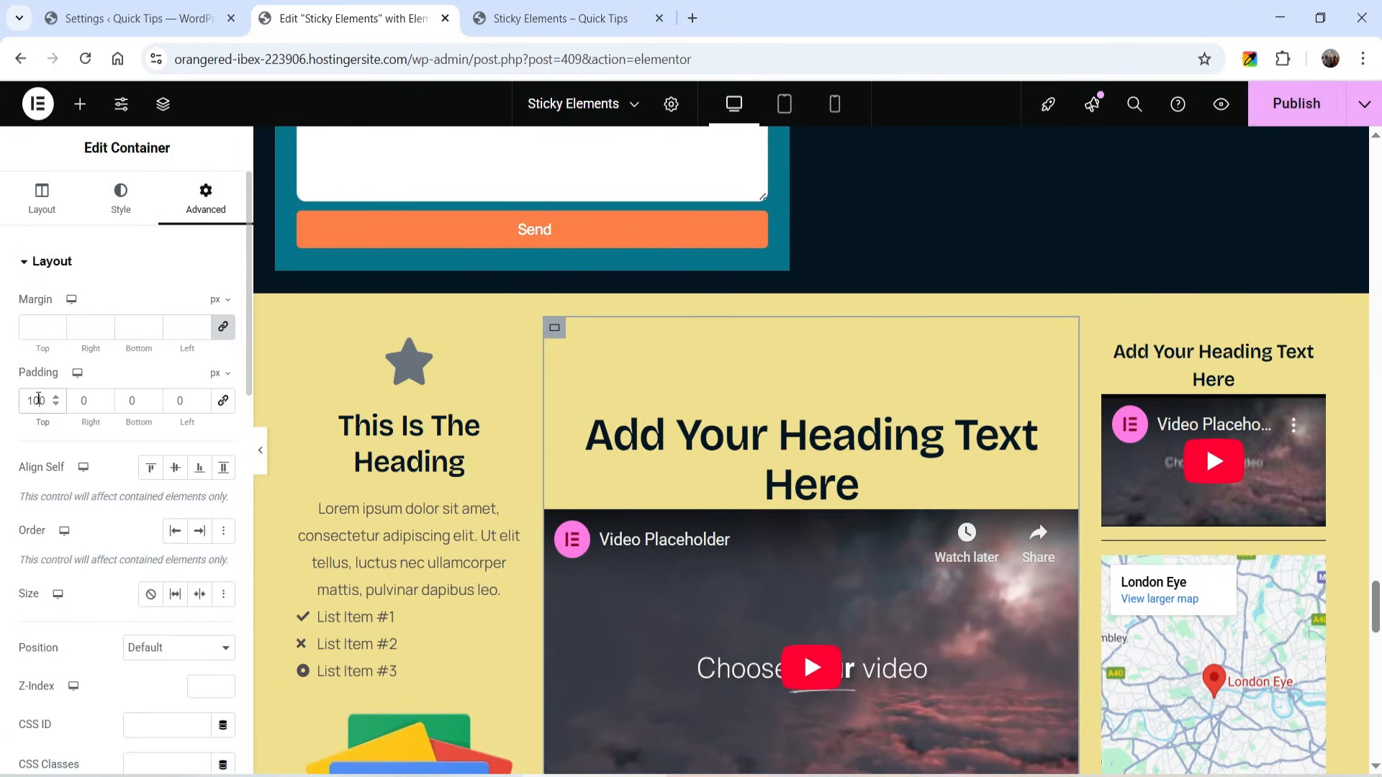
{"action": "left_click", "coordinate": [1298, 105]}
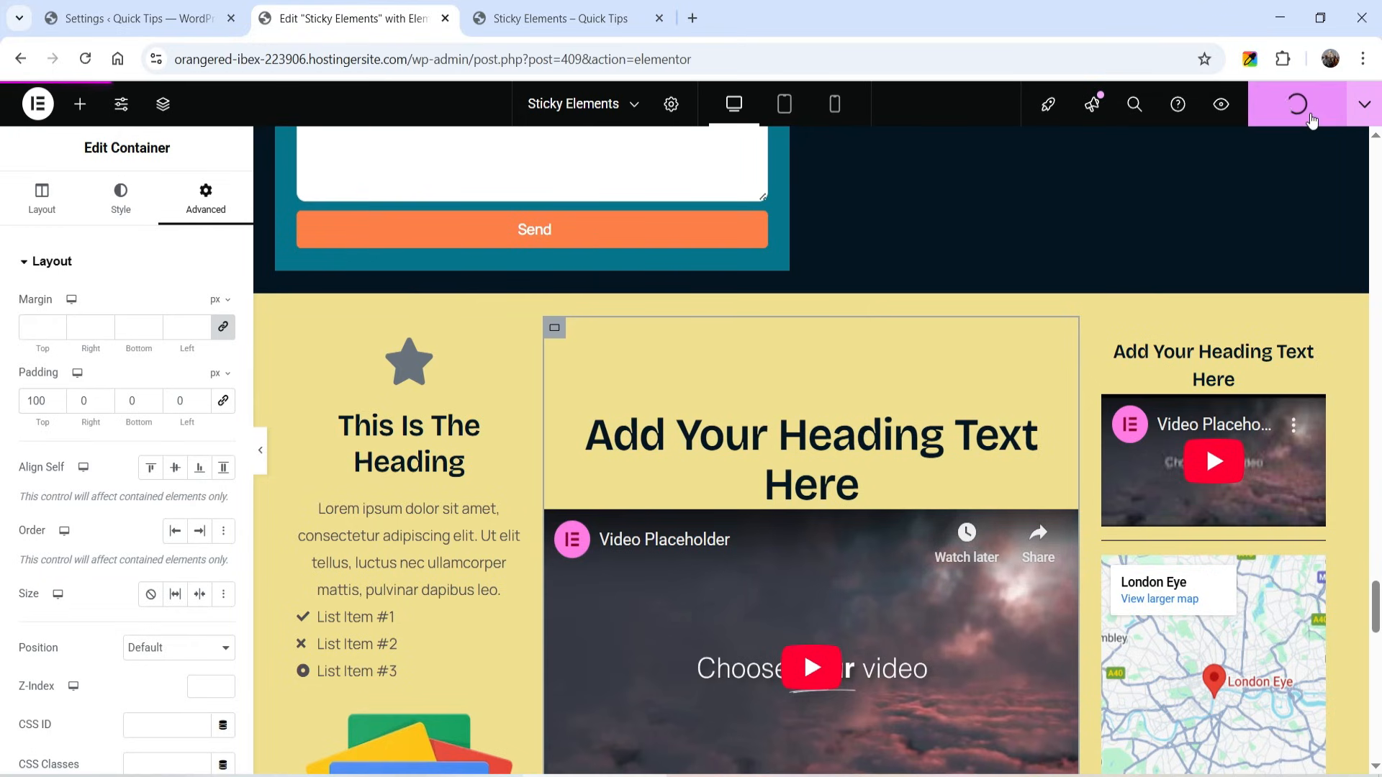
- Reload the live page and check the sticky middle column's top spacing in the yellow section
{"action": "left_click", "coordinate": [526, 10]}
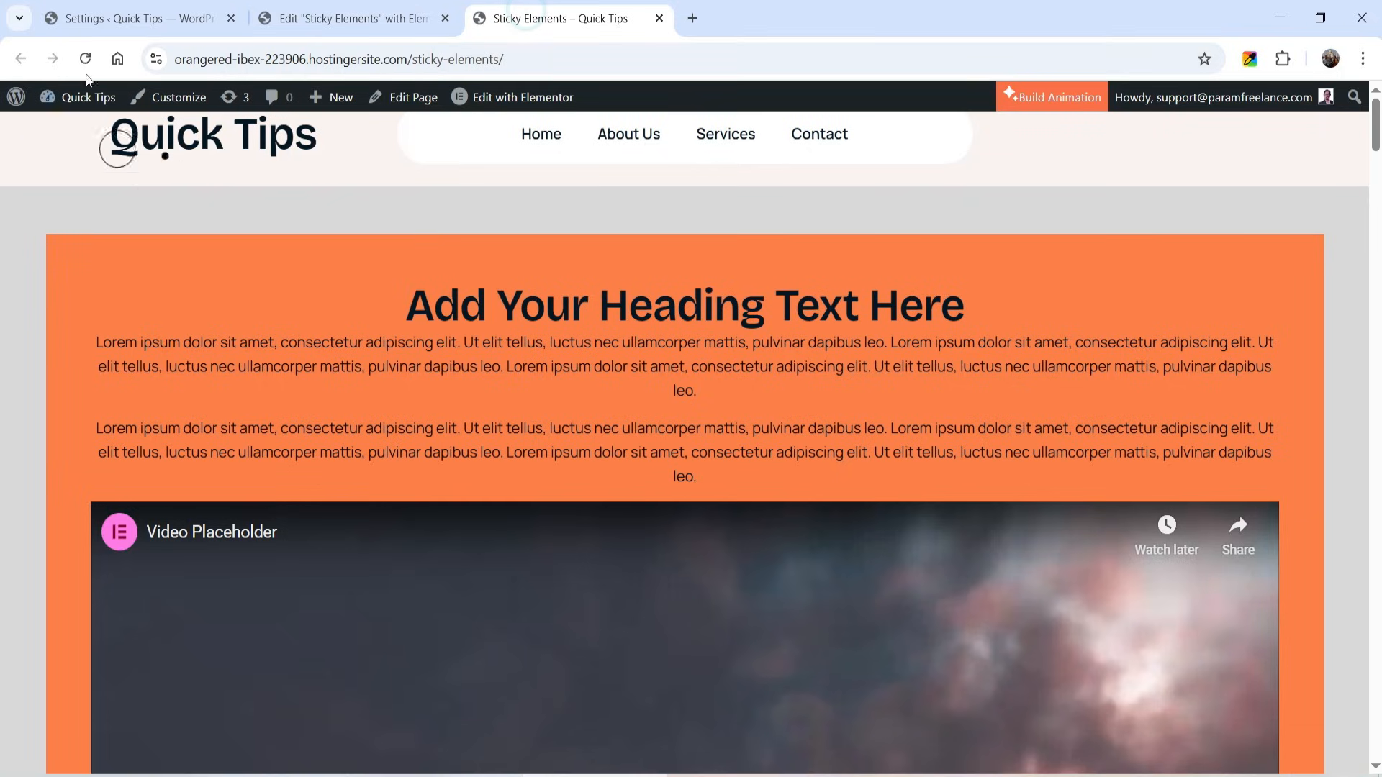
{"action": "scroll", "coordinate": [1307, 318], "scroll_direction": "down", "scroll_amount": 10}
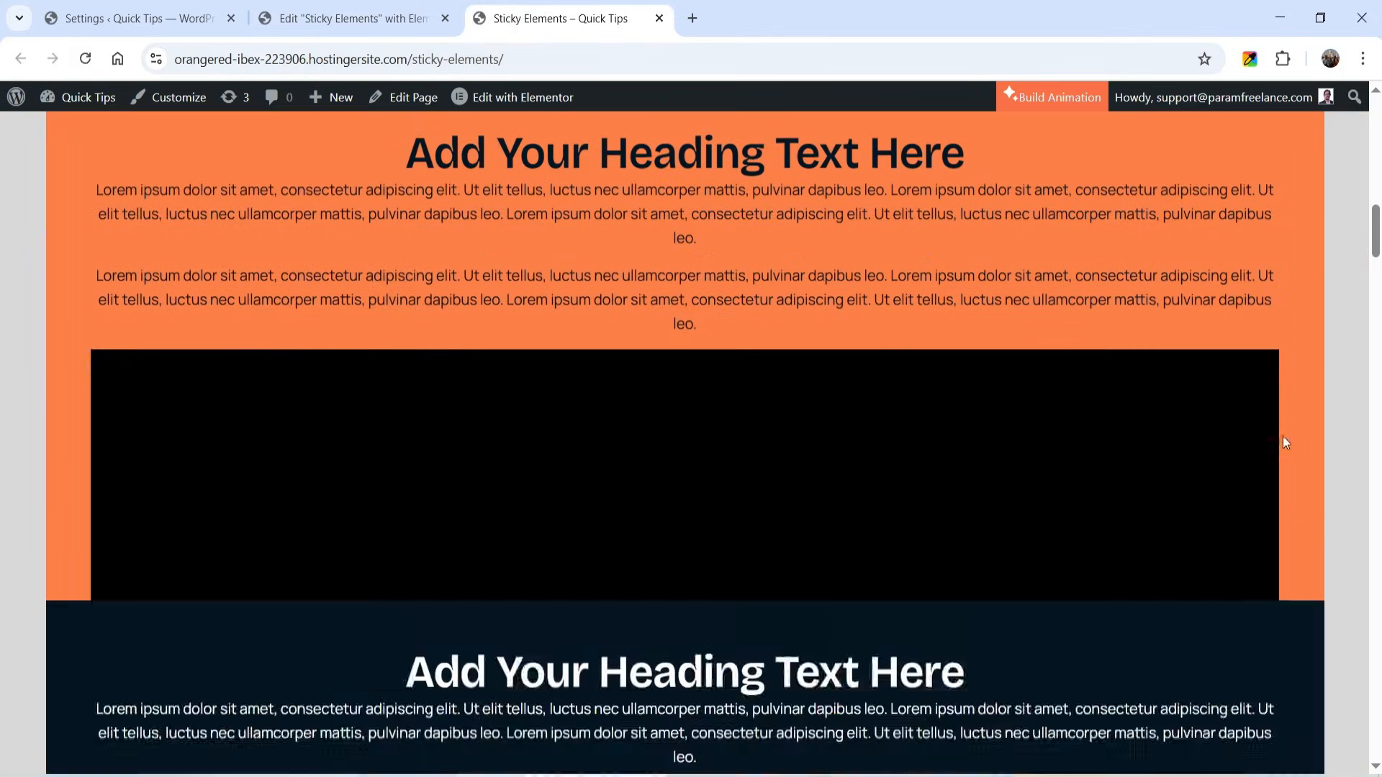
{"action": "scroll", "coordinate": [1287, 453], "scroll_direction": "down", "scroll_amount": 15}
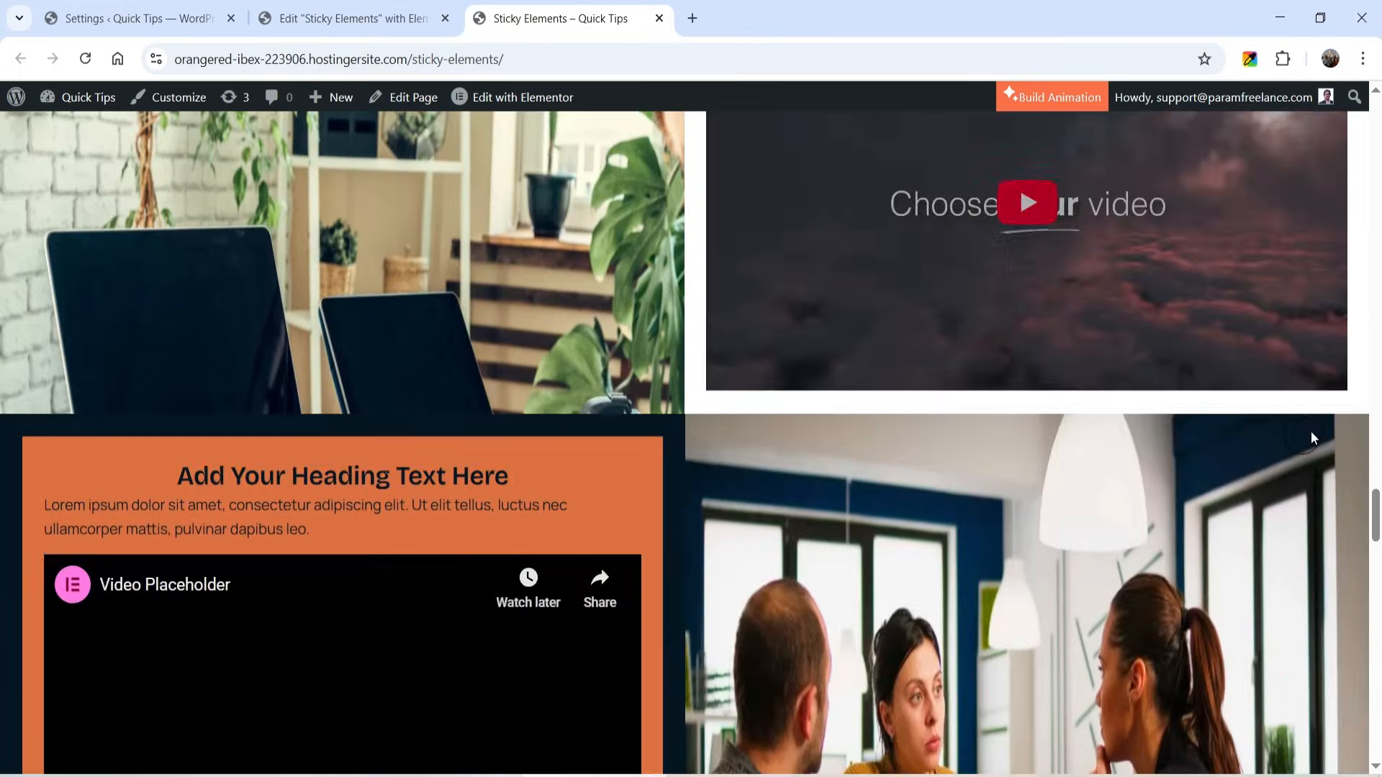
{"action": "scroll", "coordinate": [1311, 427], "scroll_direction": "down", "scroll_amount": 12}
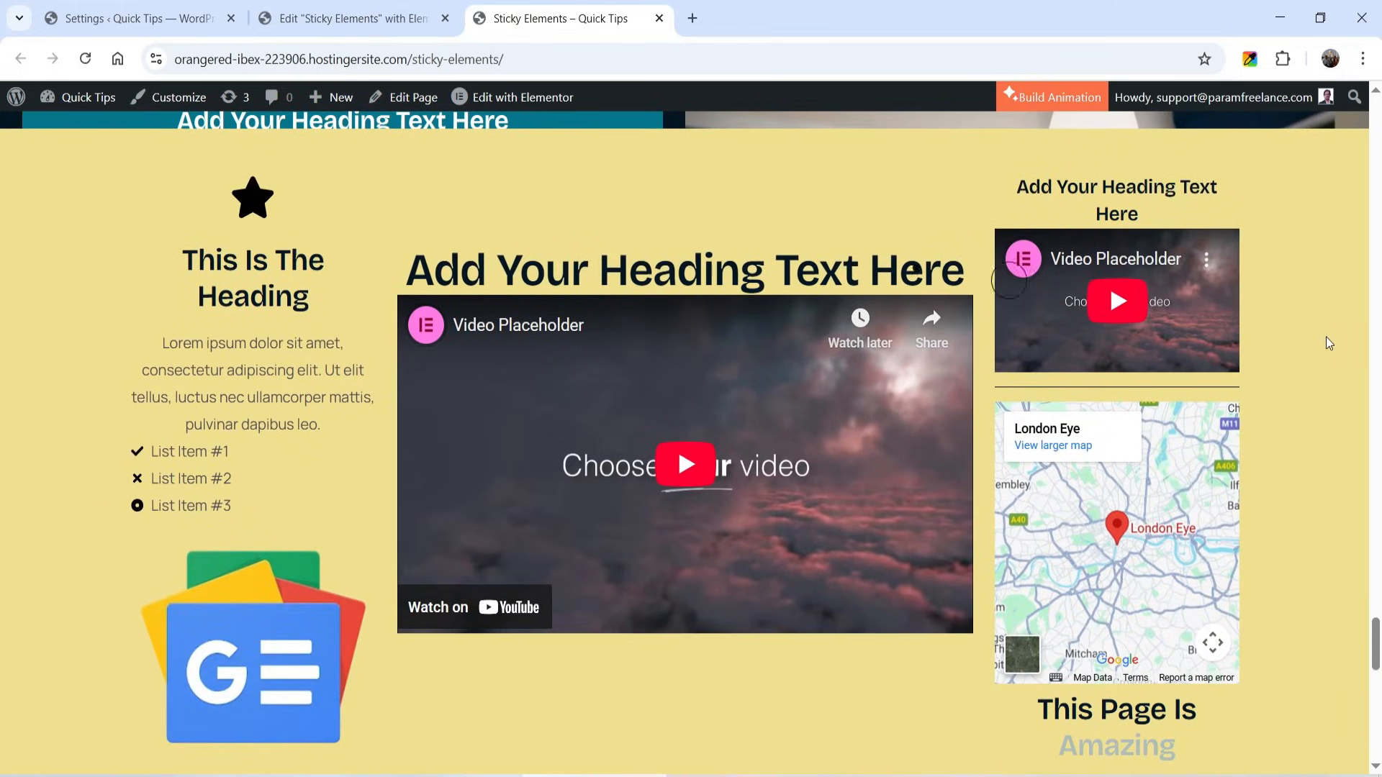
{"action": "key", "text": "Home"}
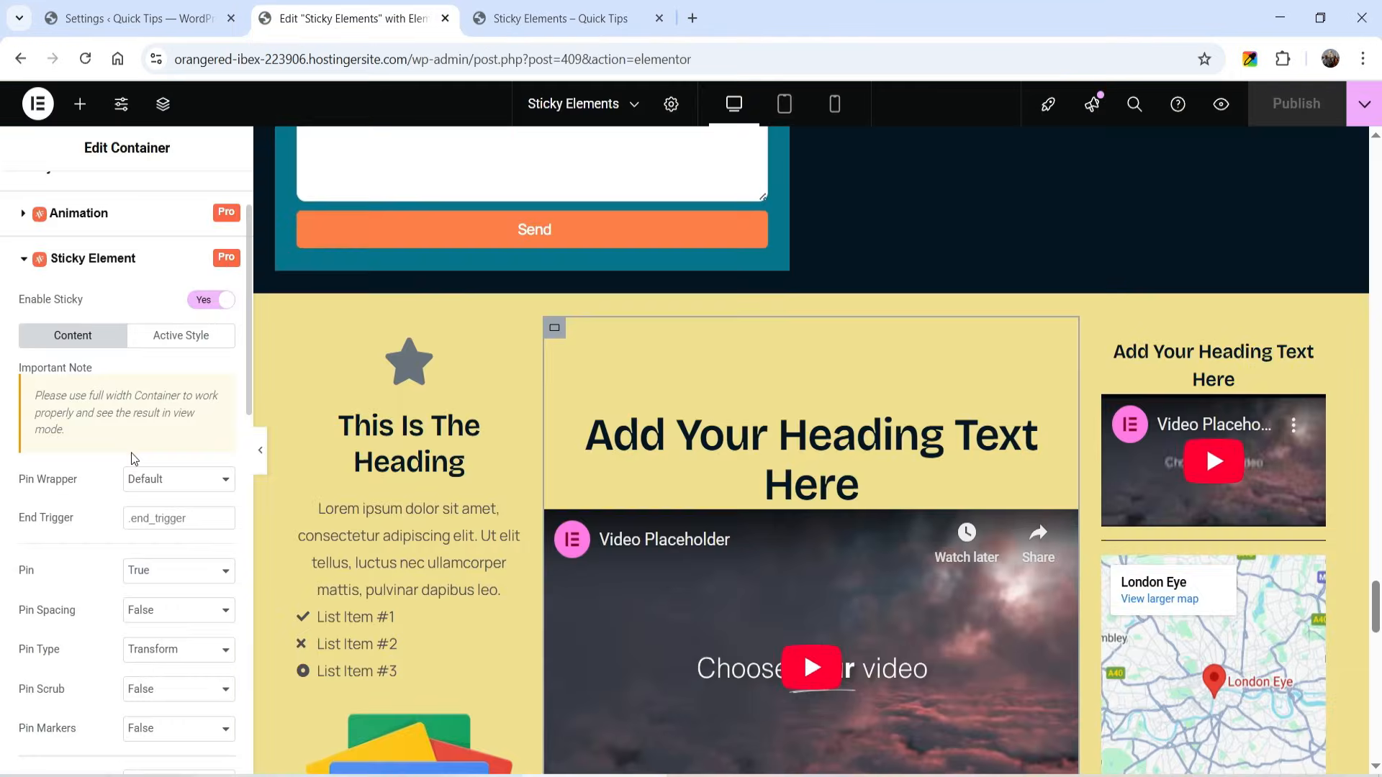
- Look over the container's sticky element settings and switch to the Animation Addons website's pricing page
{"action": "scroll", "coordinate": [132, 458], "scroll_direction": "down", "scroll_amount": 3}
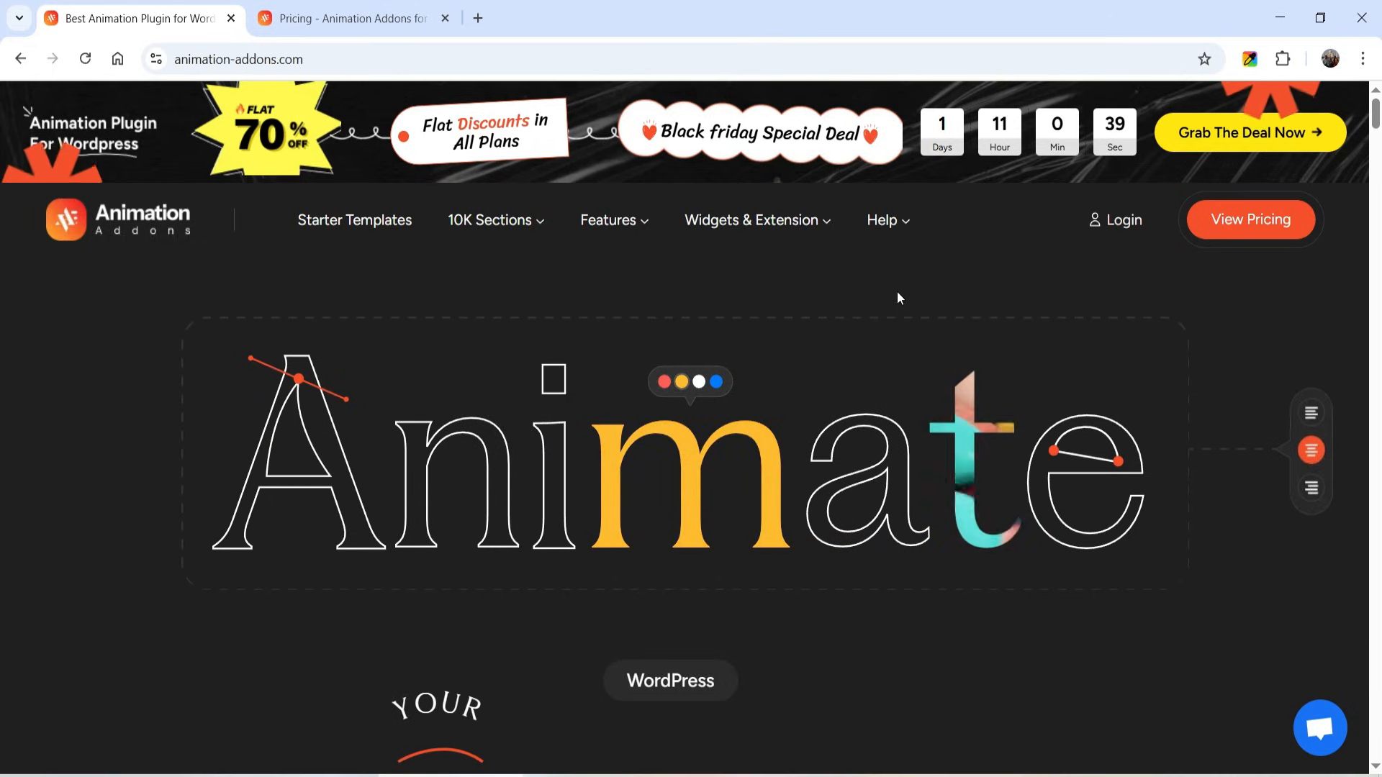
{"action": "left_click", "coordinate": [315, 16]}
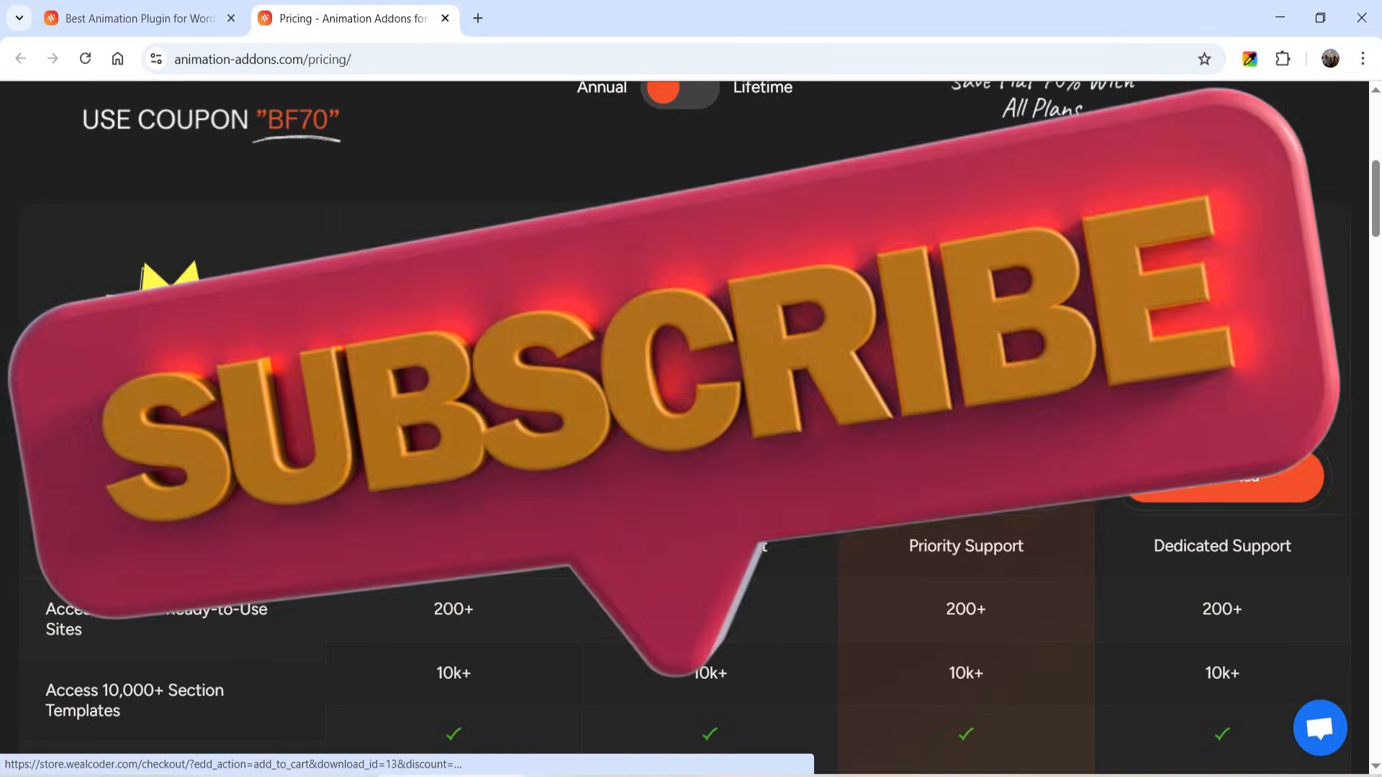